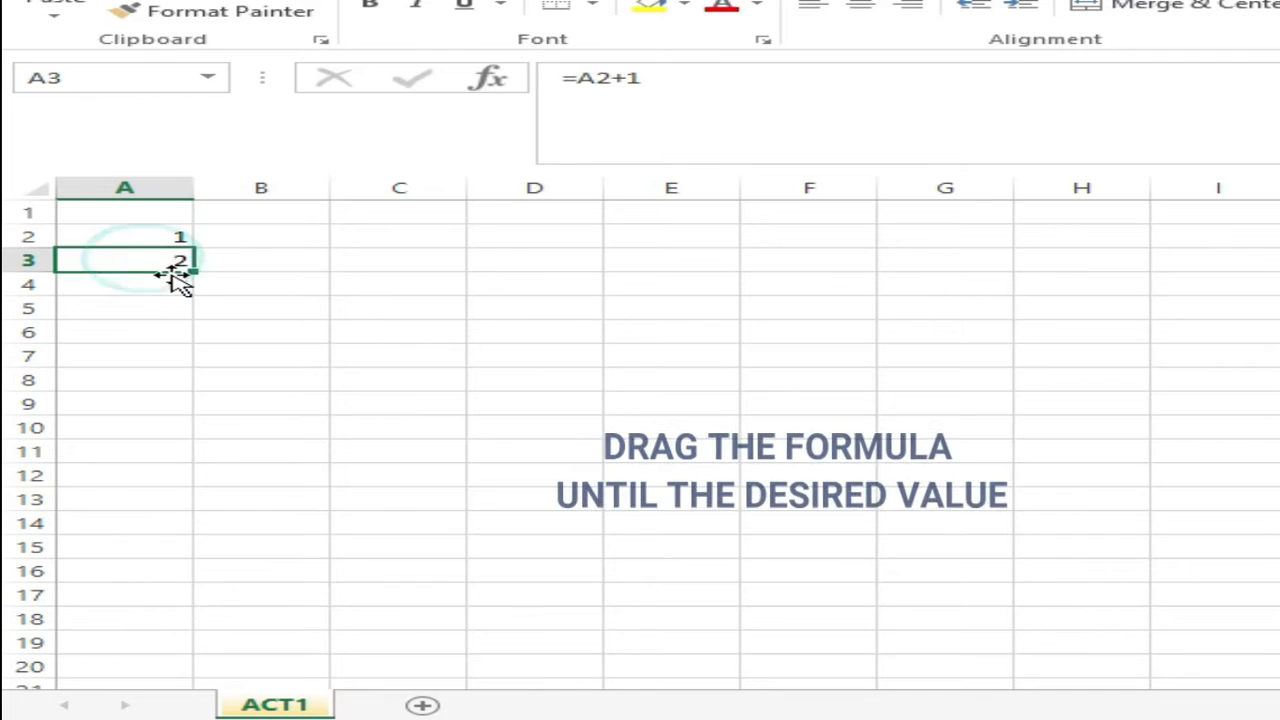
Fill the =A2+1 formula from A3 down through A11 to continue the numbering
drag(193, 272, 153, 462)
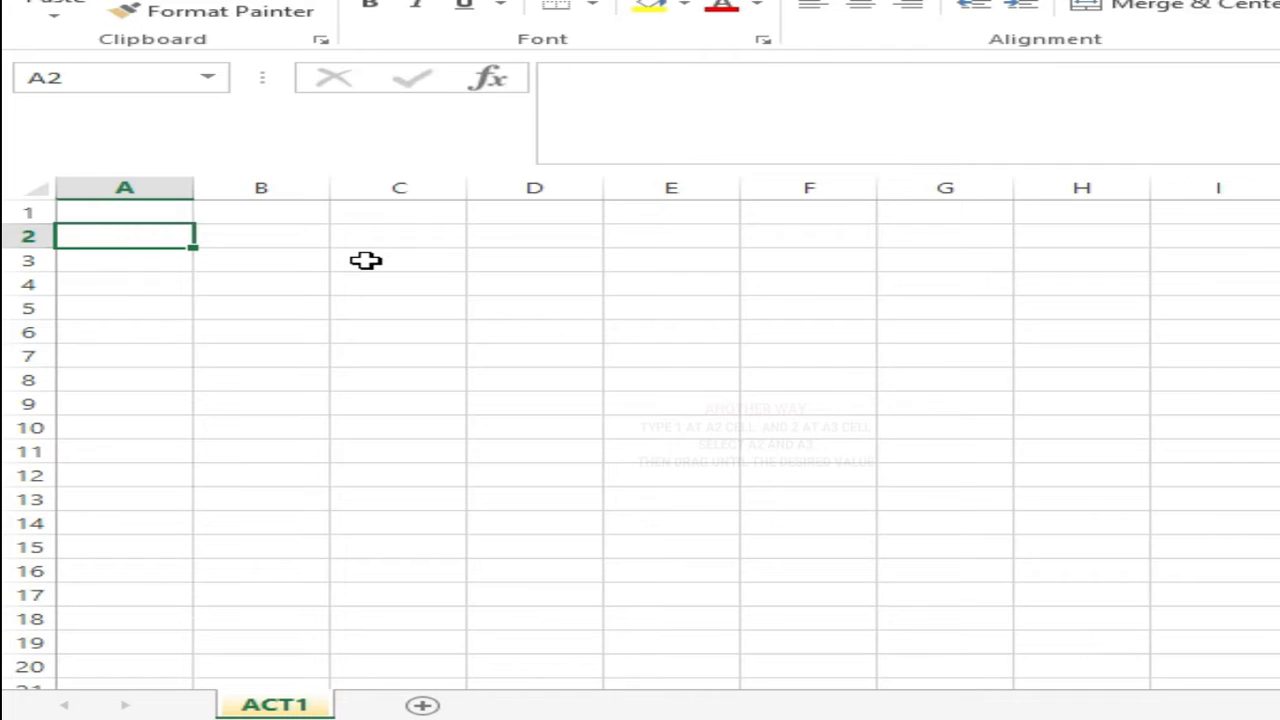
Number A2 through A11 from 1 to 10 by filling down a series started with 1 and 2, and center the numbers
text(1)
key(Return)
text(2)
key(Return)
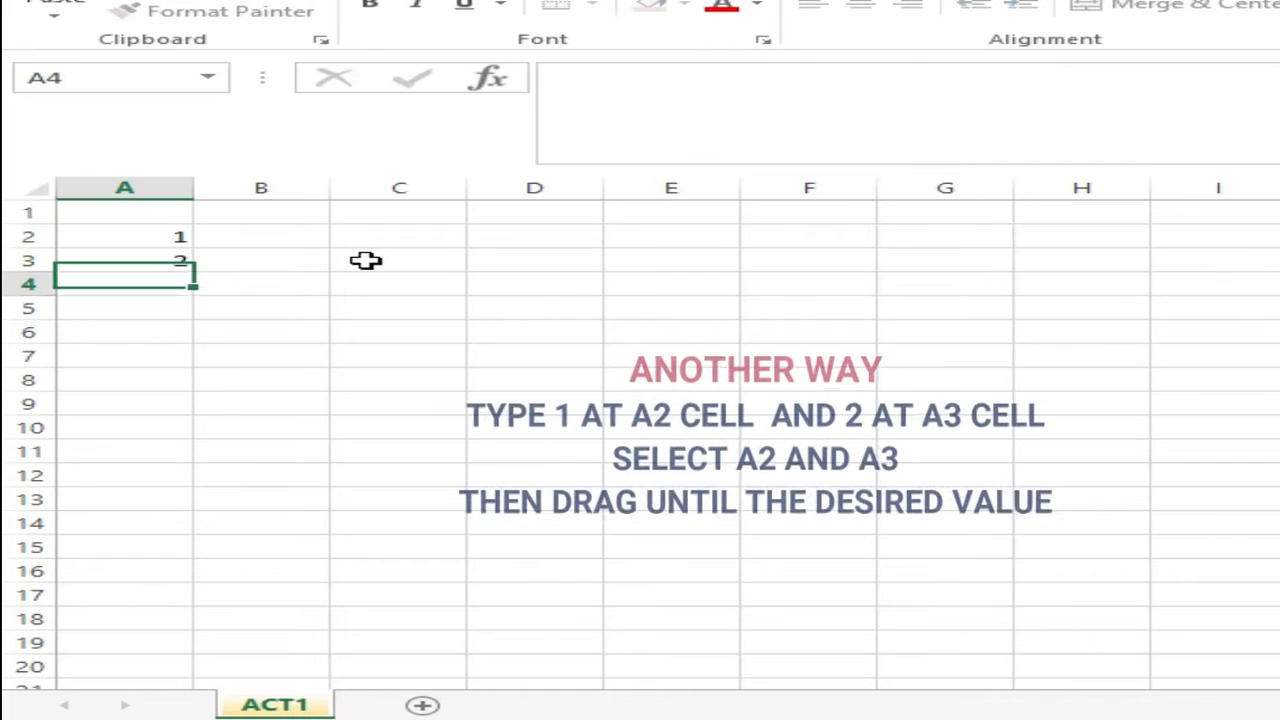
click(130, 238)
drag(131, 237, 162, 460)
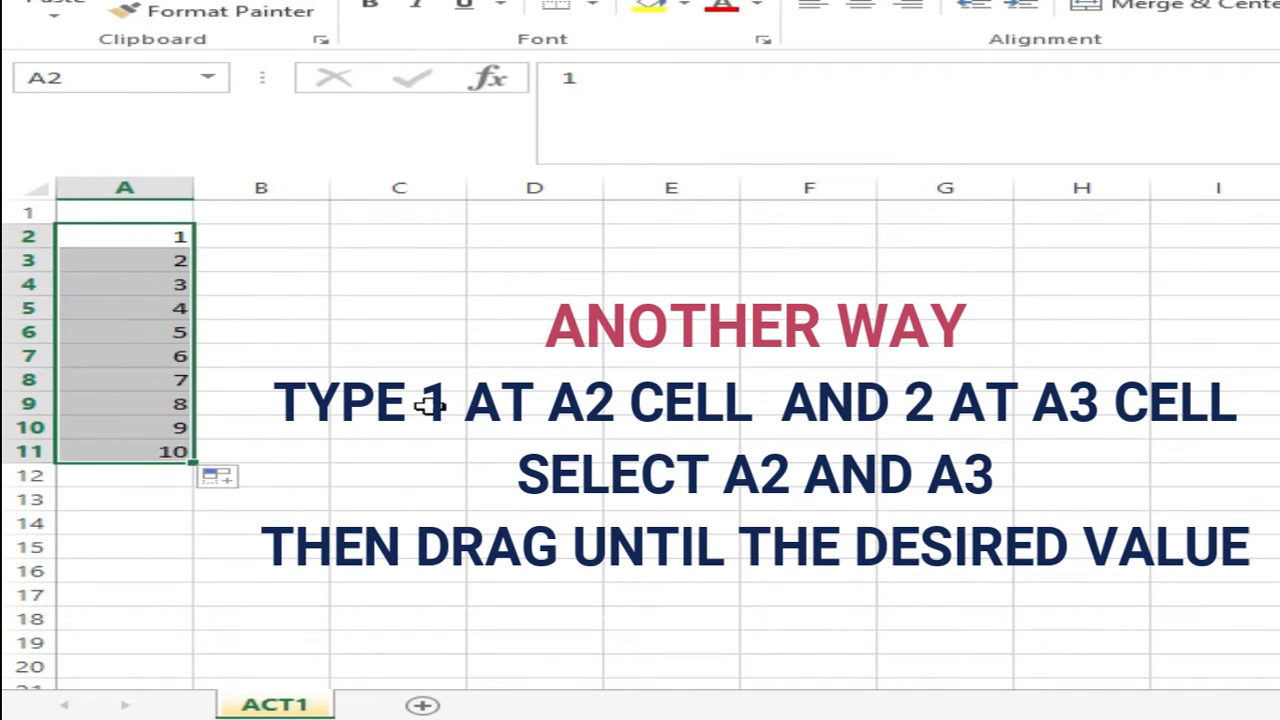
click(860, 8)
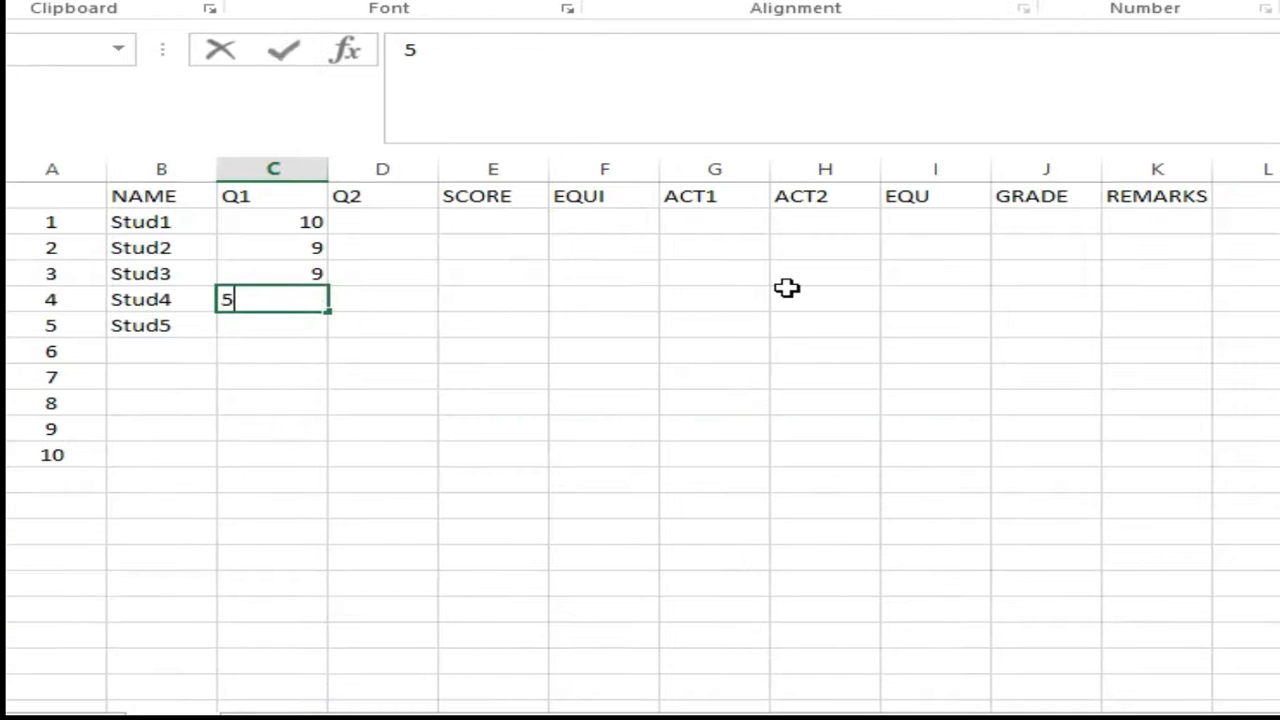
Enter Q1 scores of 5 for Stud4 and 6 for Stud5, leaving the rows beneath blank
key(Return)
text(6)
key(Return)
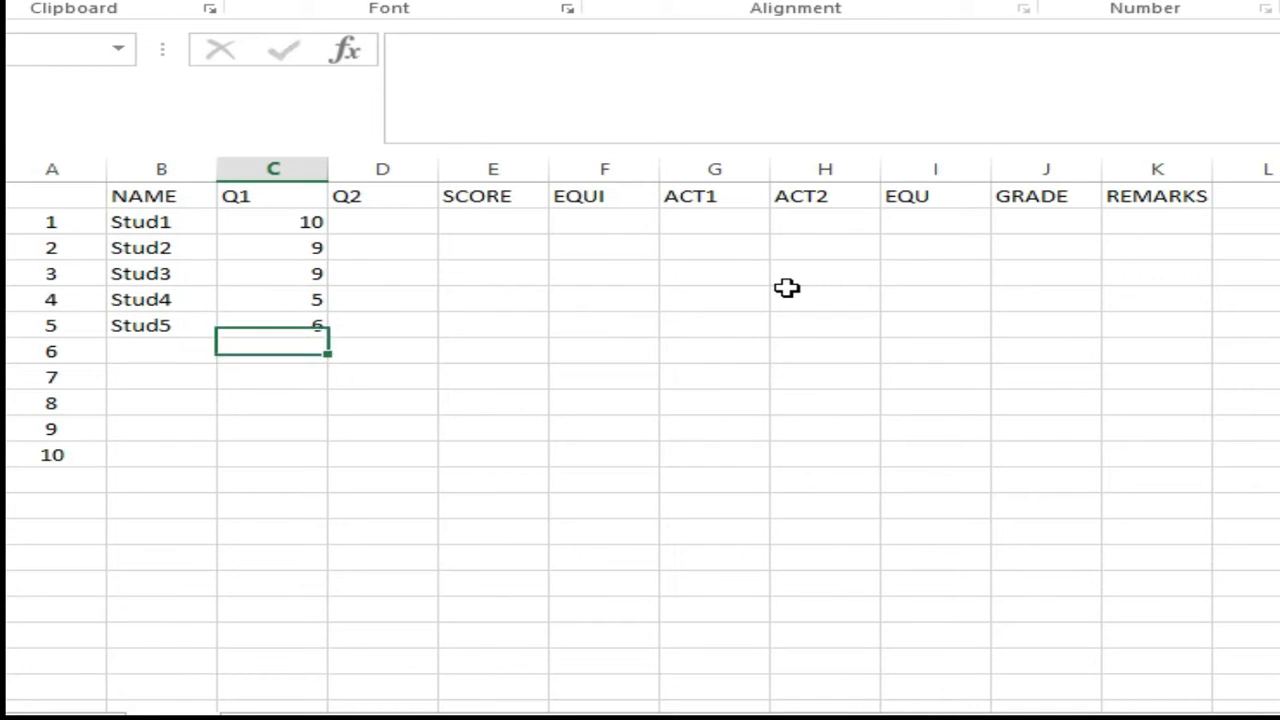
text(0)
key(Return)
text(2)
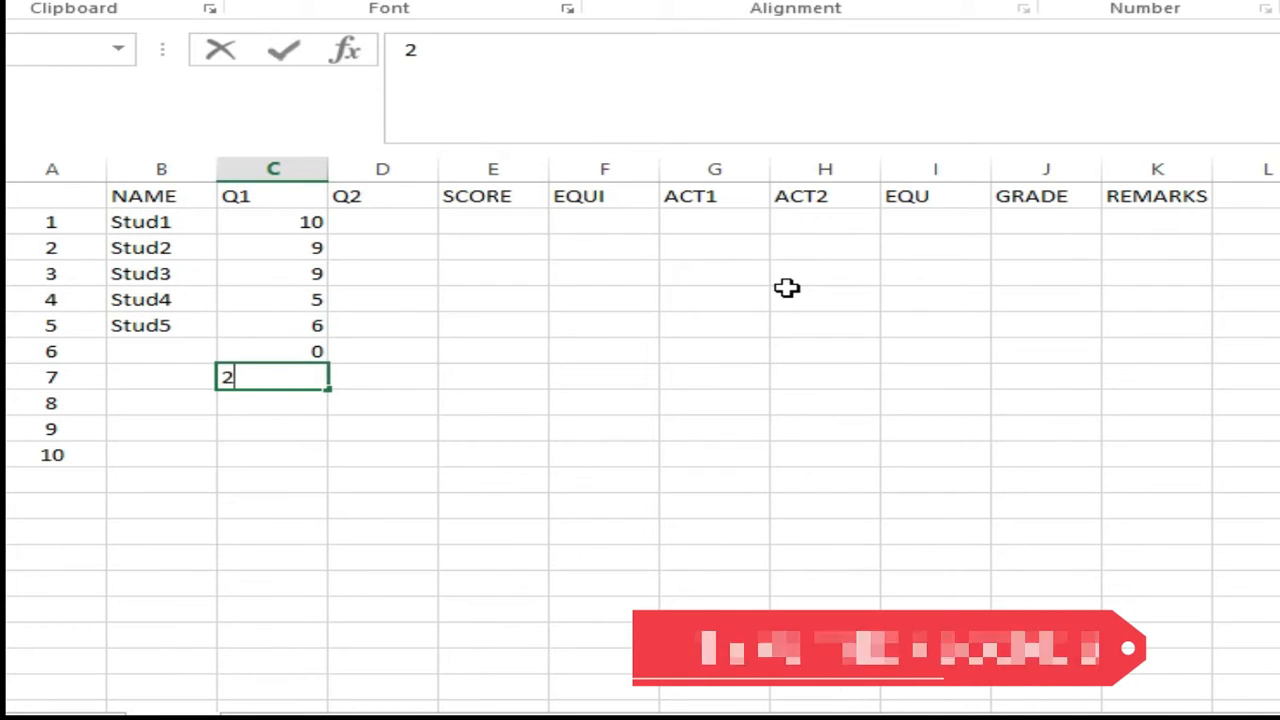
key(Up)
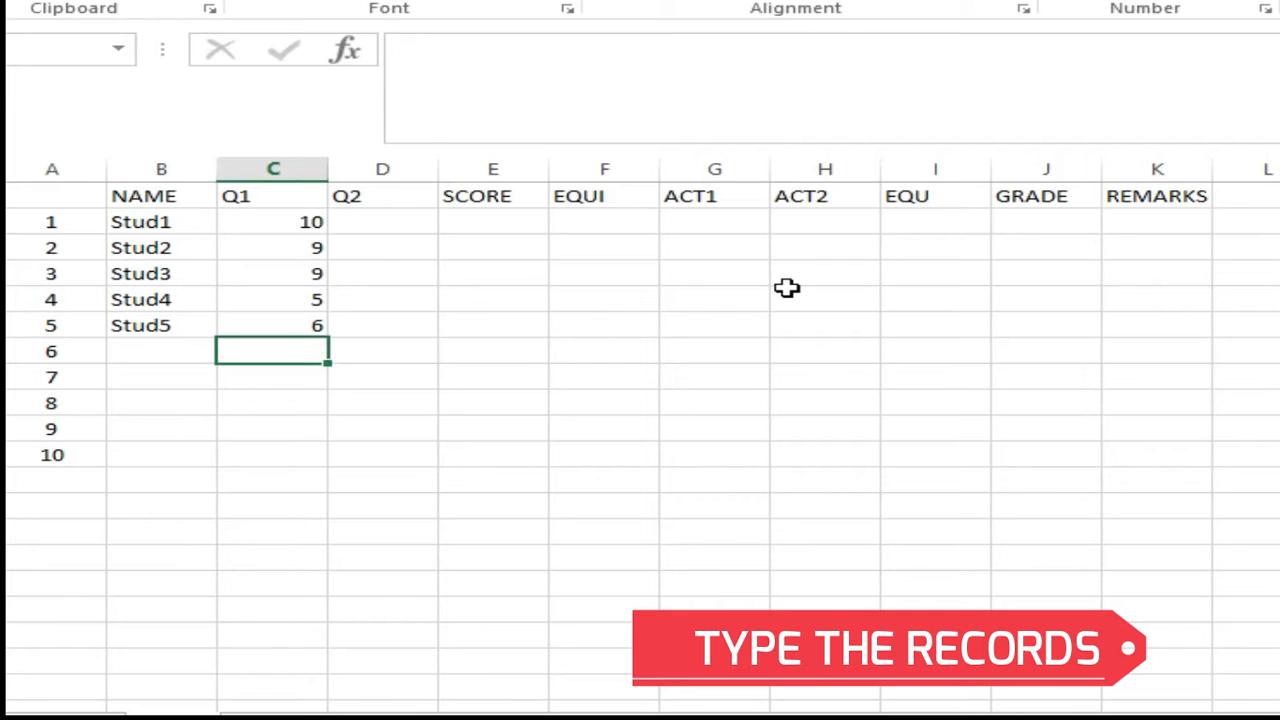
key(Up)
key(Up)
key(Up)
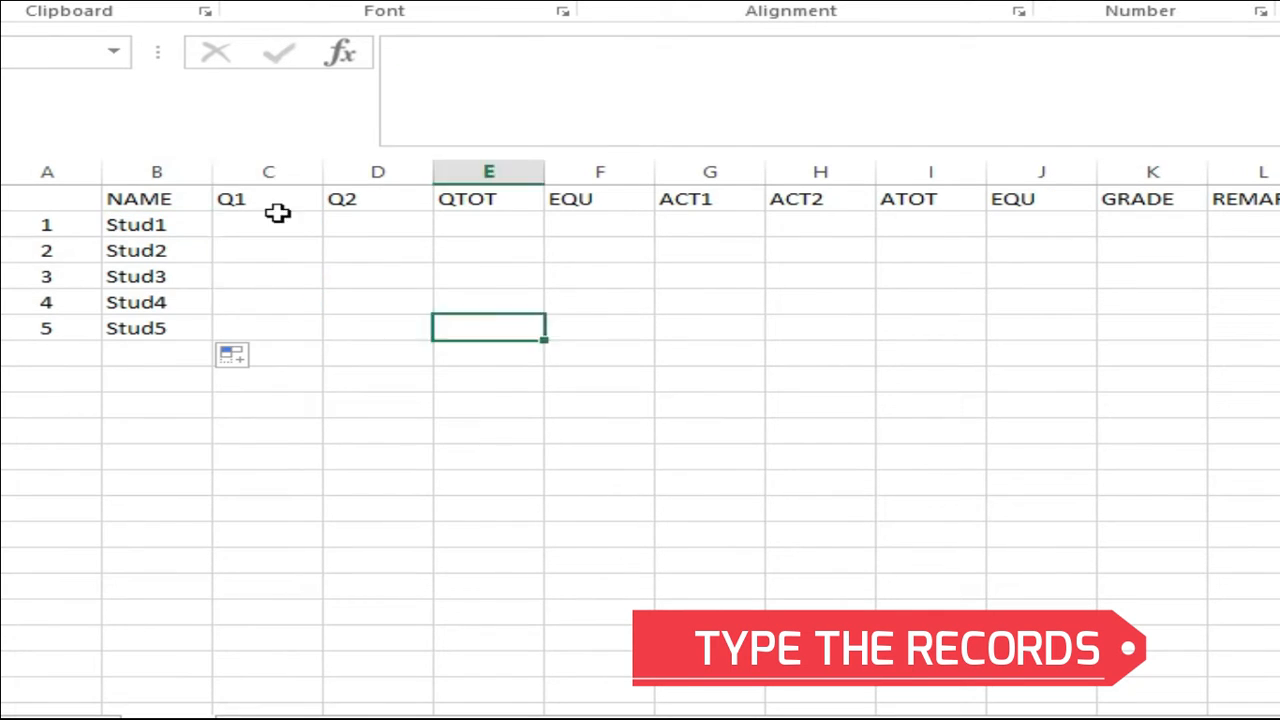
Enter Q1 scores 5, 6, 7, 8, 10 and Q2 scores 8, 0, 8, 8, 8 for Stud1 through Stud5
click(277, 211)
text(5 6 7 8 10)
key(Up)
key(Up)
key(Up)
key(Up)
key(Up)
key(Right)
text(8 0 8 8 8)
Enter ACT1 scores 65, 78, 88, 90 and 89 for Stud1 through Stud5
key(Up)
key(Up)
key(Up)
key(Up)
key(Up)
key(Up)
key(Right)
key(Right)
key(Right)
key(Down)
text(65 78 88 90 89)
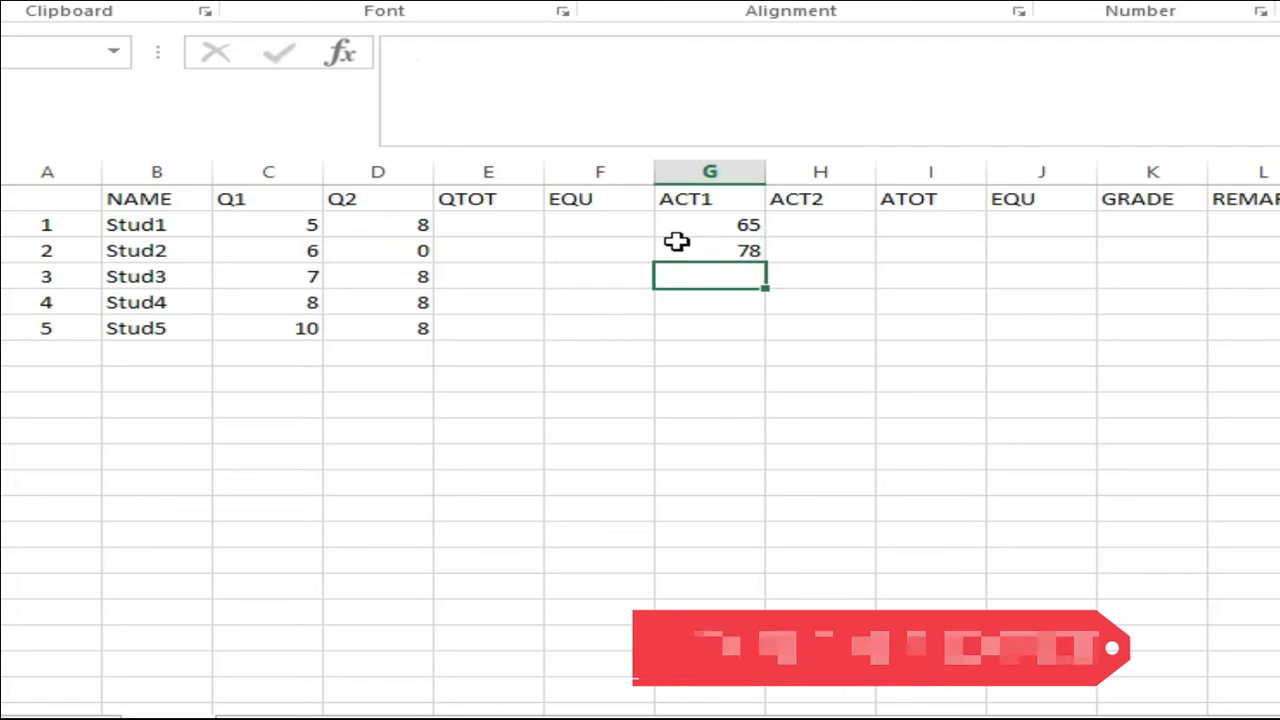
Enter ACT2 scores 100, 90, 95, 95 and 100 for Stud1 through Stud5
key(Right)
key(Up)
key(Up)
key(Up)
key(Up)
text(100 90 95 95 100)
key(Right)
Center the contents of columns C through L horizontally
drag(268, 172, 1262, 172)
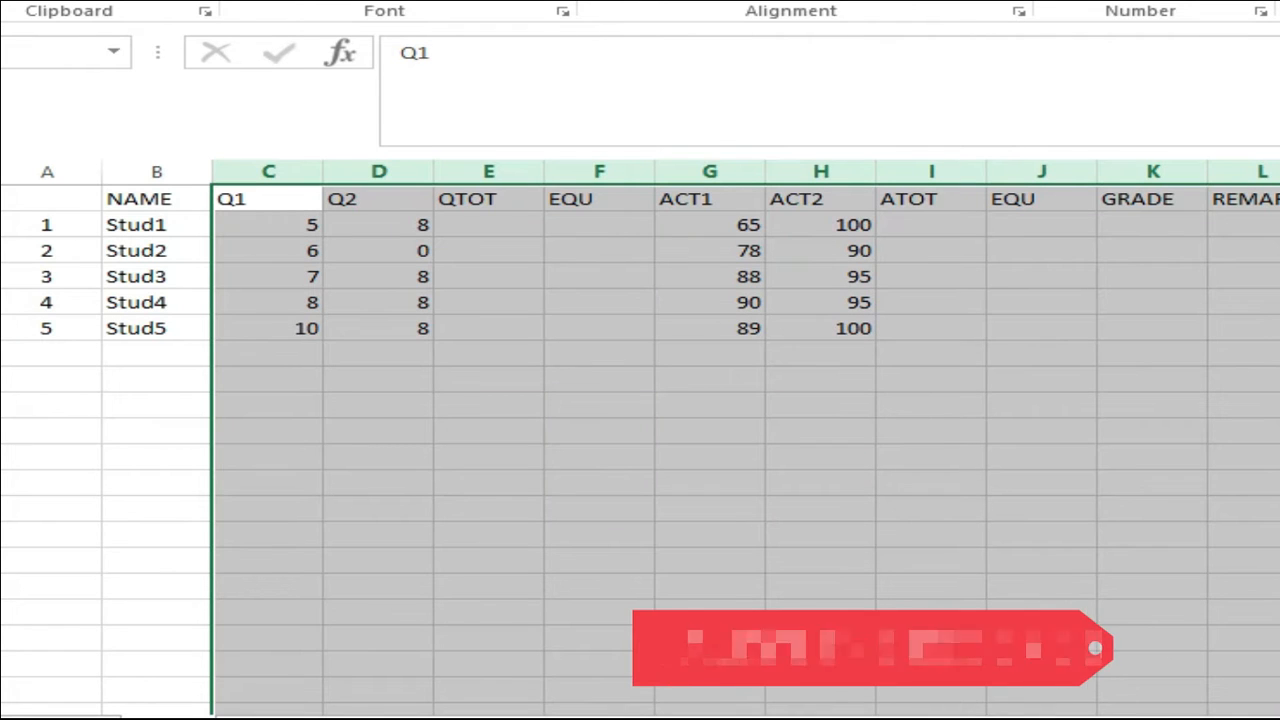
click(643, 1)
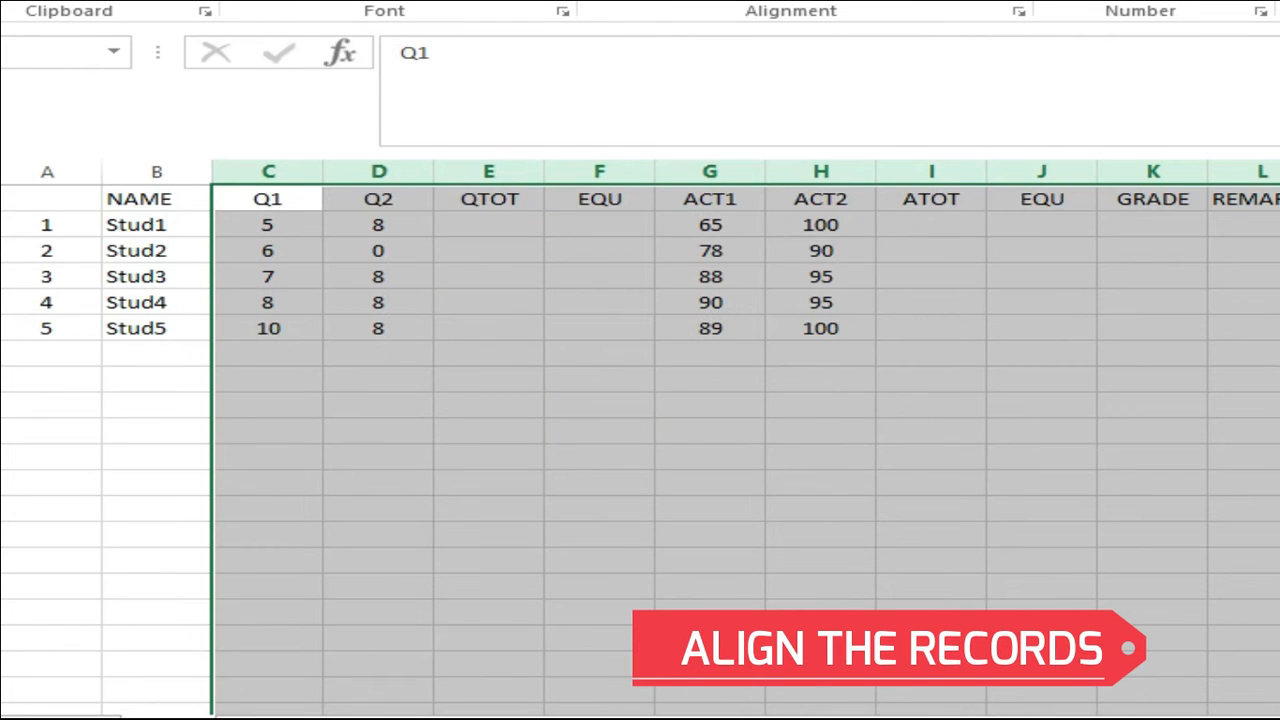
click(395, 352)
click(90, 432)
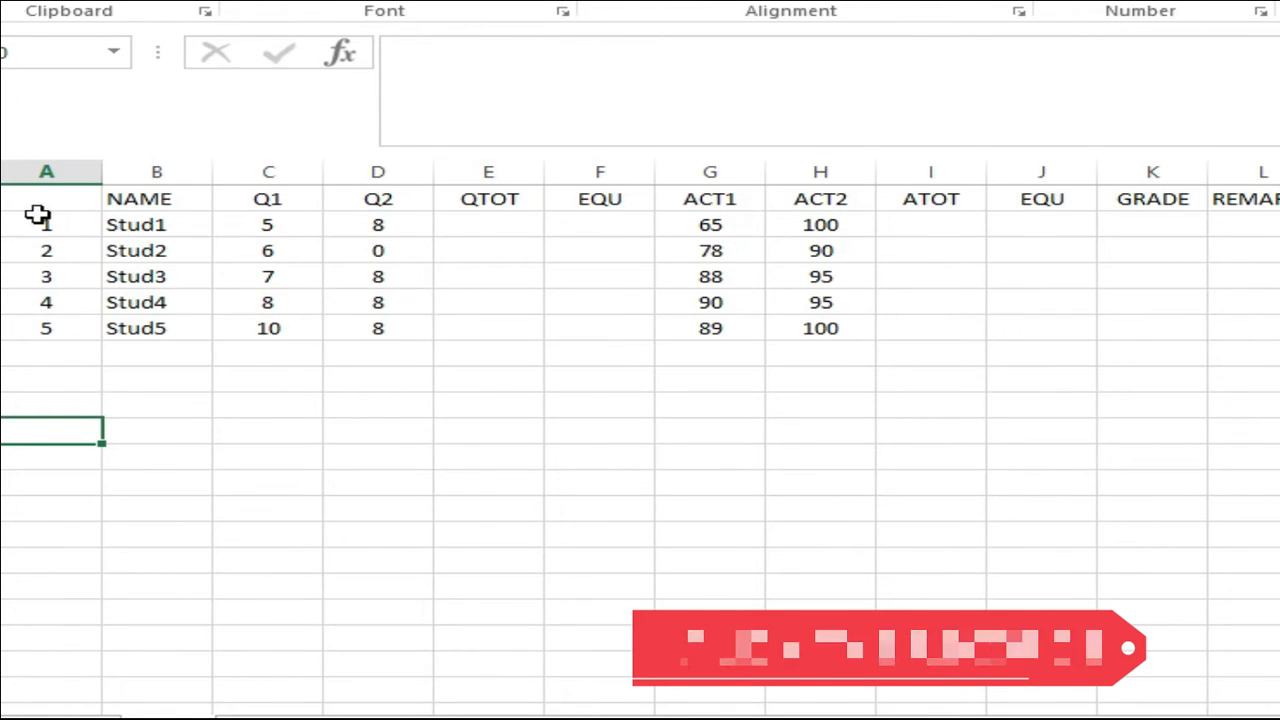
Total Stud1's quizzes in the QTOT column with =C2+D2 and fill the formula down to Stud5
click(536, 234)
text(=)
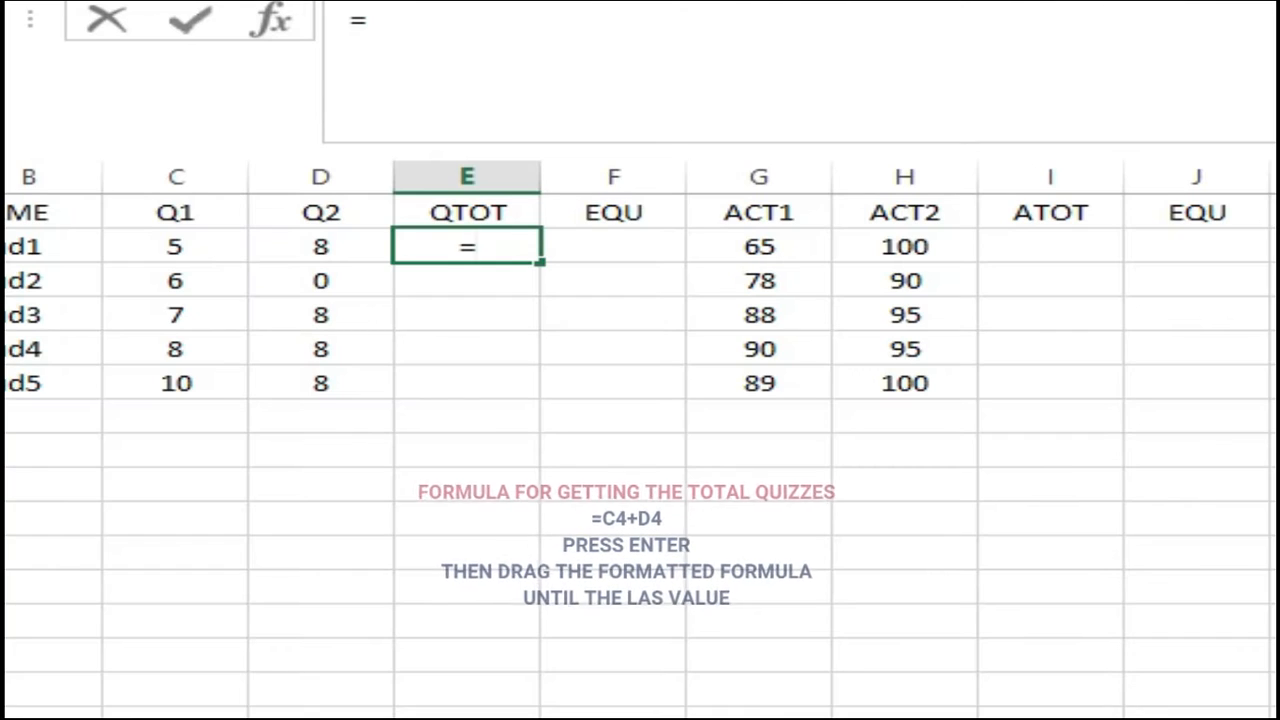
click(175, 246)
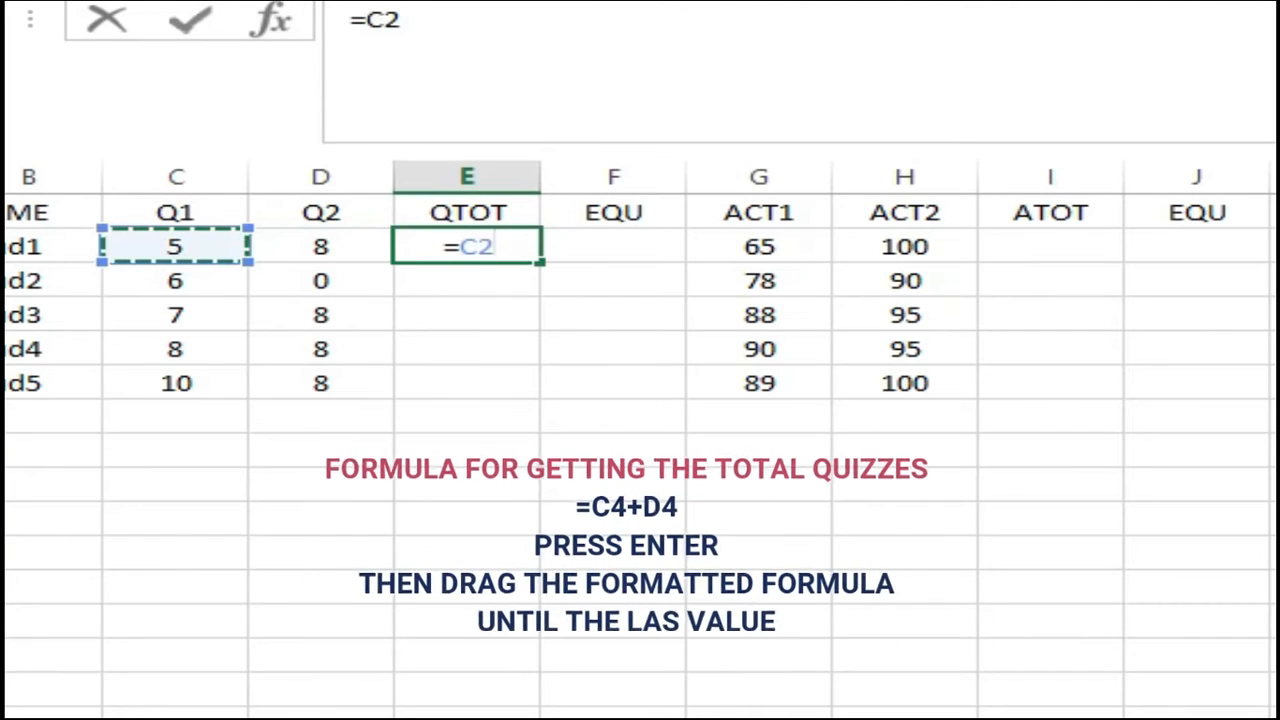
text(+)
click(321, 246)
key(Return)
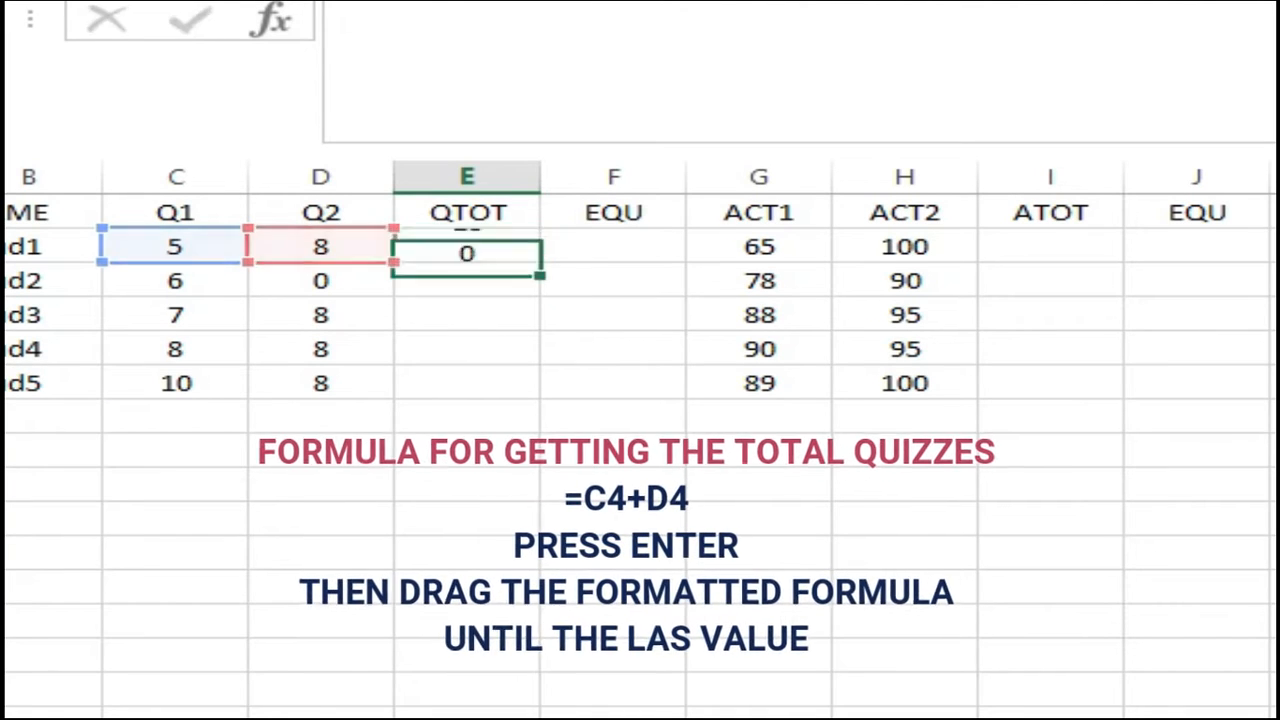
click(467, 246)
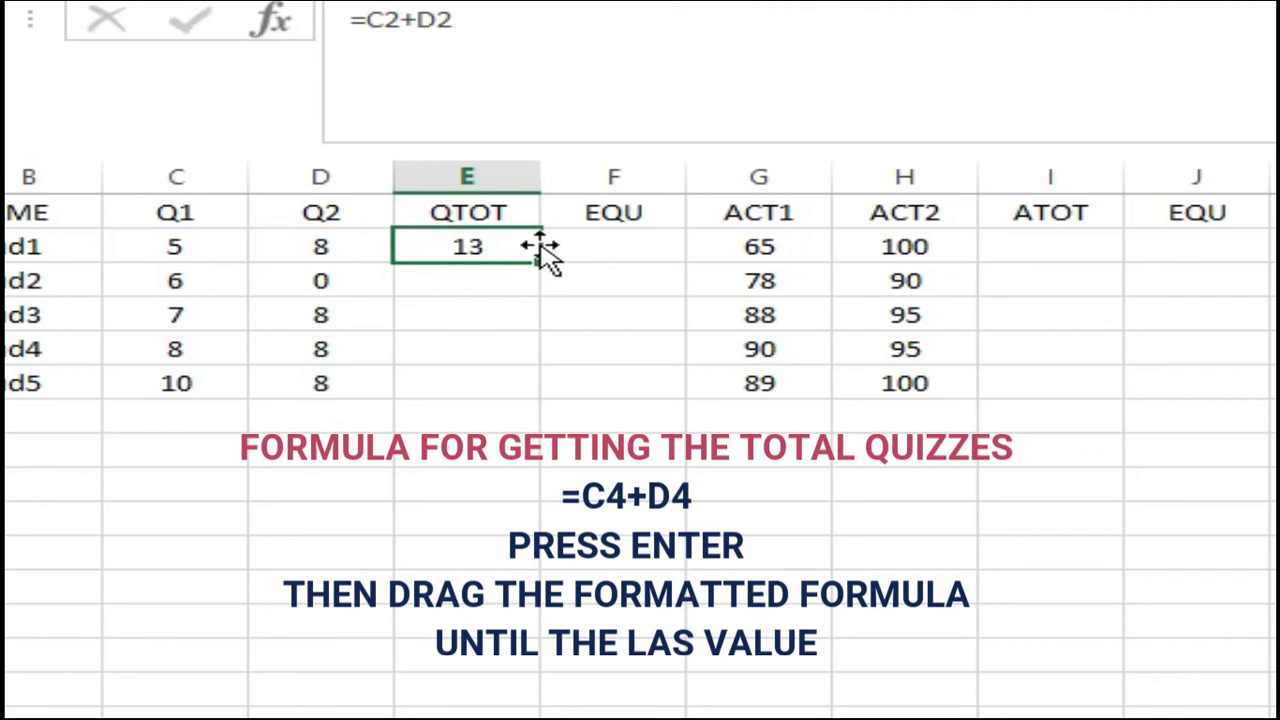
drag(541, 262, 540, 396)
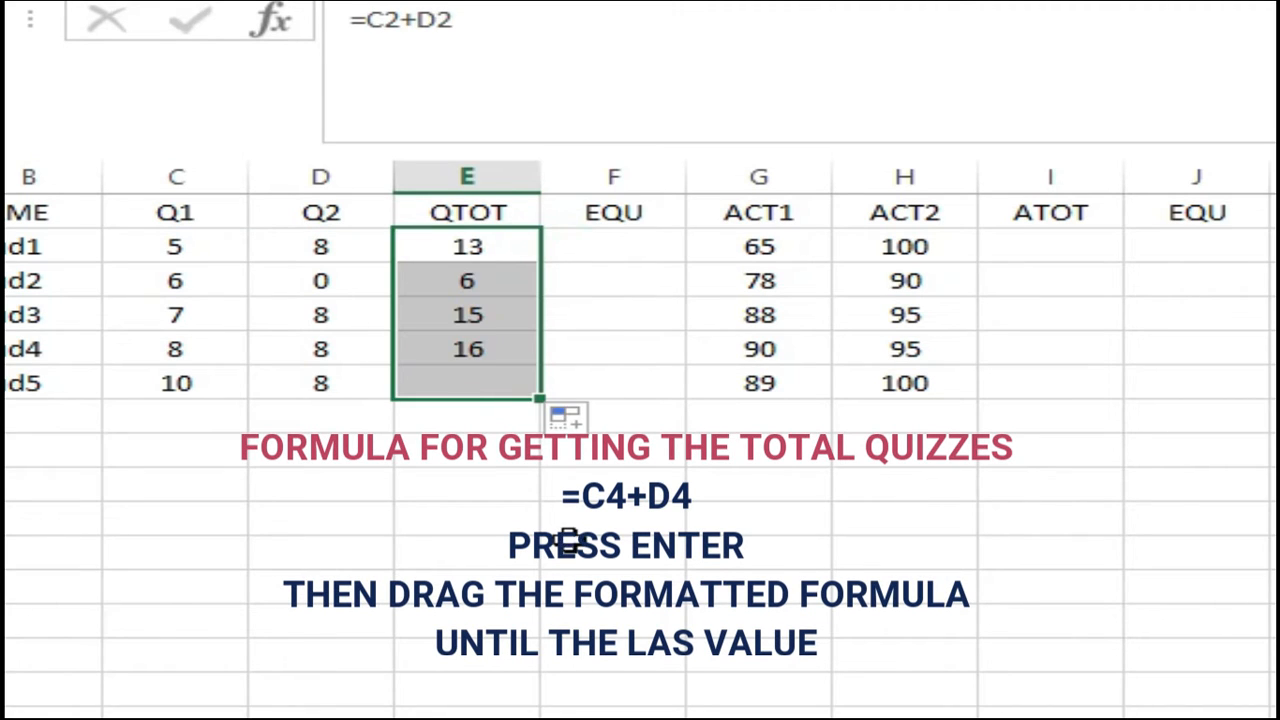
click(437, 525)
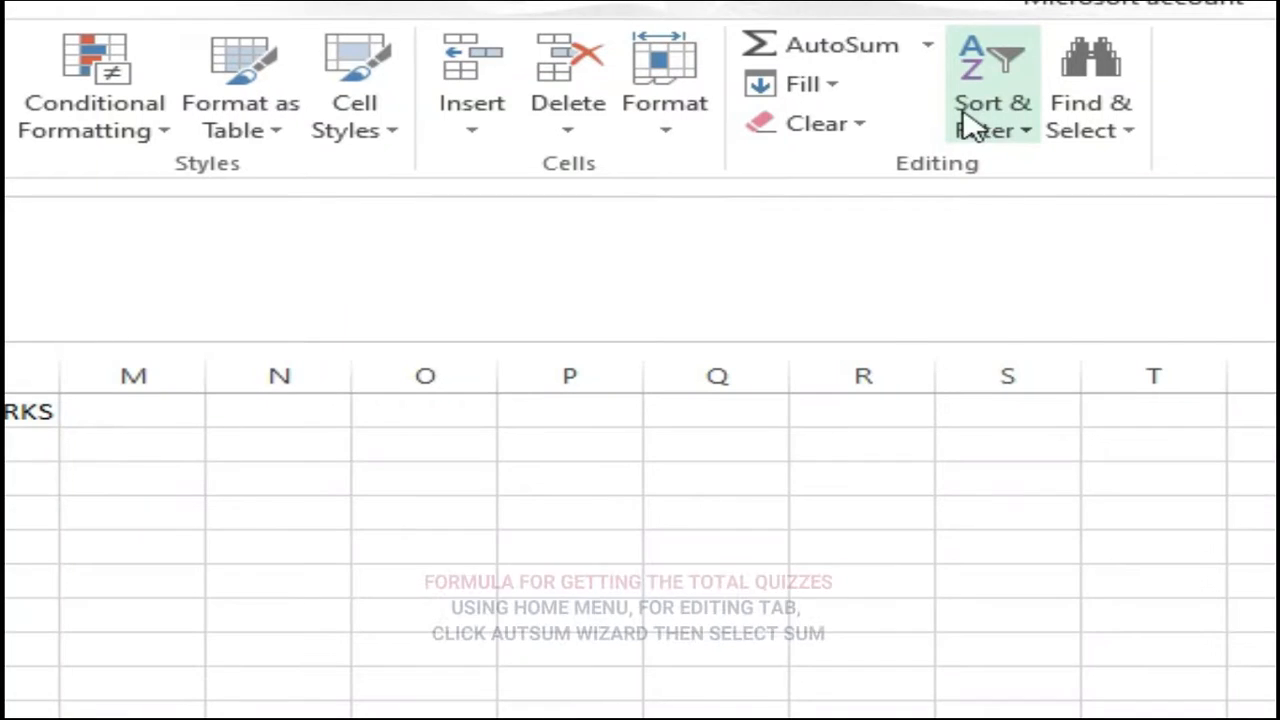
Total the quizzes in QTOT using AutoSum's =SUM(C2:D2) for Stud1, and fill it down to Stud5
click(926, 47)
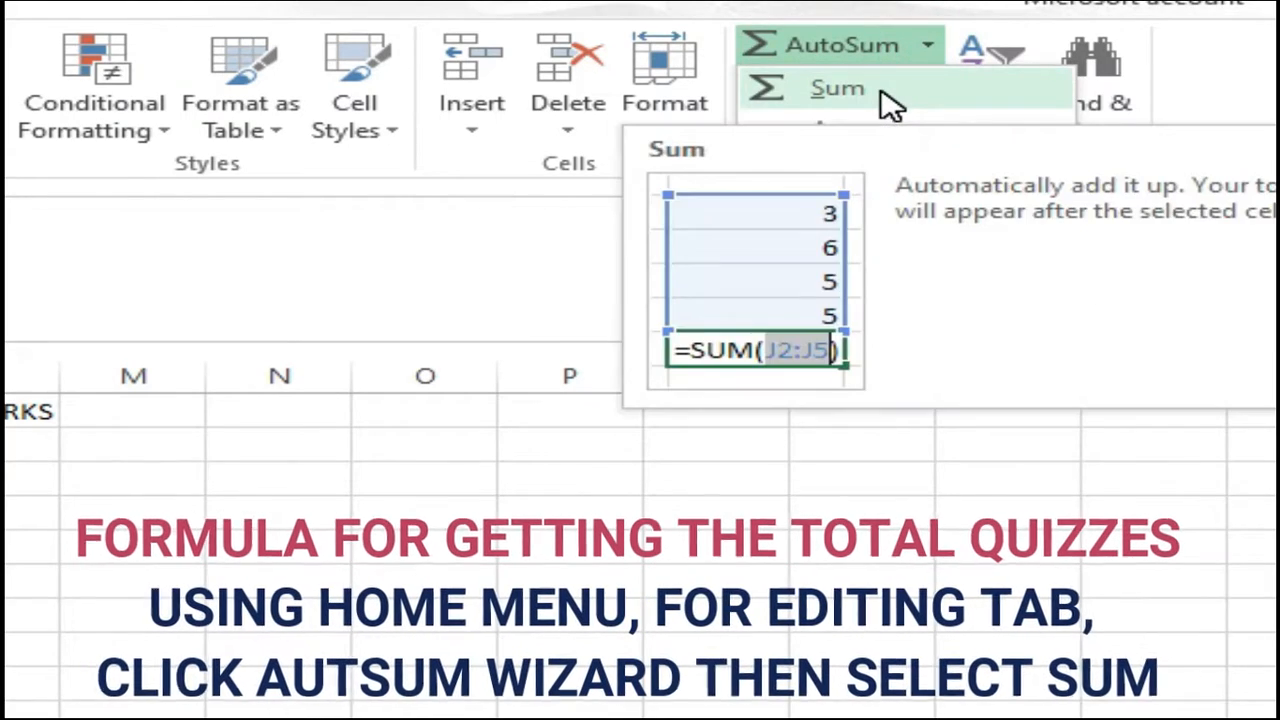
click(891, 105)
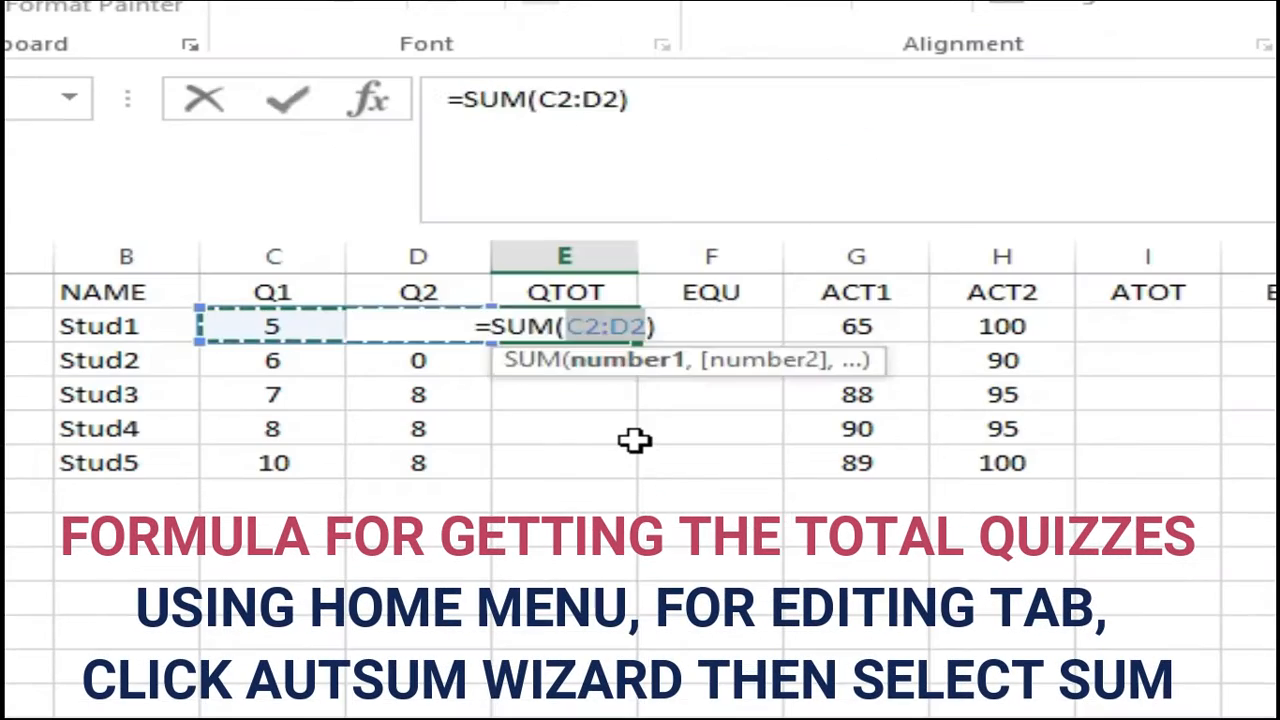
key(Return)
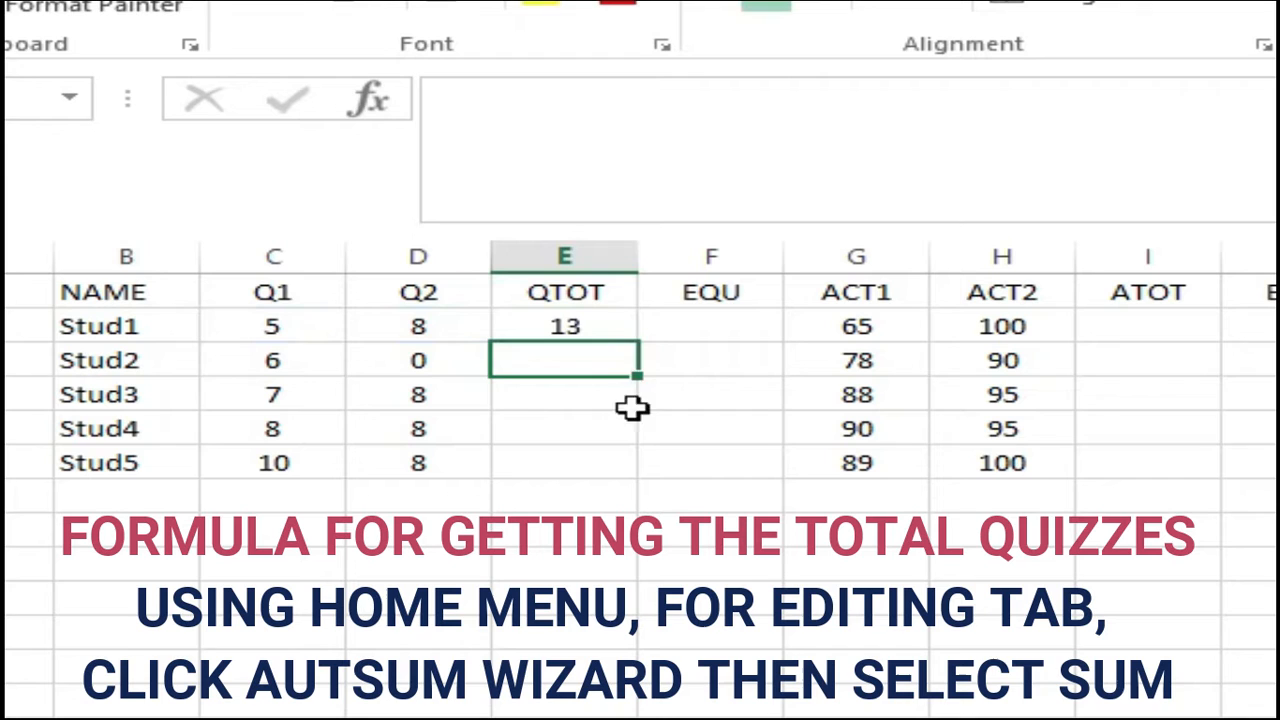
click(614, 328)
drag(649, 340, 651, 466)
click(750, 575)
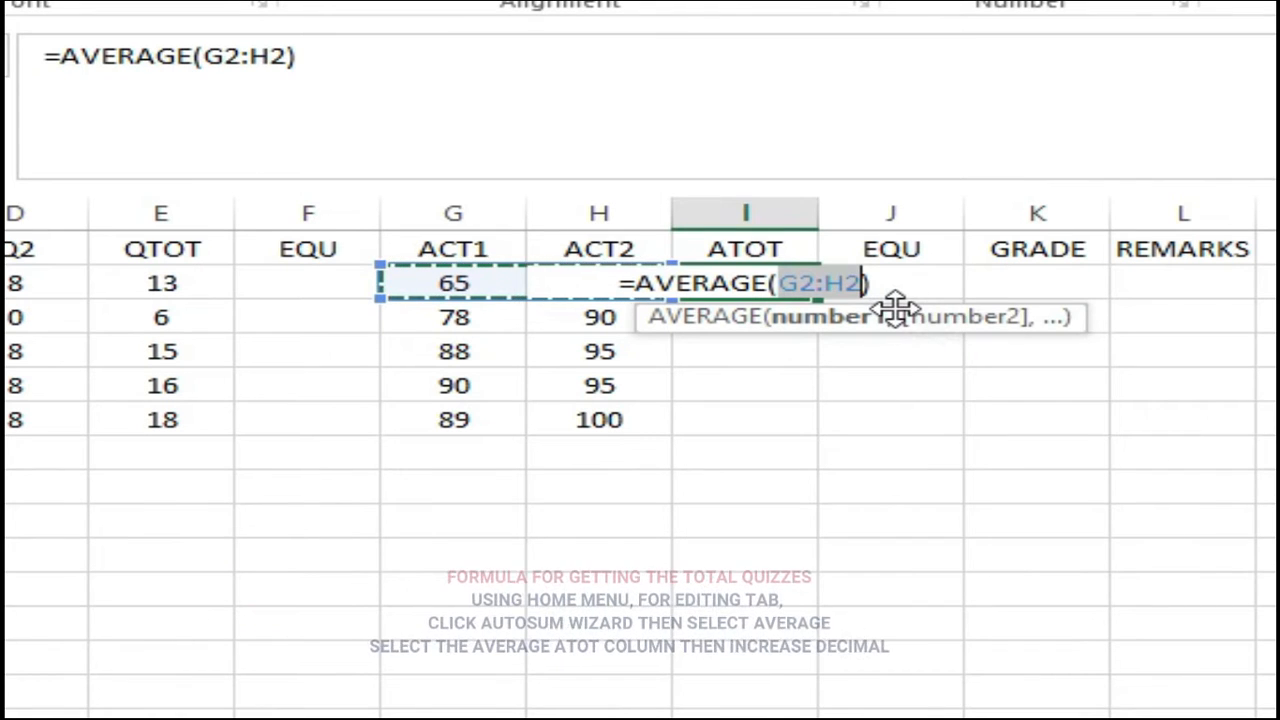
Average the activities in ATOT with =AVERAGE(G2:H2), fill down to Stud5, and format the results to two decimal places
key(Return)
click(771, 277)
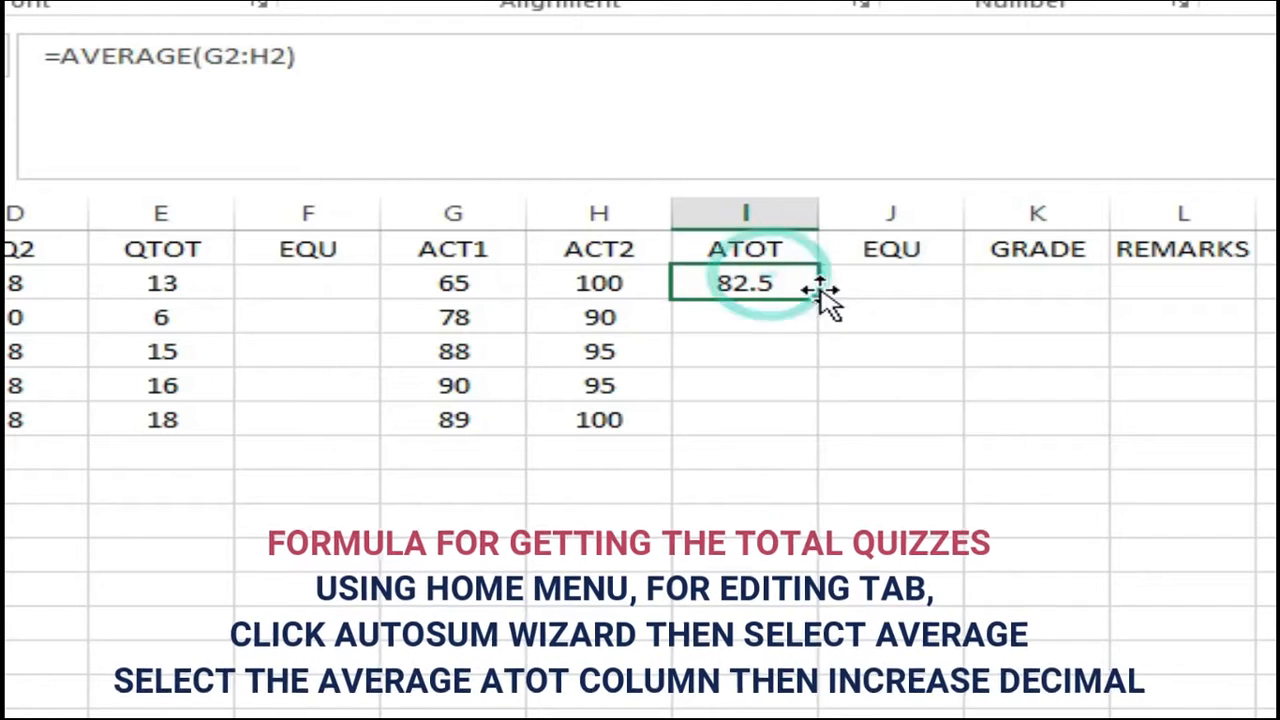
drag(818, 298, 817, 430)
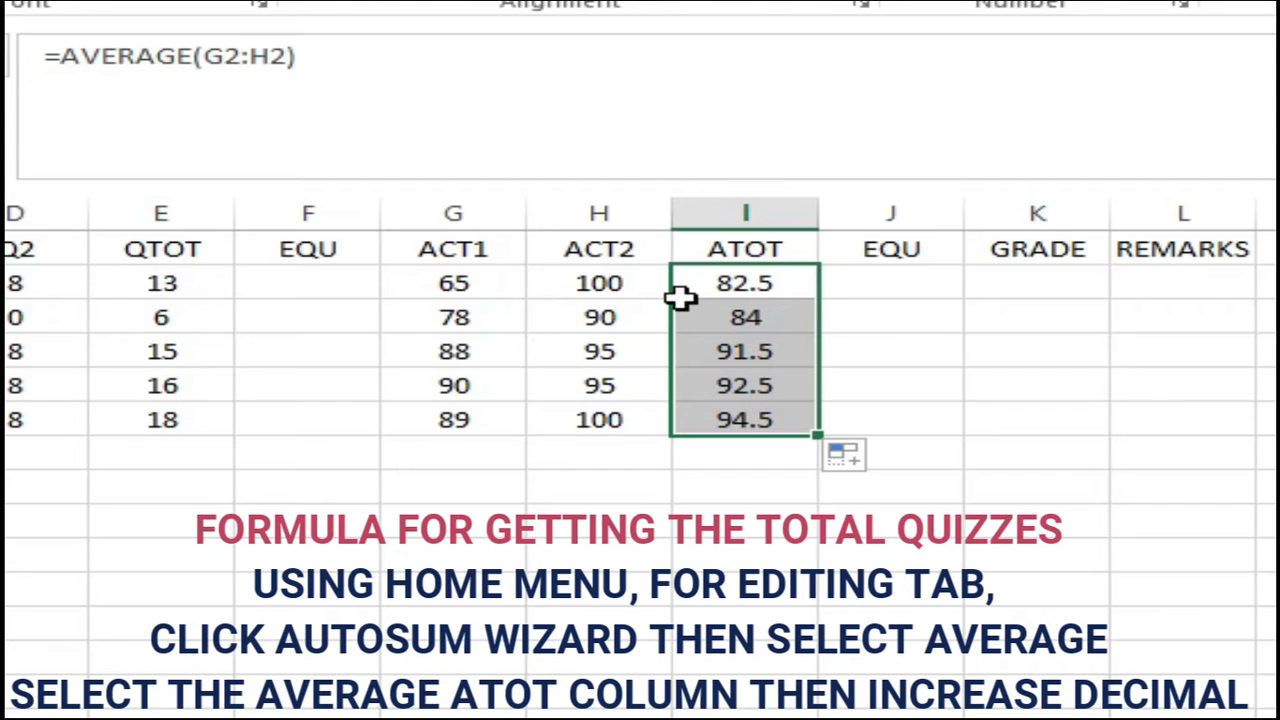
click(916, 106)
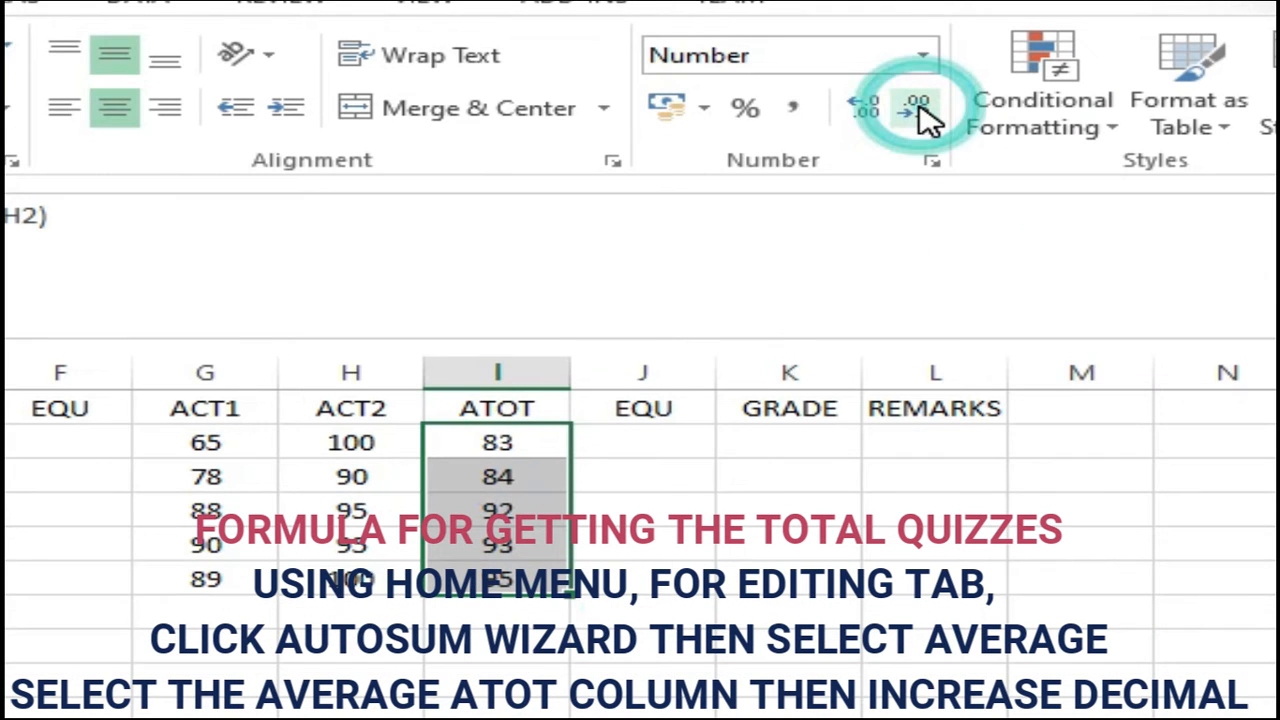
click(866, 112)
click(866, 112)
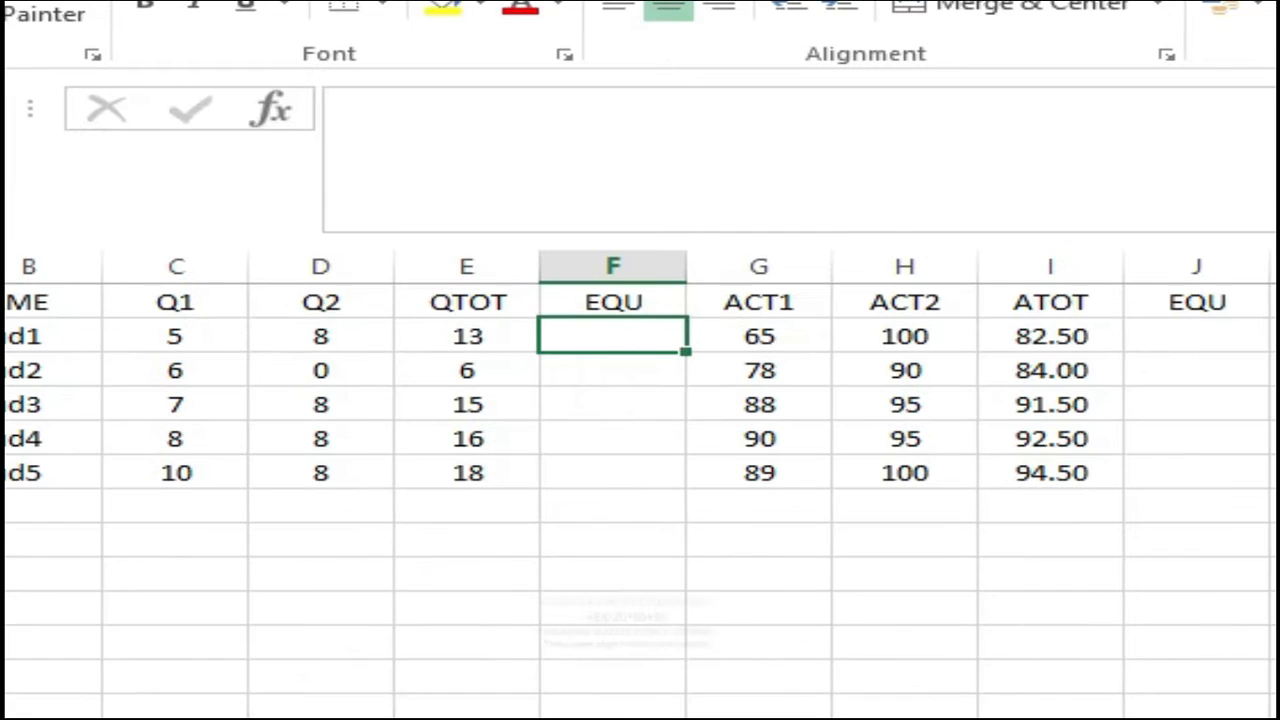
Compute the quiz equivalent in F2 with =E2/20*50+50 and fill the formula down to Stud5
text(=)
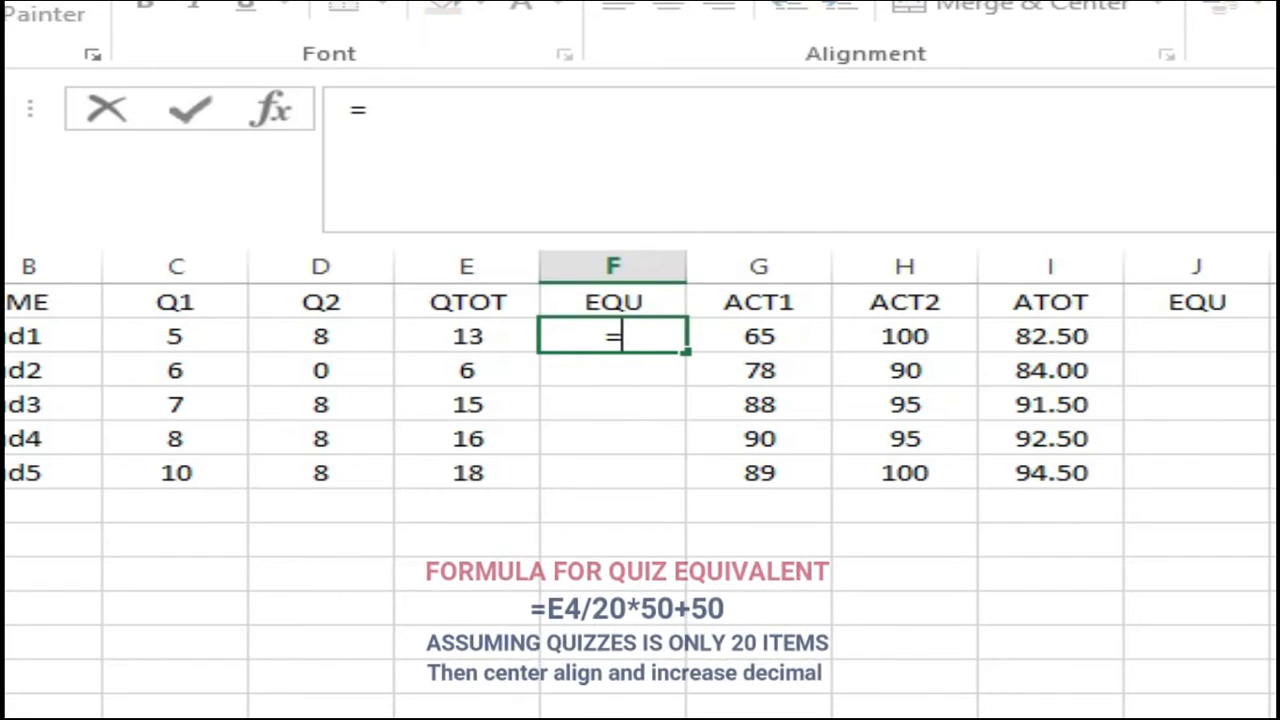
key(Left)
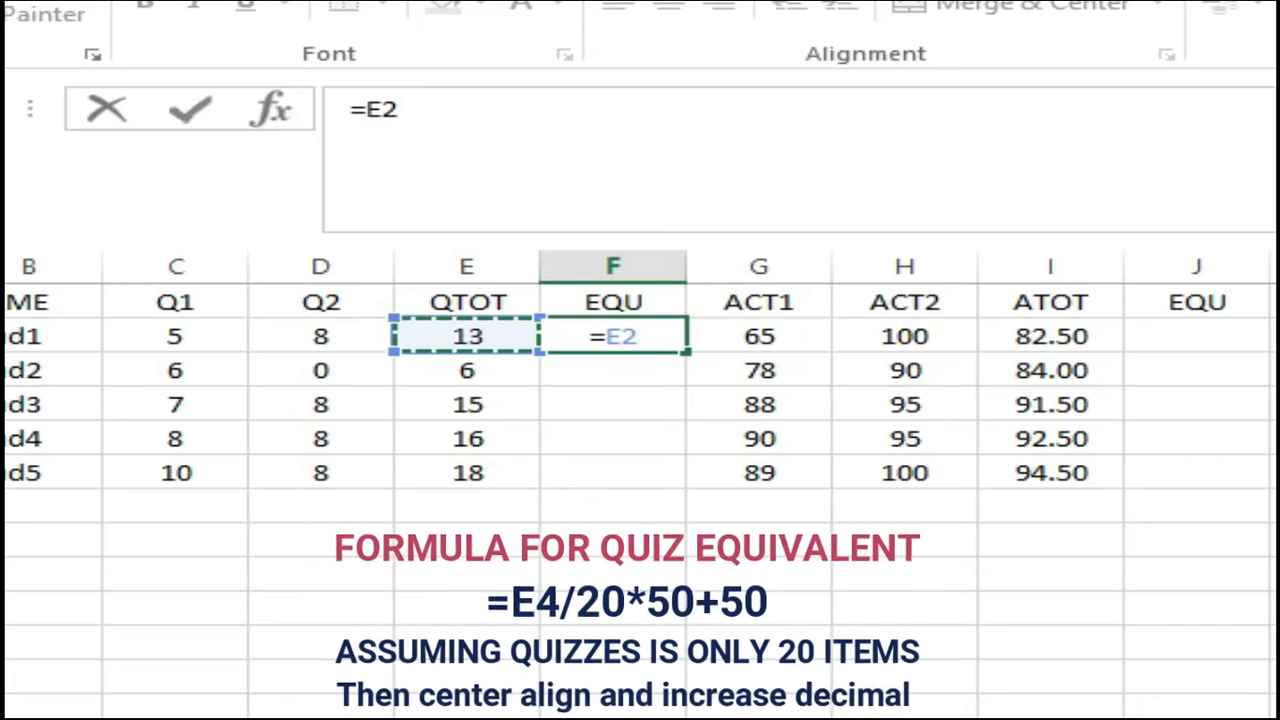
text(/20)
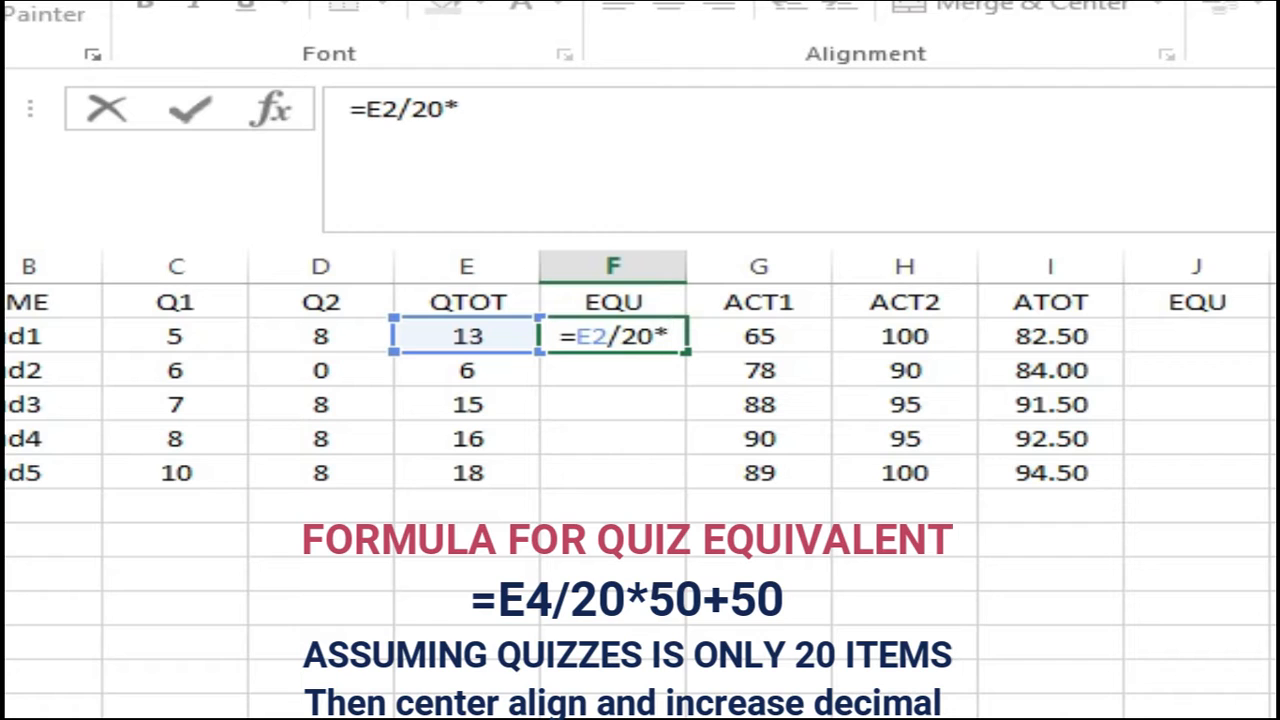
text(*50+)
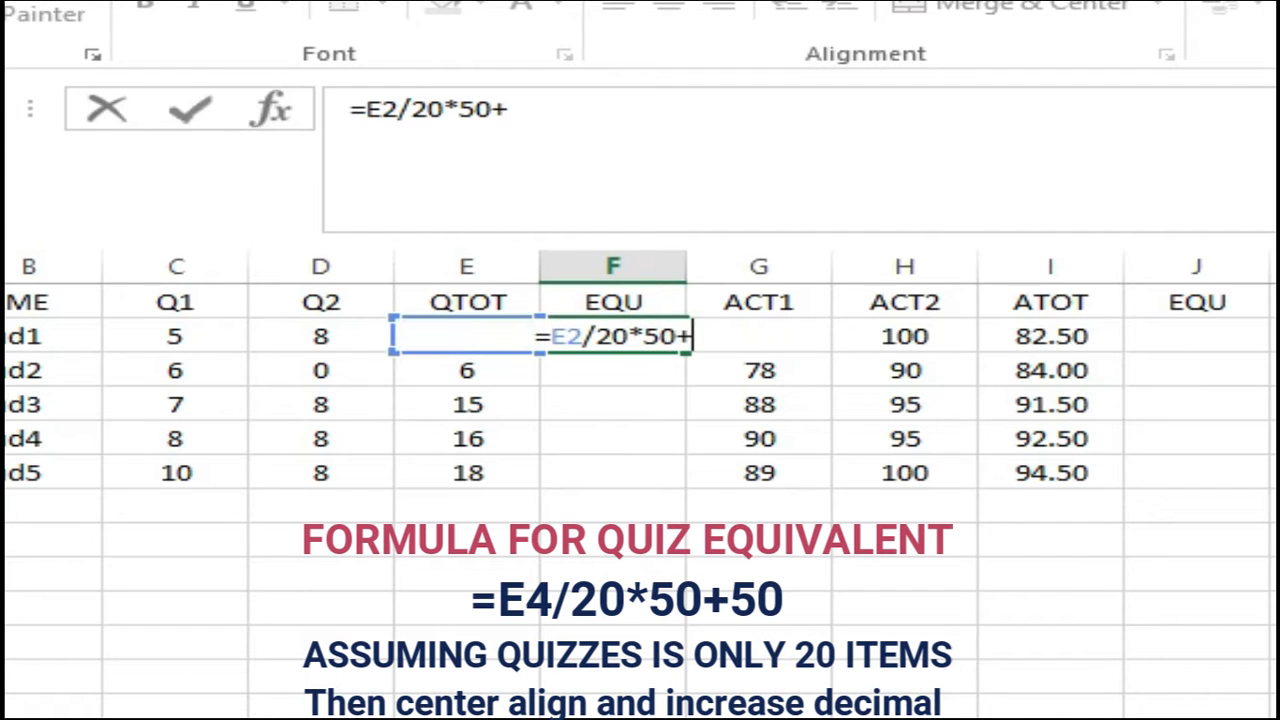
text(50)
key(Return)
click(650, 340)
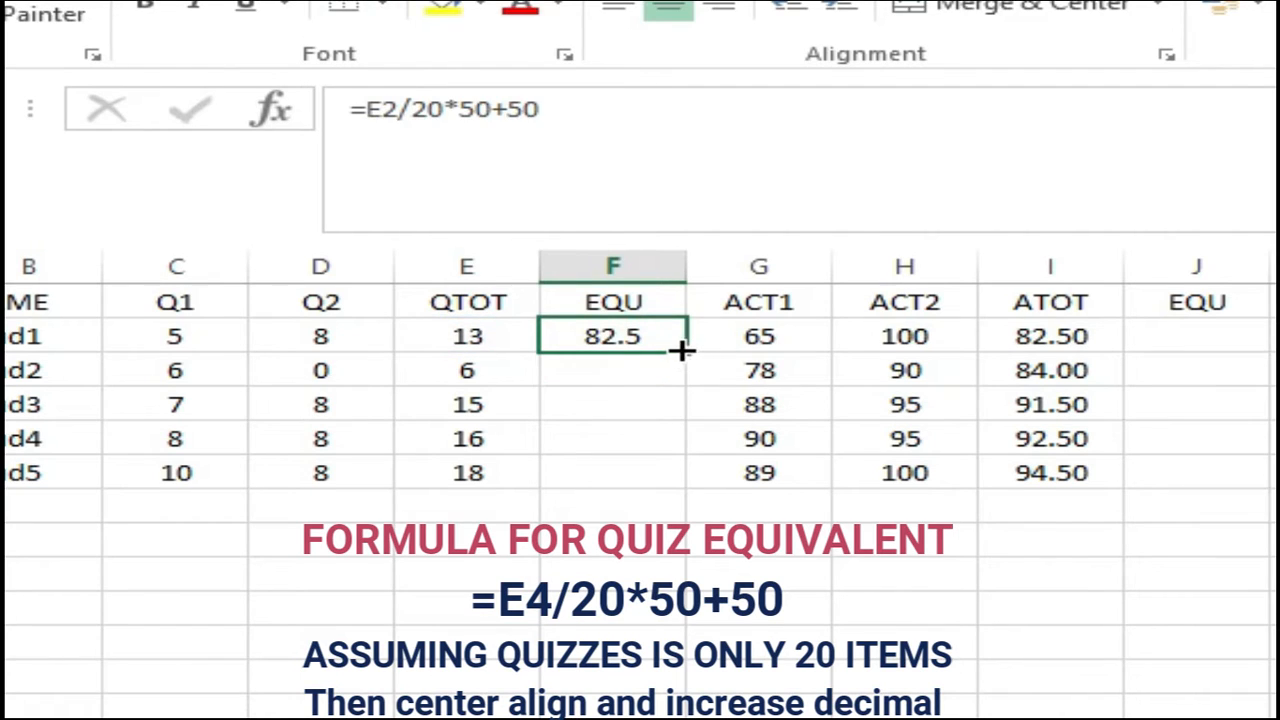
drag(680, 349, 666, 482)
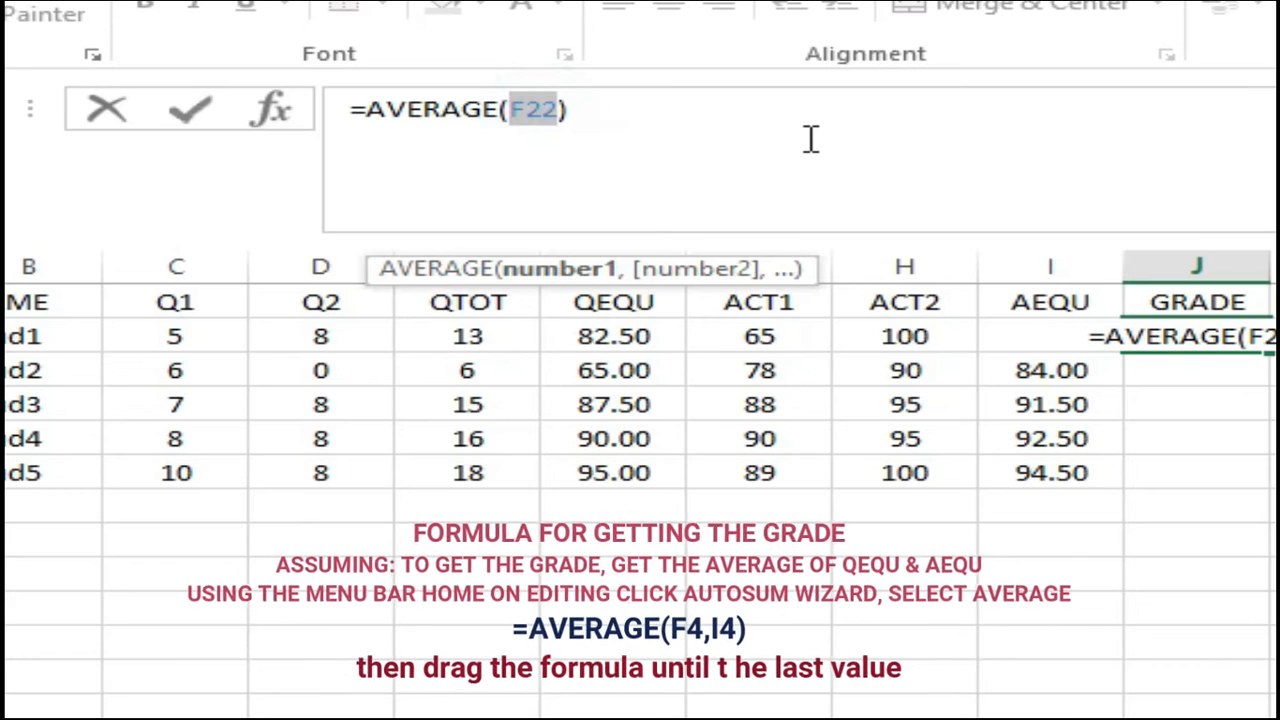
Compute Stud1's grade in J2 with =AVERAGE(F22,I2) and fill the formula down to Stud5
click(811, 139)
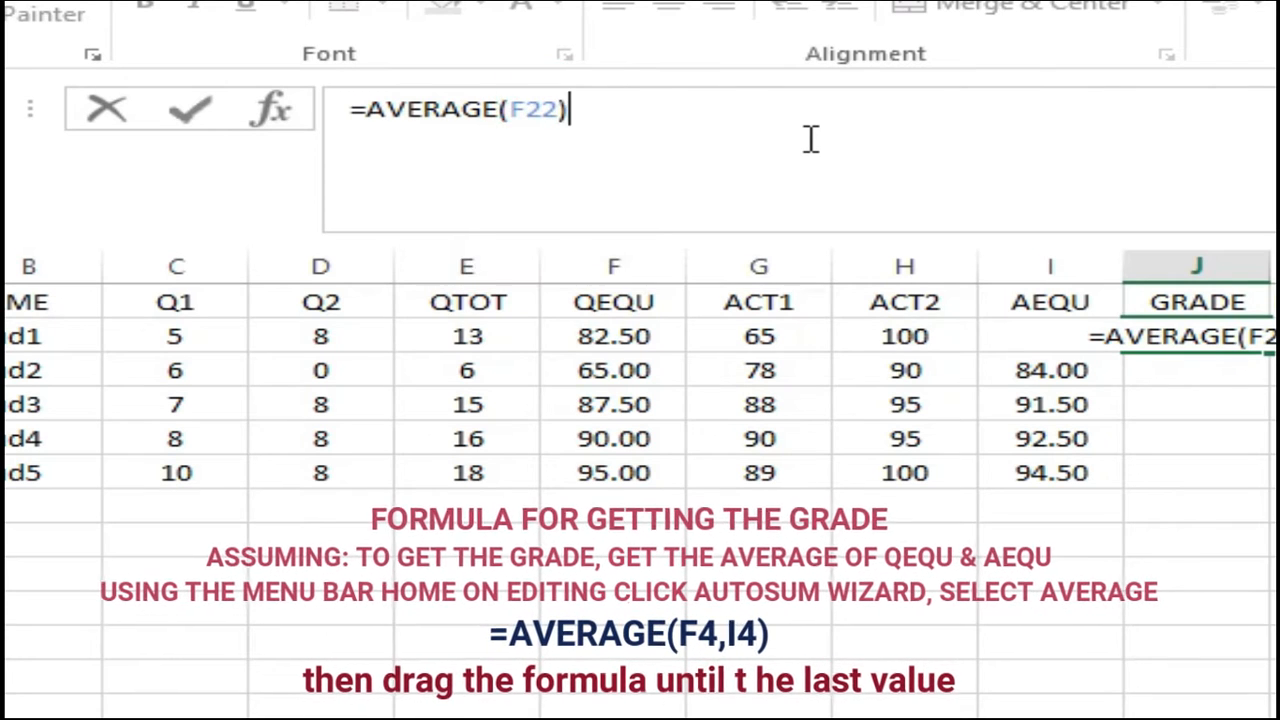
key(BackSpace)
text(,)
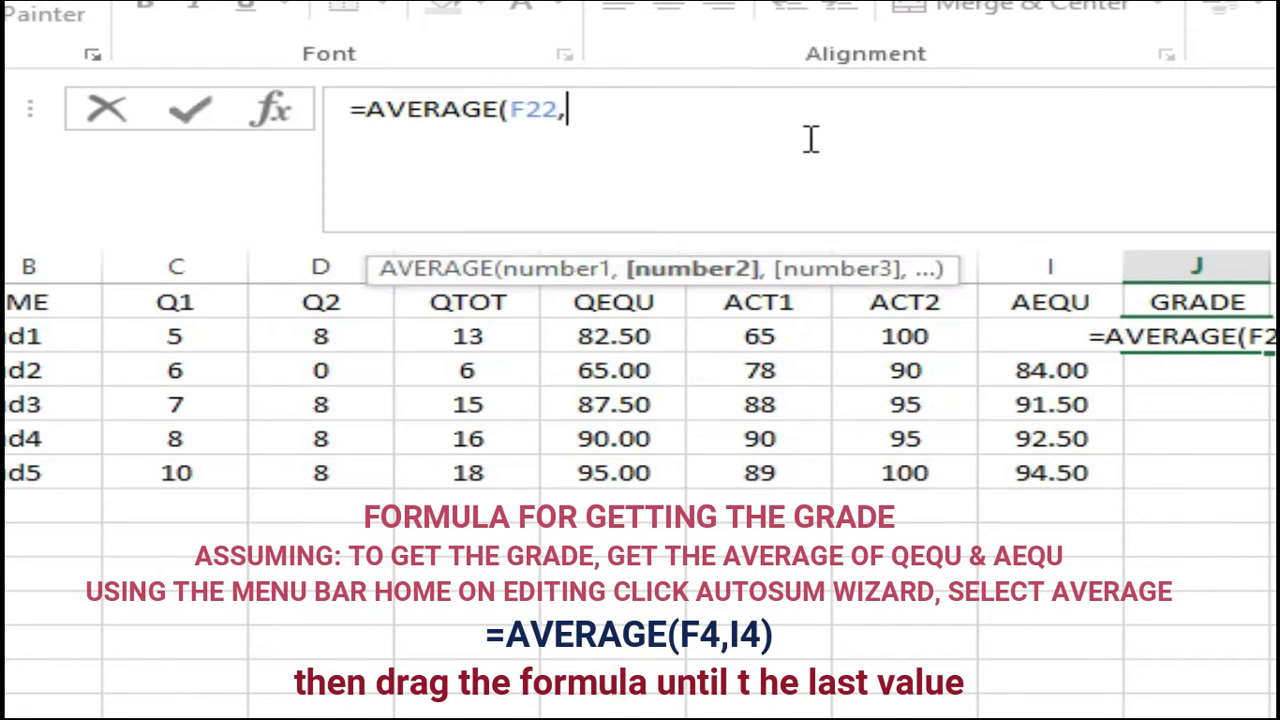
click(1025, 376)
key(Up)
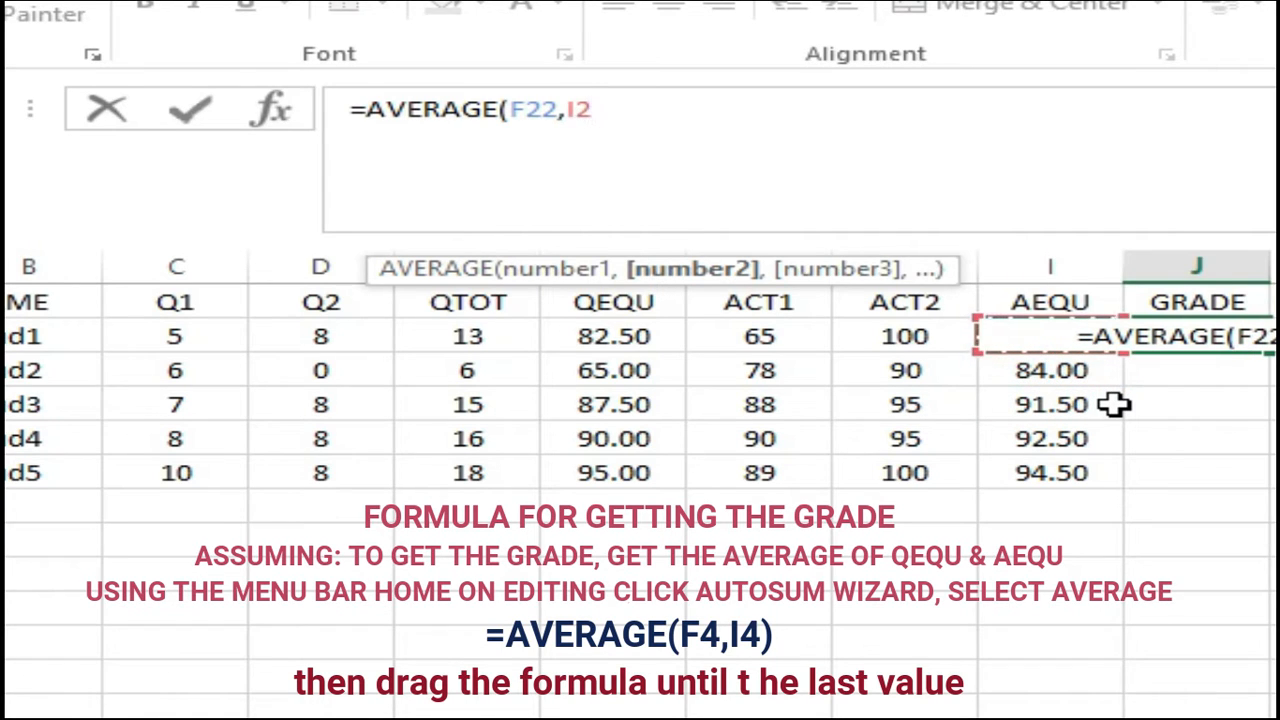
text())
key(Return)
key(Up)
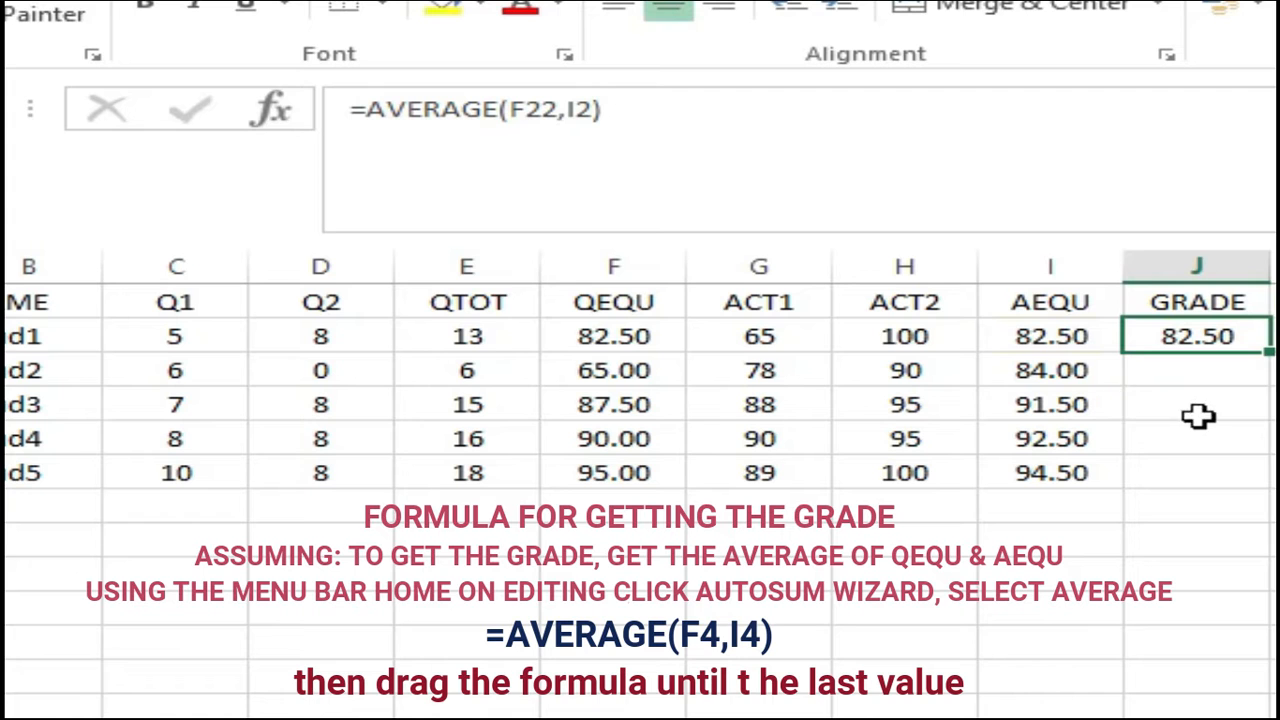
drag(1265, 348, 1268, 490)
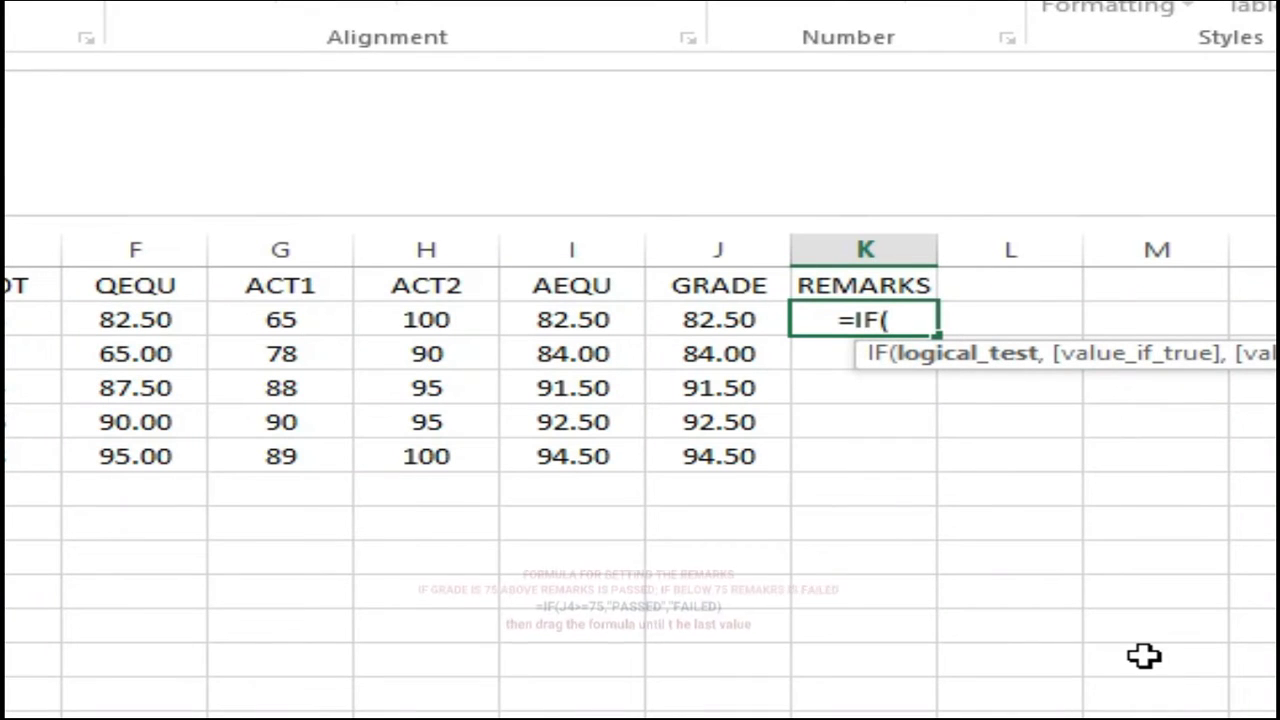
Complete the REMARKS formula in K2 as =IF(J2>=75,"PASSED","""FAILED") and fill it down to Stud5
key(Left)
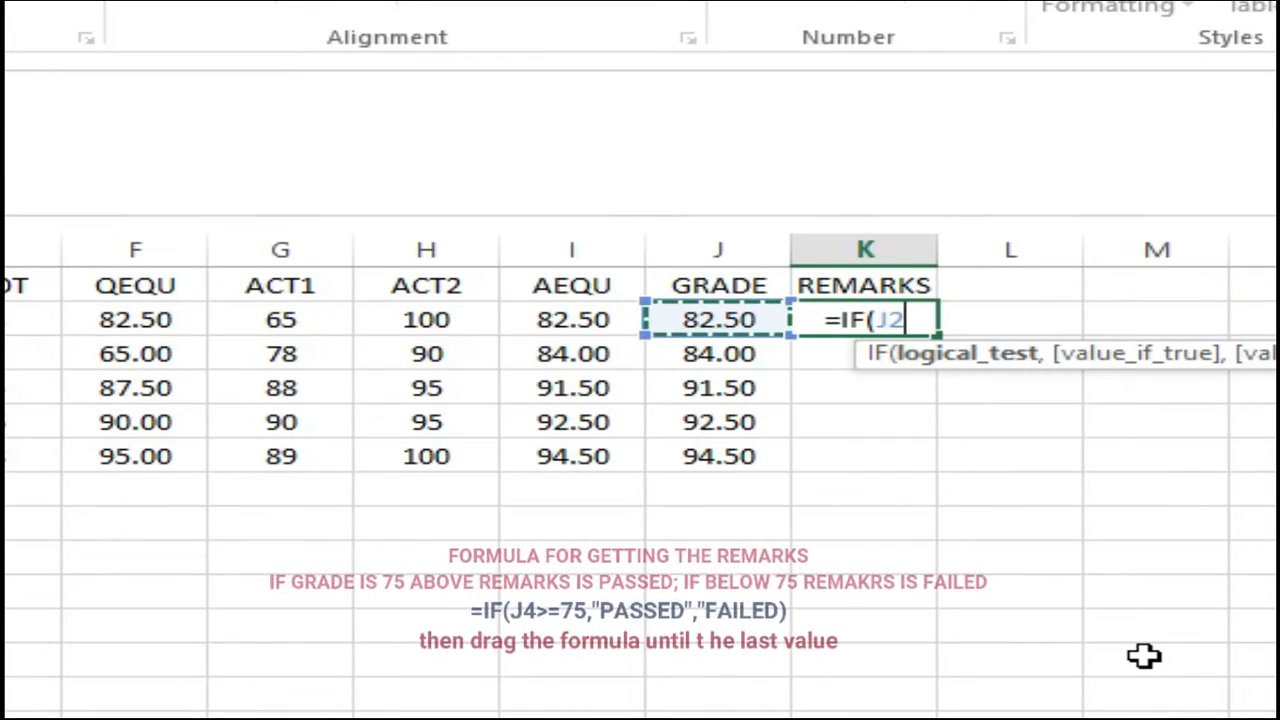
text(>=)
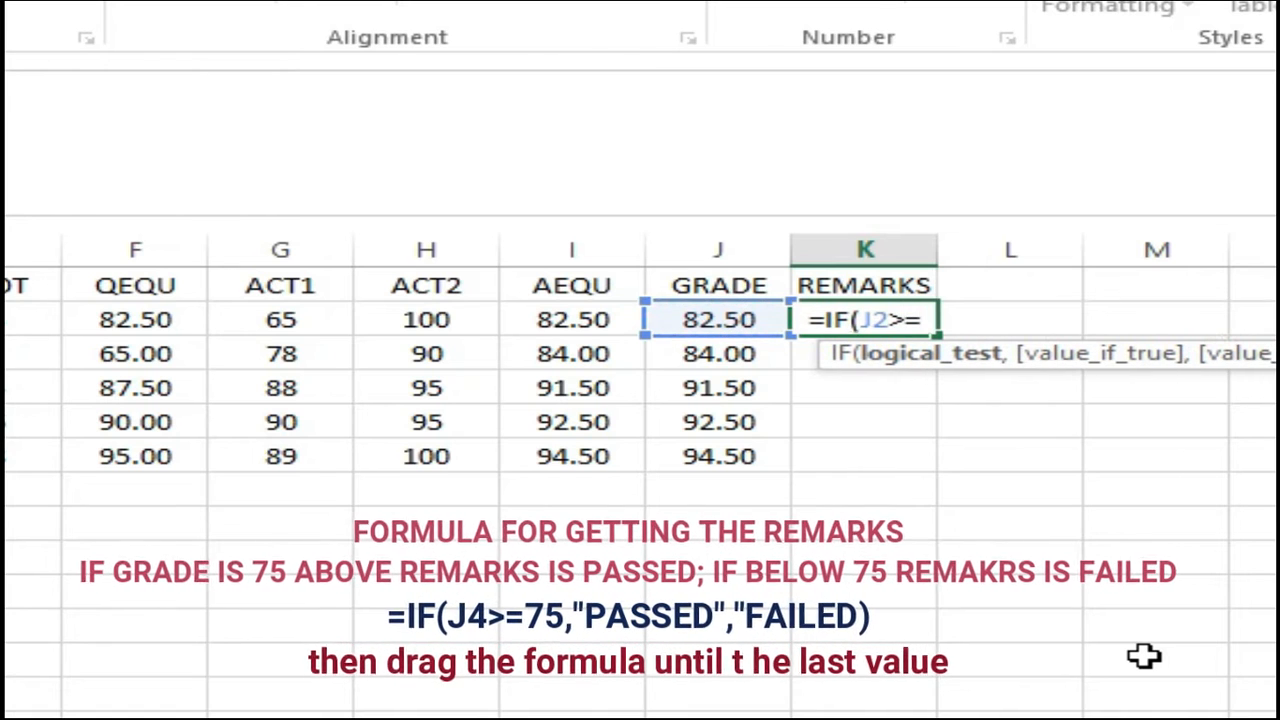
text(75,)
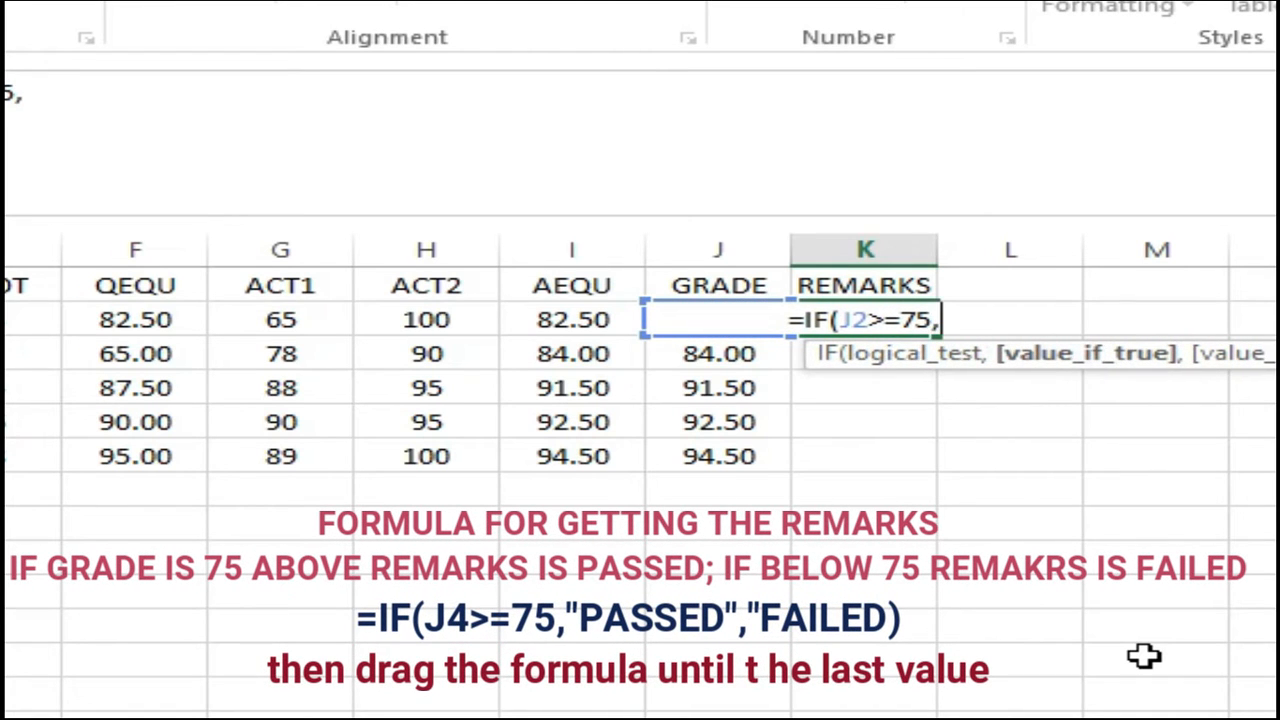
text("PASSED)
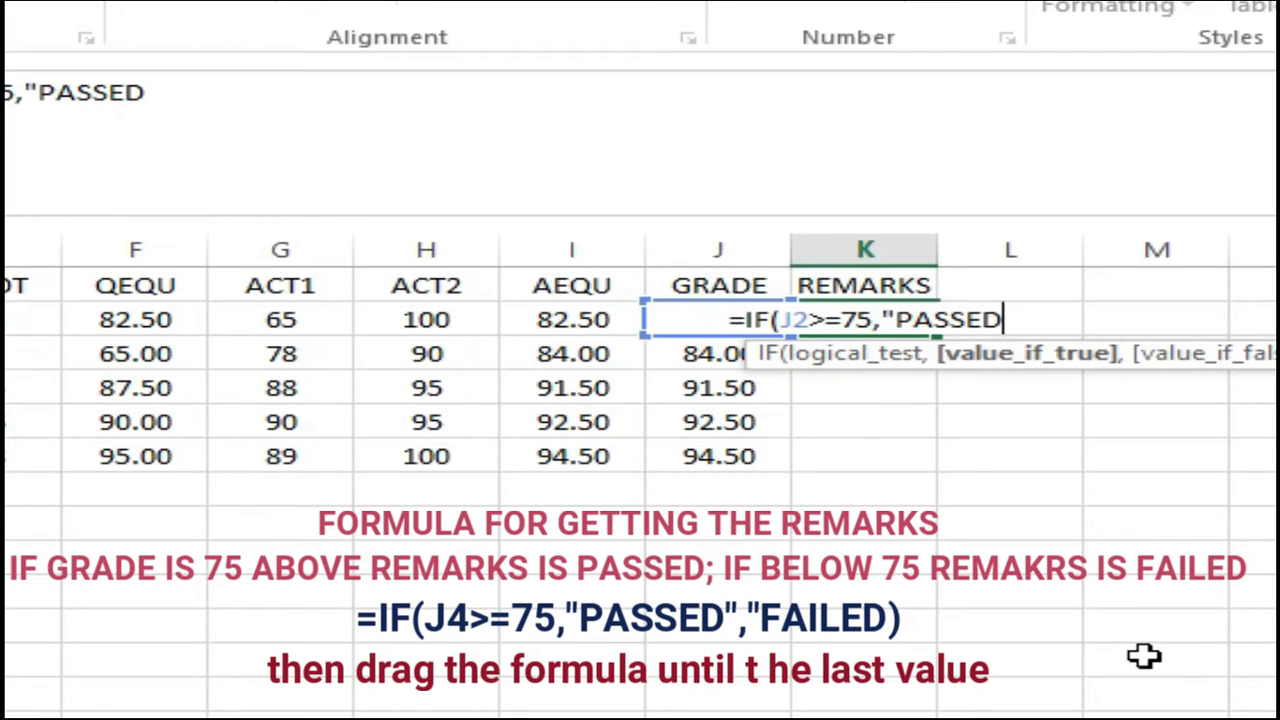
text(",)
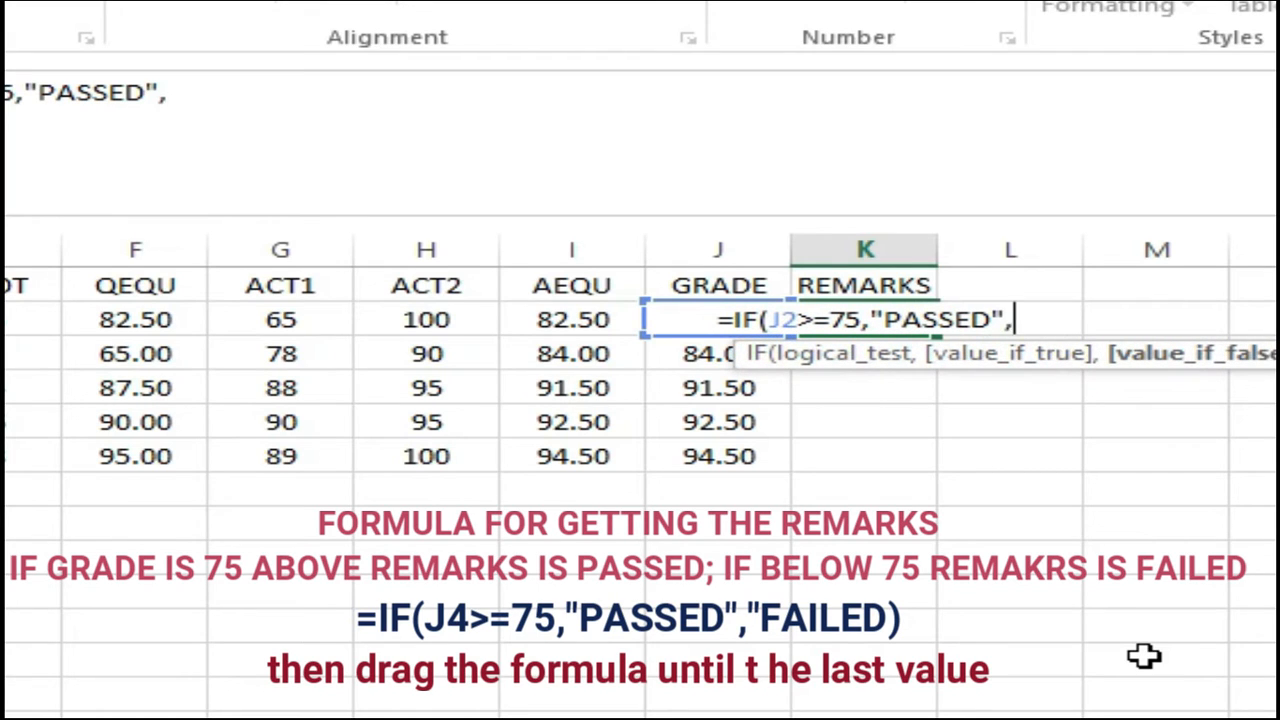
text("""FAILED"))
key(Return)
drag(937, 337, 942, 470)
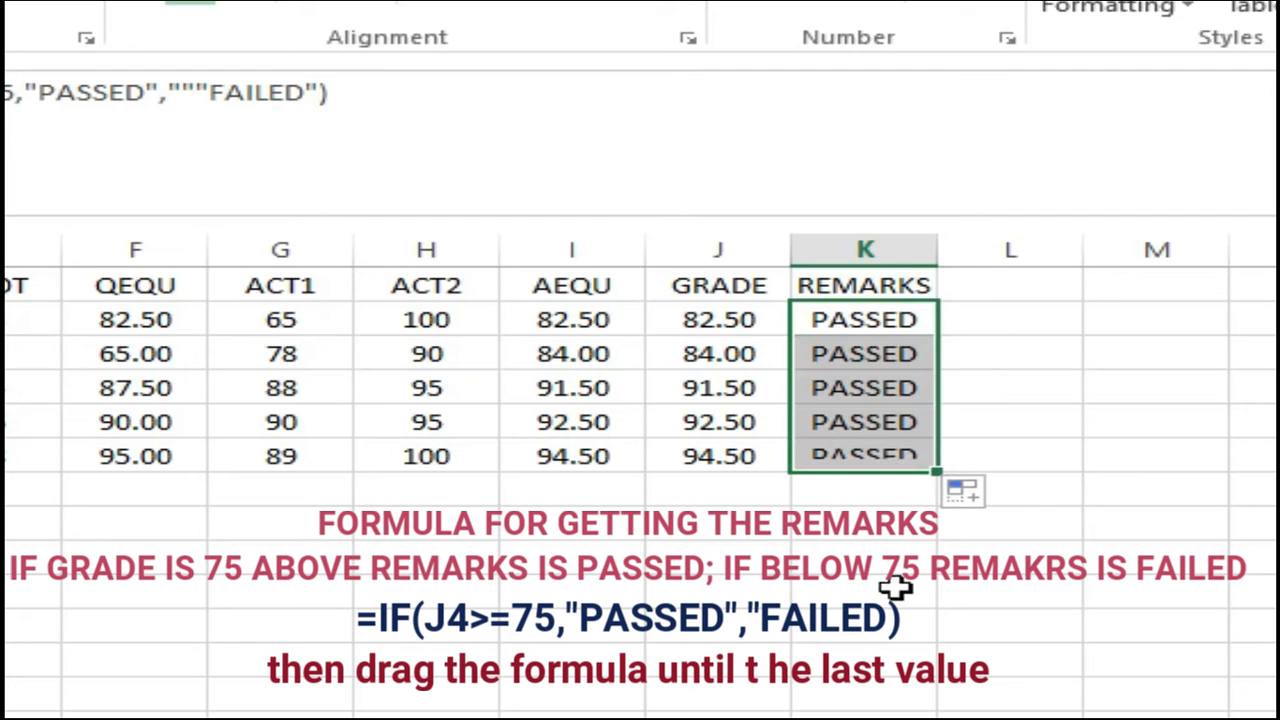
click(771, 591)
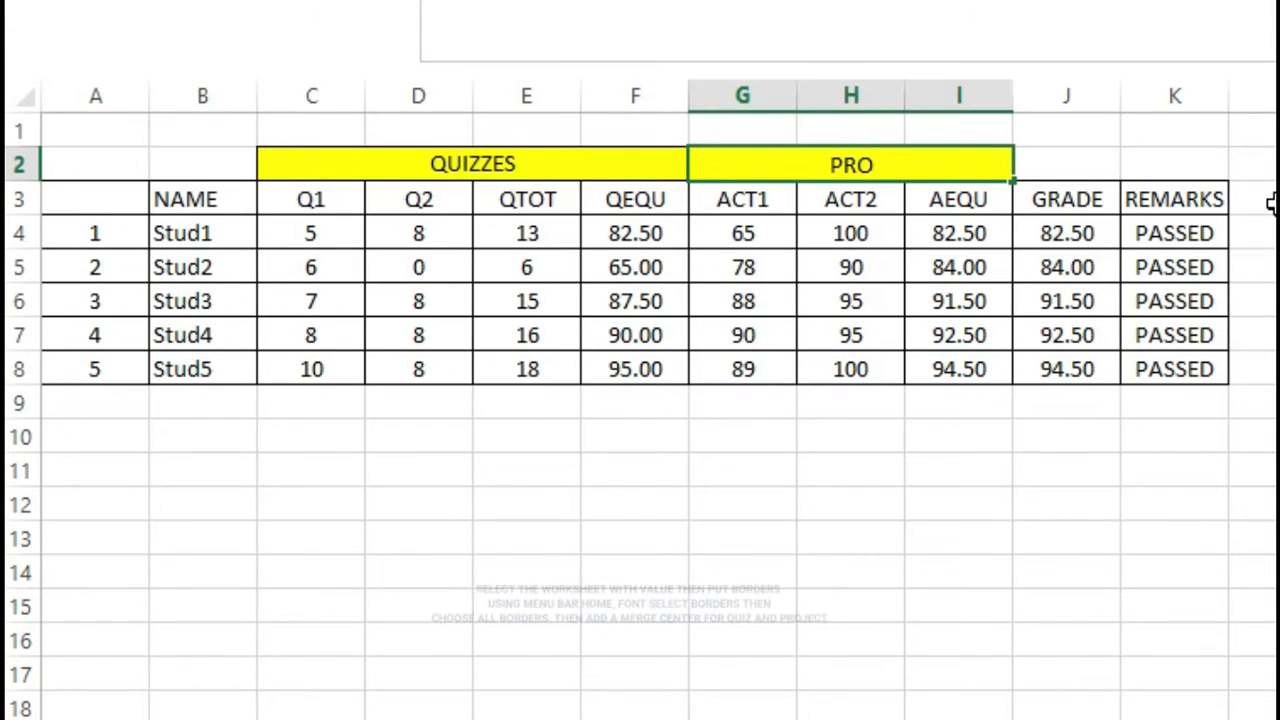
Label the merged heading cell over the activity columns PROJECT and the one over the grade and remarks columns GRADE/REMARKS
text(JECT)
key(Return)
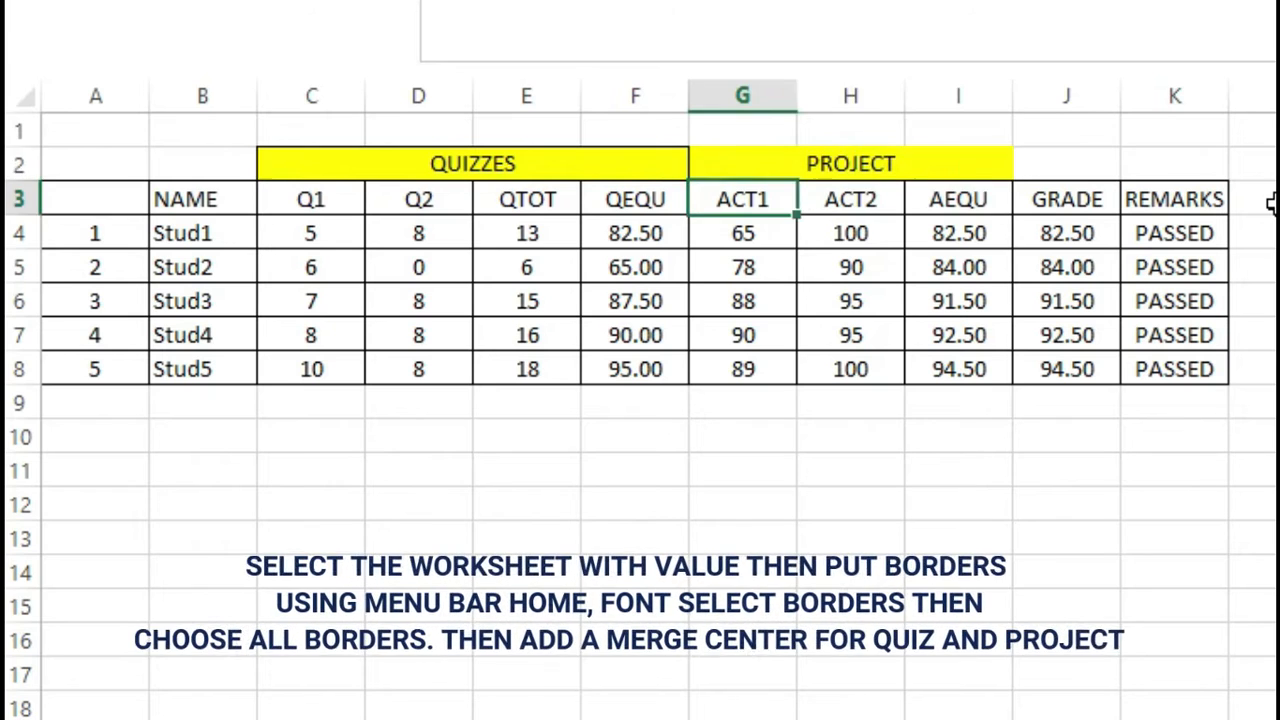
key(Up)
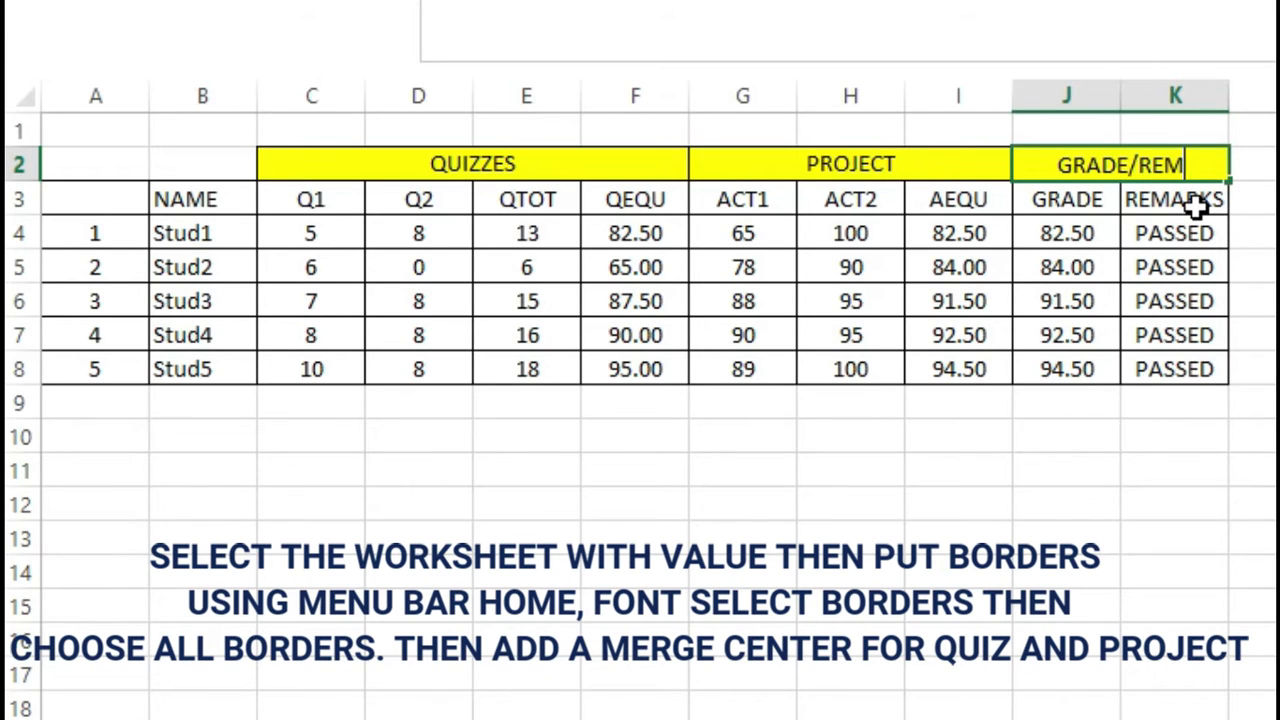
text(S)
key(Return)
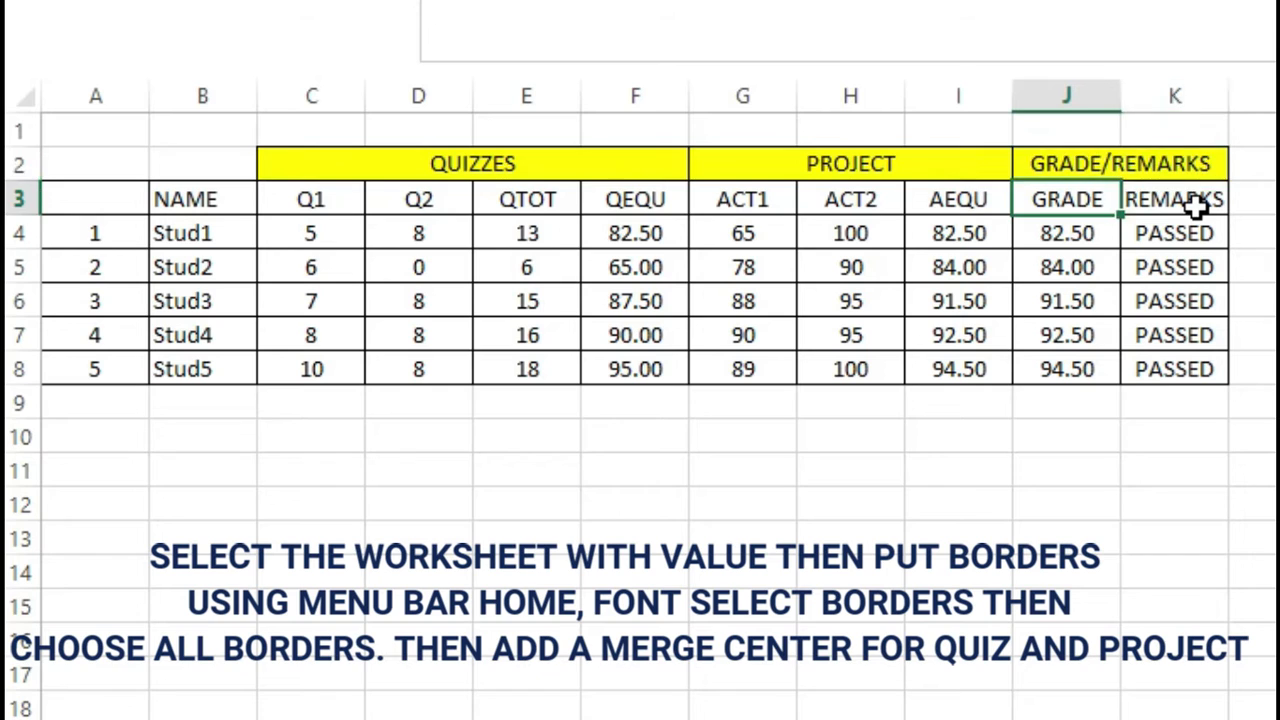
key(Up)
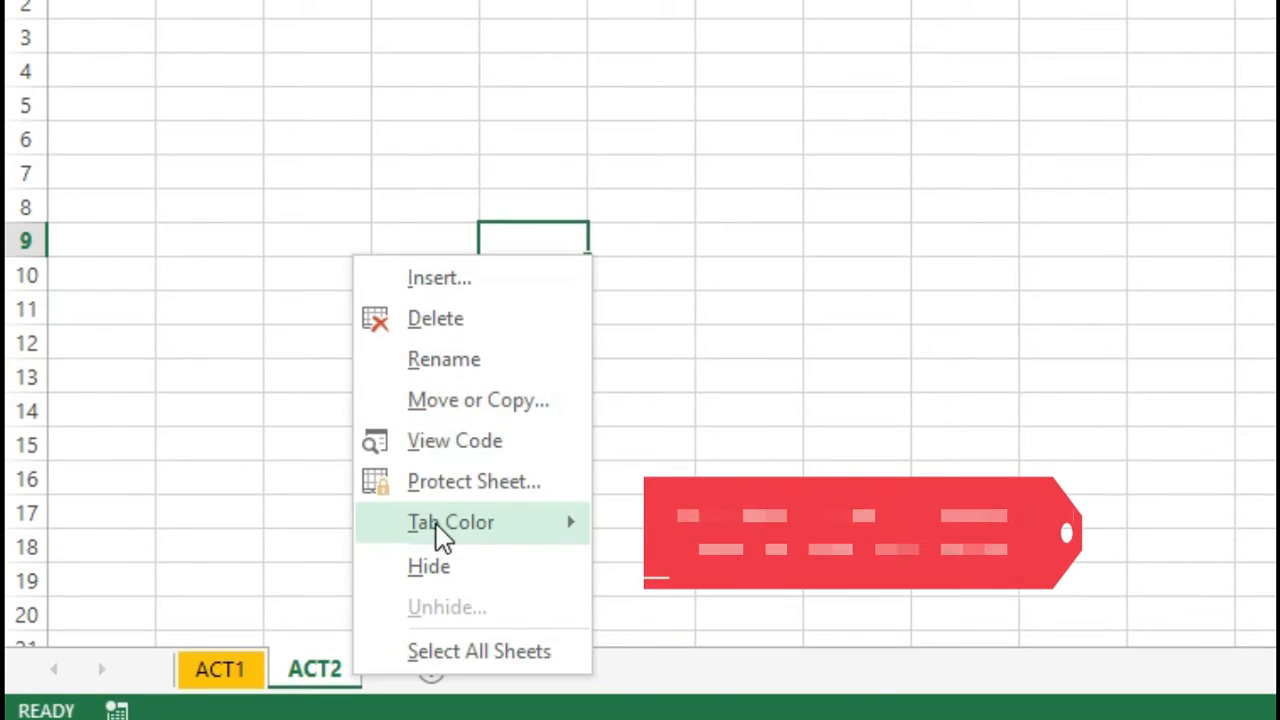
Apply a tab color to the ACT2 sheet
mouse_move(438, 528)
click(722, 433)
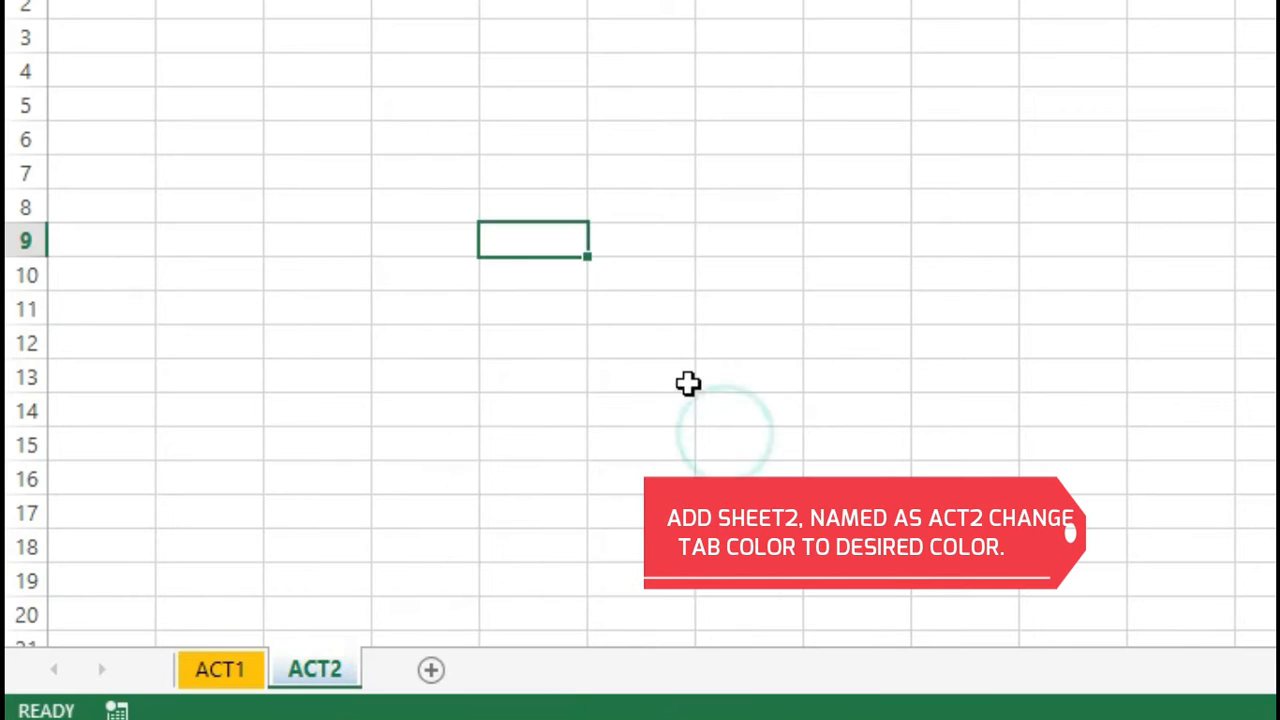
click(690, 379)
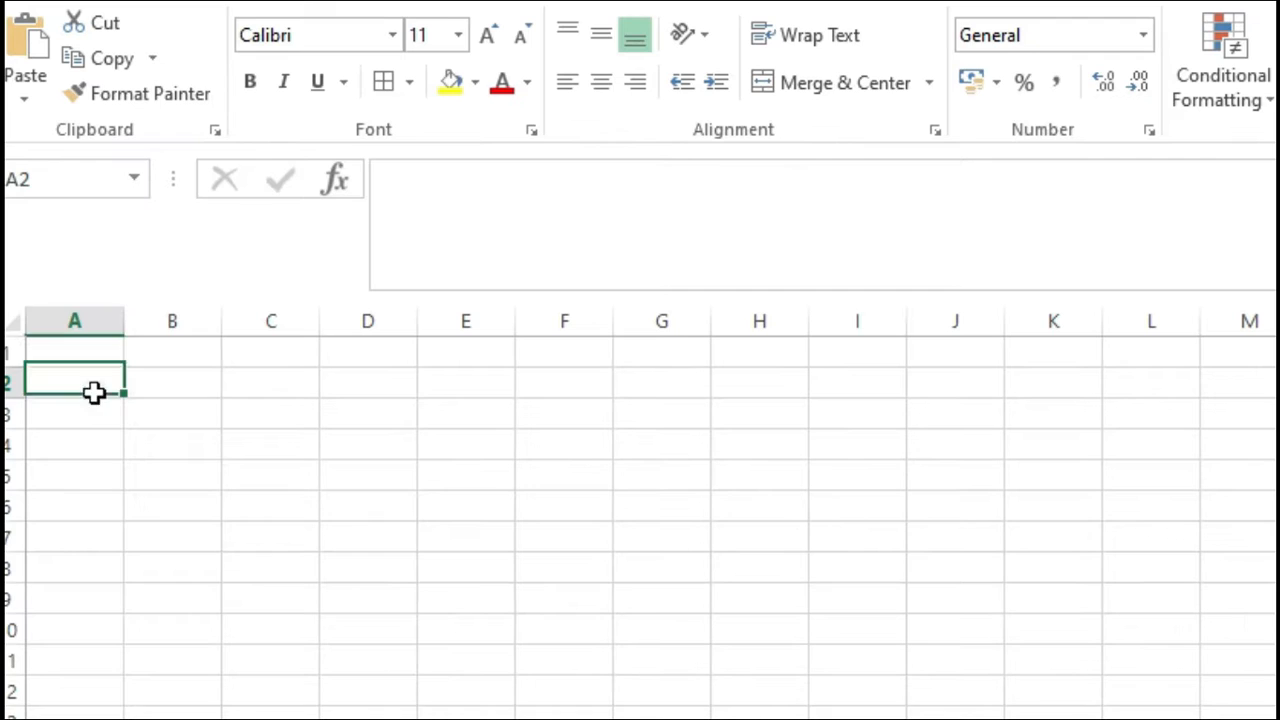
Enter the sample values 190 in A2 and 85 in A3 of the ACT2 sheet
text(190)
key(Return)
text(85)
Add the headings NUMBER, CURRENCY and ACCOUNTING in B1:D1 and autofit the widths of those columns
click(172, 353)
text(NUMBER)
key(Tab)
text(CURRENCY)
key(Tab)
text(ACCOUNTING)
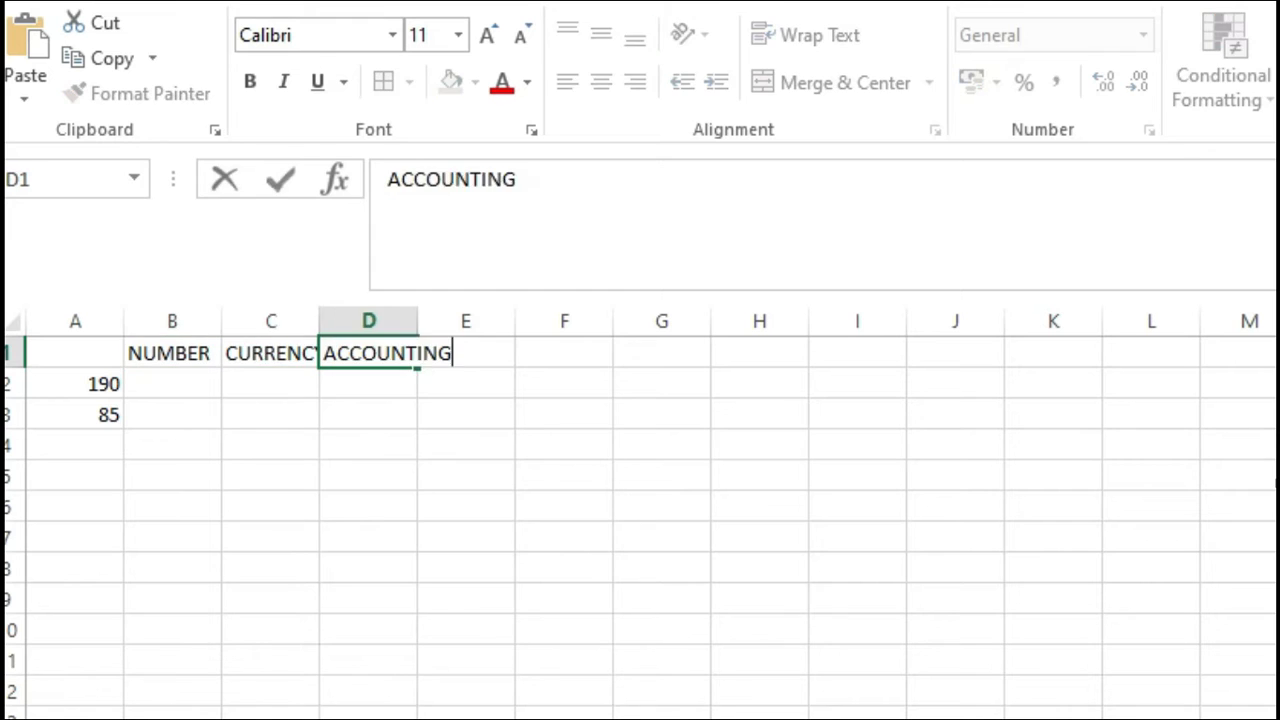
drag(172, 353, 368, 353)
double_click(425, 321)
Copy the two values from A2:A3 under the NUMBER, CURRENCY and ACCOUNTING headings and center the table's contents
click(75, 384)
key(ctrl+c)
key(ctrl+v)
click(397, 508)
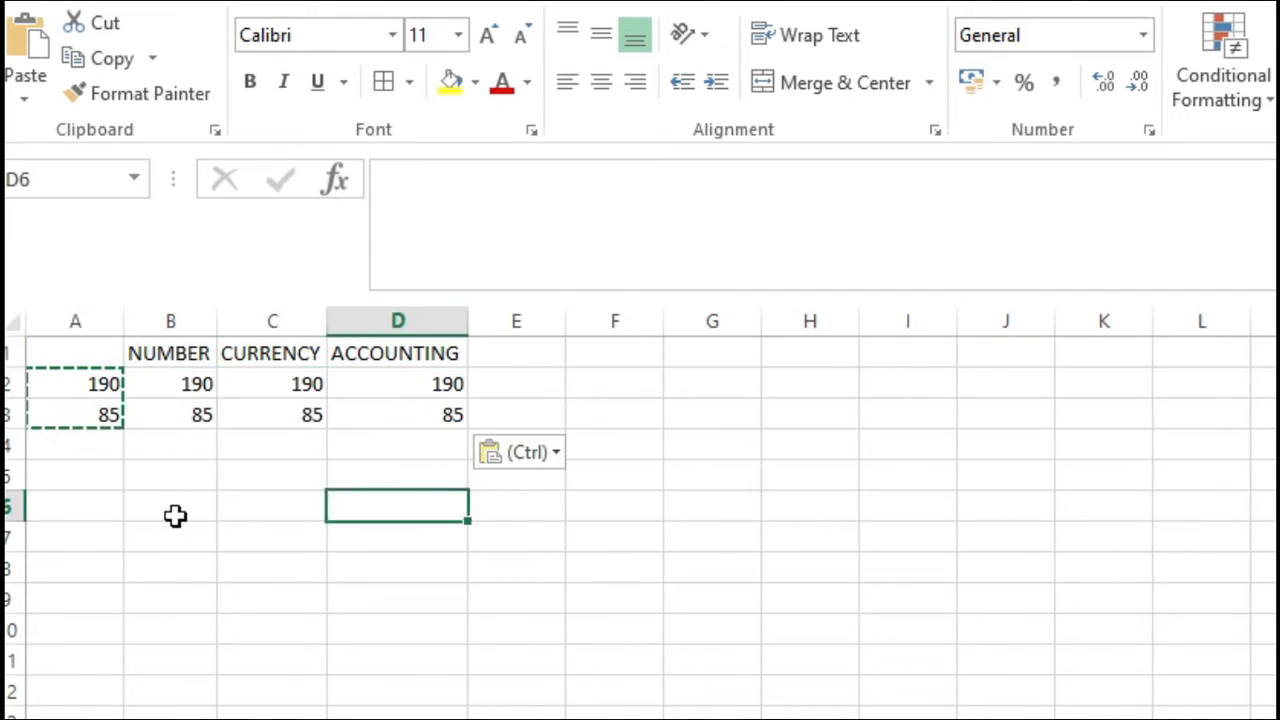
click(601, 83)
Add the headings PERCENTAGE, FRACTION, SCIENTIFIC, TEXT, SPECIAL and CUSTOM in E1:J1
click(516, 353)
click(1149, 130)
key(Escape)
text(PERCENTAGE)
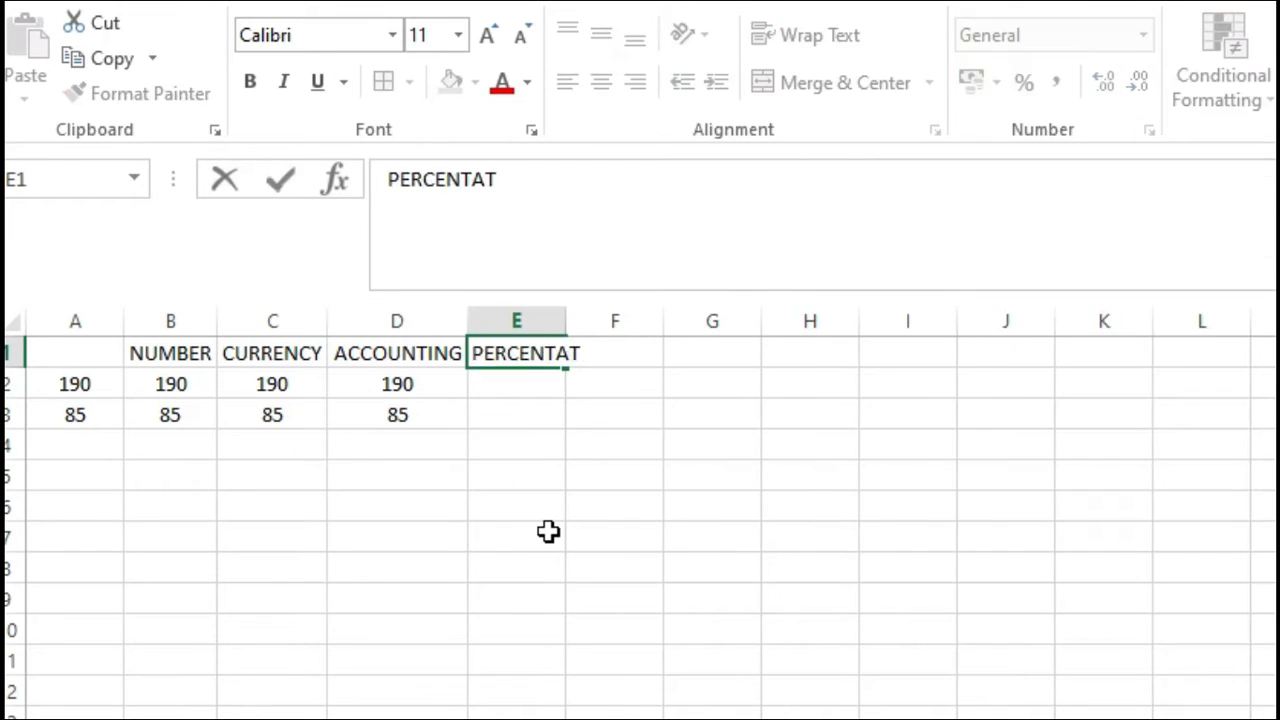
key(Tab)
text(FRACTION)
key(Tab)
text(SCIENTIFIC)
key(Tab)
text(TEXT)
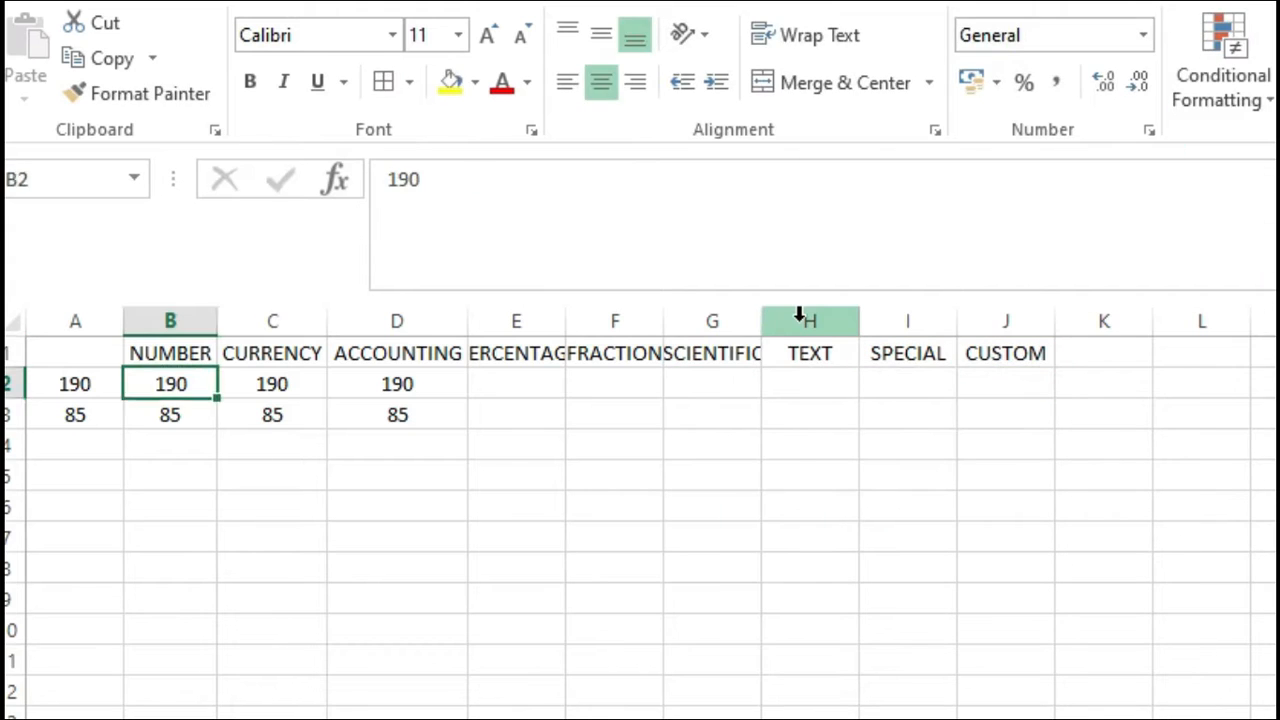
Copy the values 190 and 85 from the NUMBER, CURRENCY and ACCOUNTING columns under the headings in columns E to J
key(shift+Right)
key(shift+Right)
key(shift+Down)
key(ctrl+c)
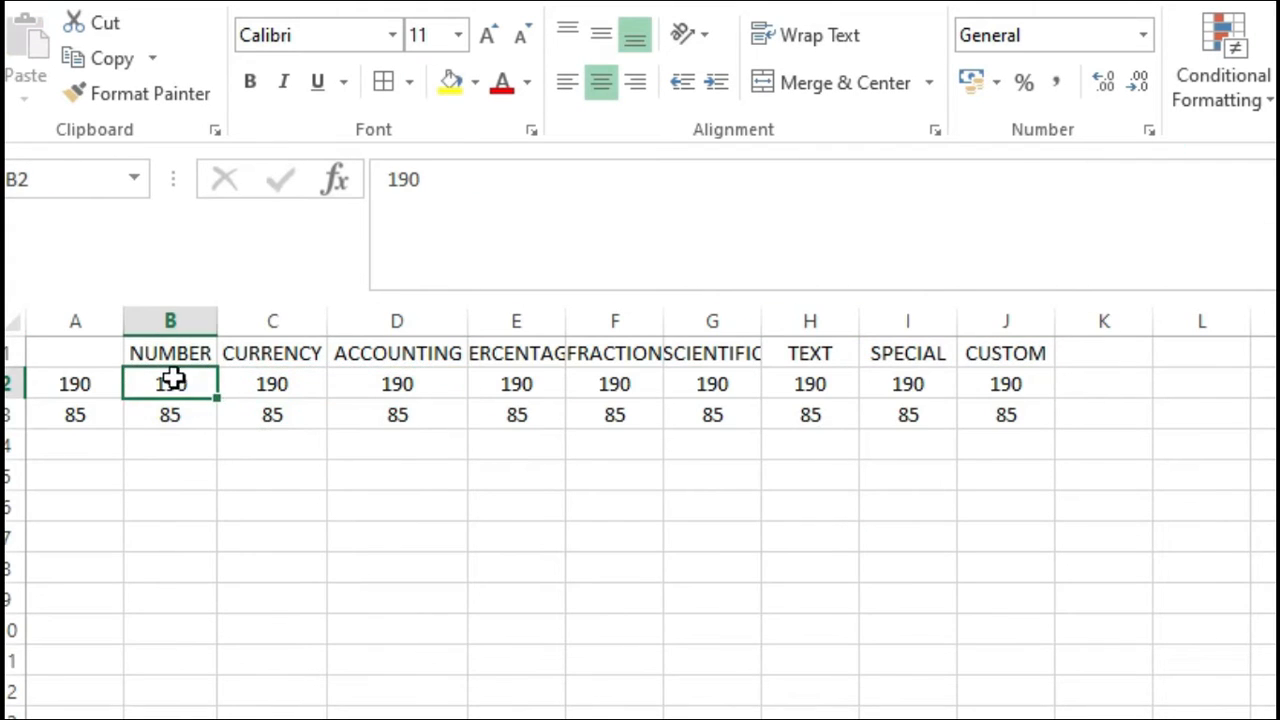
Format the two NUMBER values in B2:B3 with the Number category at two decimal places
scroll(229, 456, up, 3)
drag(229, 456, 215, 545)
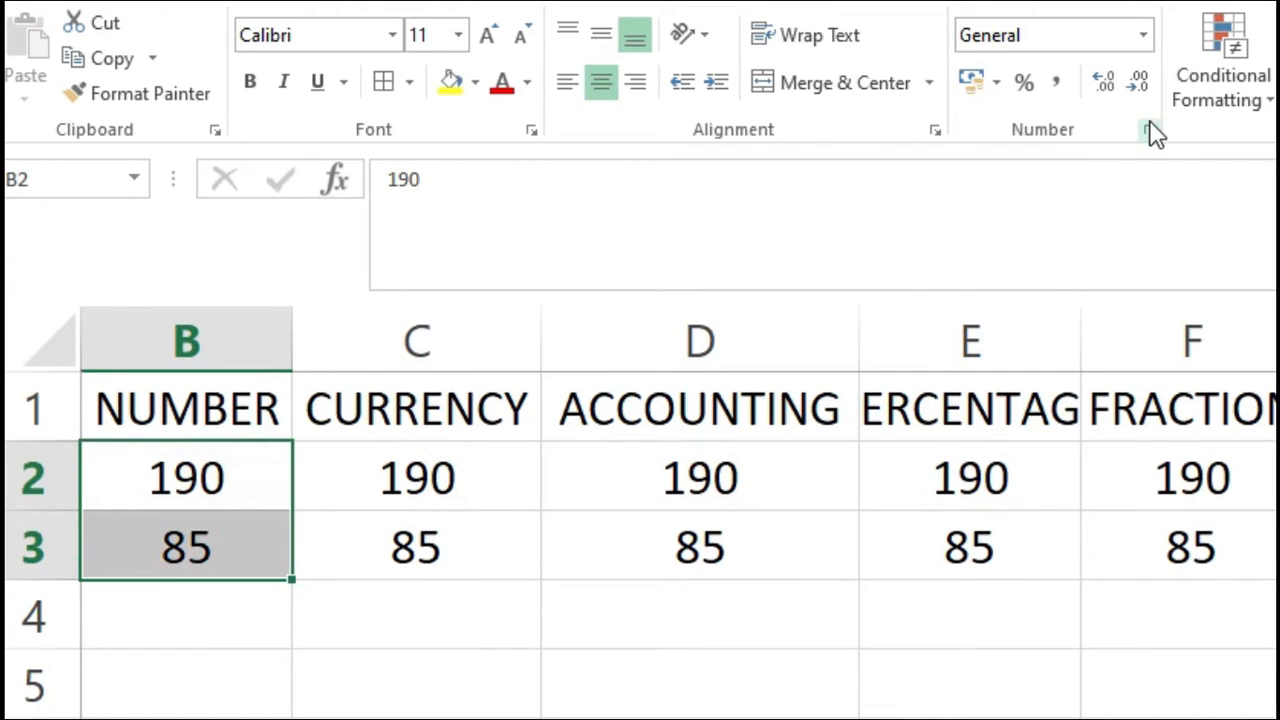
click(1150, 131)
click(868, 333)
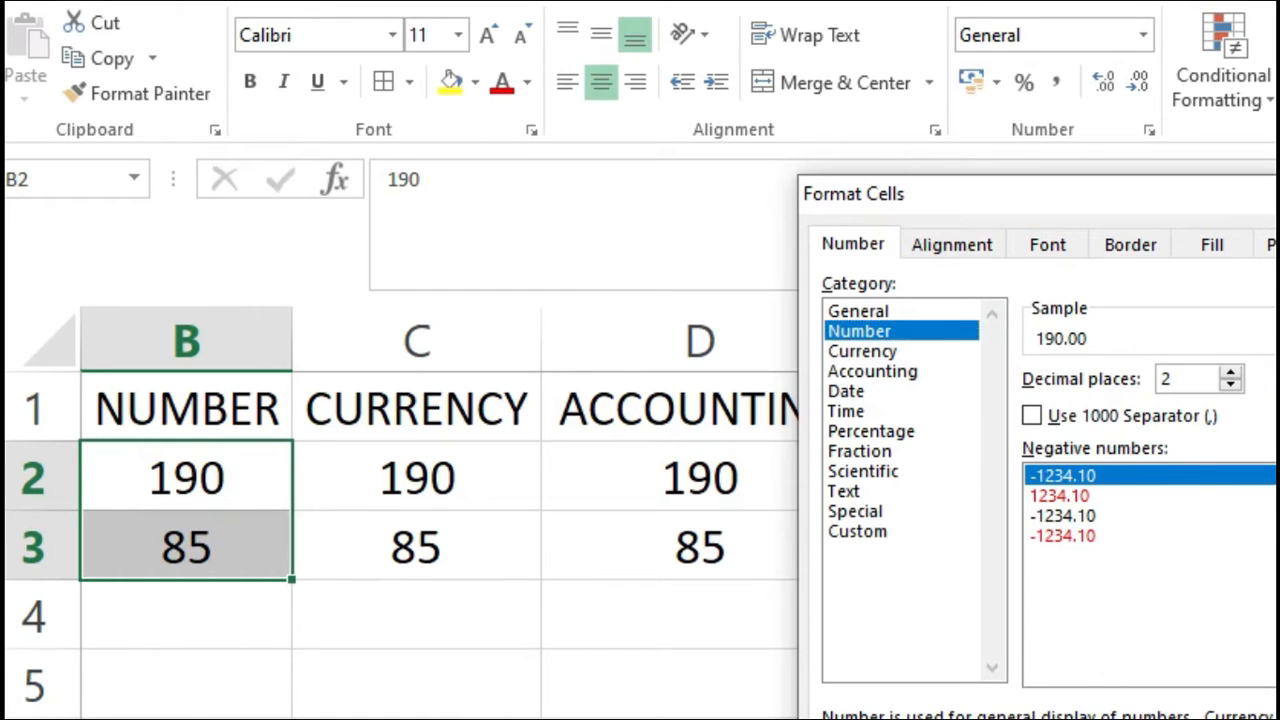
key(Return)
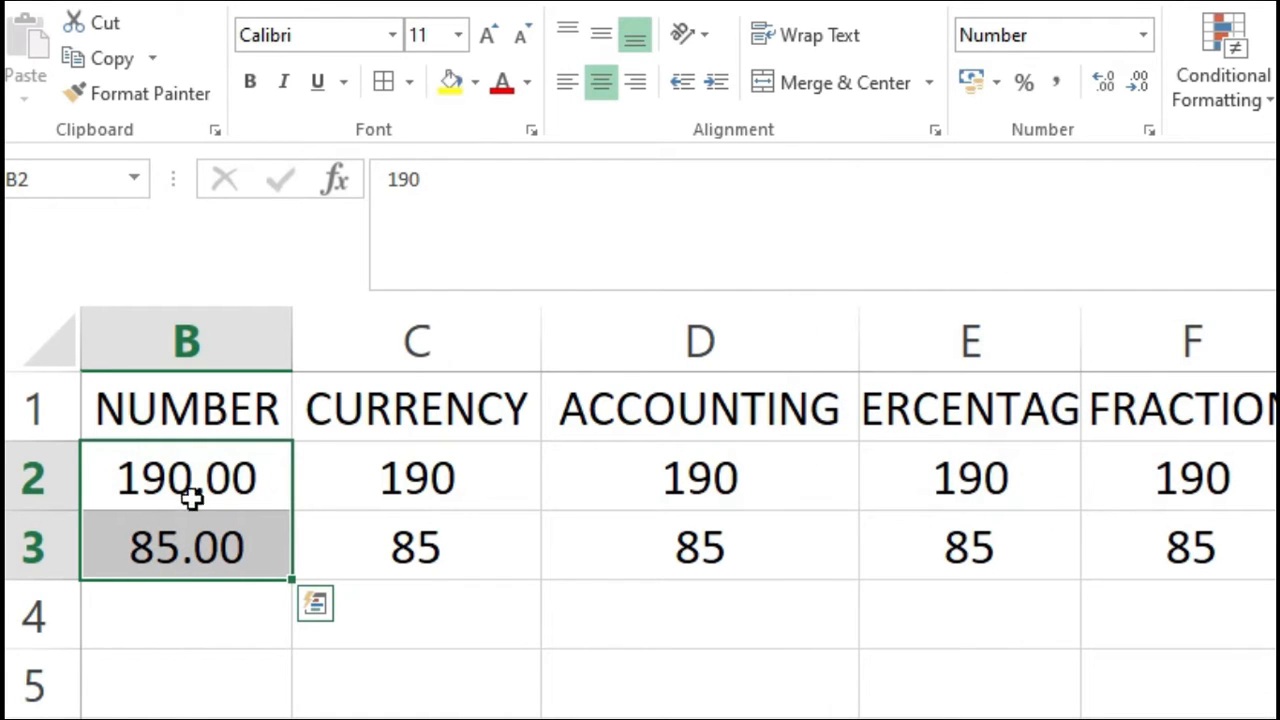
Format the two CURRENCY values in C2:C3 with the Currency category
drag(412, 474, 423, 549)
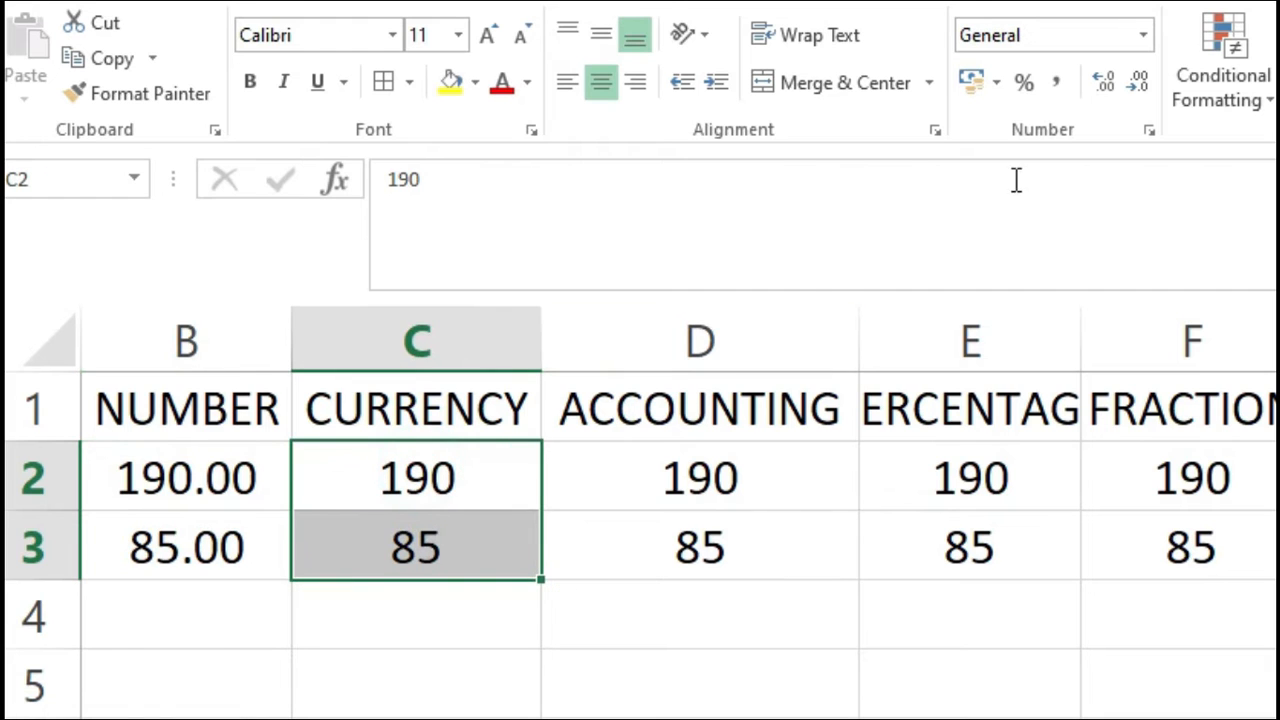
click(1150, 131)
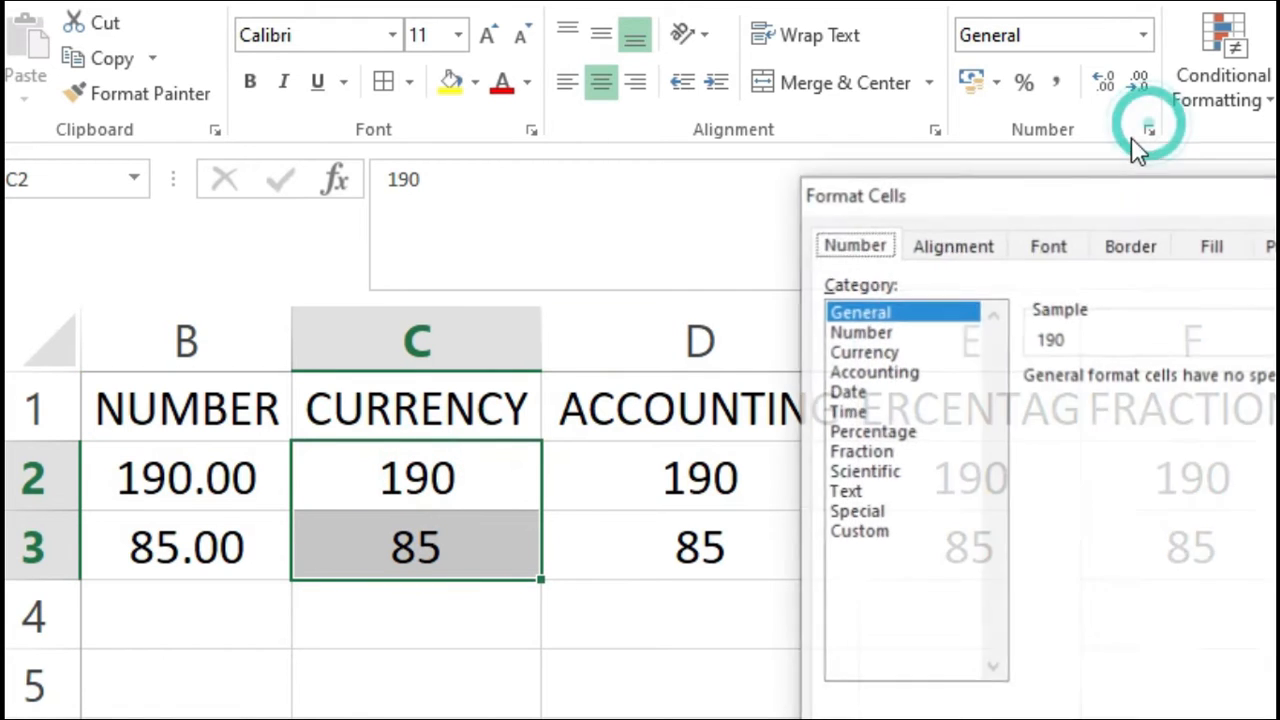
click(852, 352)
key(Return)
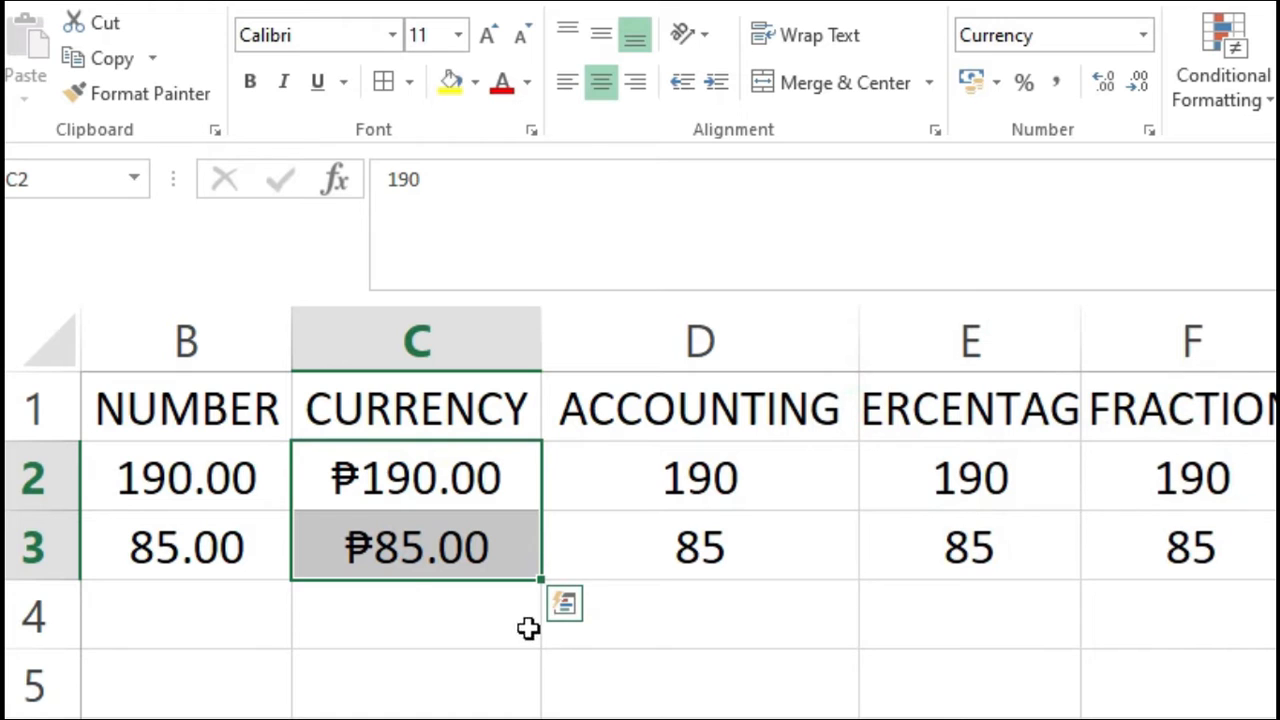
Format the two ACCOUNTING values in D2:D3 with the Accounting category
drag(650, 485, 672, 540)
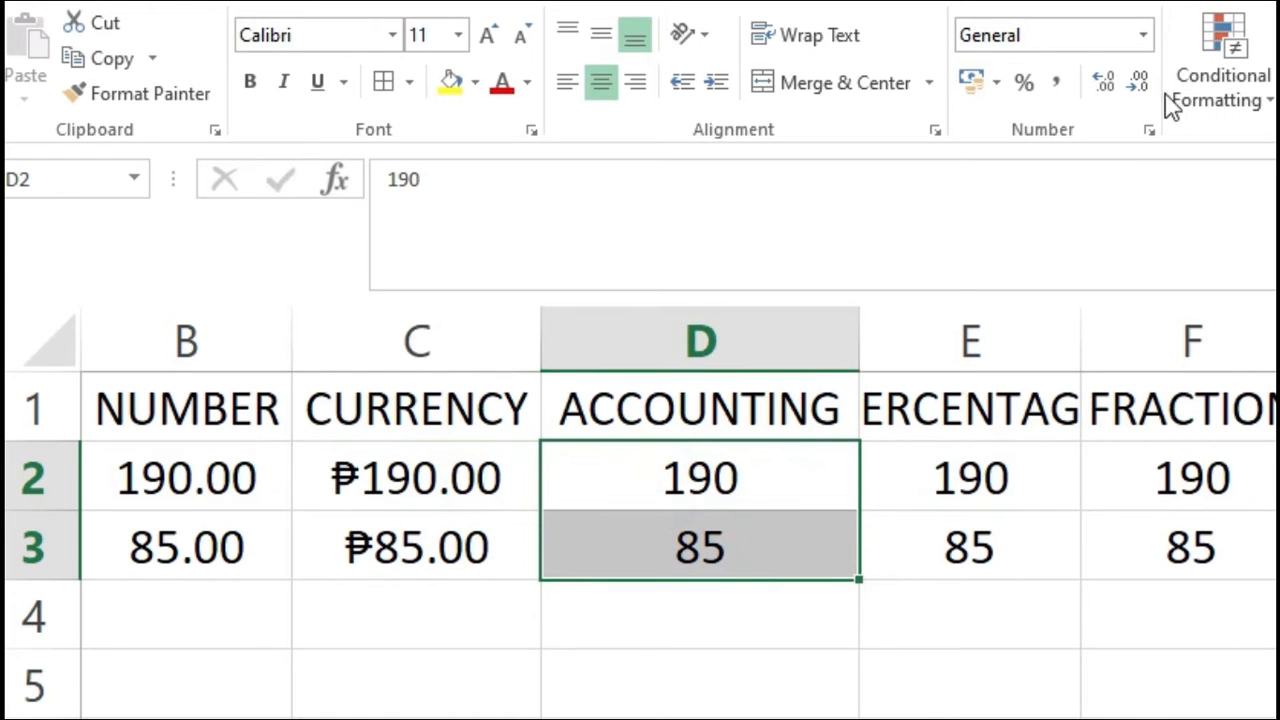
click(1149, 130)
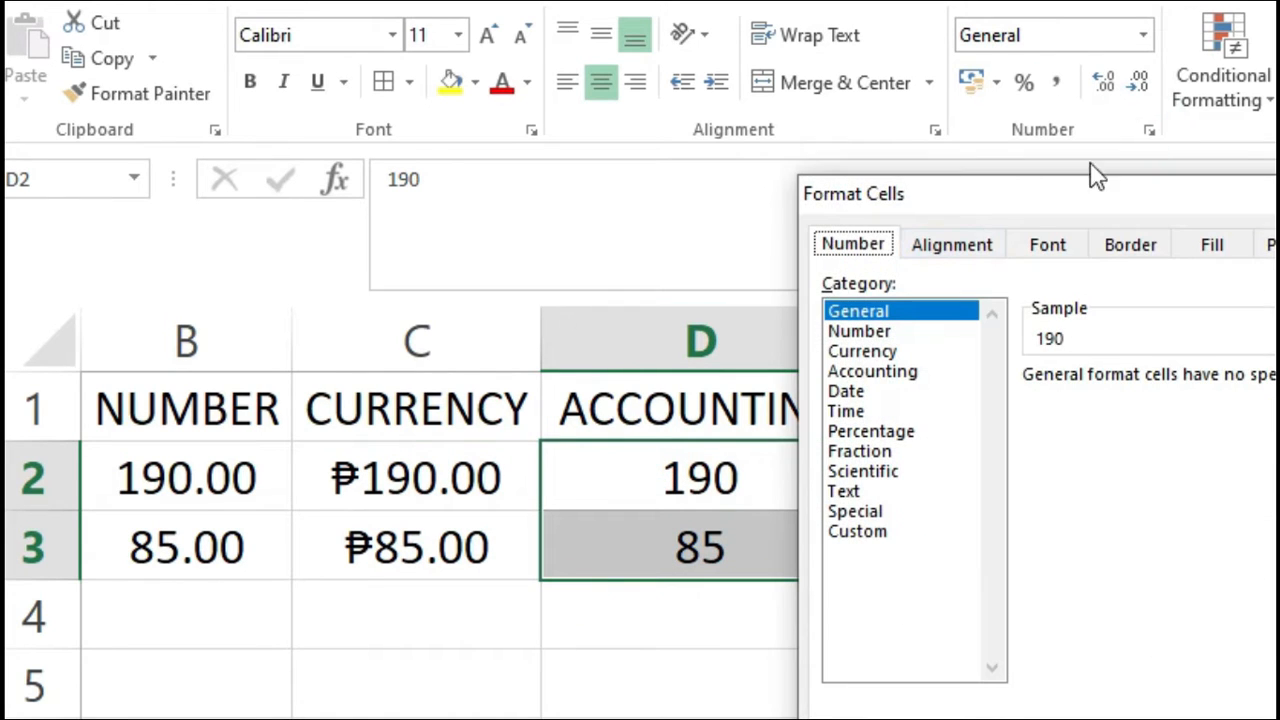
click(845, 371)
key(Return)
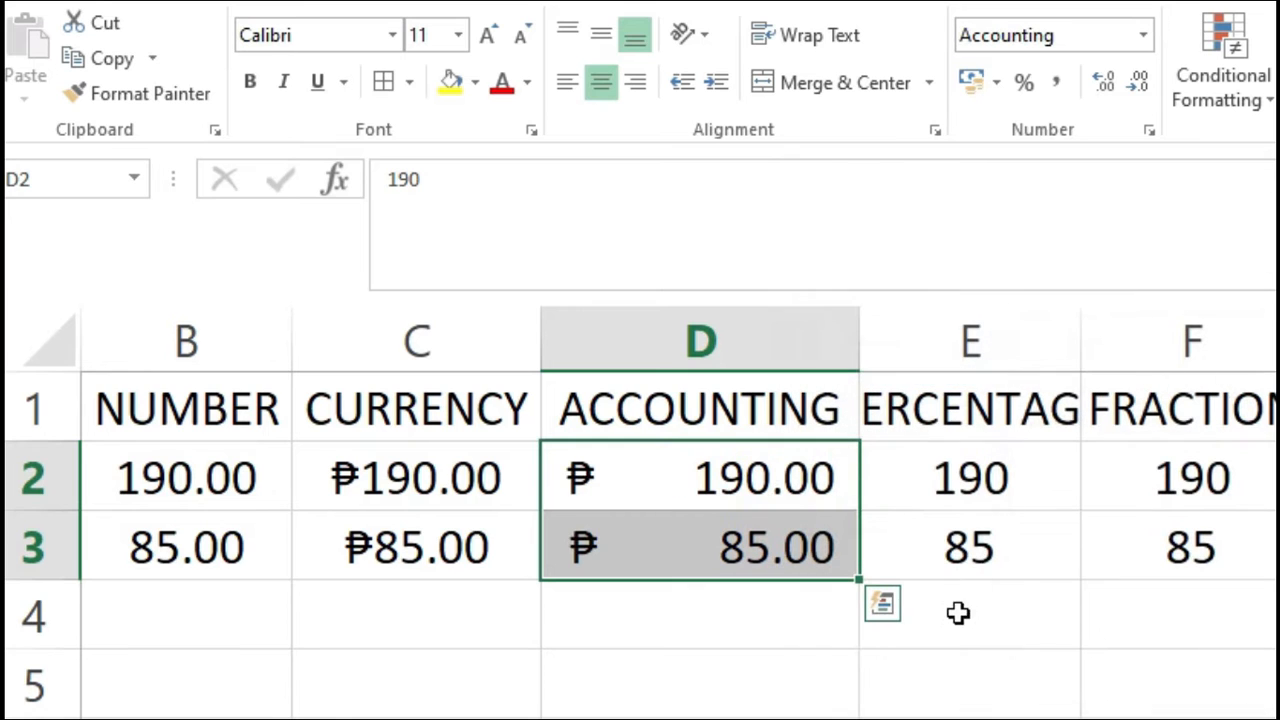
Autofit the columns from PERCENTAGE onward so their headings fit
drag(978, 482, 994, 549)
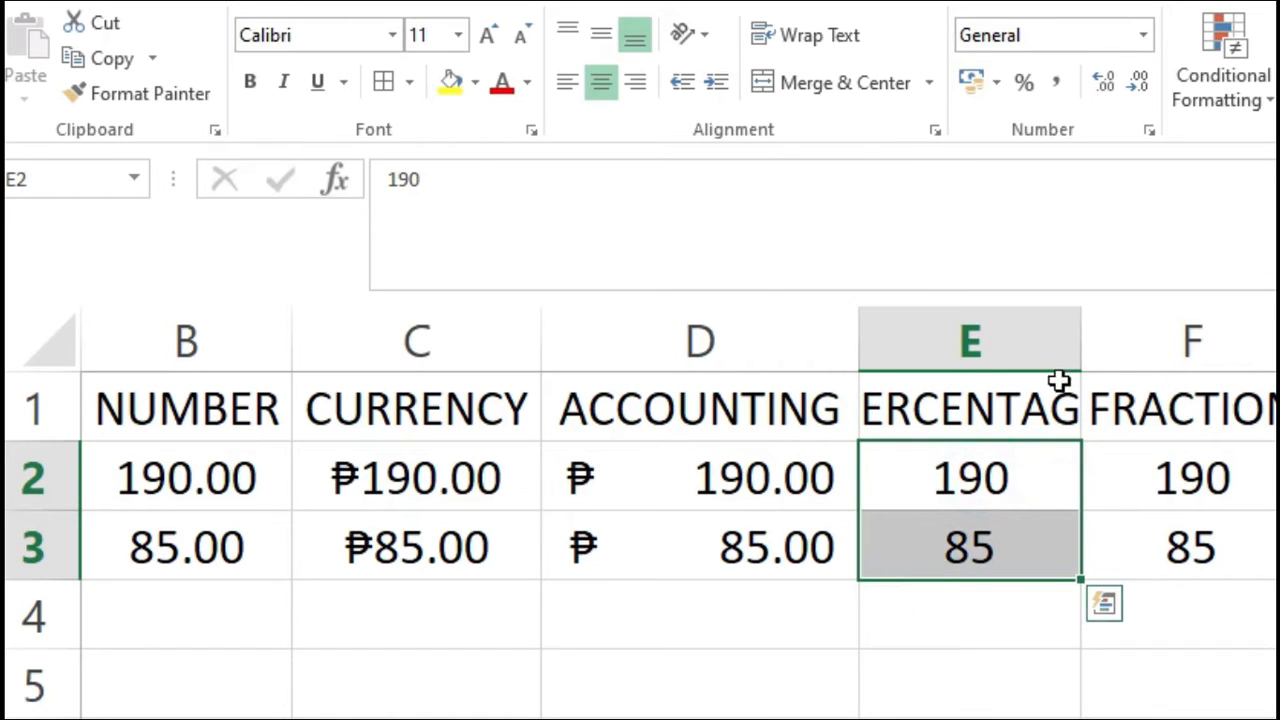
drag(985, 337, 1275, 340)
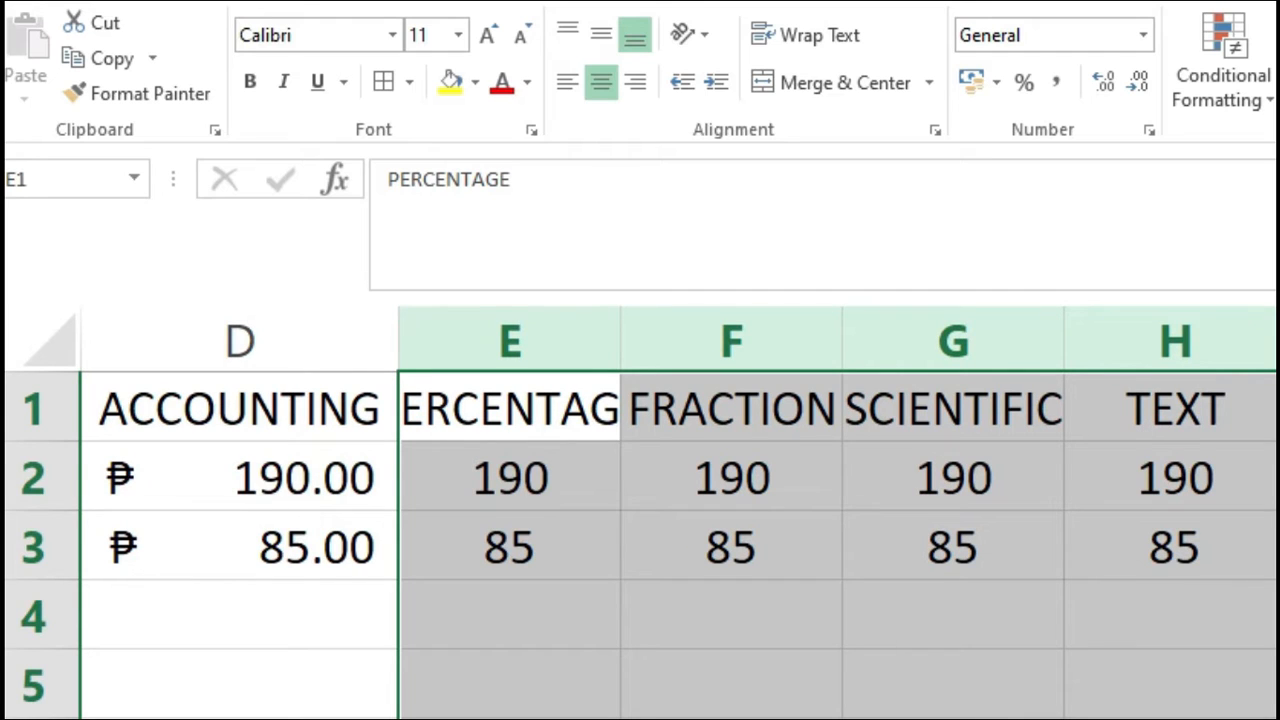
double_click(1279, 340)
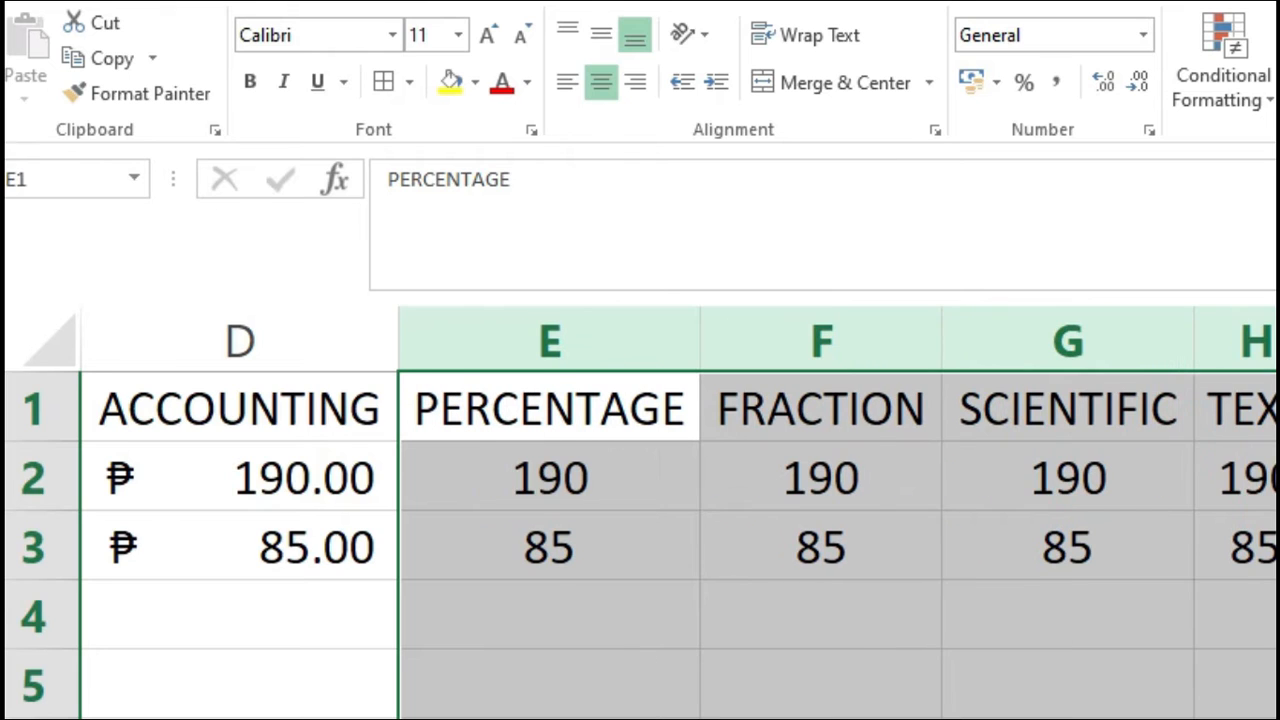
Format the two PERCENTAGE values in E2:E3 with the Percentage category at two decimal places
click(408, 719)
drag(541, 507, 551, 543)
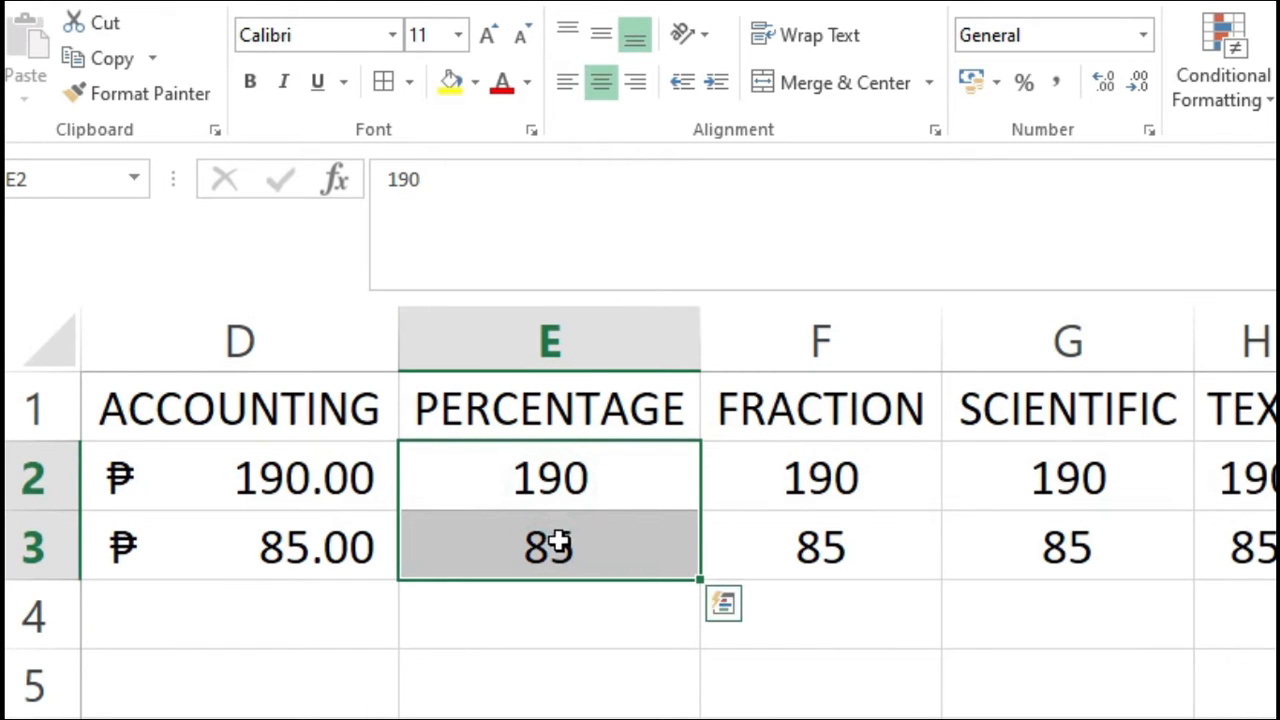
click(1150, 130)
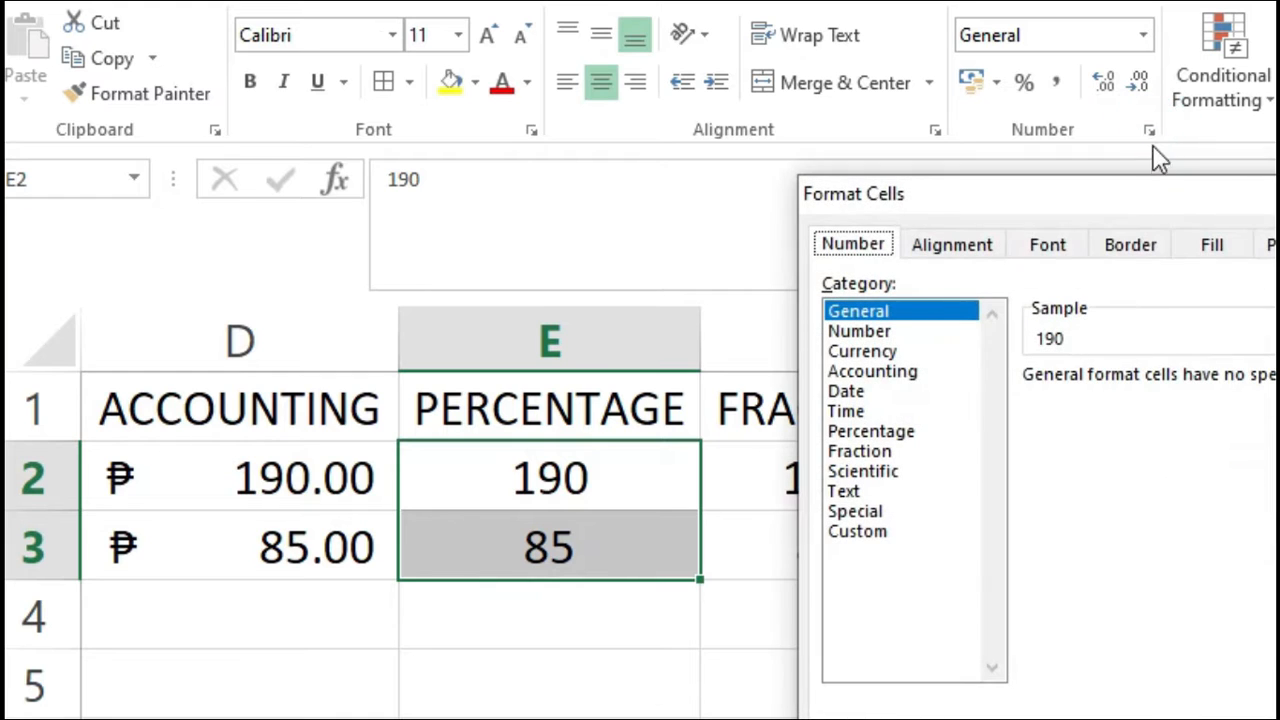
click(872, 431)
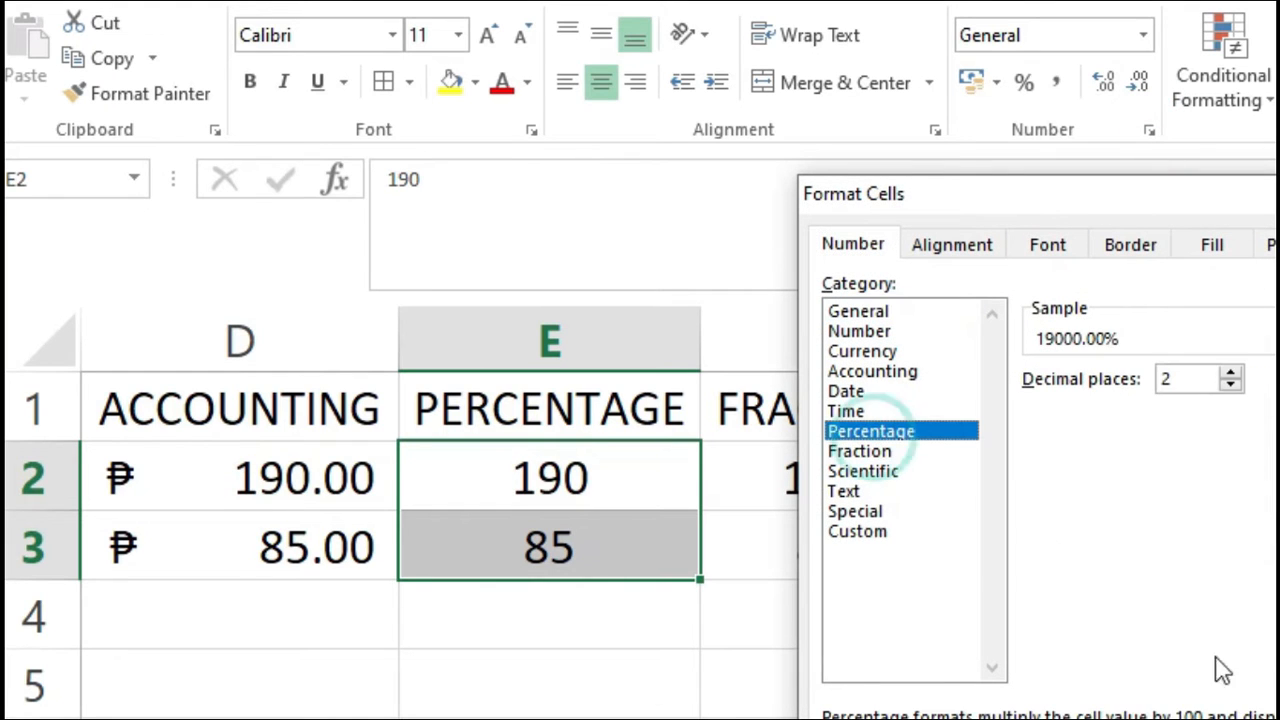
key(Return)
click(1279, 719)
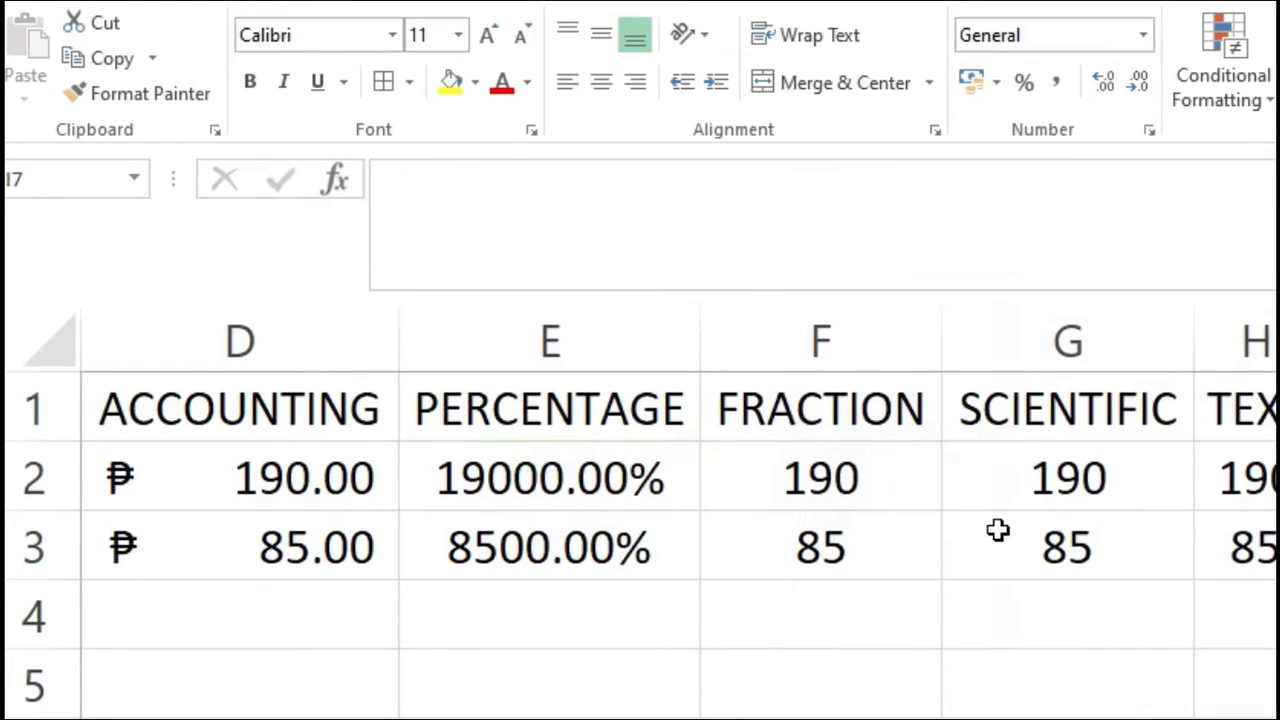
Format the two FRACTION values in F2:F3 with the Fraction category
drag(849, 494, 848, 540)
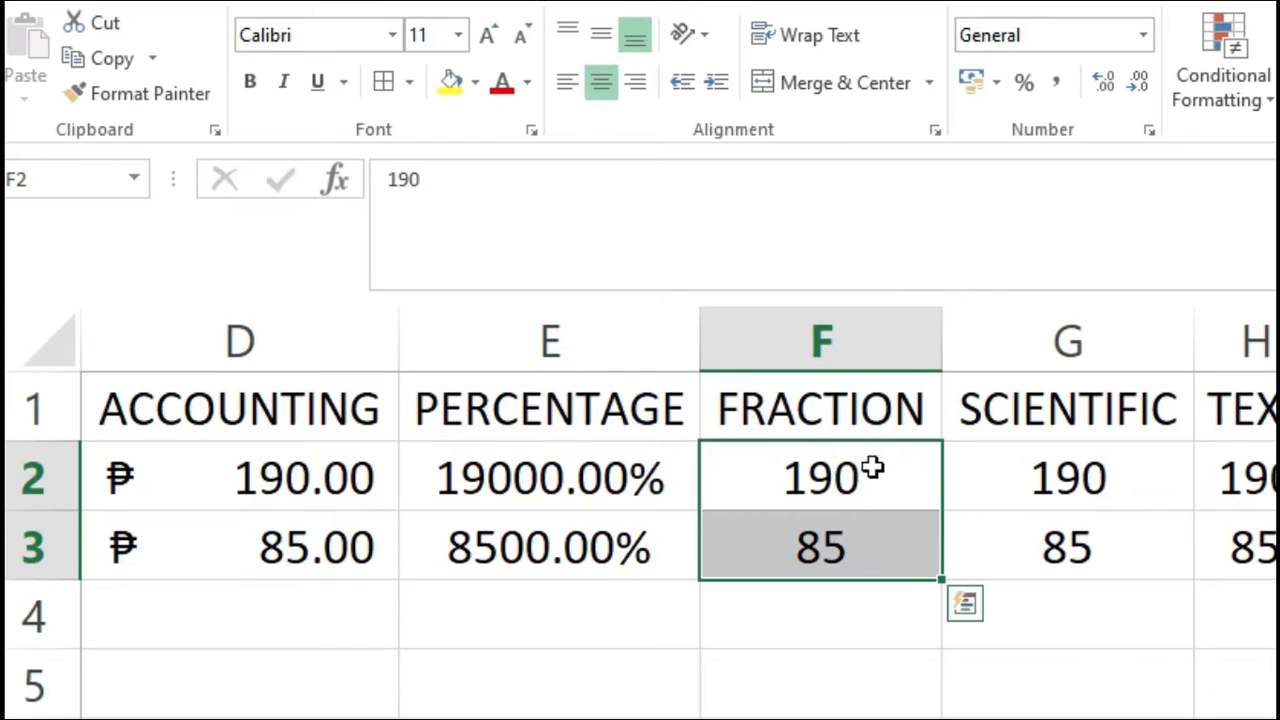
click(1150, 131)
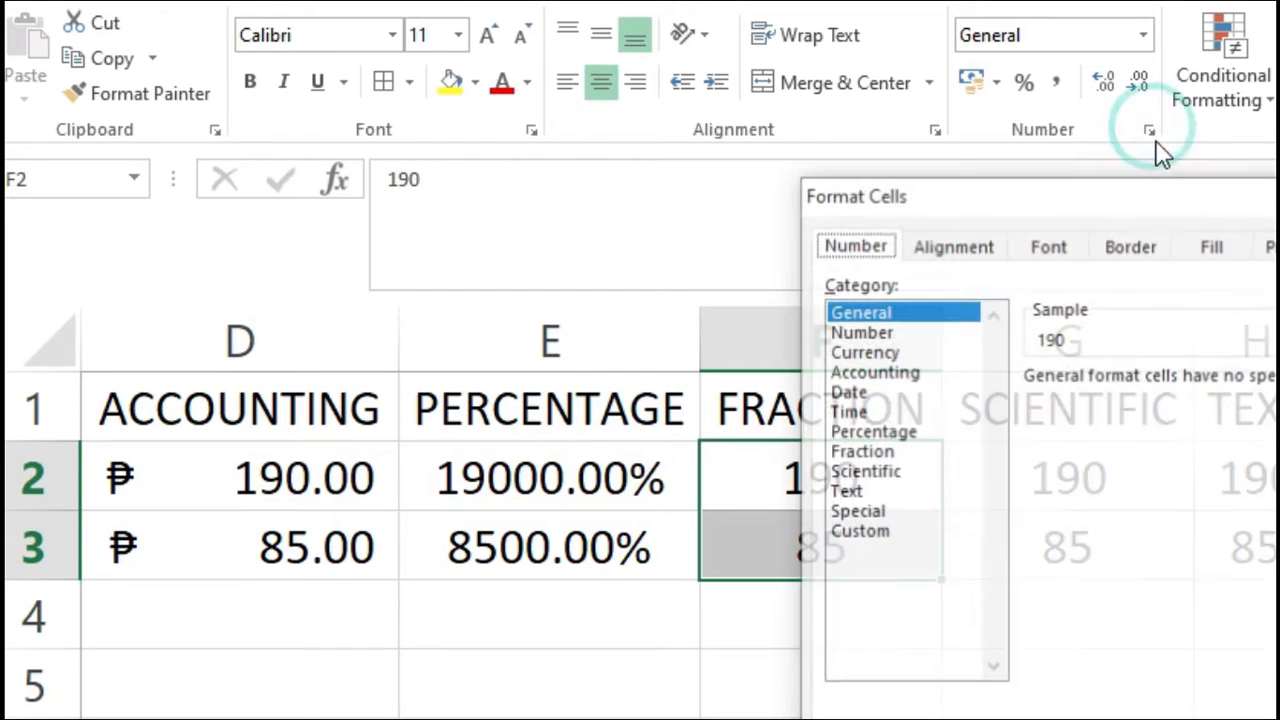
click(868, 452)
click(1272, 714)
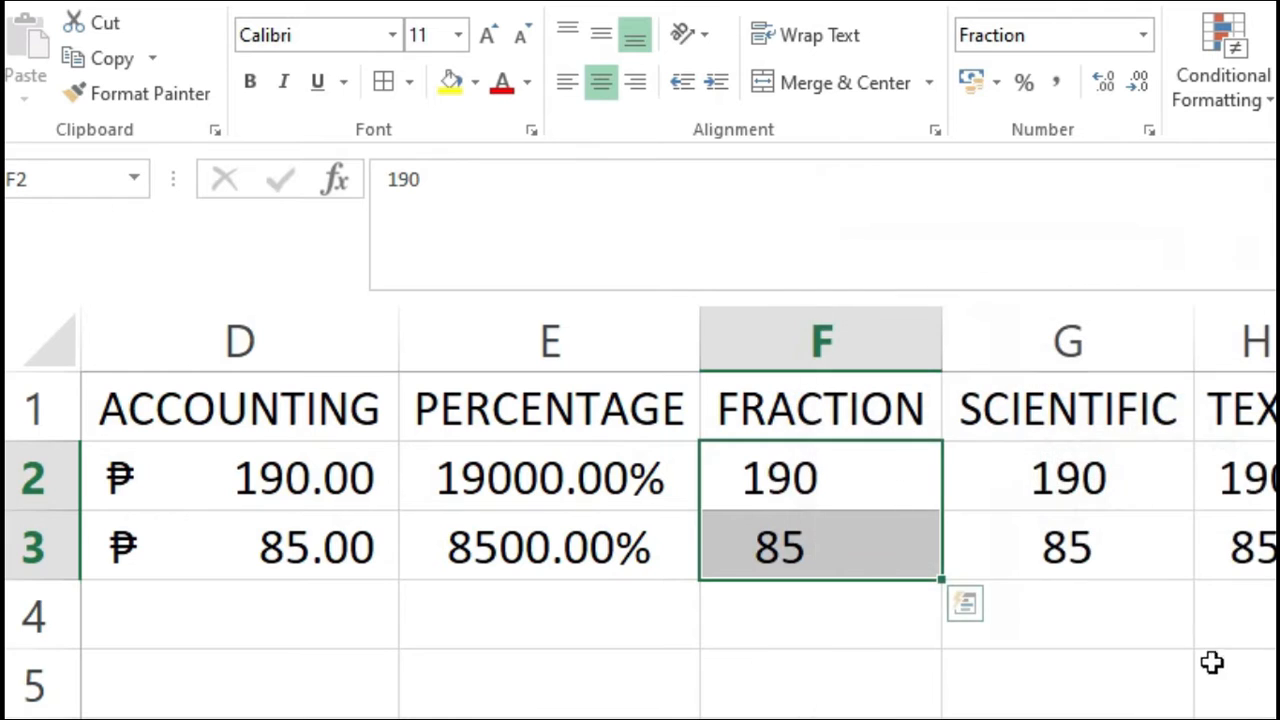
Format the two SCIENTIFIC values in G2:G3 with the Scientific category
drag(1040, 490, 1043, 537)
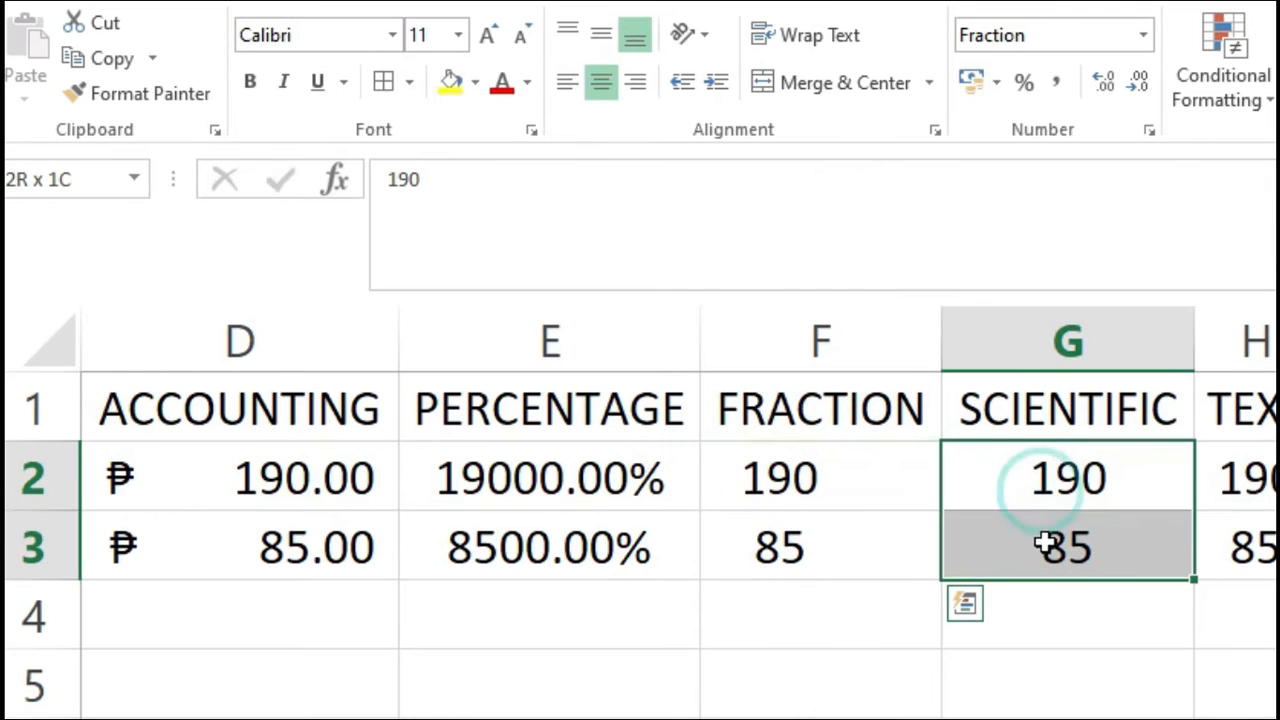
click(1150, 131)
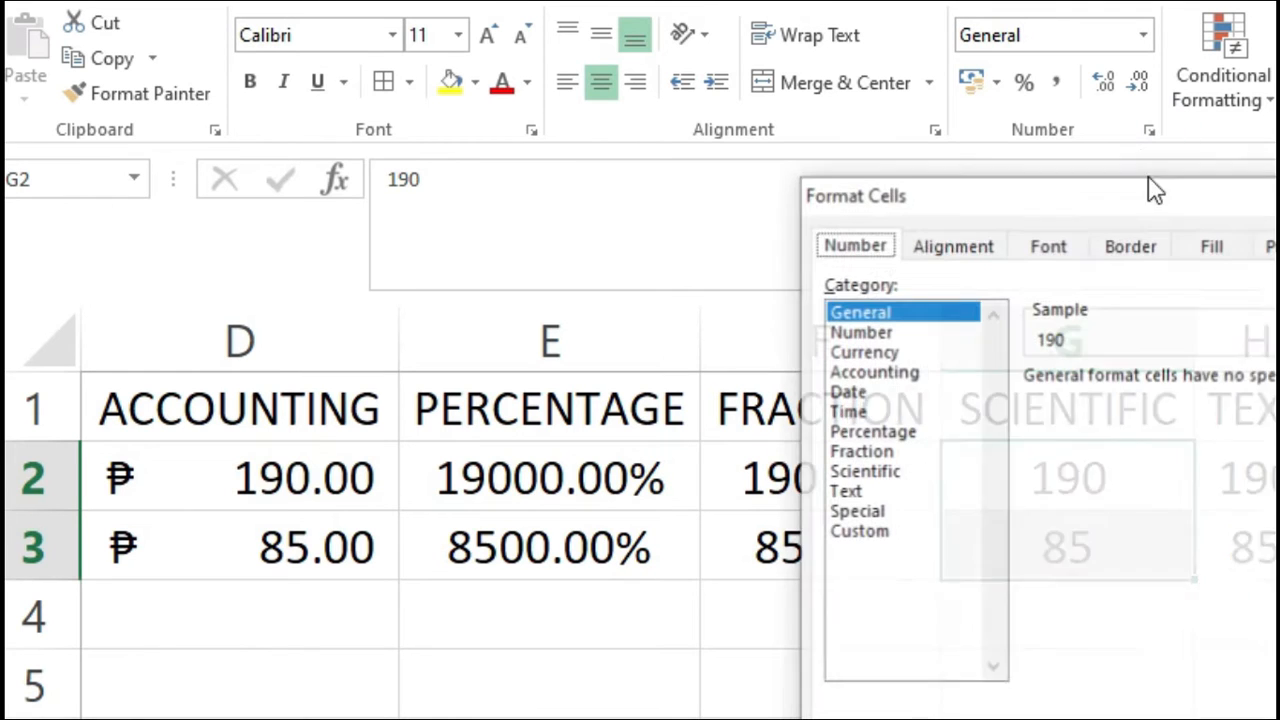
click(866, 471)
click(1191, 716)
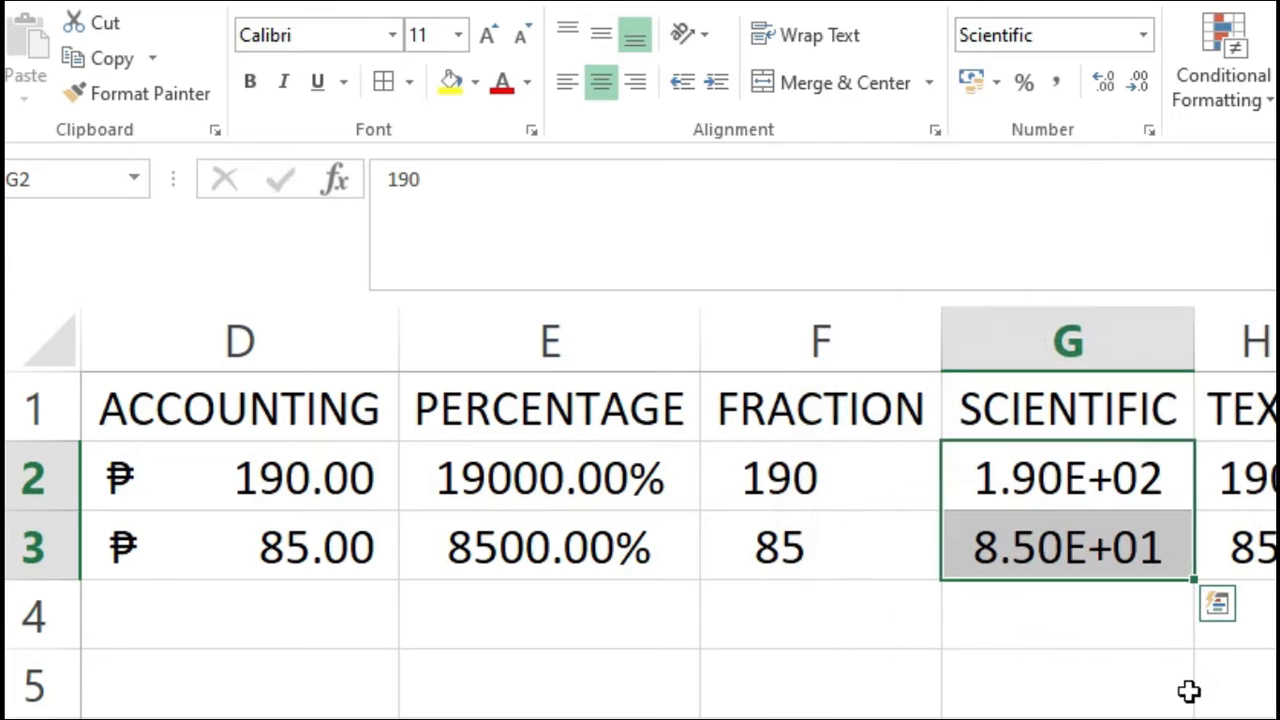
Format the two TEXT values in H2:H3 with the Text category
drag(1240, 478, 1240, 545)
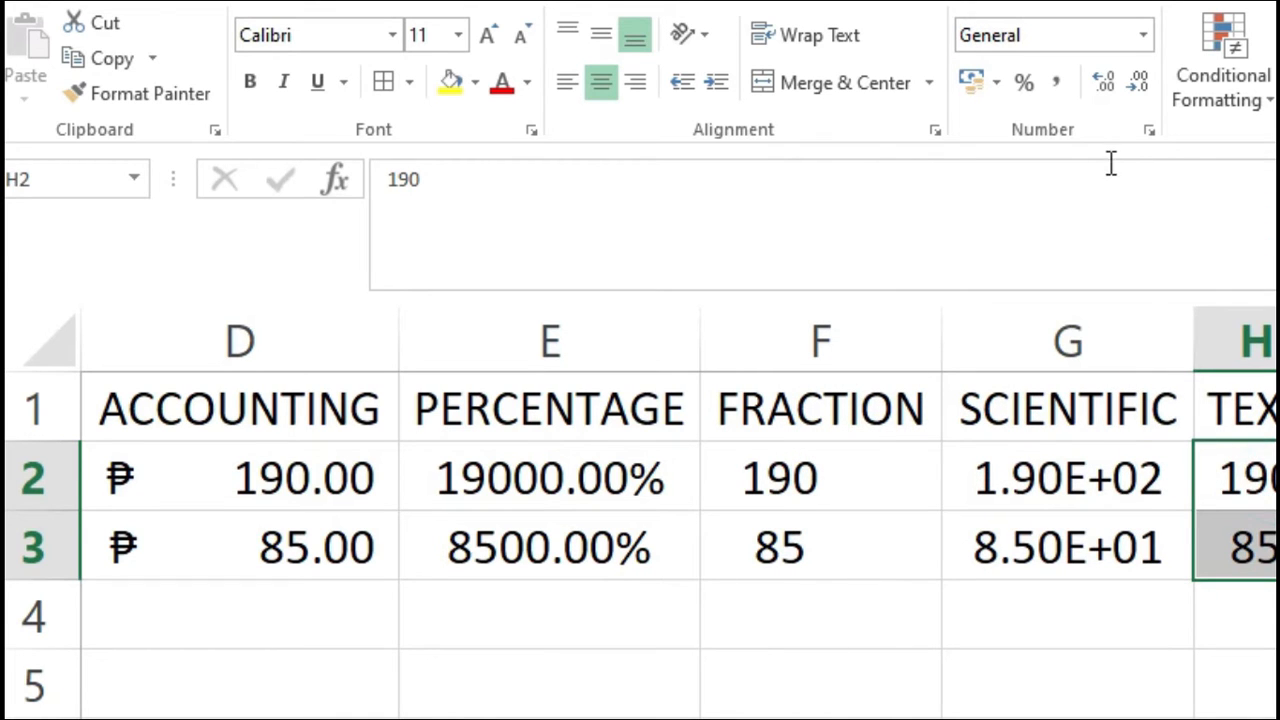
click(1150, 131)
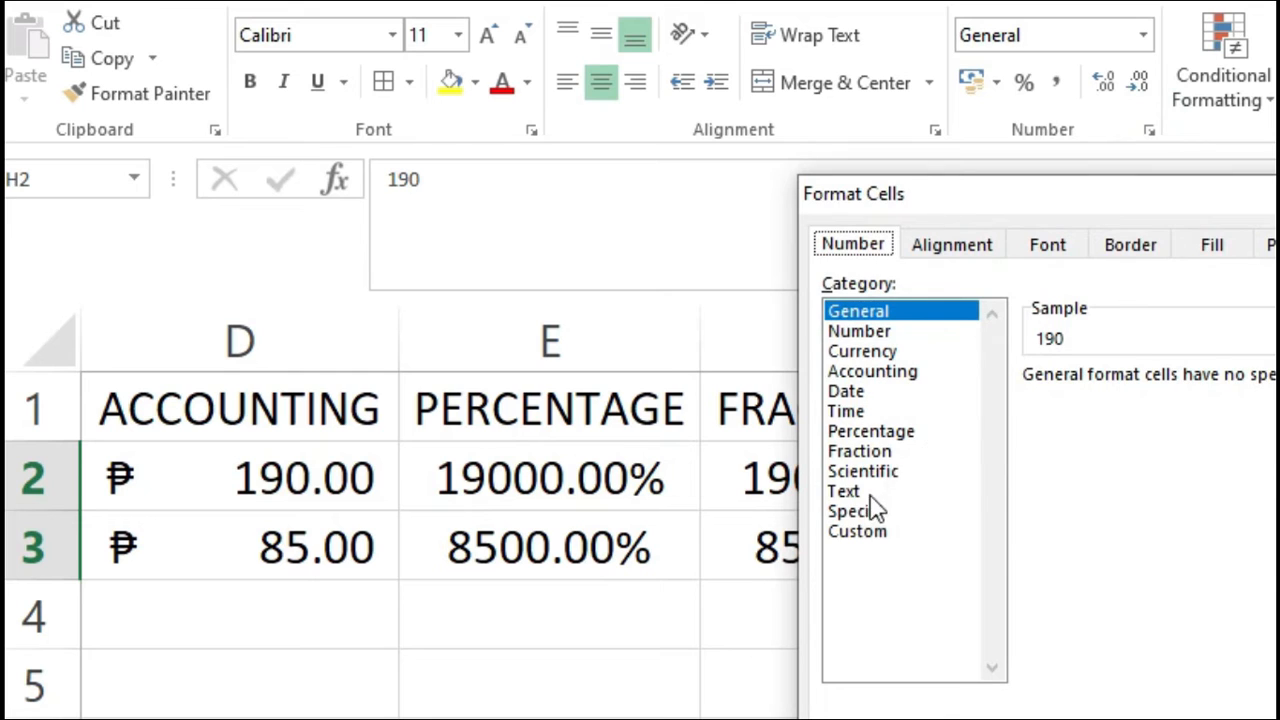
double_click(862, 493)
Format the two SPECIAL values in I2:I3 with the Special category
drag(943, 531, 943, 592)
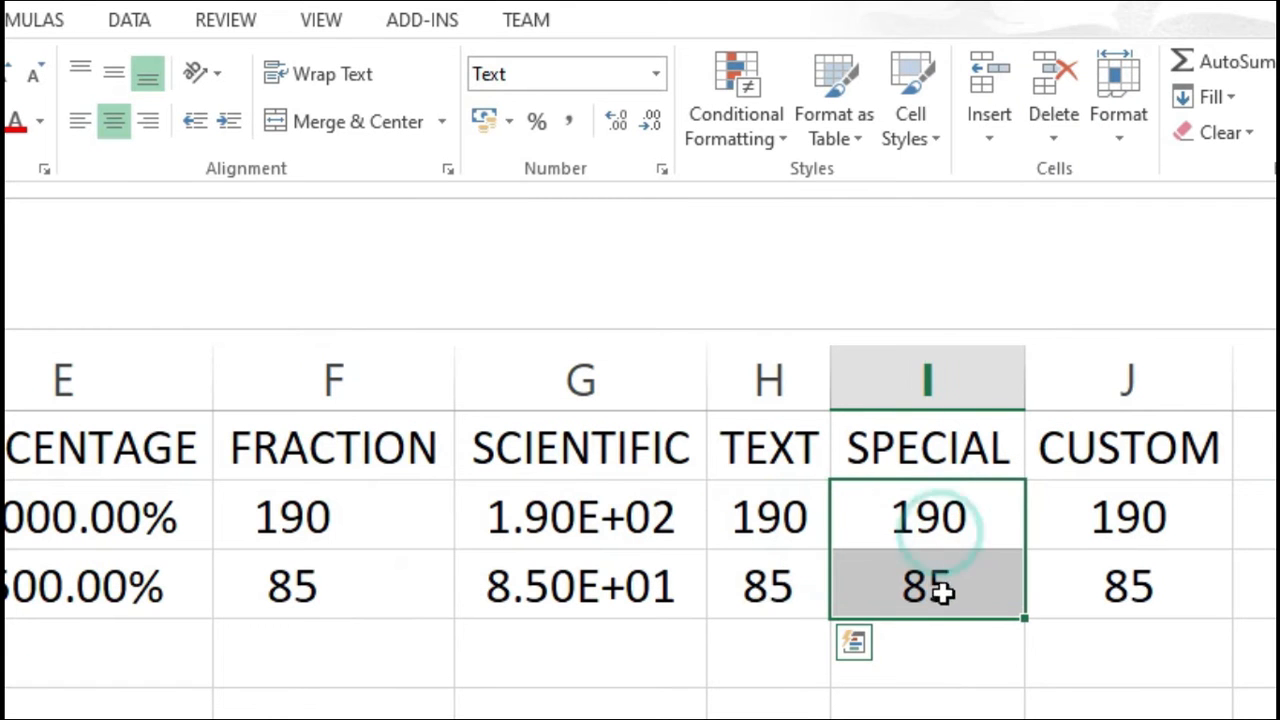
click(662, 170)
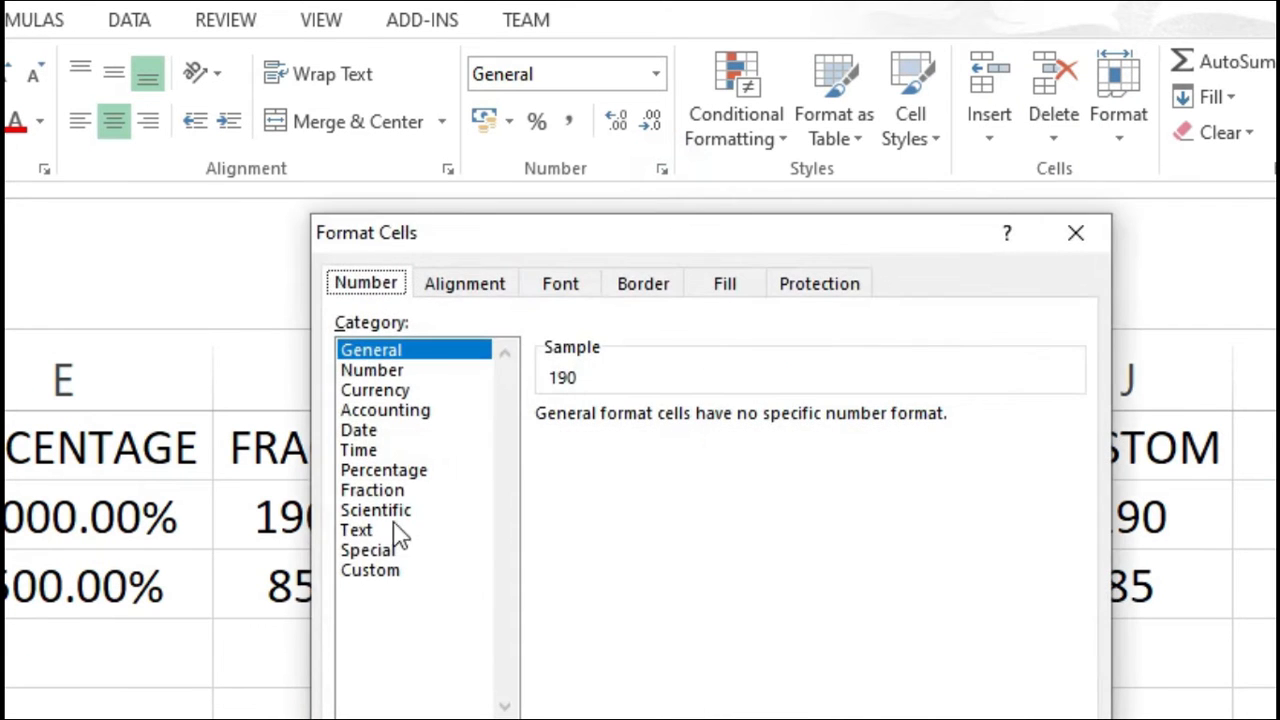
double_click(360, 552)
Format the two CUSTOM values in J2:J3 with the Custom category, keeping the General type
drag(1085, 525, 1100, 588)
click(662, 170)
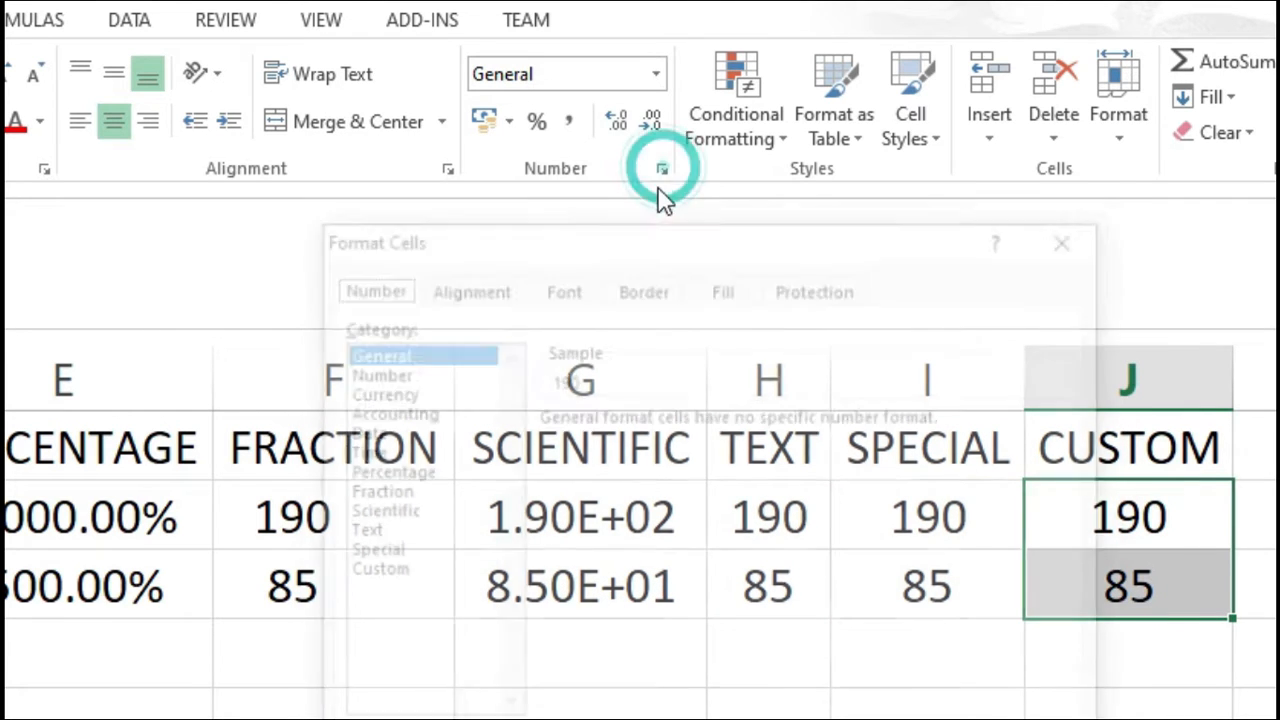
click(388, 575)
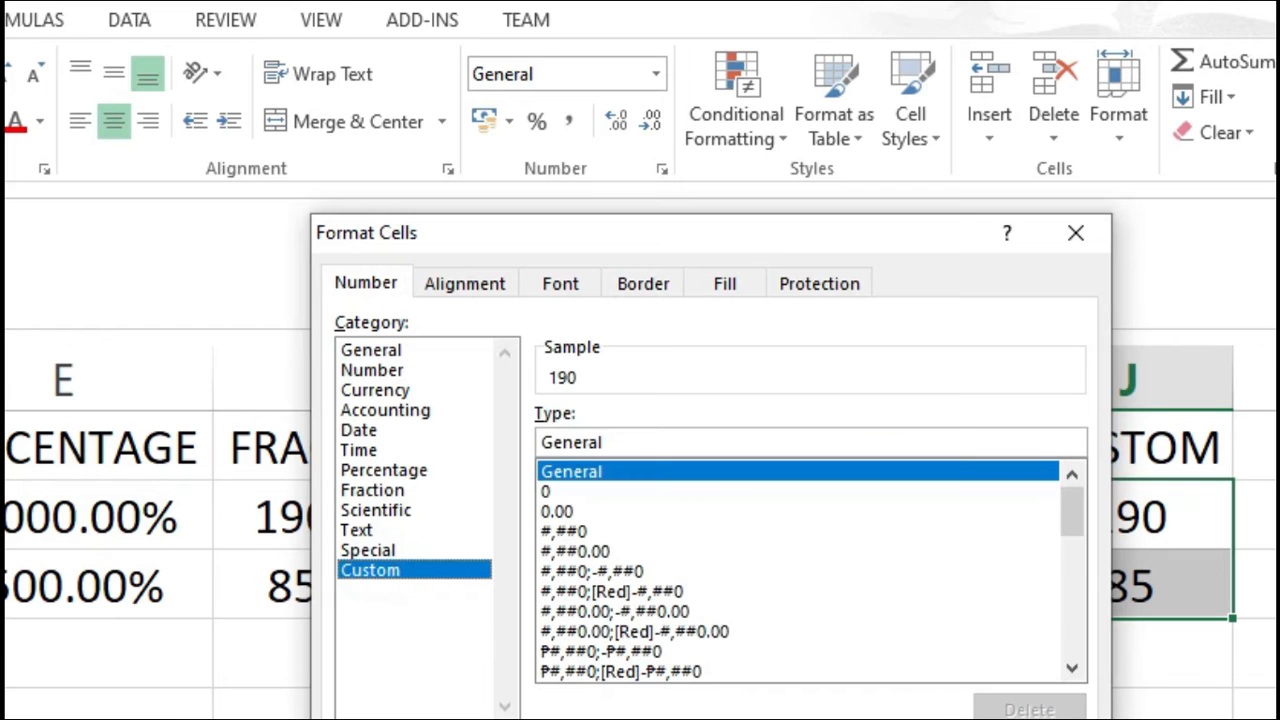
key(Return)
click(1128, 716)
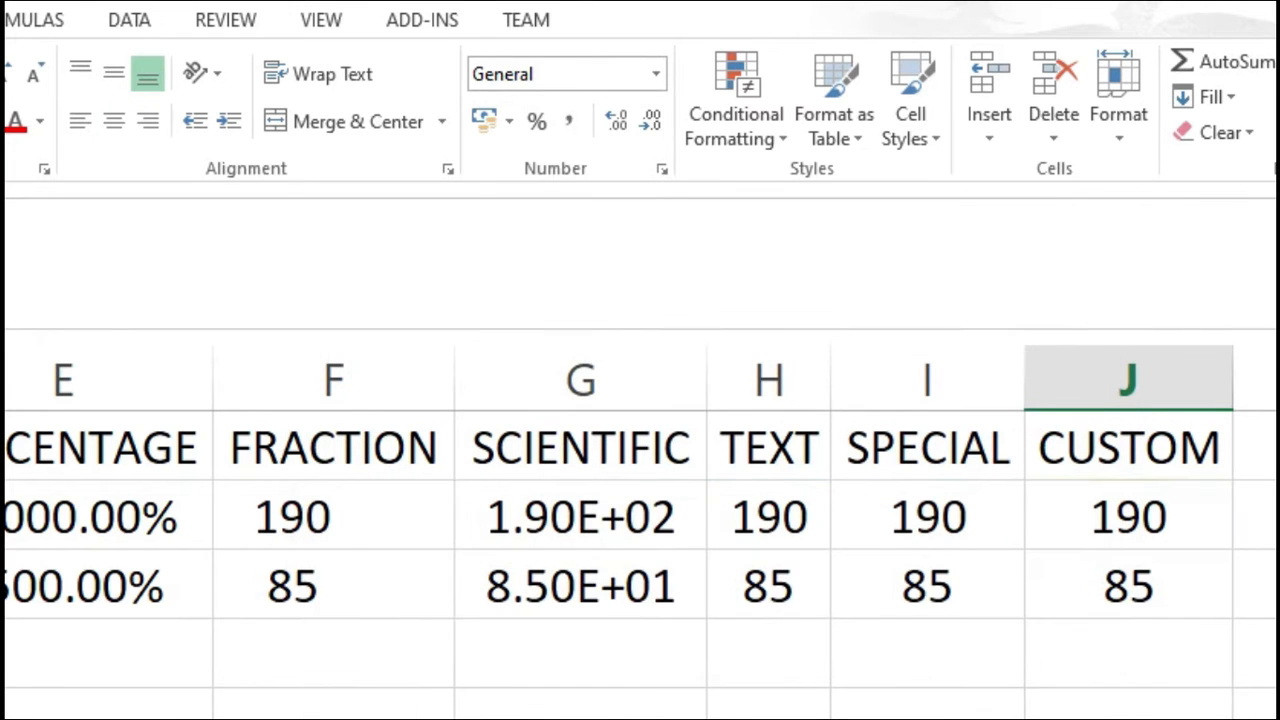
Apply borders to the whole number-format table, from A1 through the CUSTOM values in row 3
click(440, 662)
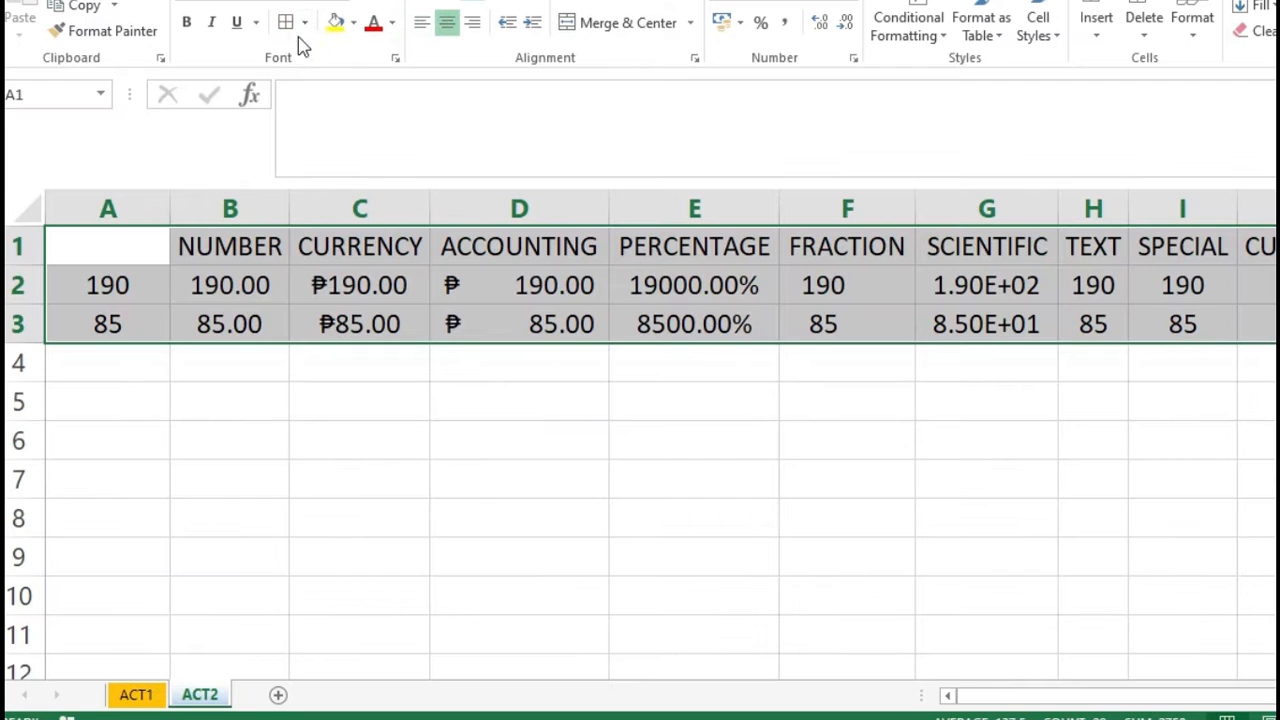
click(285, 26)
click(397, 457)
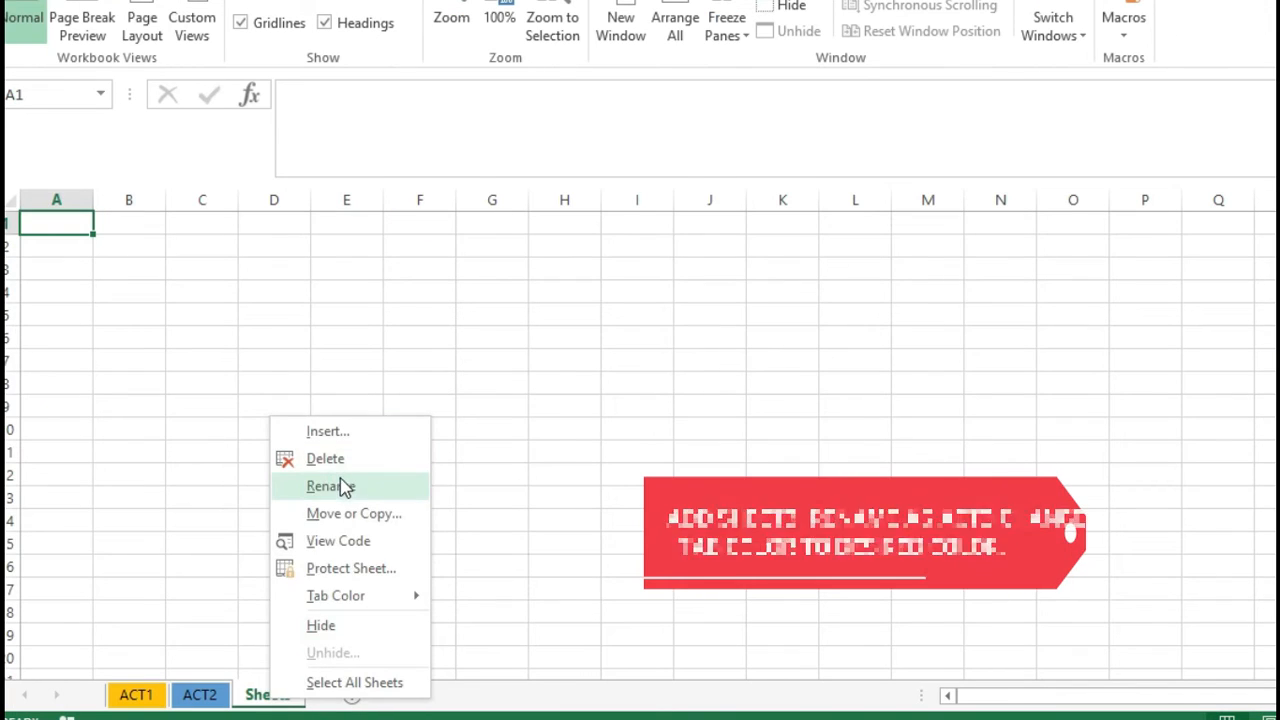
Rename the newly added third sheet as ACT3 and change its tab color
click(337, 477)
text(ACT3)
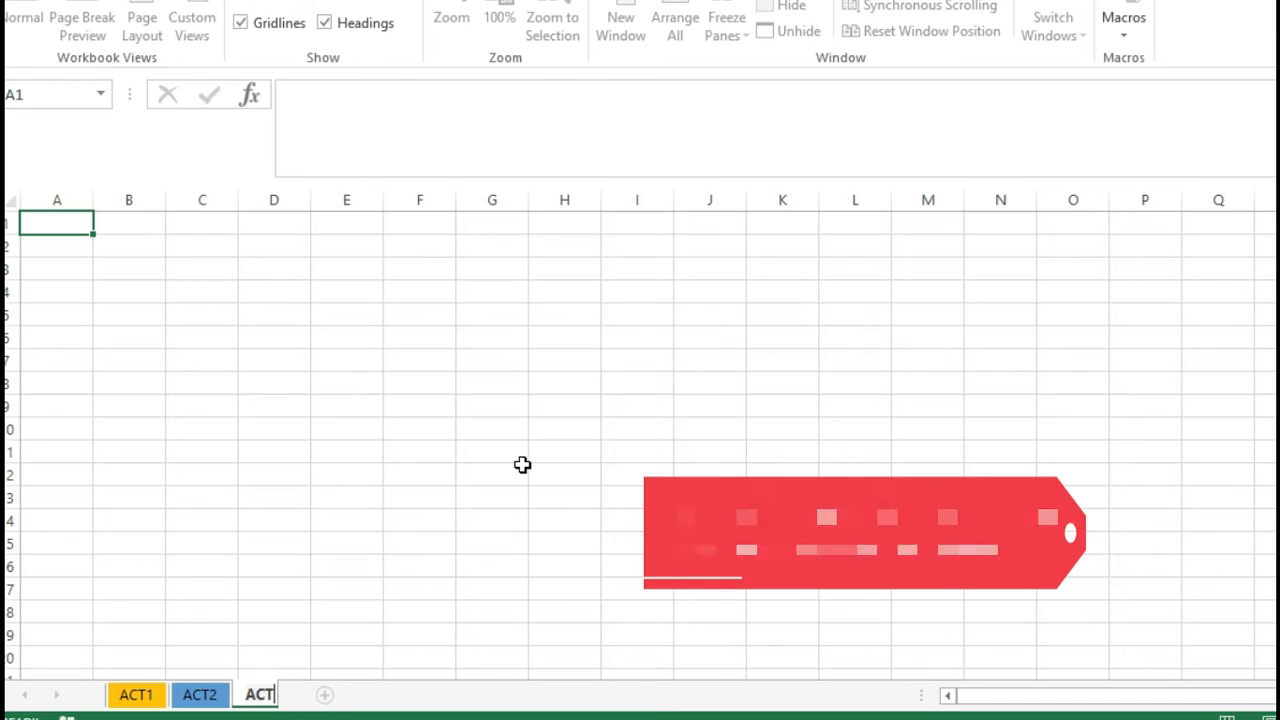
key(Return)
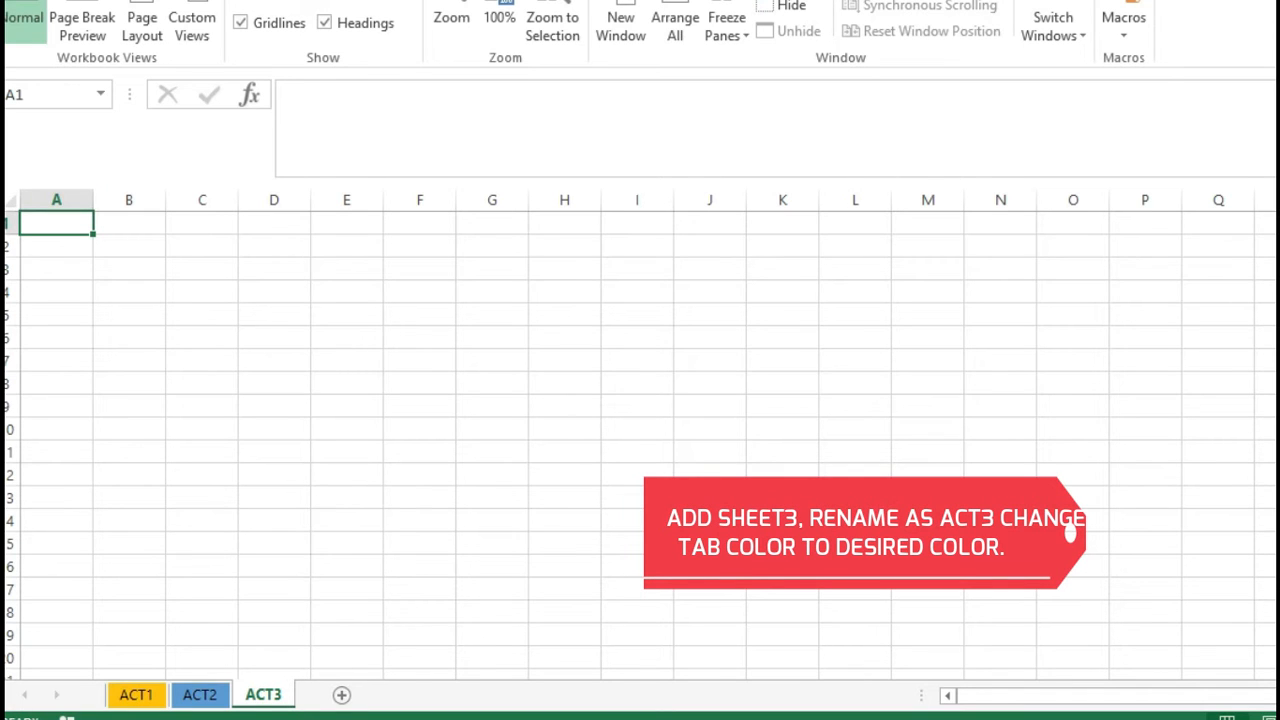
right_click(265, 700)
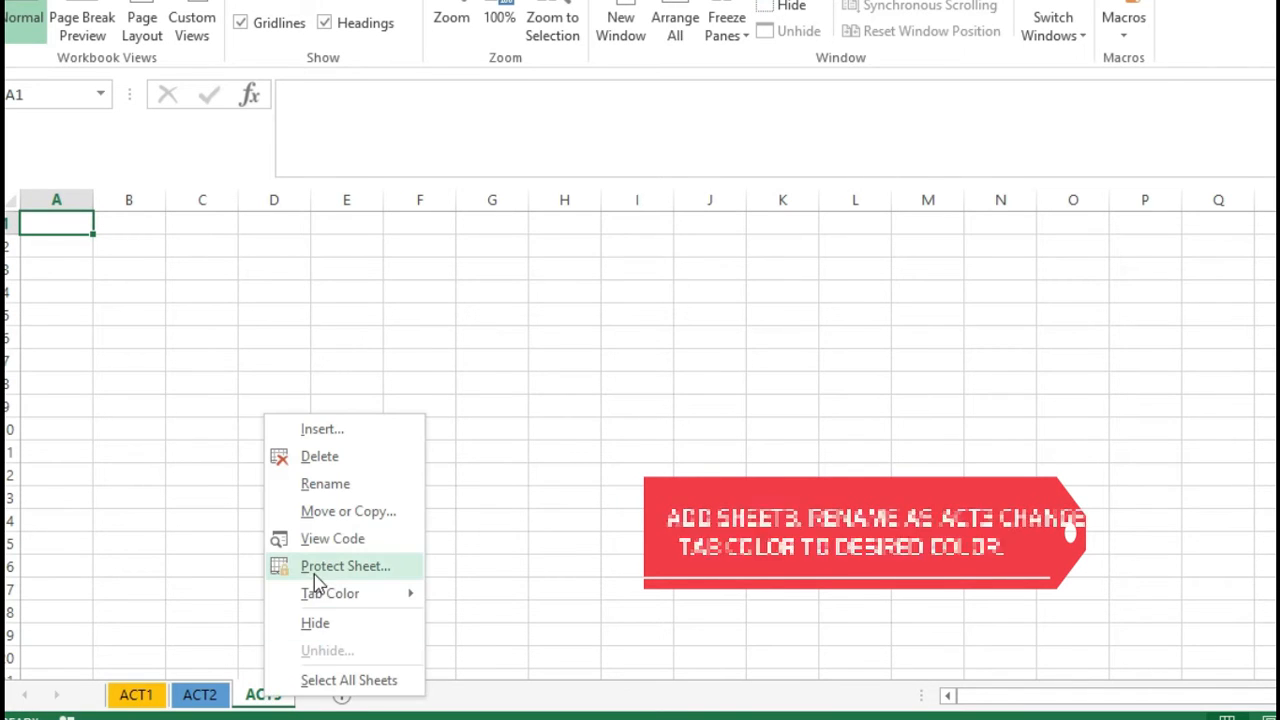
mouse_move(330, 593)
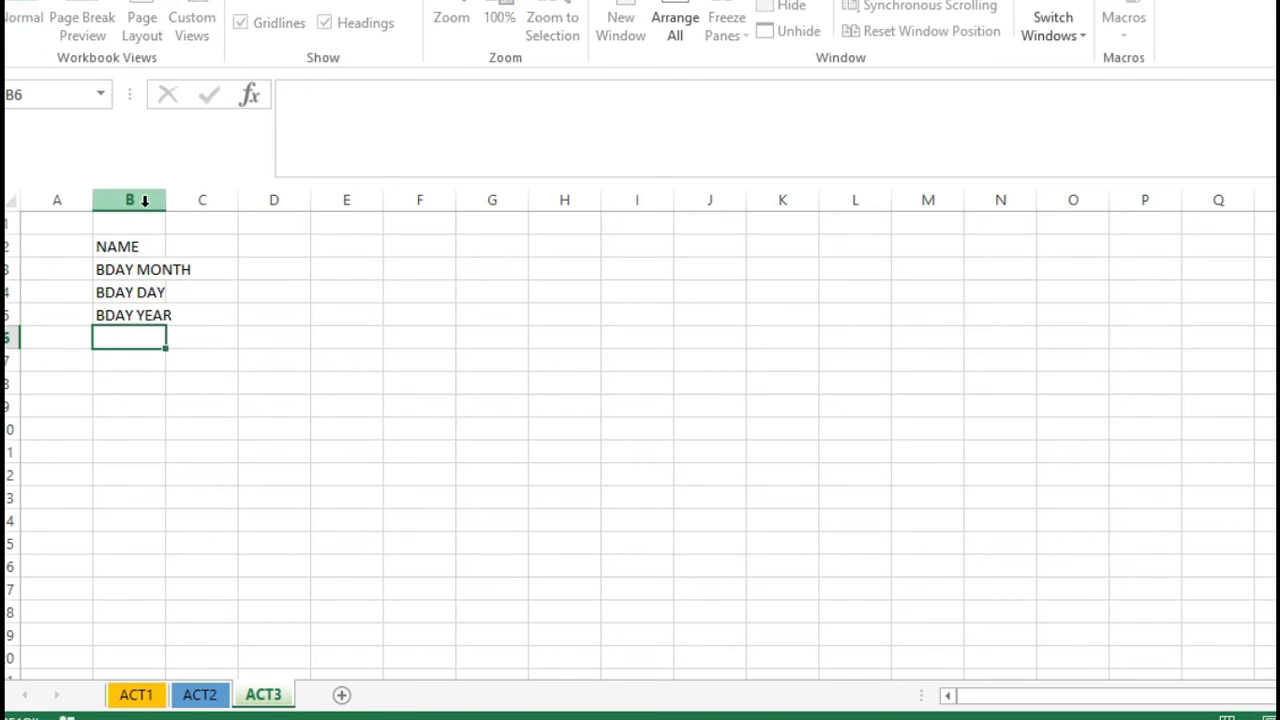
Add the label AGE REMARKS in B6 and fill in the person's birth month, day and year in C3:C5
text(AGE REMARKS)
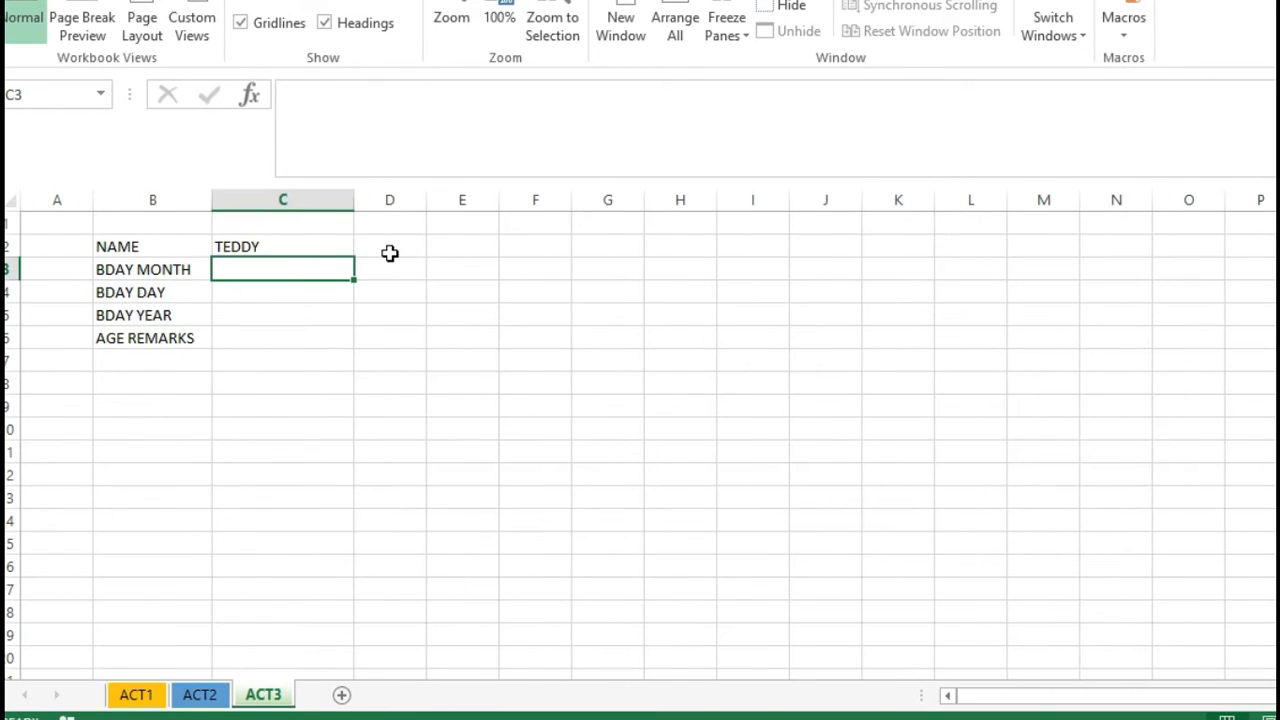
text(June)
key(Return)
text(7)
key(Up)
text(Ma)
text(January)
key(Return)
key(Return)
text(2010)
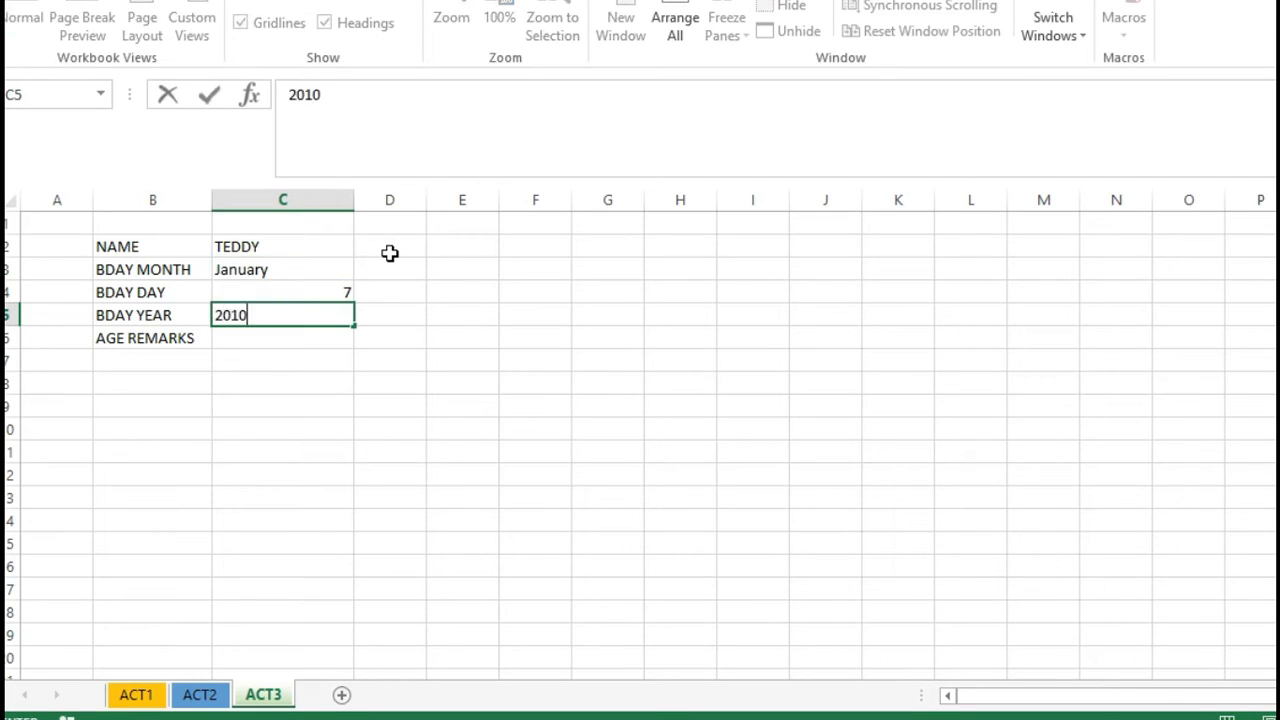
key(Return)
key(Left)
key(Right)
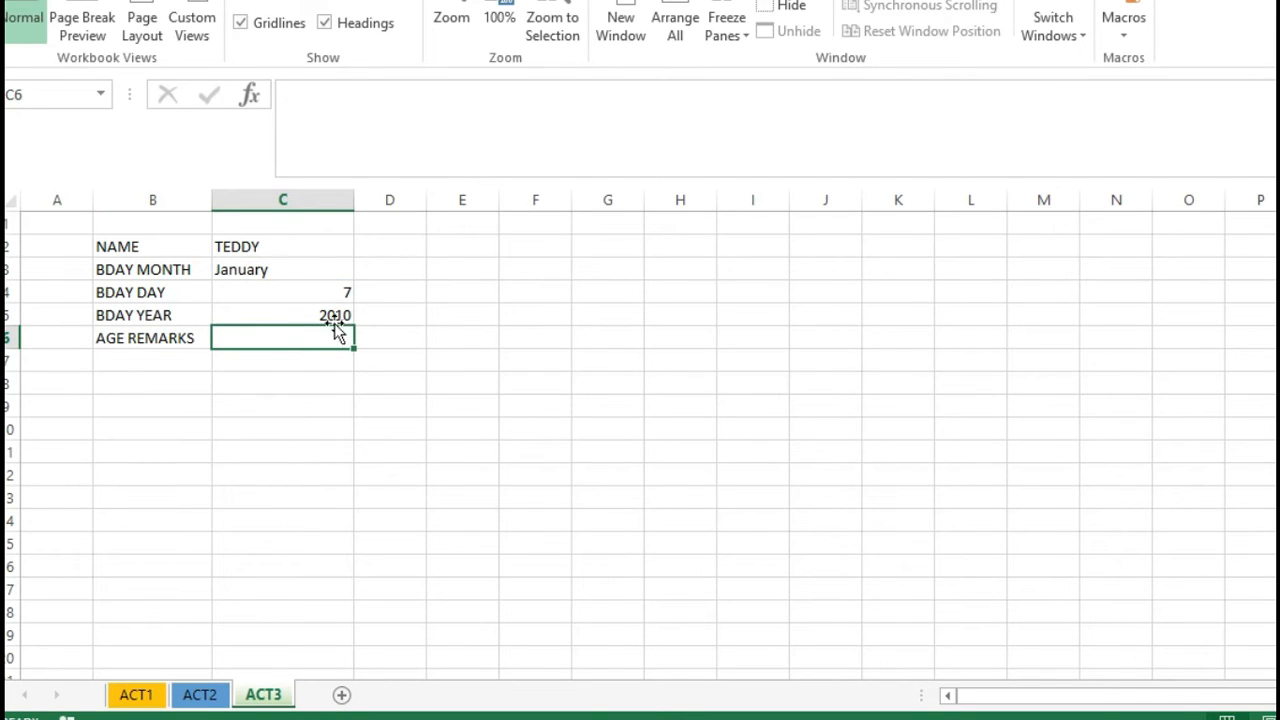
Center the entries in C2:C6 horizontally
drag(315, 248, 304, 337)
click(70, 0)
click(447, 24)
click(336, 285)
drag(310, 248, 321, 332)
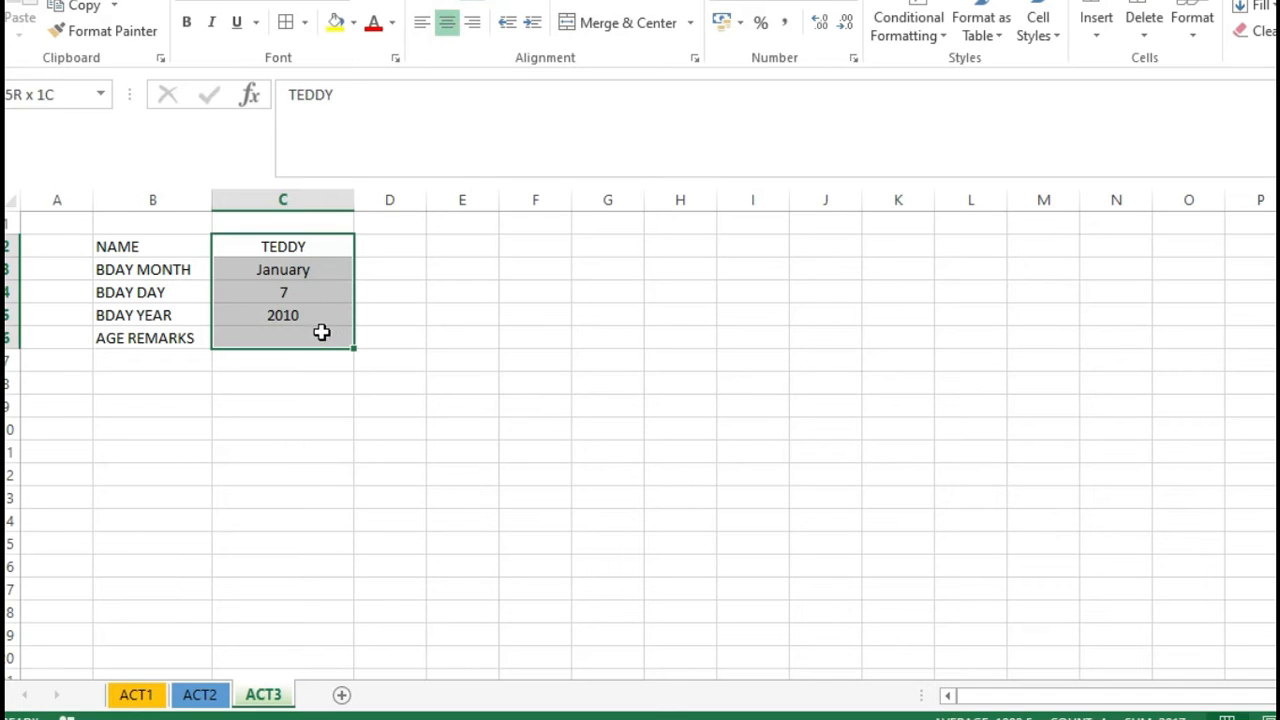
Apply borders to every cell of the labels and values in B2:C6
drag(160, 247, 258, 343)
click(286, 22)
click(382, 270)
Narrow column C slightly and fill the merged AGE REMARKS title across B1:D1 with yellow
drag(354, 198, 334, 196)
click(358, 246)
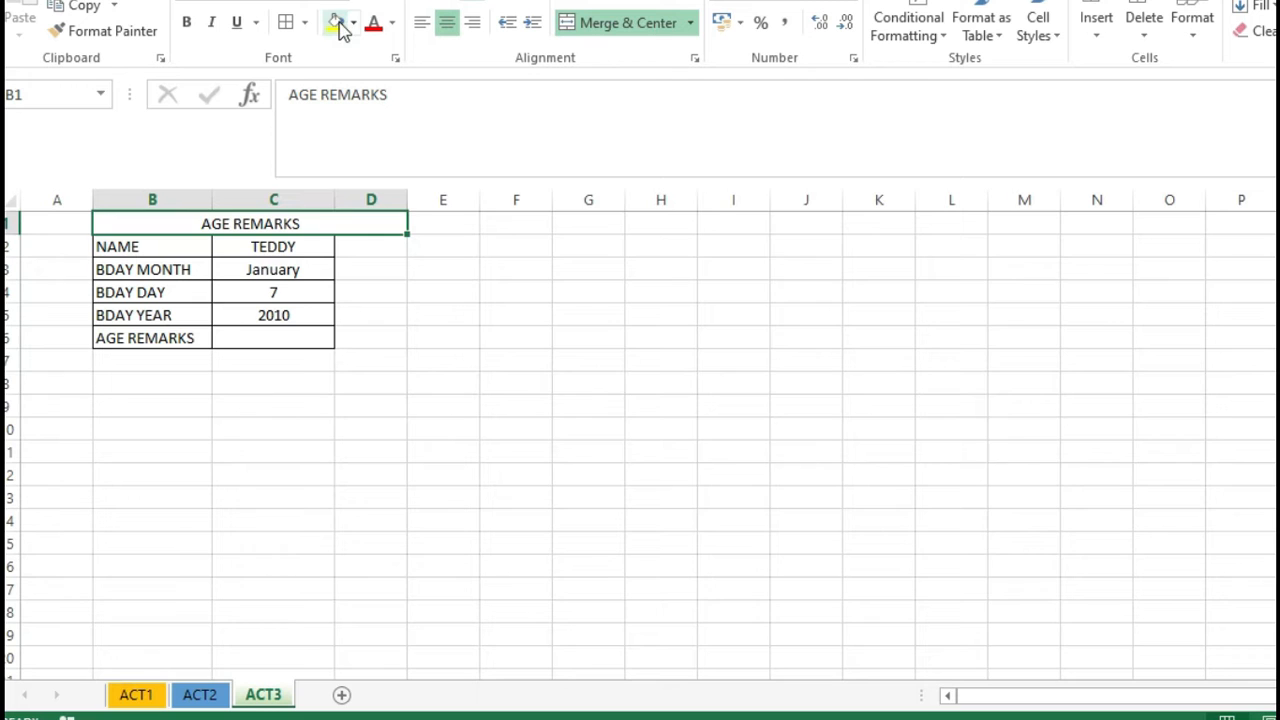
click(336, 22)
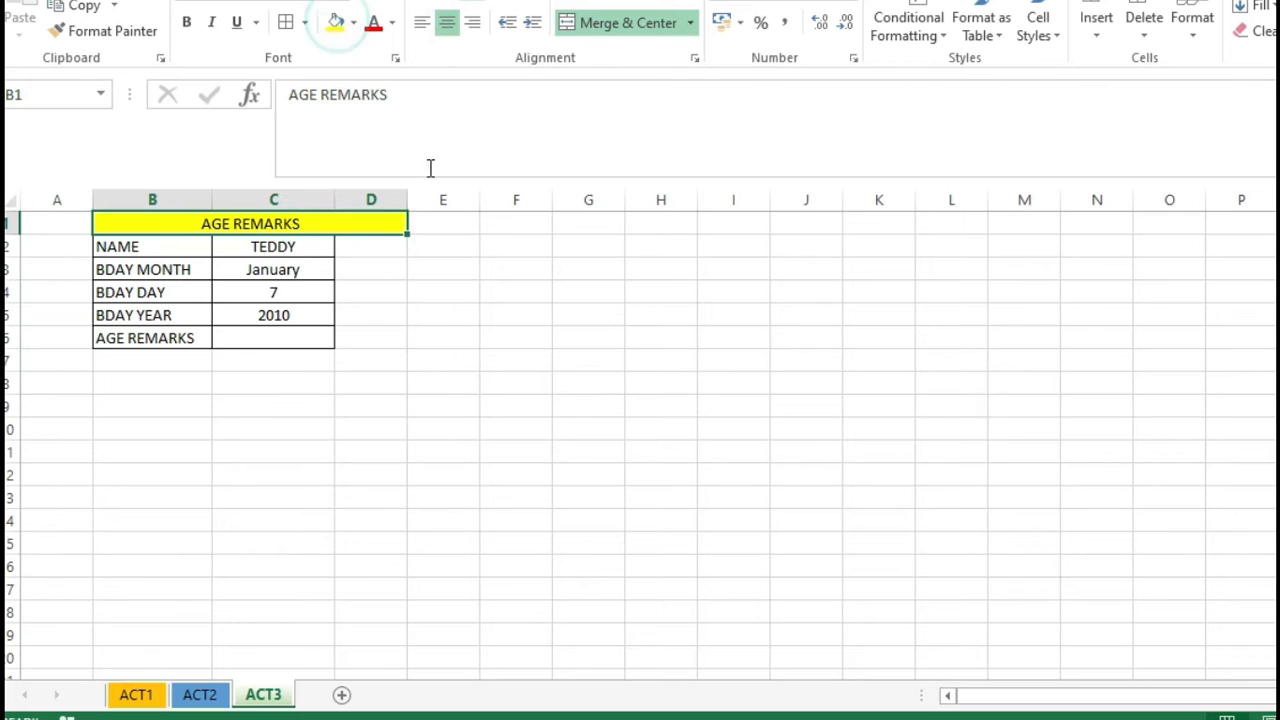
Widen column D and merge and center cells D2:D5 for the age value
click(400, 246)
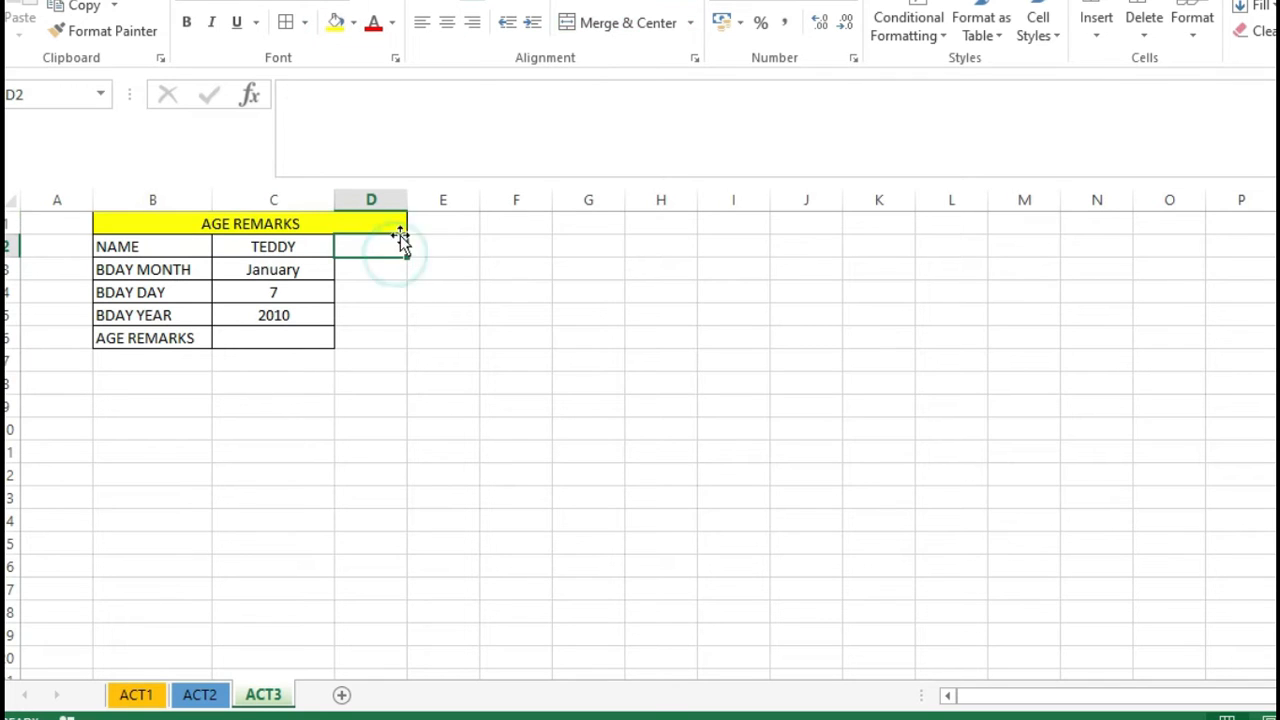
drag(410, 199, 468, 199)
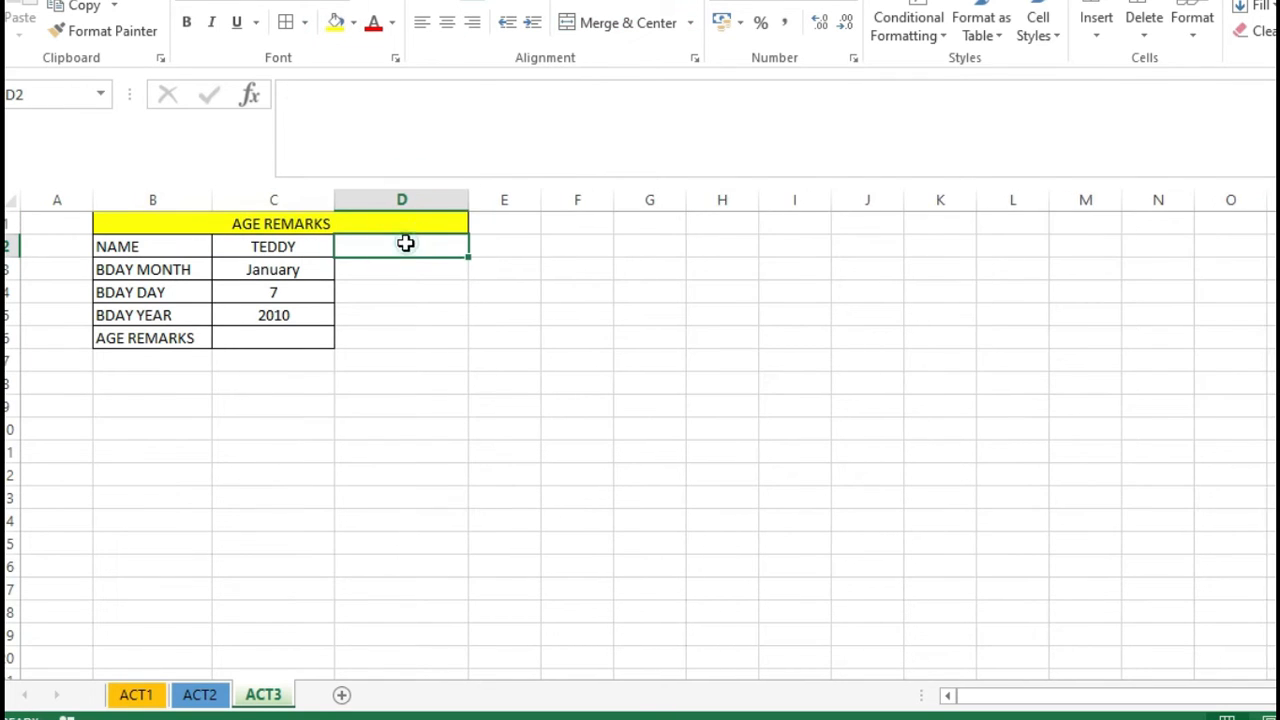
drag(405, 243, 412, 320)
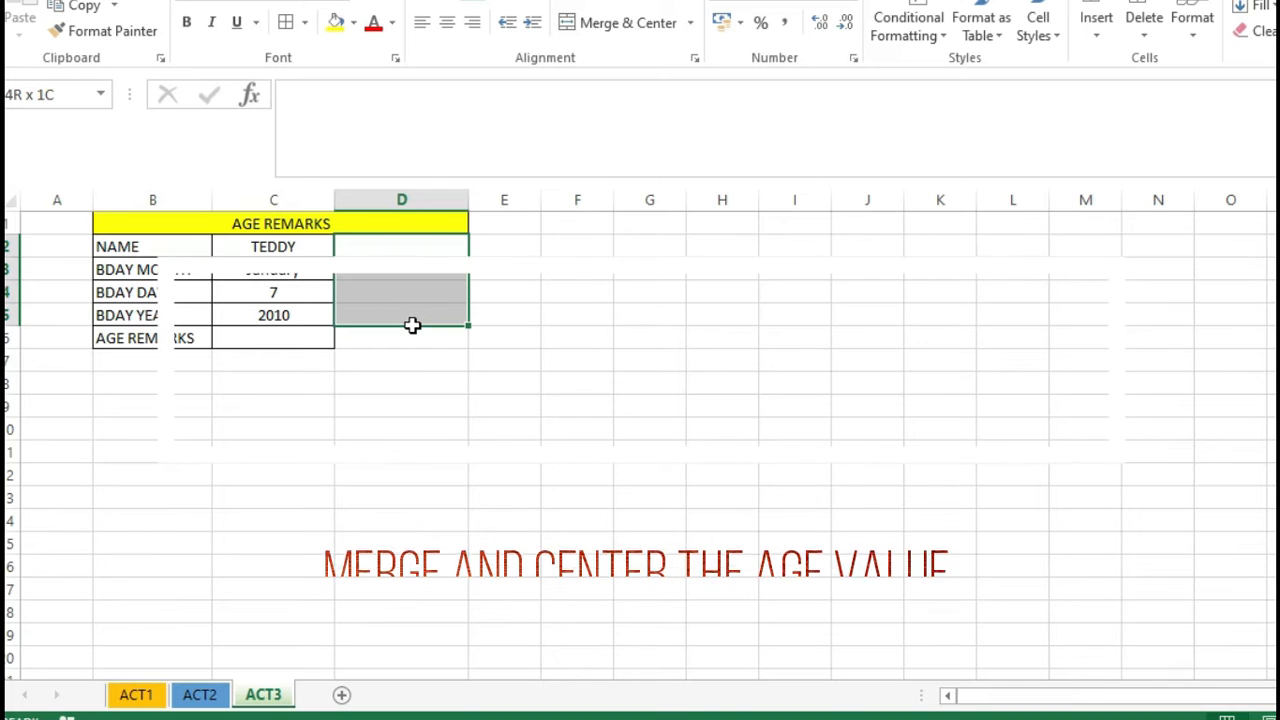
click(666, 30)
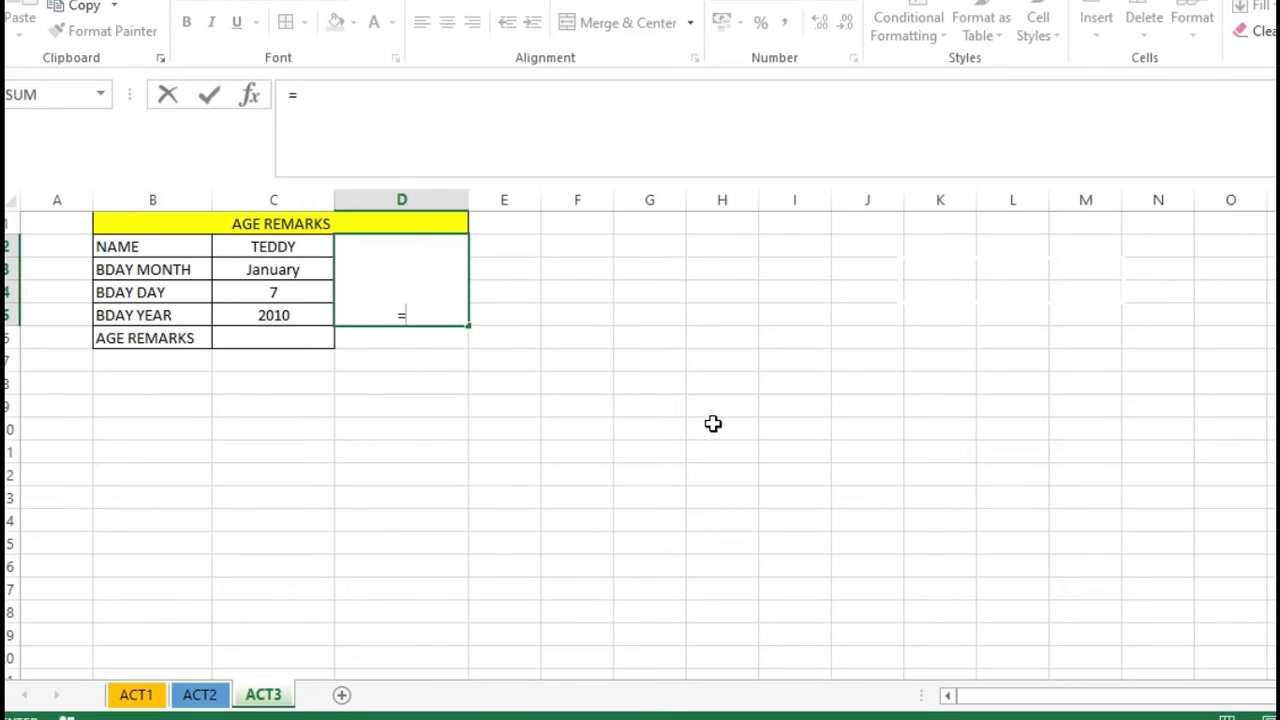
Enter the age formula =2021-C5 in the merged cell D2:D5 and reselect that cell
text(2021-C5)
key(Return)
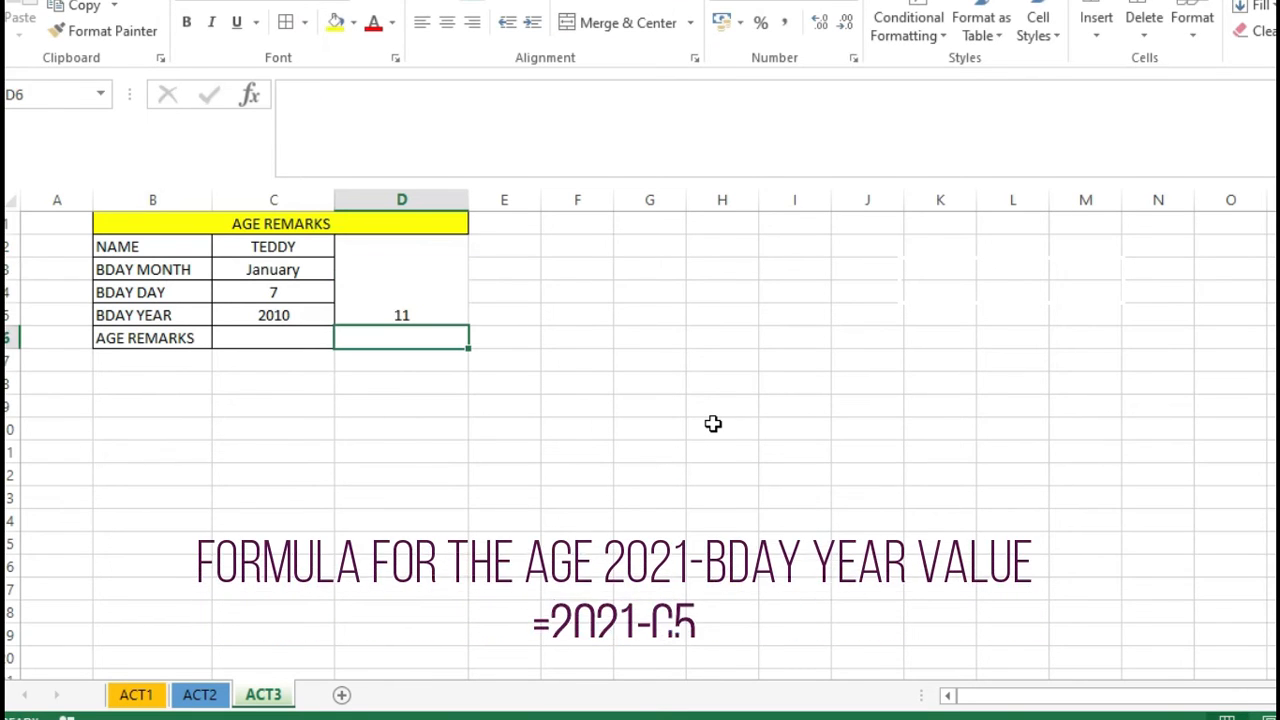
click(445, 278)
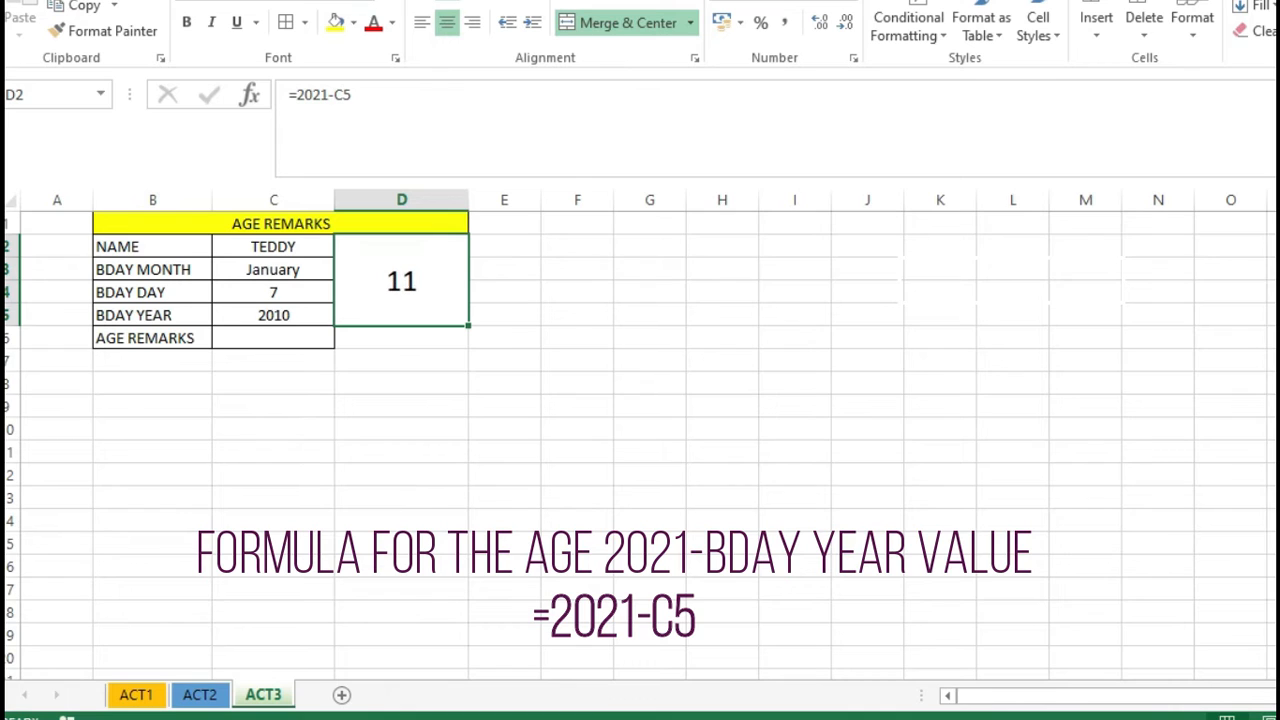
Fill the merged age value cell in column D with light blue
click(355, 24)
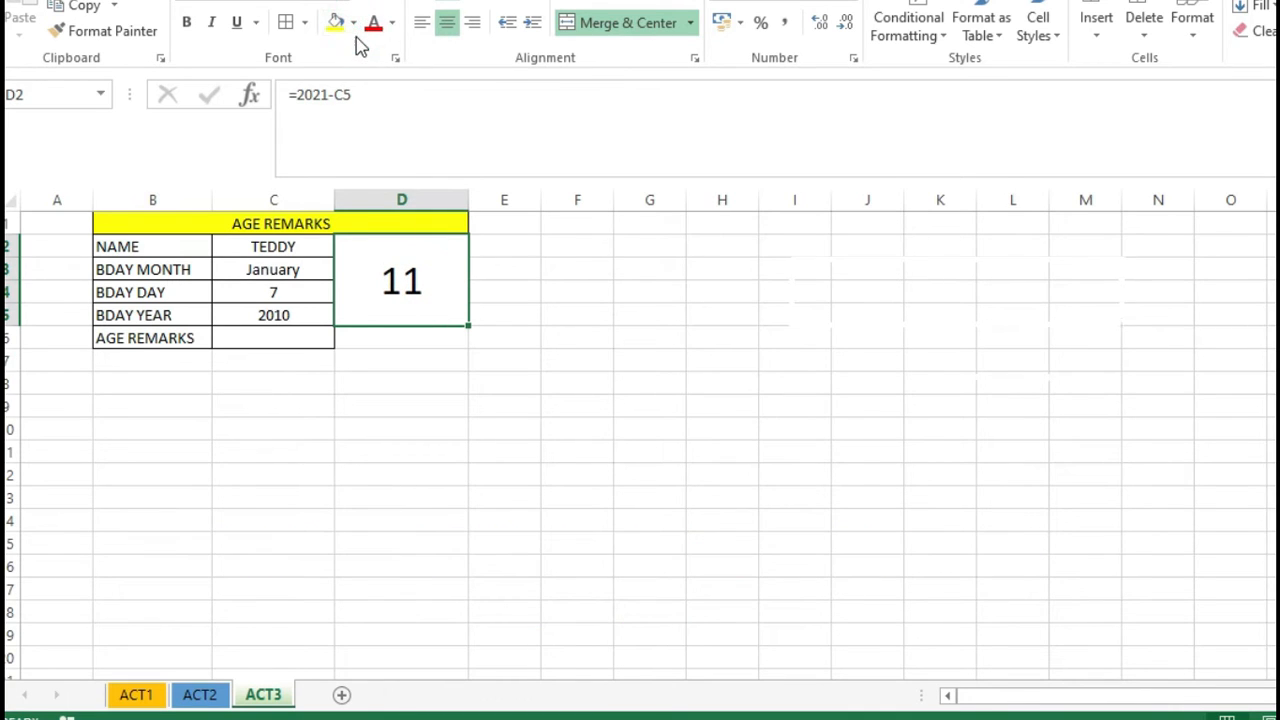
click(353, 28)
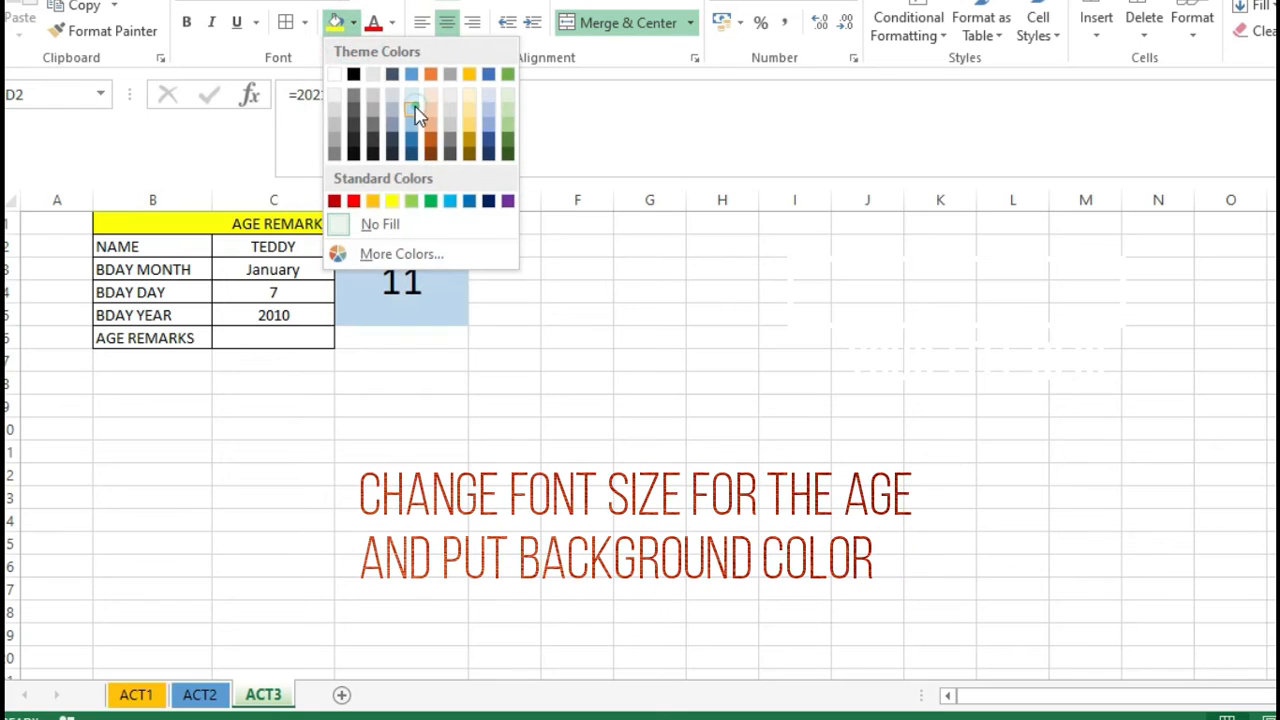
click(414, 113)
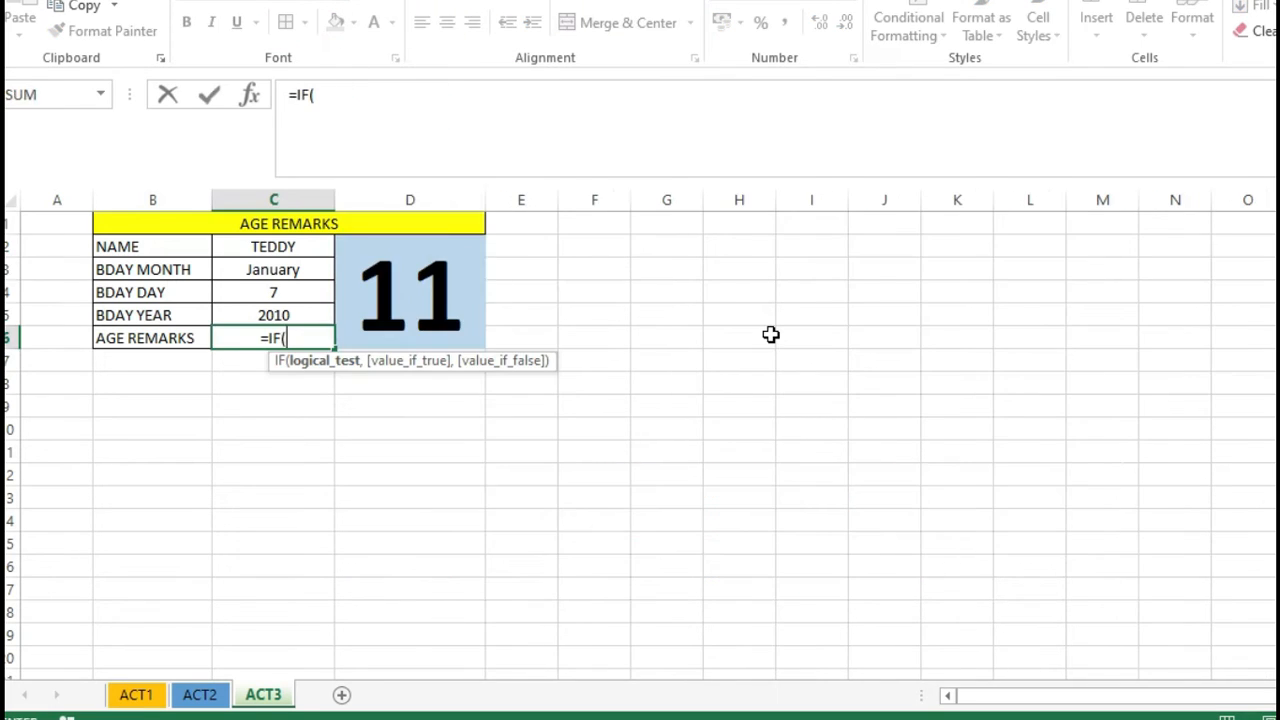
Enter the age remark formula =IF(D2>=18,"LEGAL AGE","STILL A MINOR") in C6
text(D2)
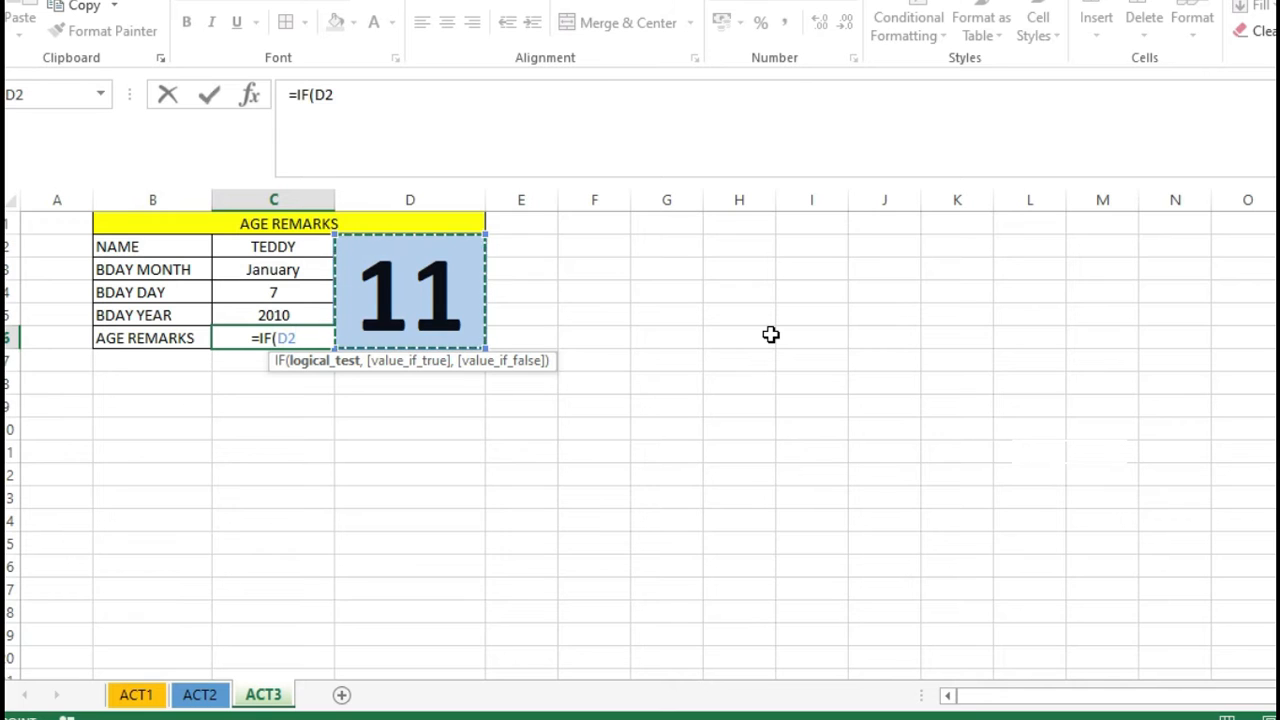
text(>=1)
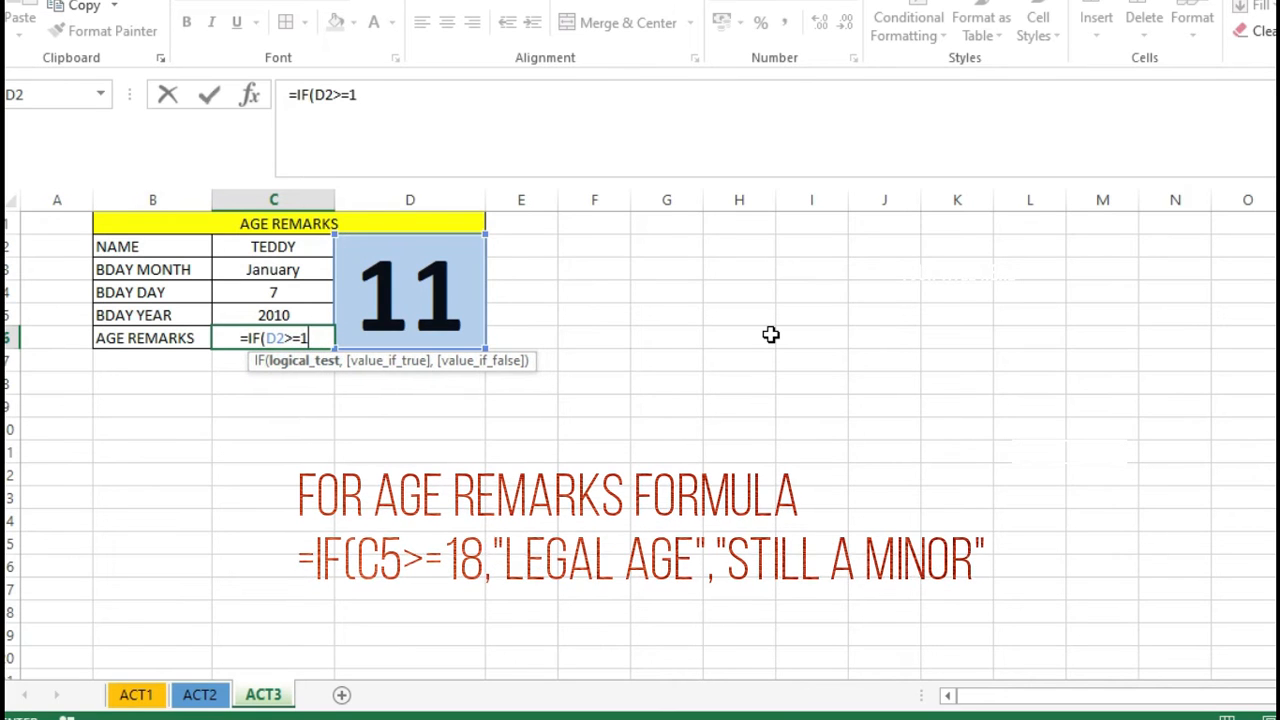
text(8,)
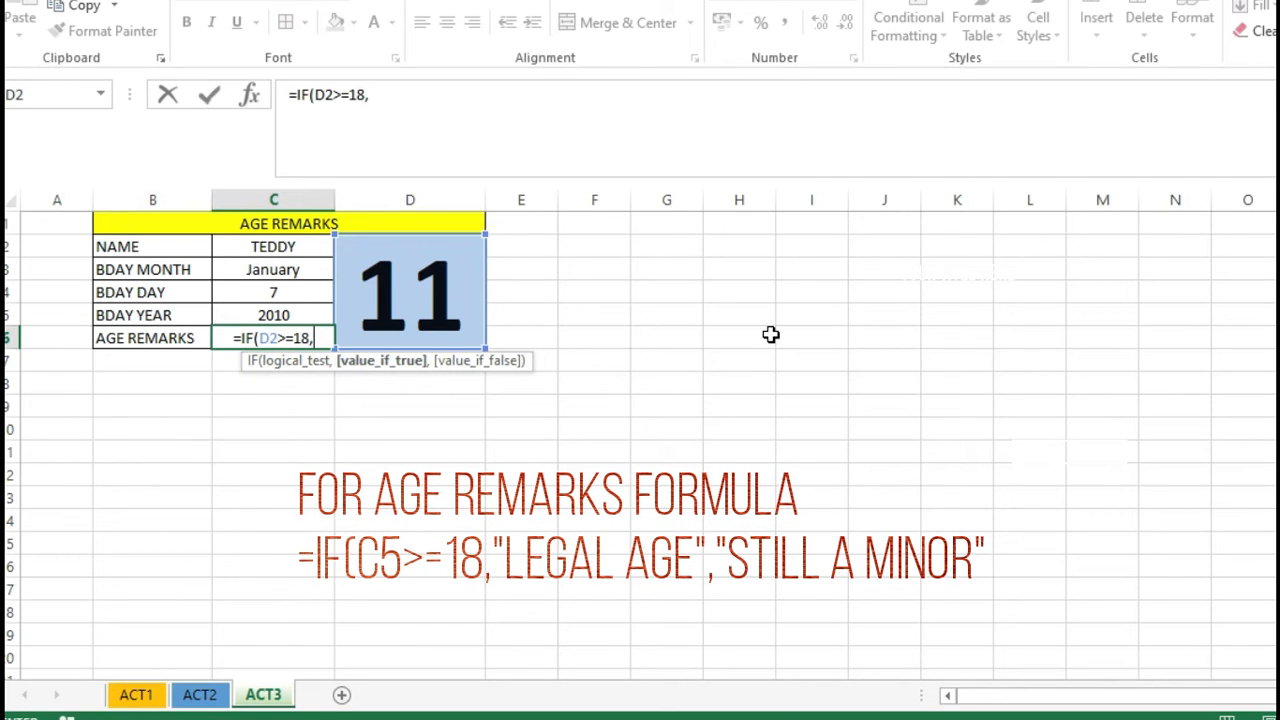
text(l)
key(BackSpace)
text("l)
key(BackSpace)
text(L)
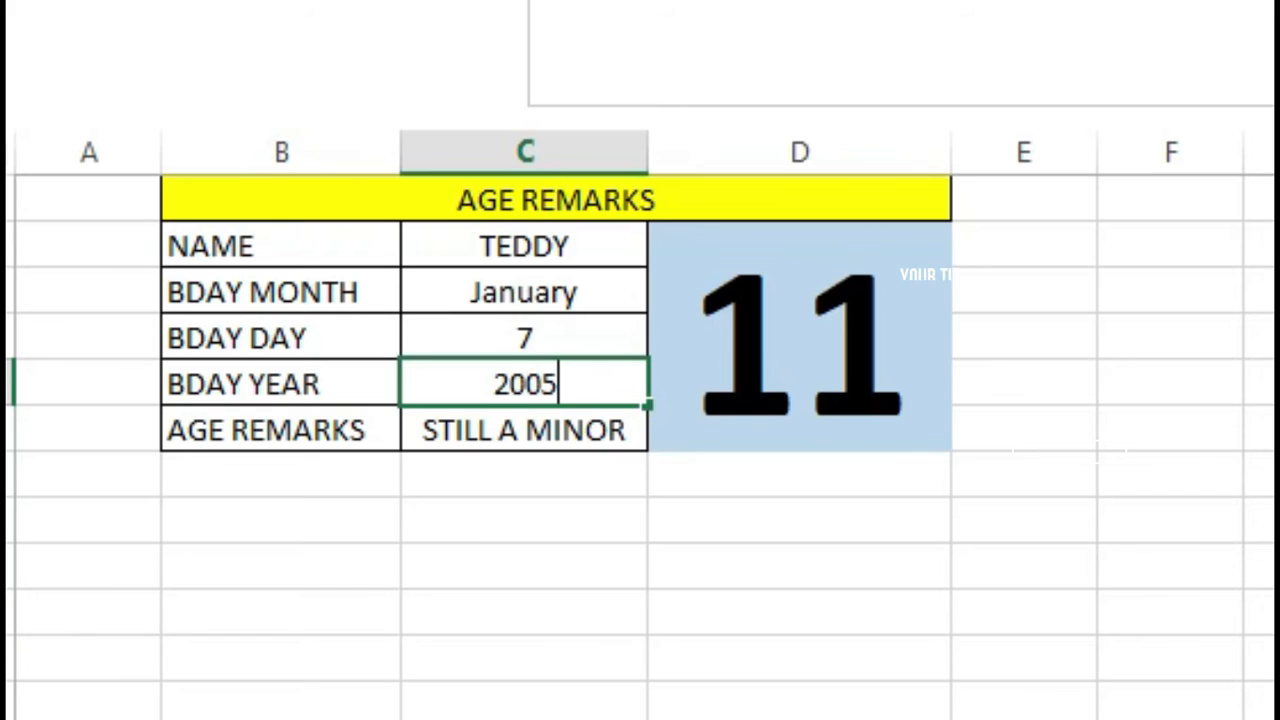
Test the age and remark formulas by setting BDAY YEAR to 2005 and again to 2000, and deselect the table
key(Return)
key(Up)
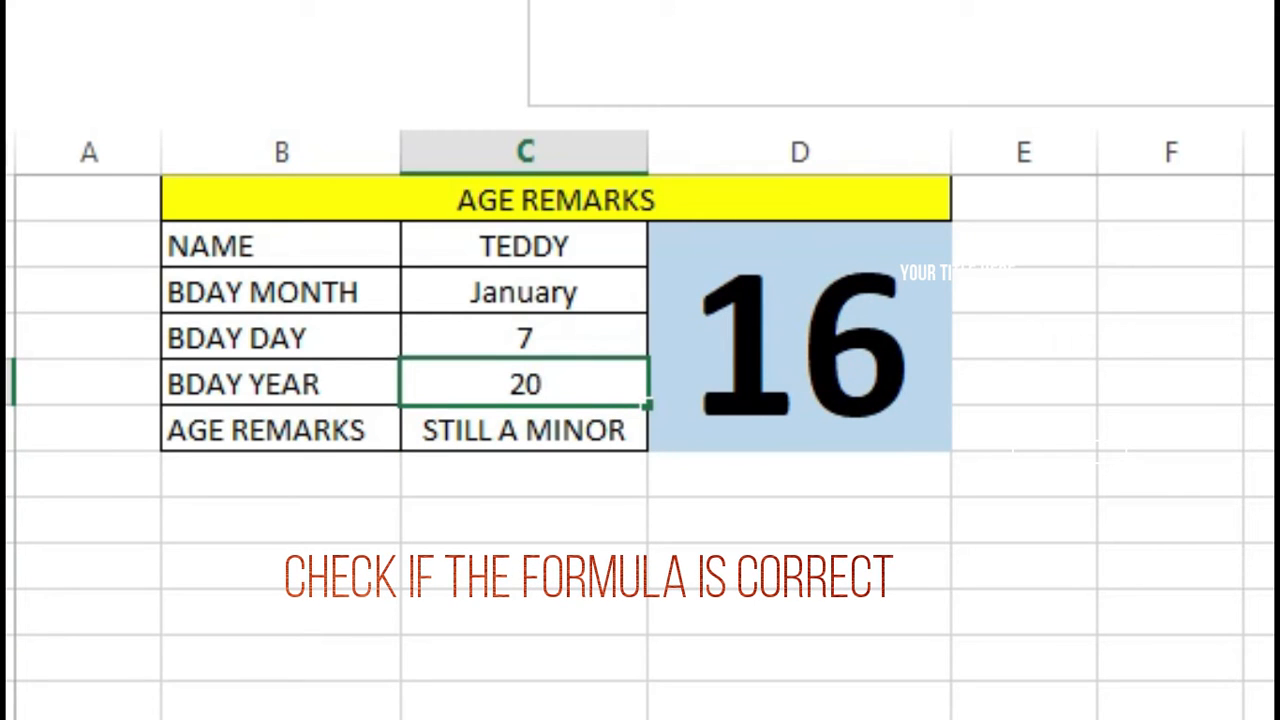
text(2000)
key(Return)
key(Up)
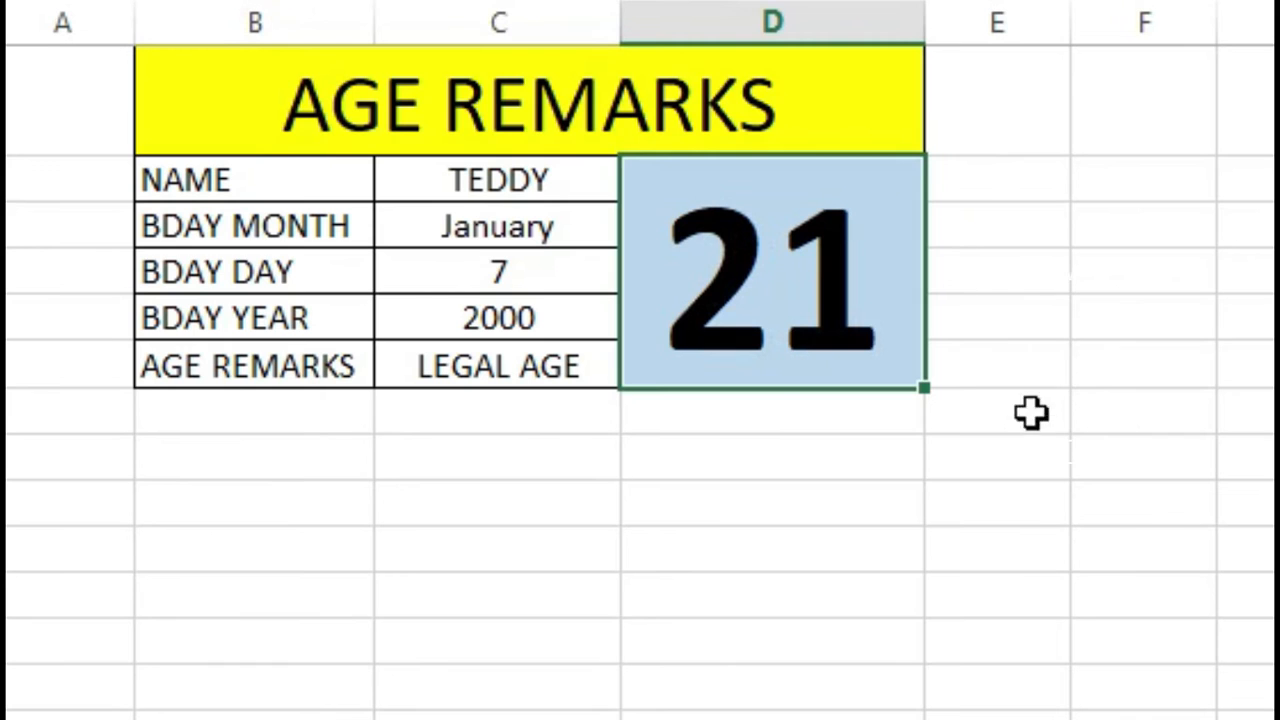
click(1046, 437)
click(1032, 670)
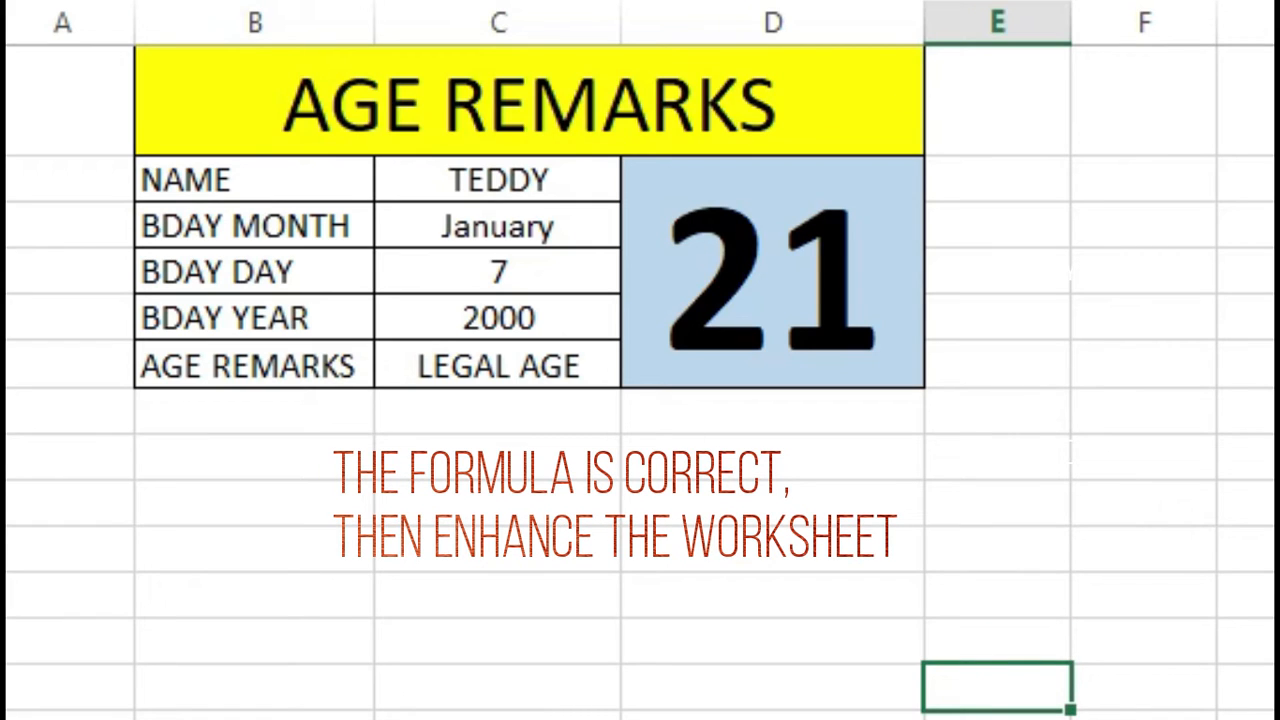
Add two worksheets after ACT3 and rename them ACT4 and ACT5
click(630, 715)
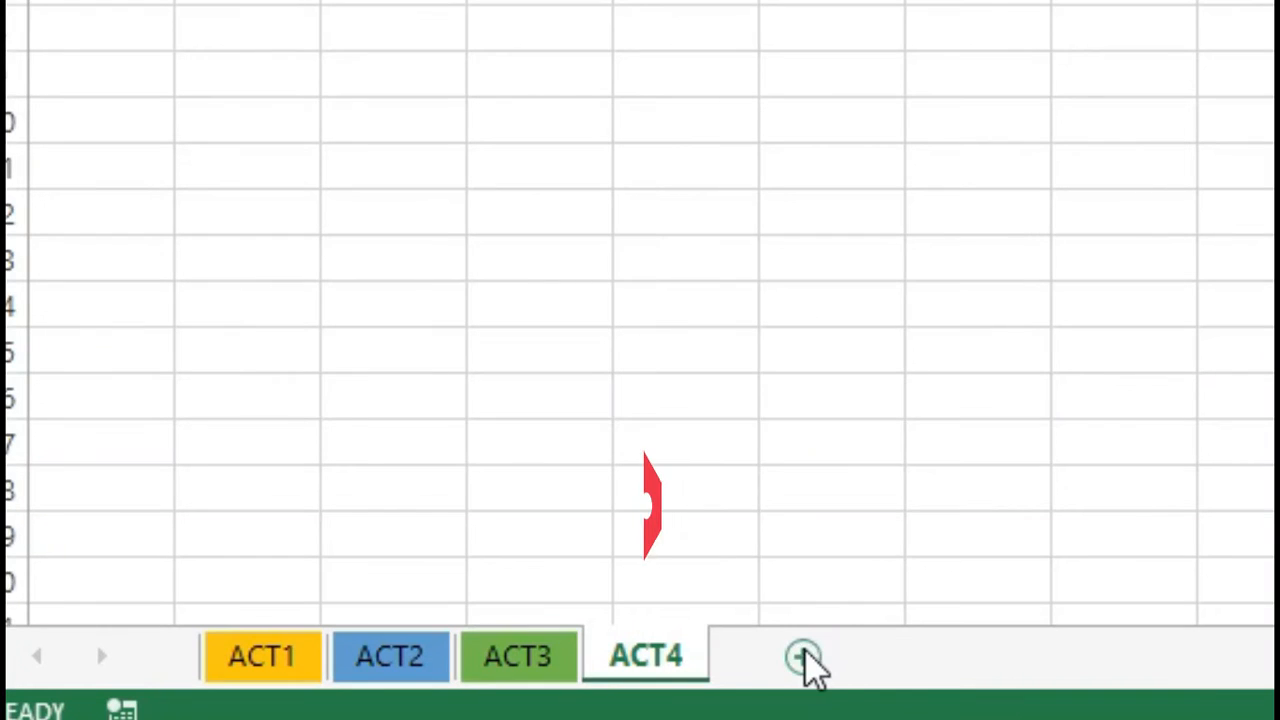
click(806, 660)
right_click(820, 680)
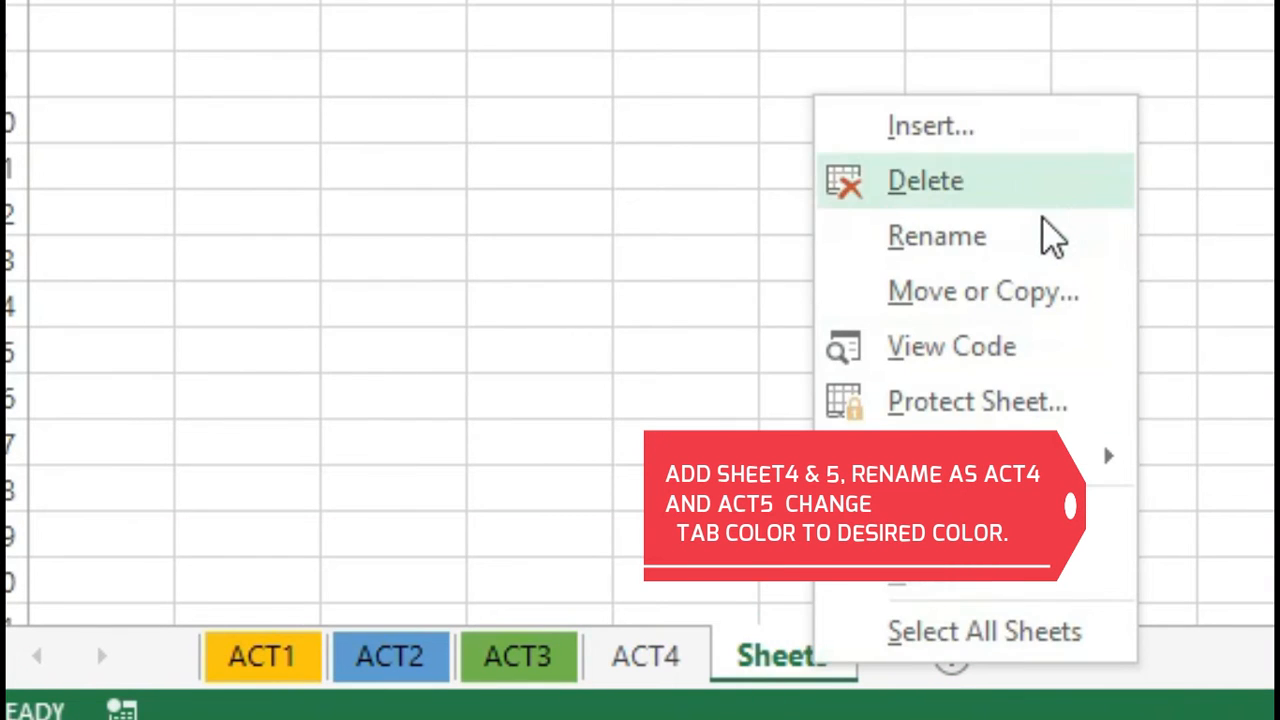
Color the ACT4 sheet tab with the orange theme color
right_click(698, 658)
mouse_move(880, 456)
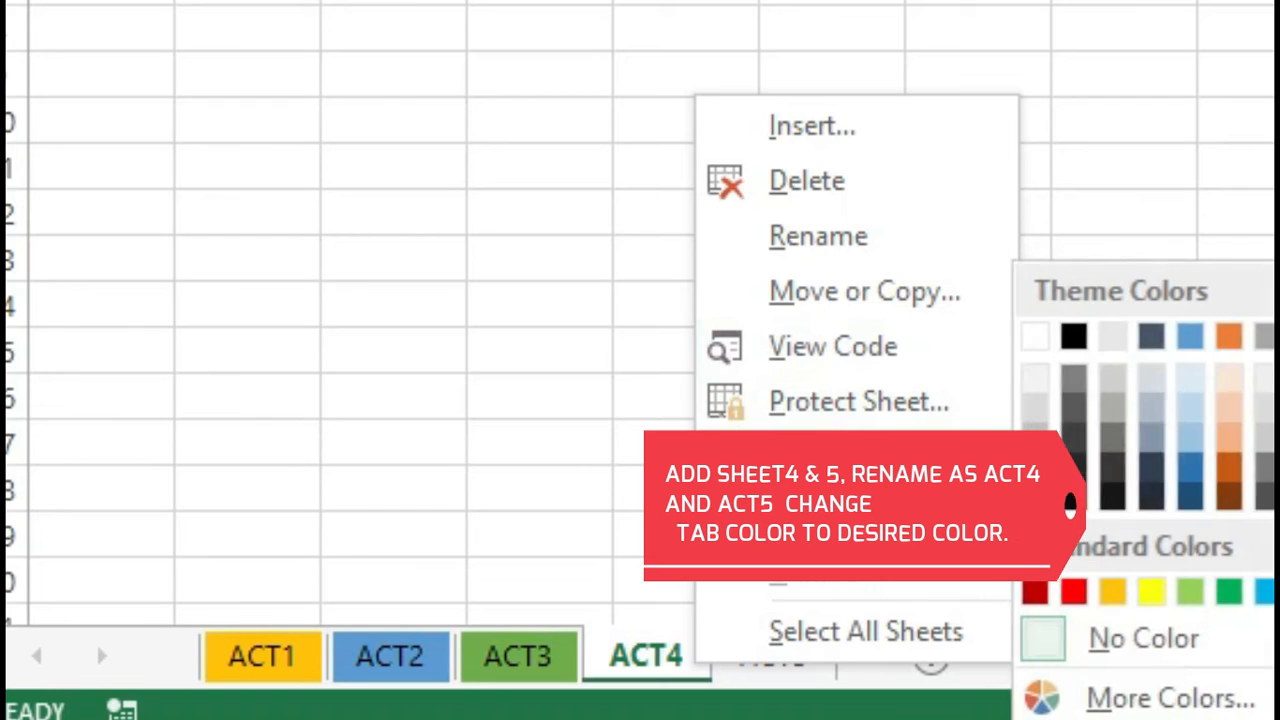
click(1240, 338)
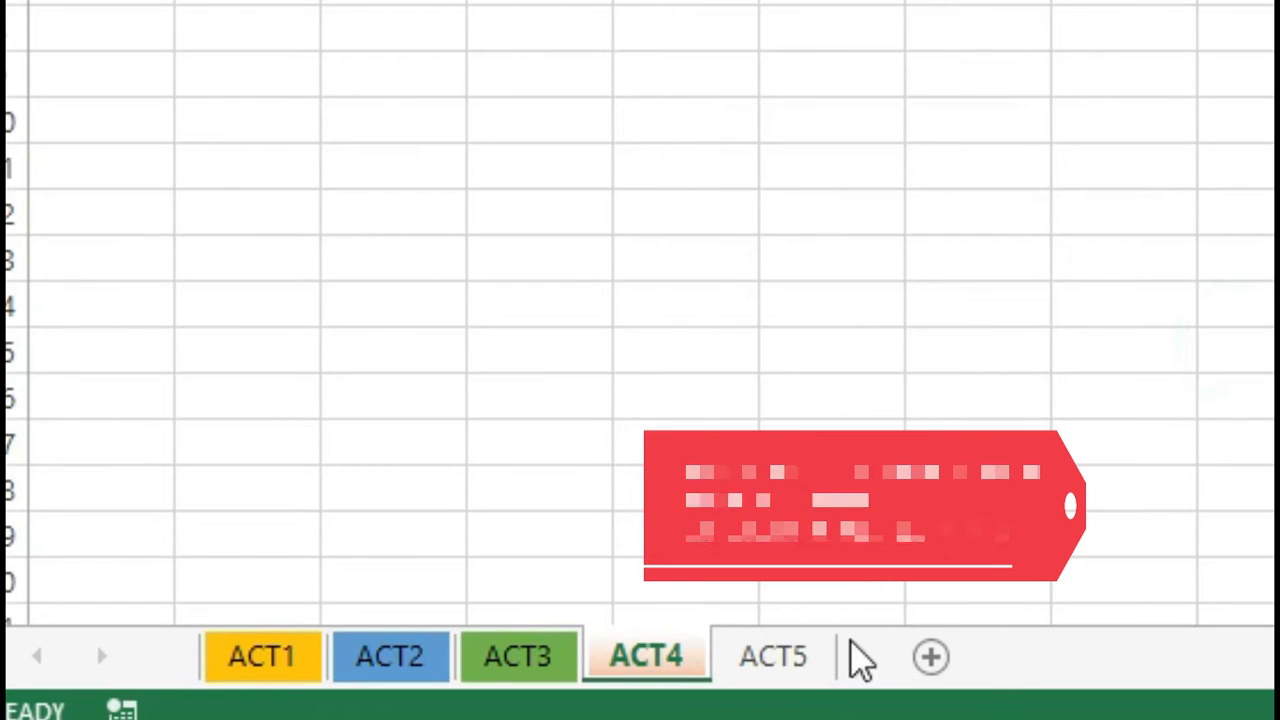
Color the ACT5 sheet tab pink using the extended color palette
right_click(800, 680)
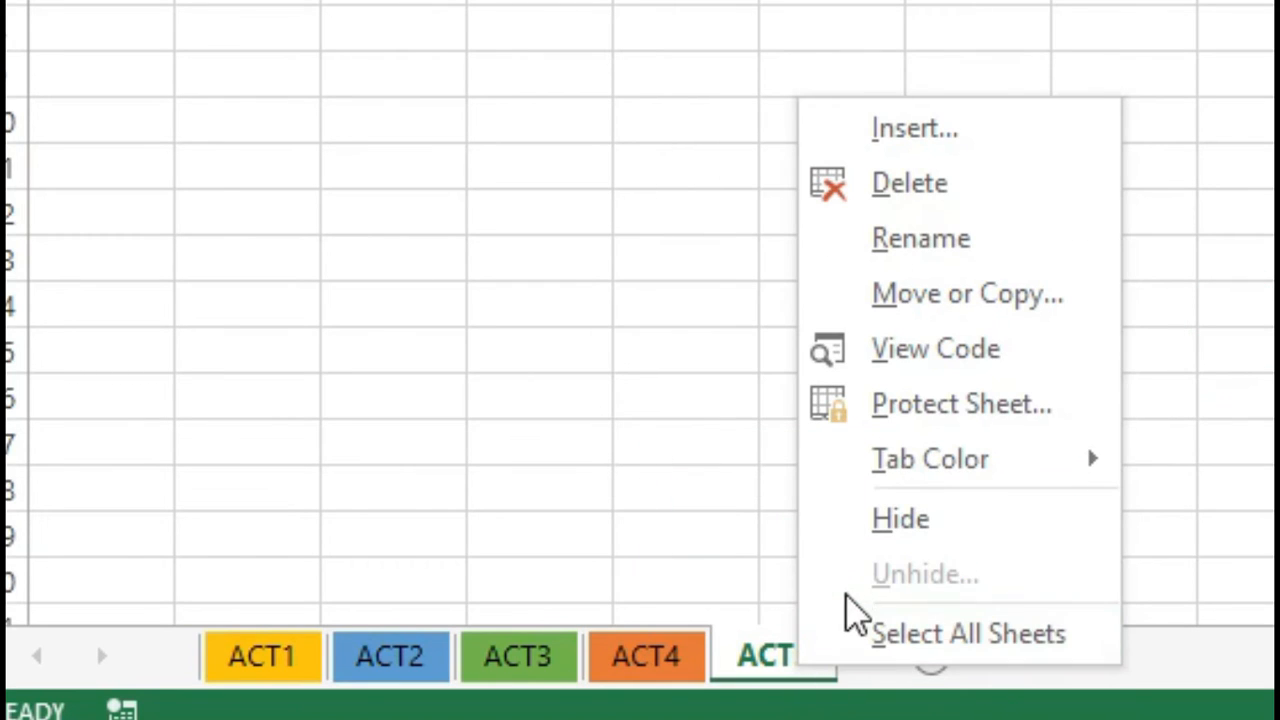
click(935, 465)
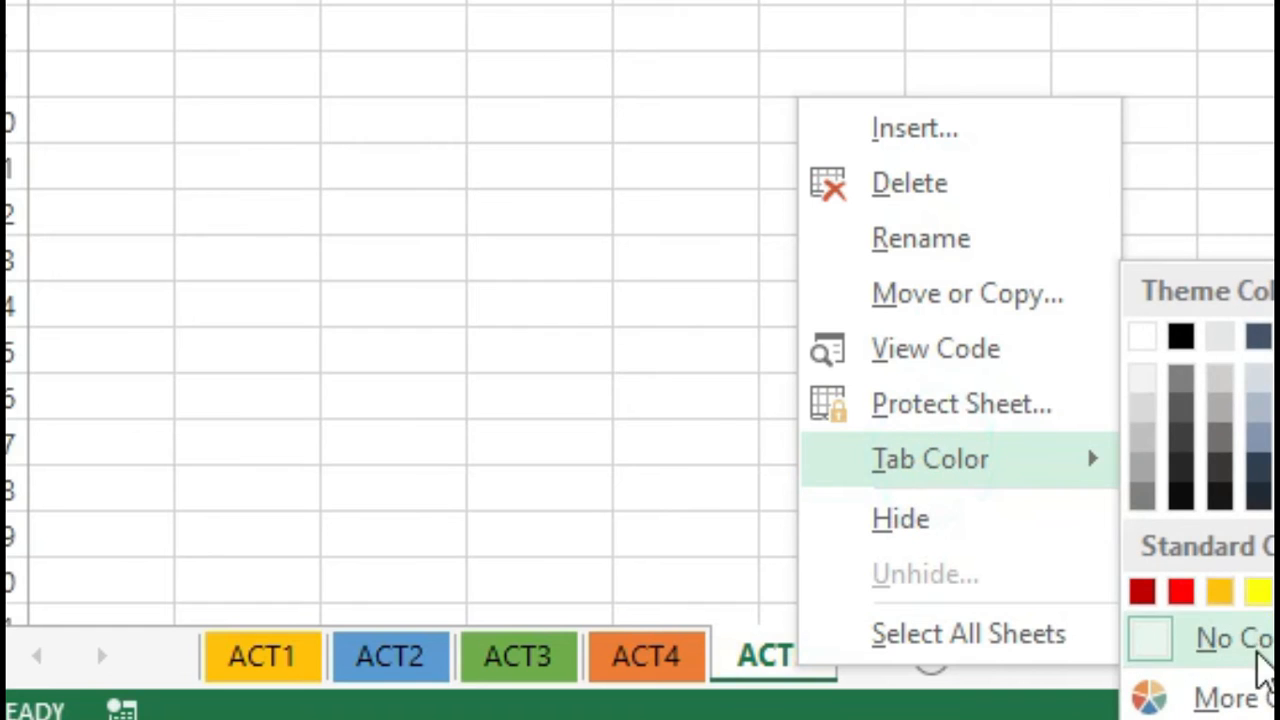
click(1230, 698)
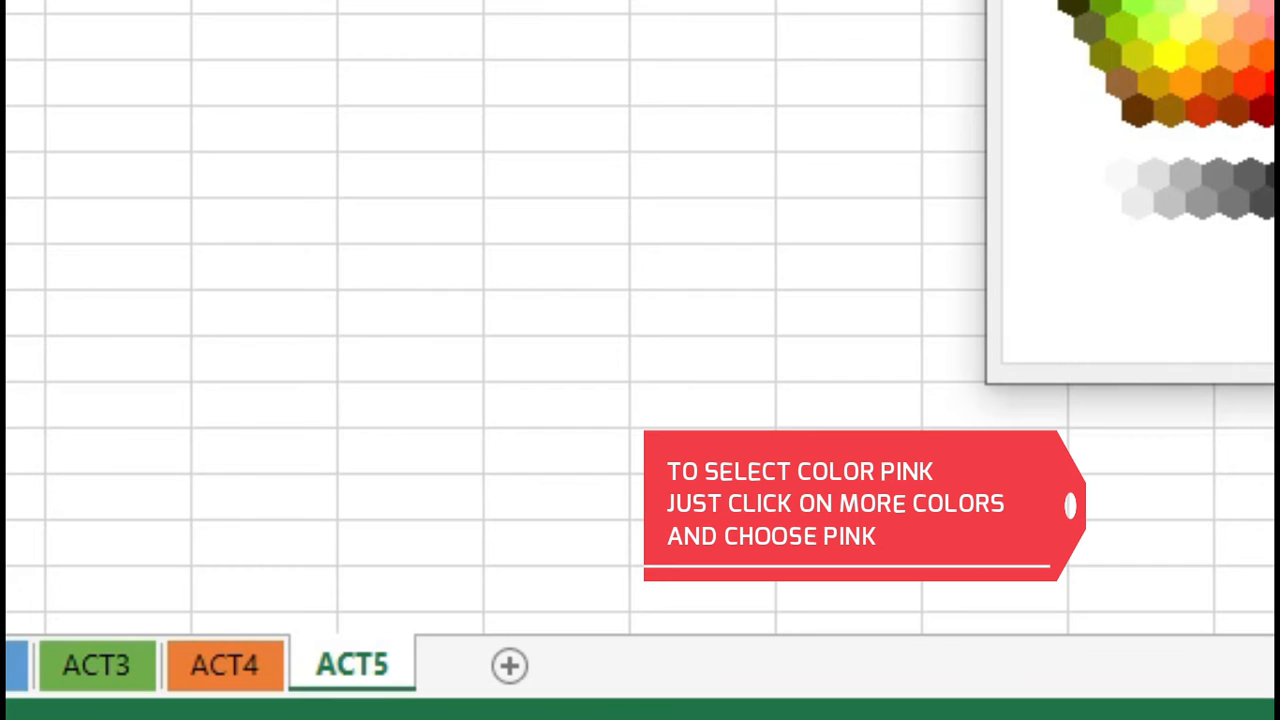
key(Return)
click(666, 277)
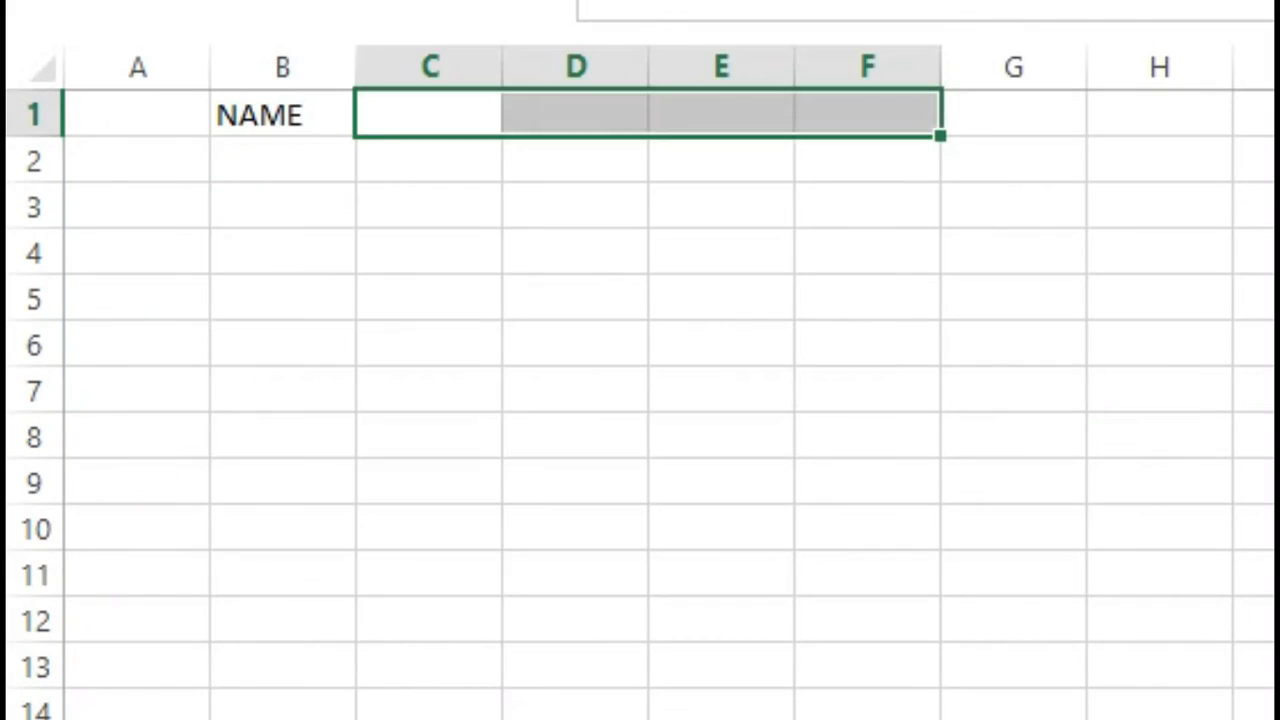
Enter the instruction "TRUE OR FALSE: Write T if the statement is true and F if it is false." in B3
click(283, 203)
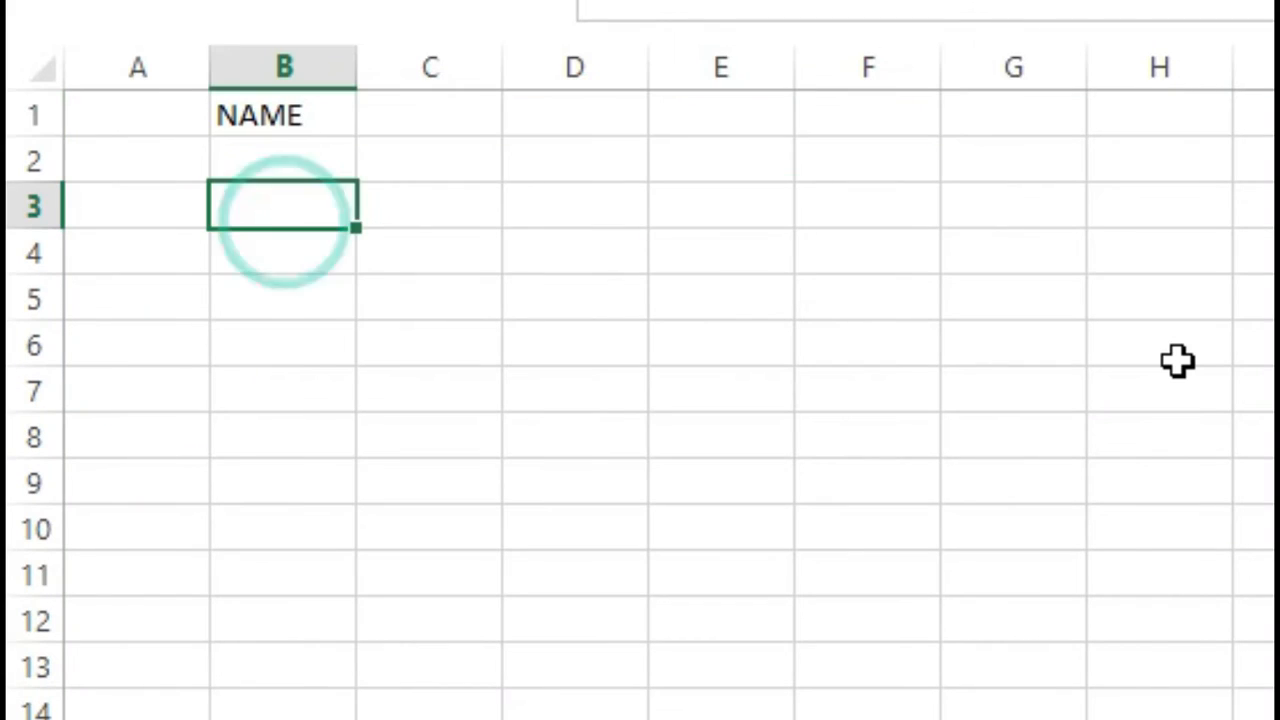
text(TRUE OR FALSE:  Write T if the statement is true and F if it is fa)
text(lse.)
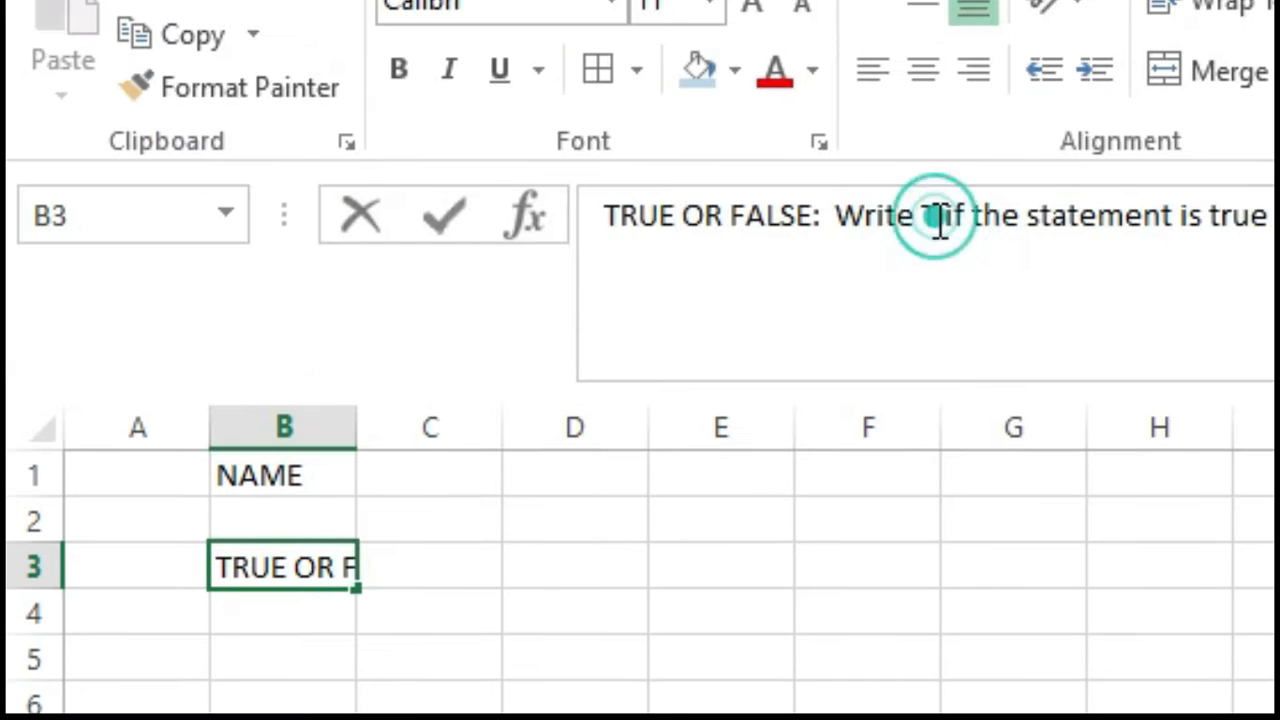
Format only the letter T in the B3 instruction as red, bold, underlined and size 14
drag(937, 217, 924, 217)
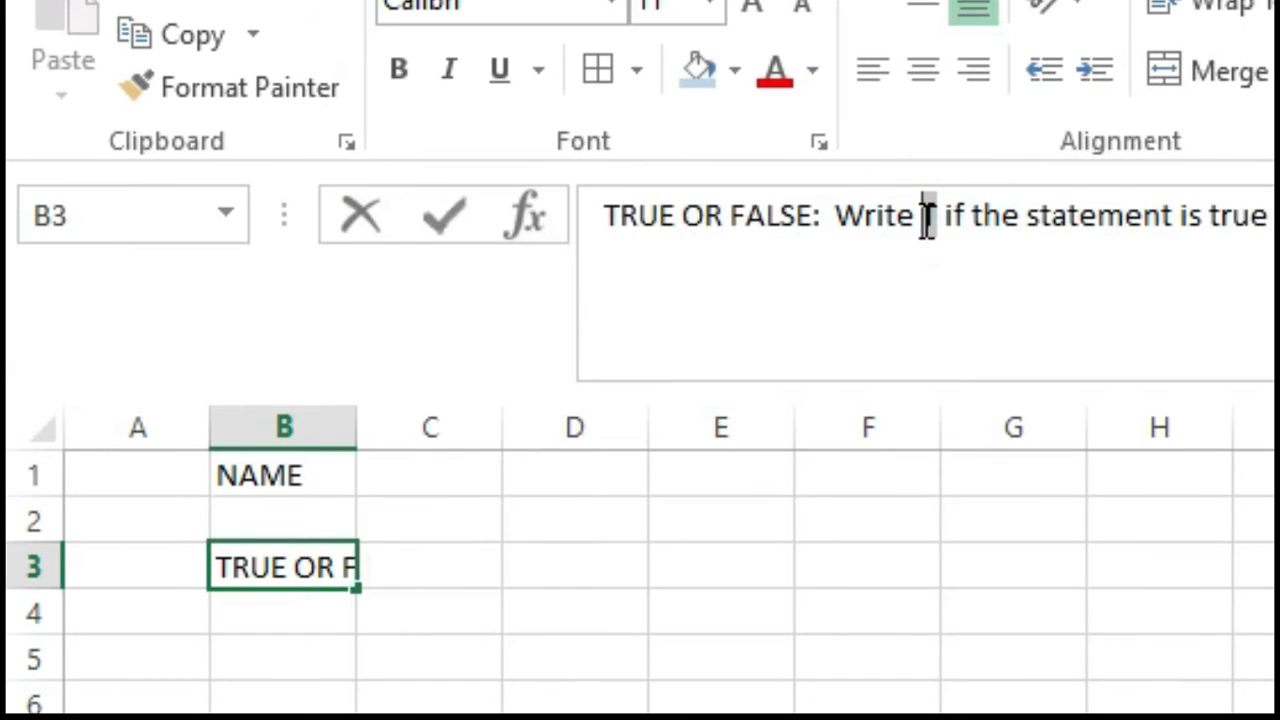
click(775, 82)
click(398, 68)
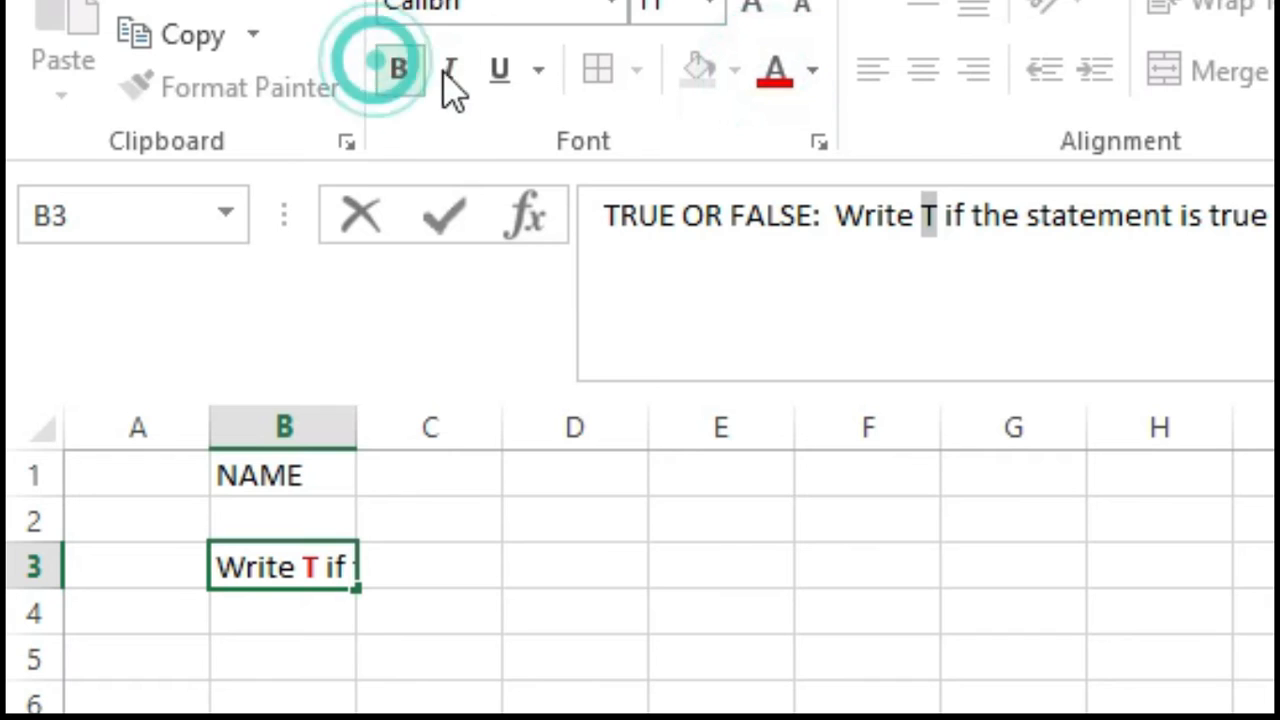
click(499, 68)
click(752, 6)
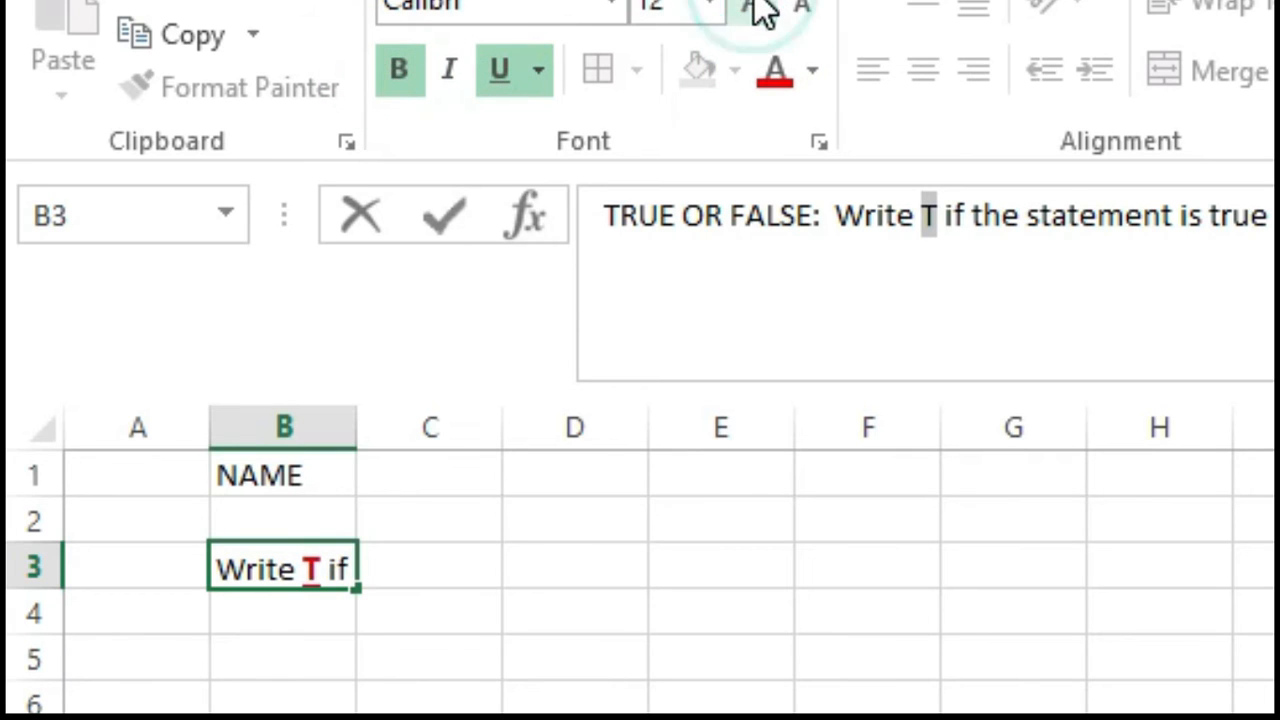
click(752, 6)
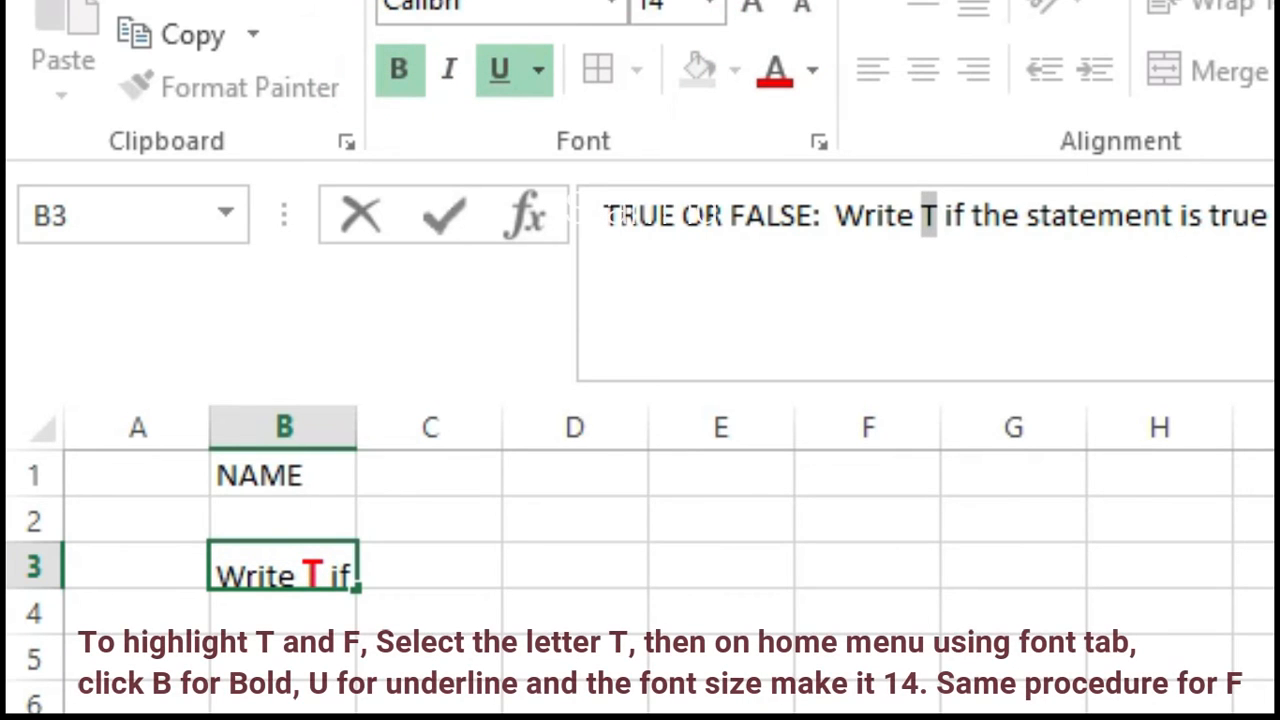
Format the letter F in the B3 instruction as underlined, bold, size 14 and red, and commit the cell edit
click(801, 342)
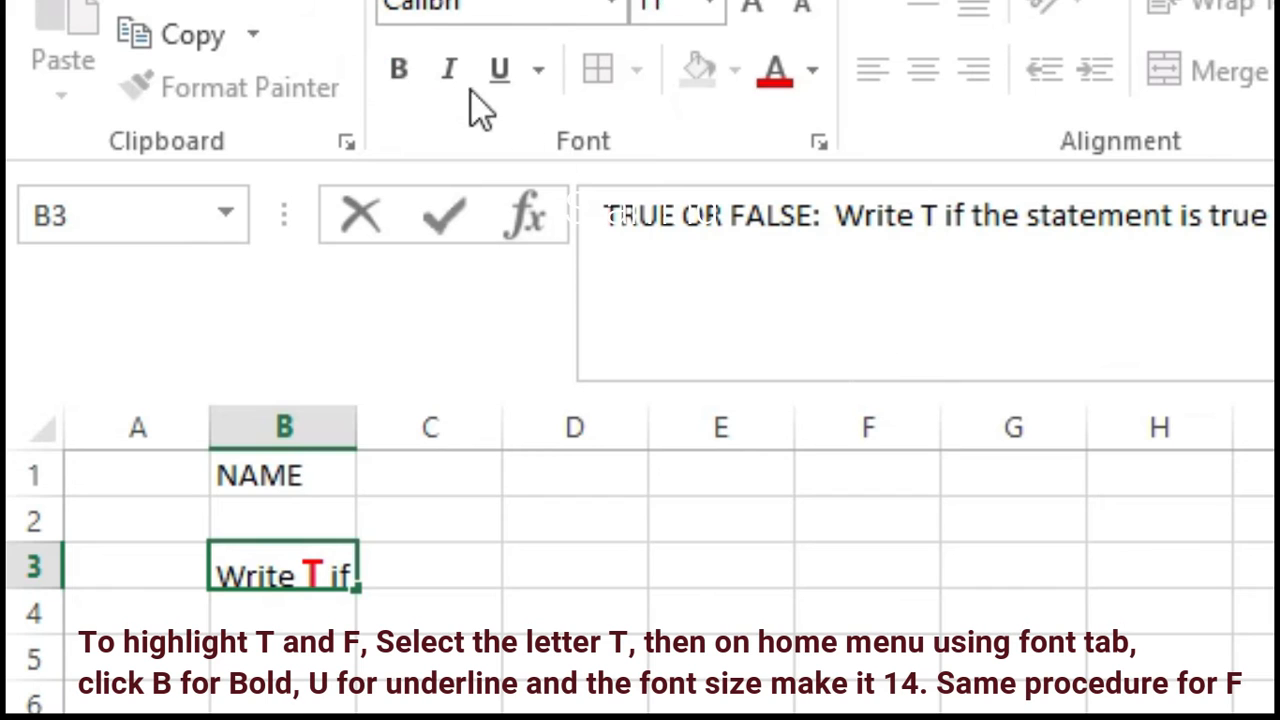
click(500, 72)
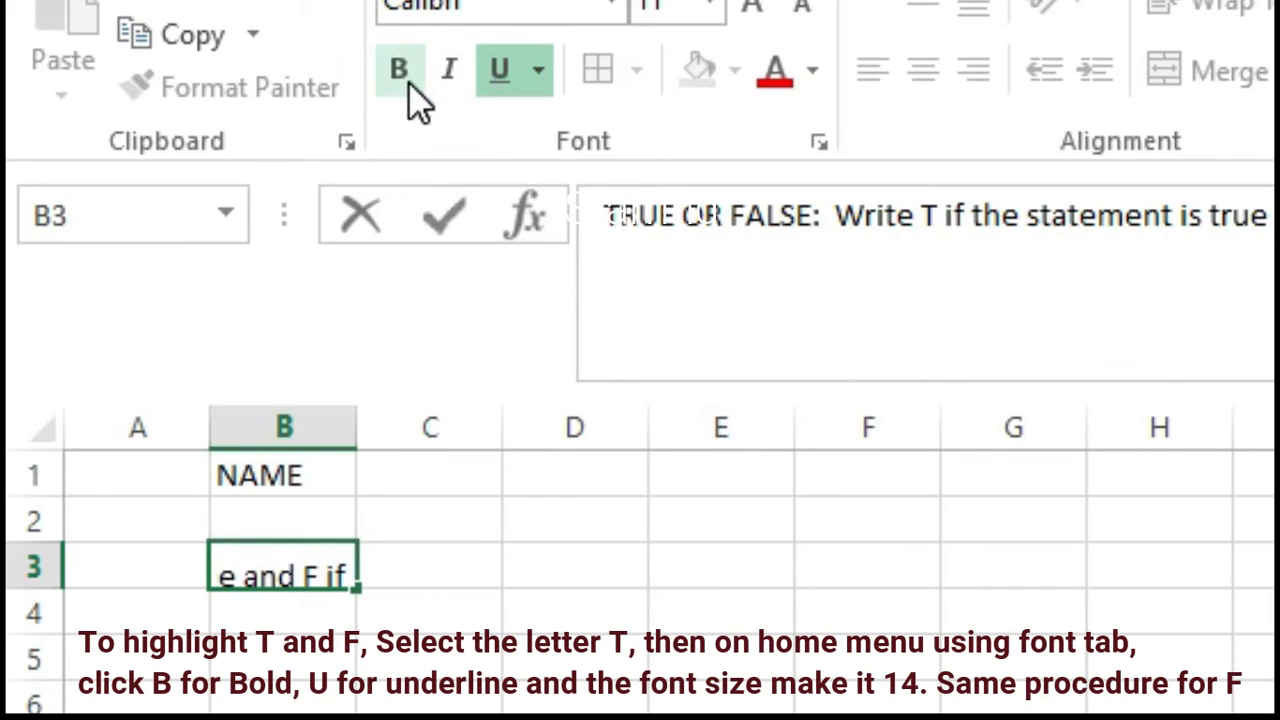
click(408, 81)
click(752, 10)
click(752, 10)
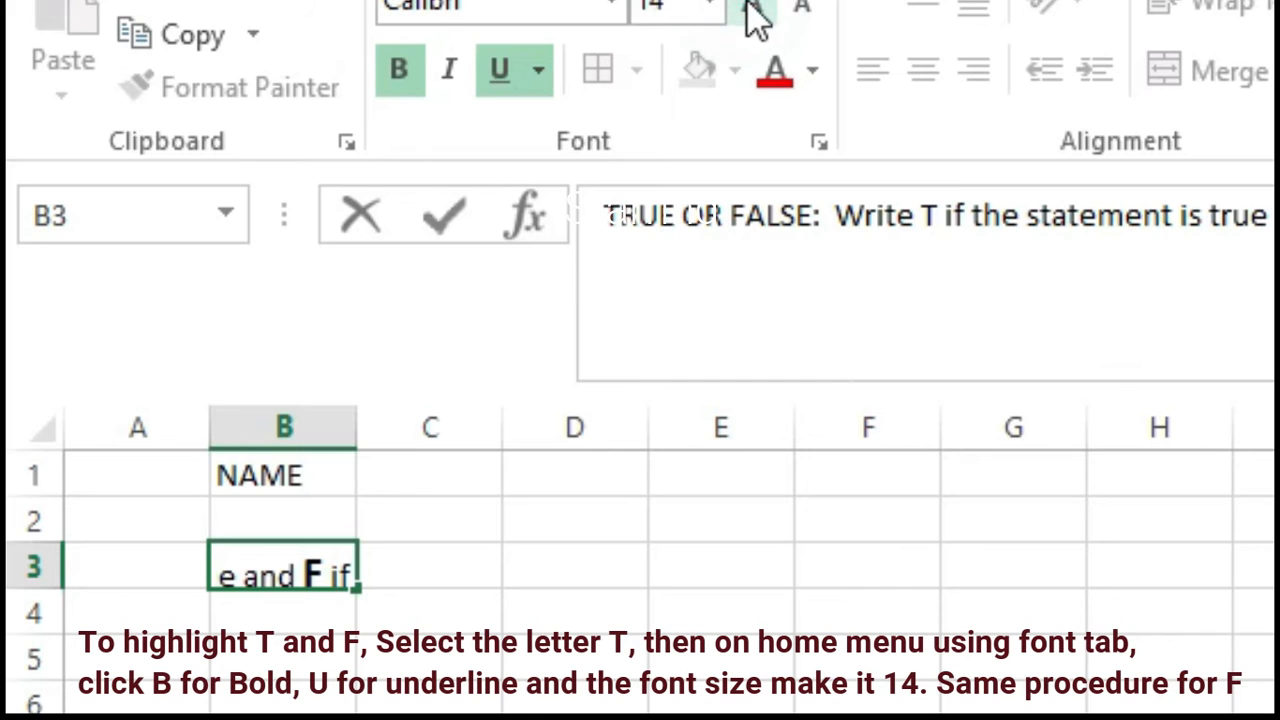
click(773, 72)
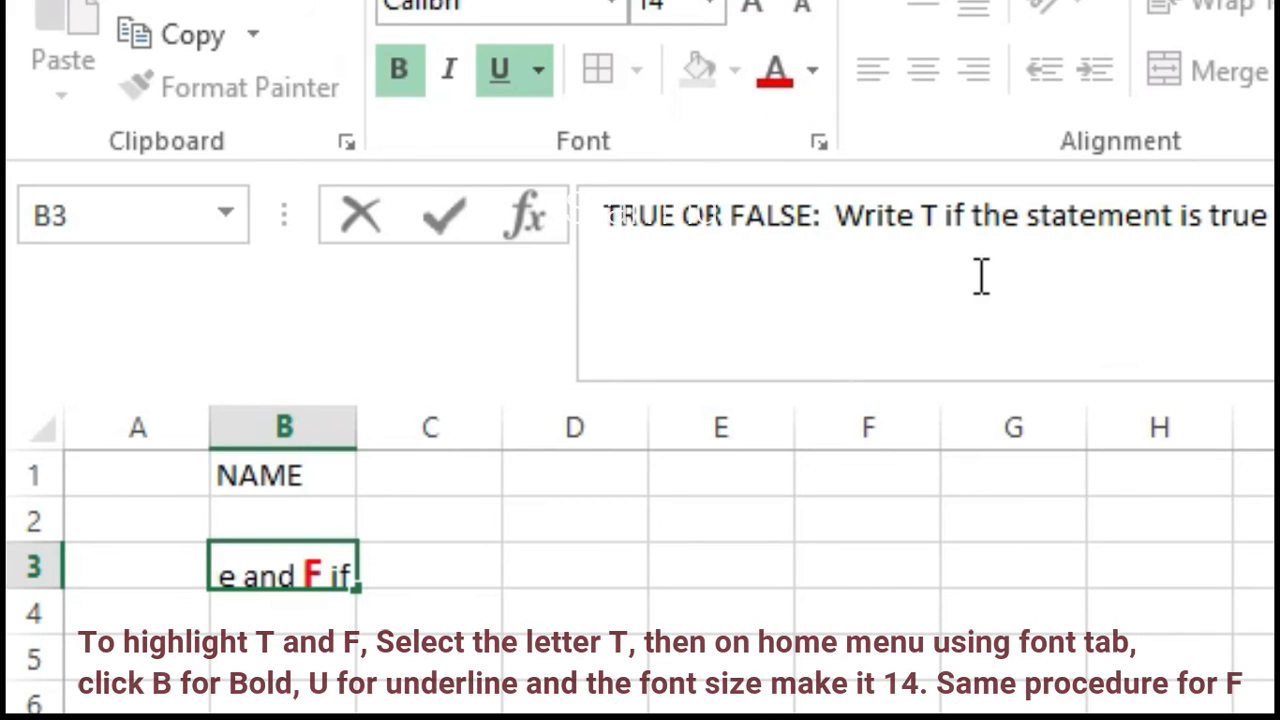
key(Return)
key(Up)
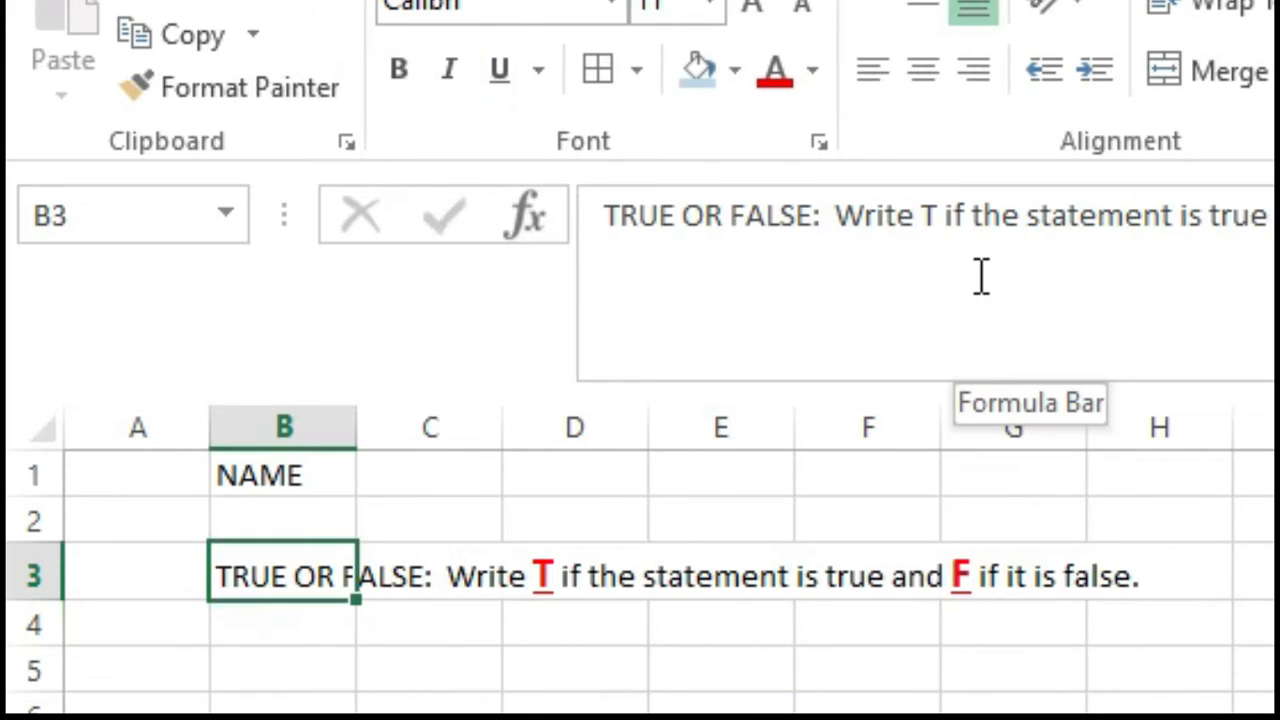
Extend the numbering that starts with 1 and 2 in C6:C7 down to 5 in C10, and narrow column C
click(257, 663)
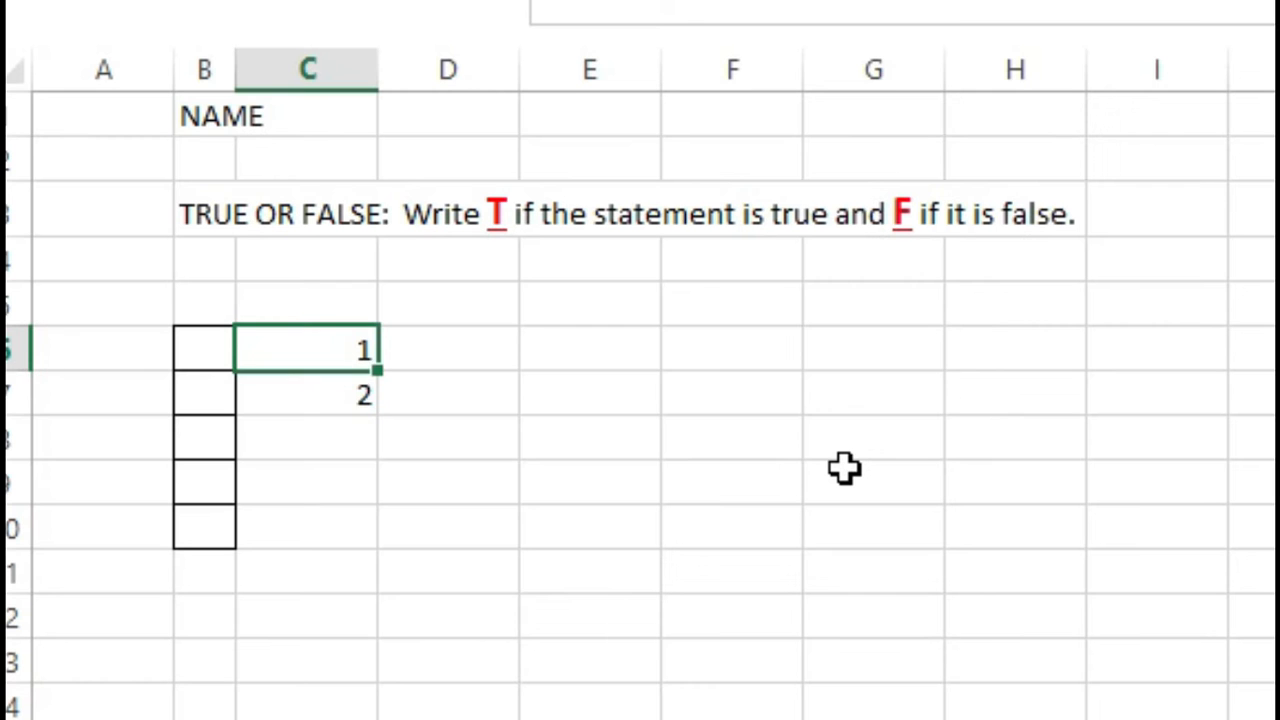
key(shift+Down)
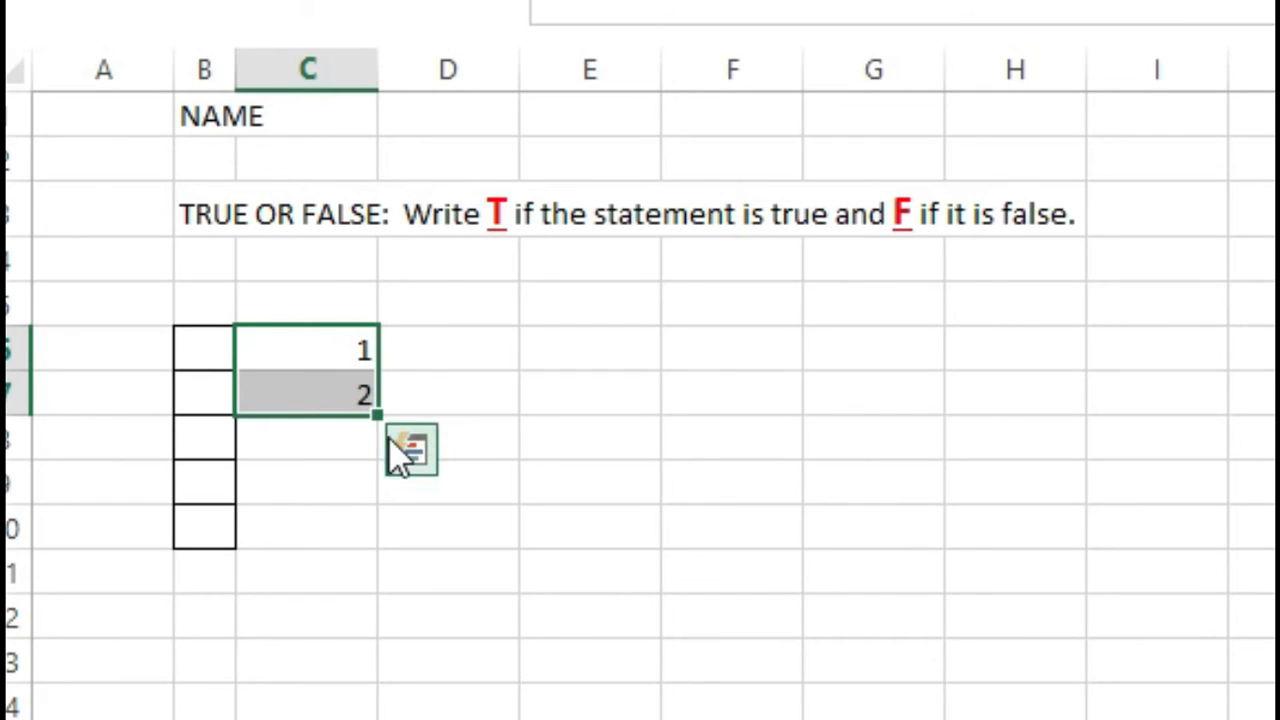
drag(376, 413, 352, 532)
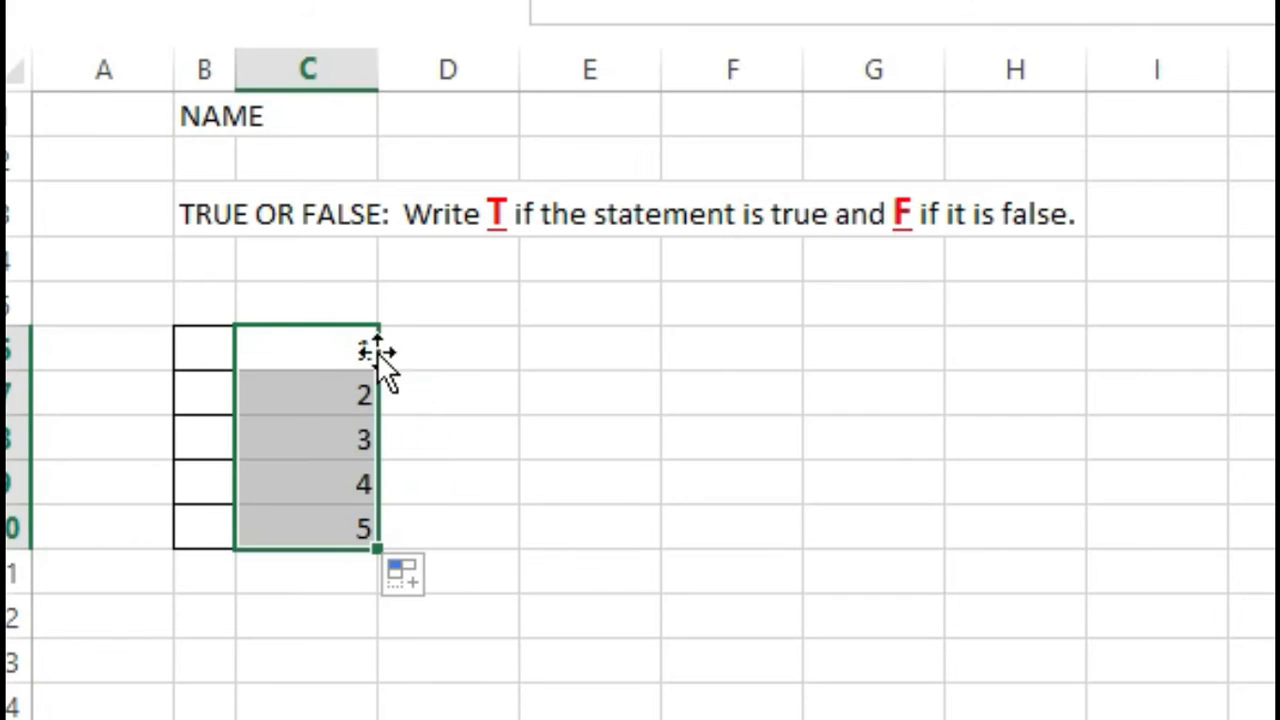
drag(386, 75, 304, 80)
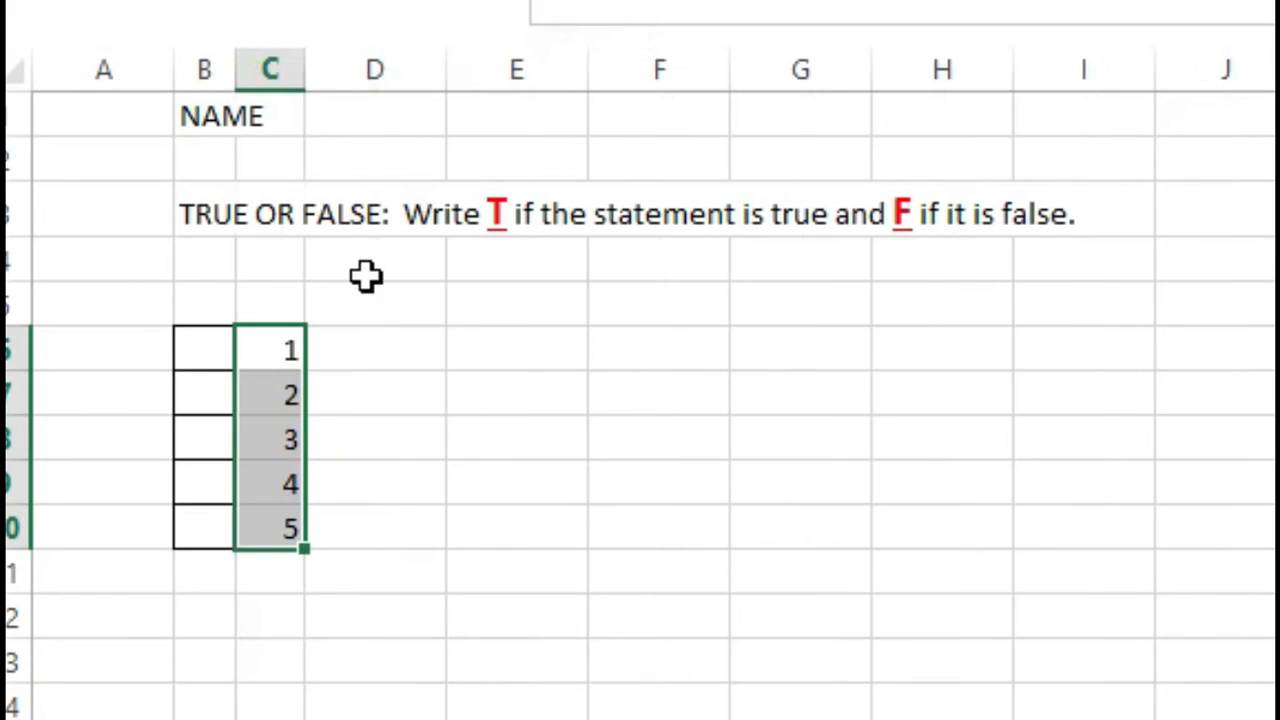
Make the item numbers in C6:C10 red and center them in their cells
click(420, 410)
drag(286, 349, 297, 526)
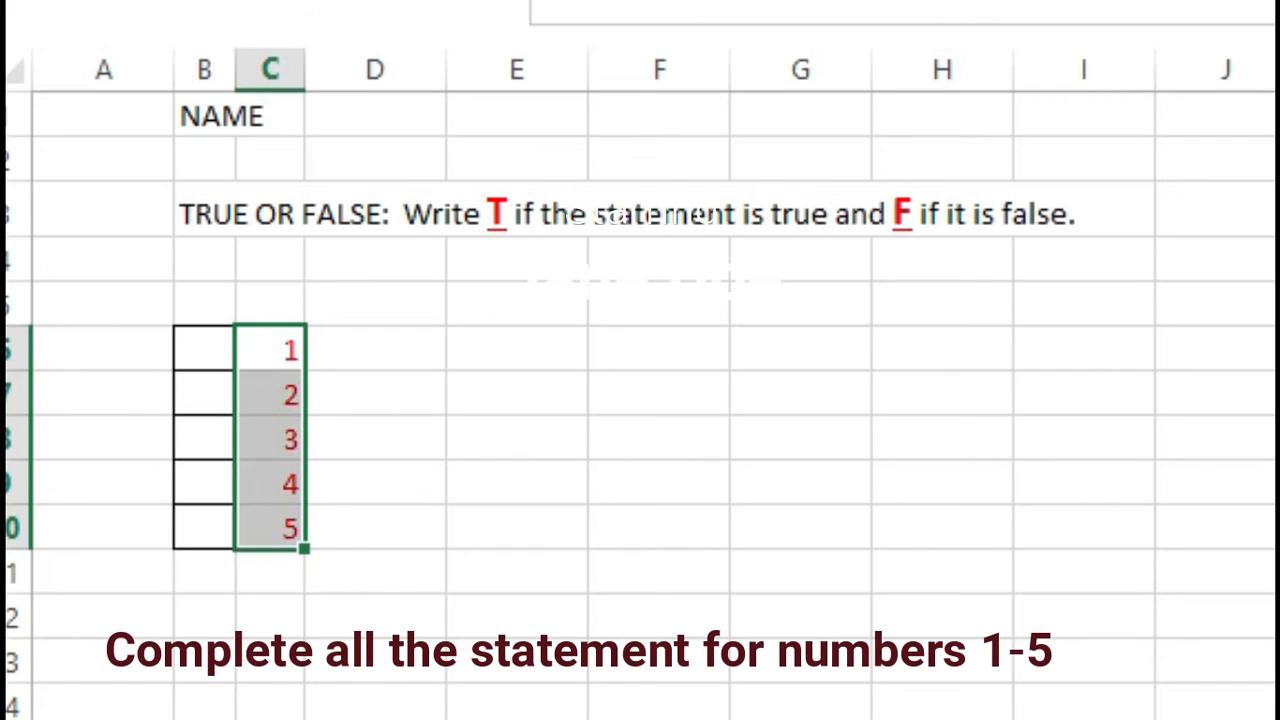
click(680, 290)
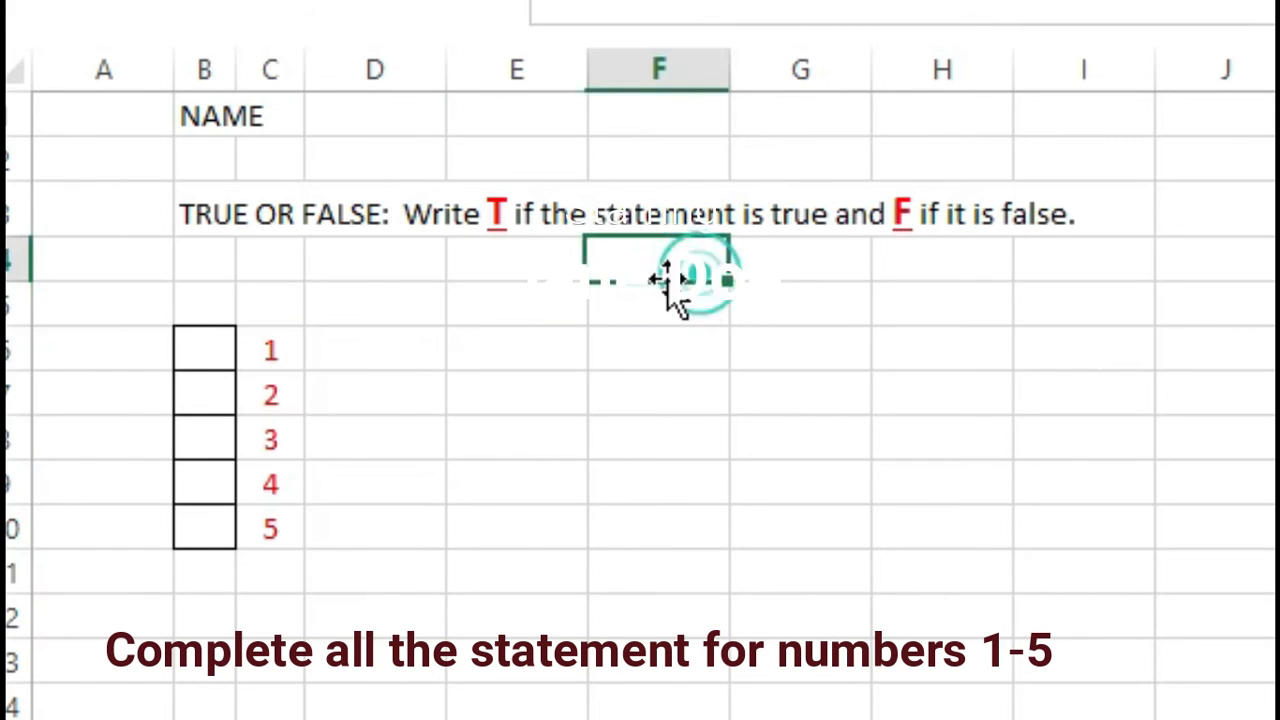
Widen column D to fit full sentences and enter "MS Excel rows uses letter to represent" in D6
click(404, 355)
drag(447, 70, 944, 145)
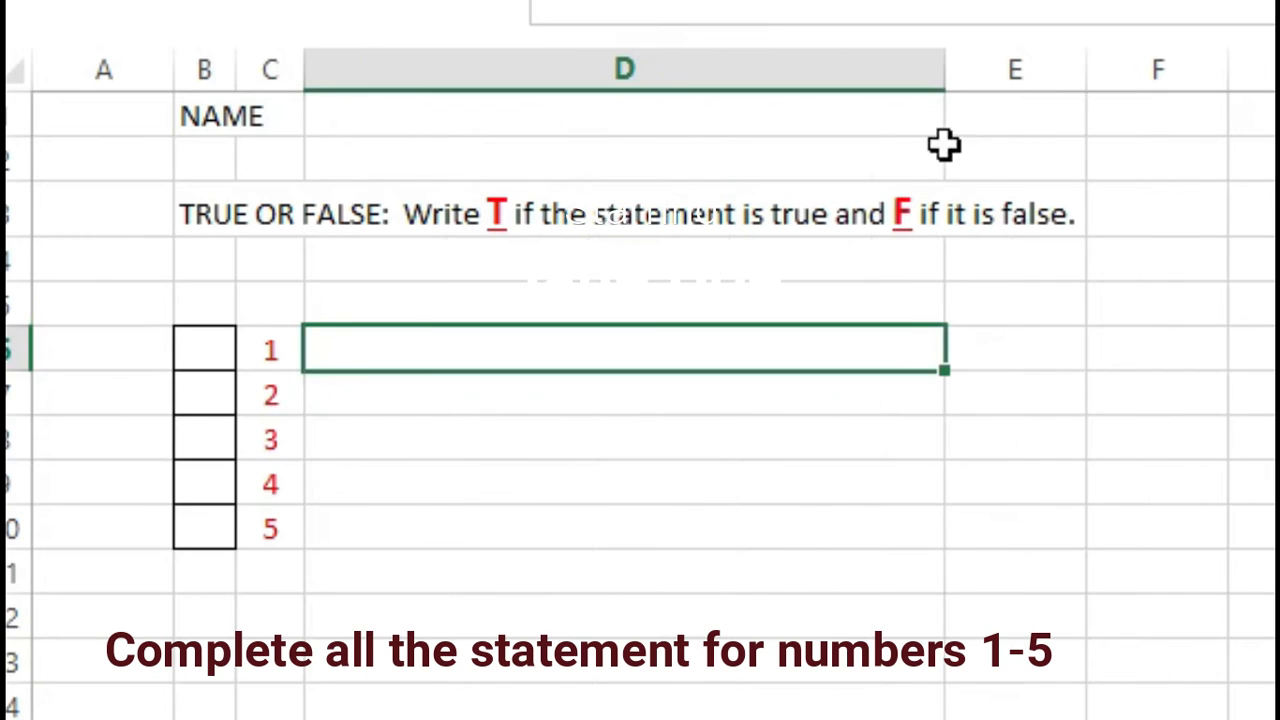
click(529, 474)
click(448, 362)
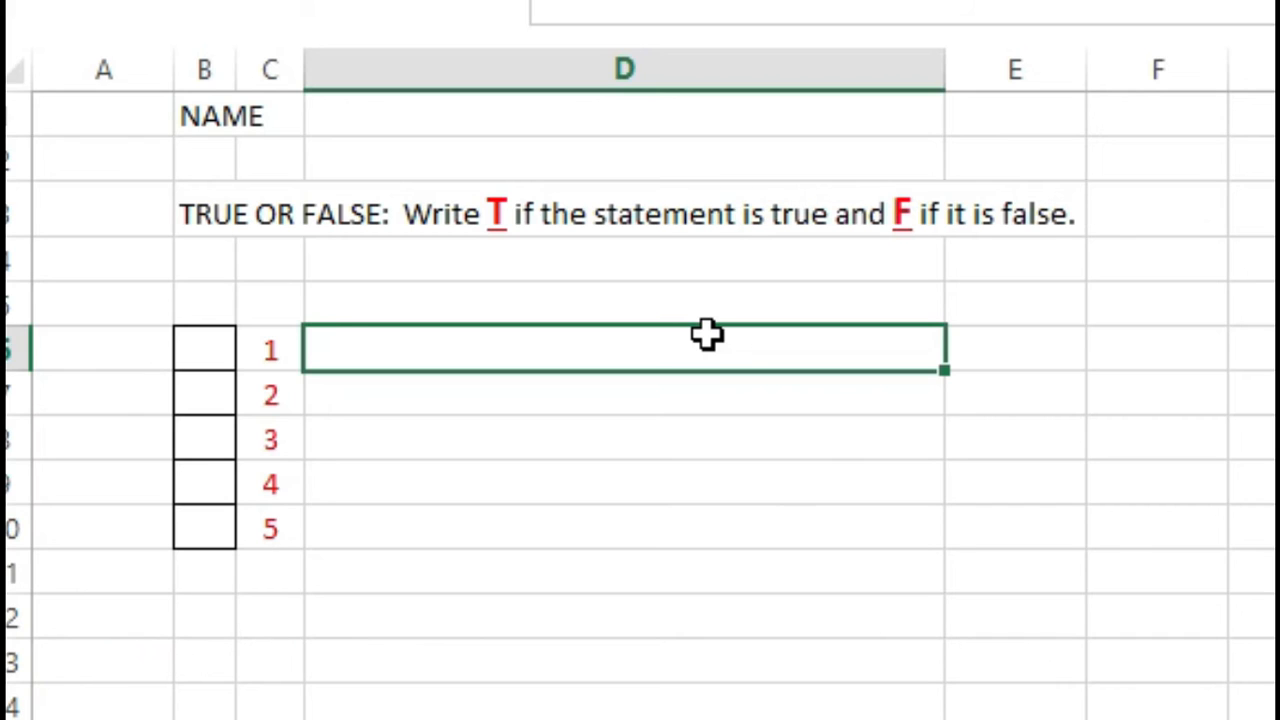
text(MS Excel rows uses letter to represent)
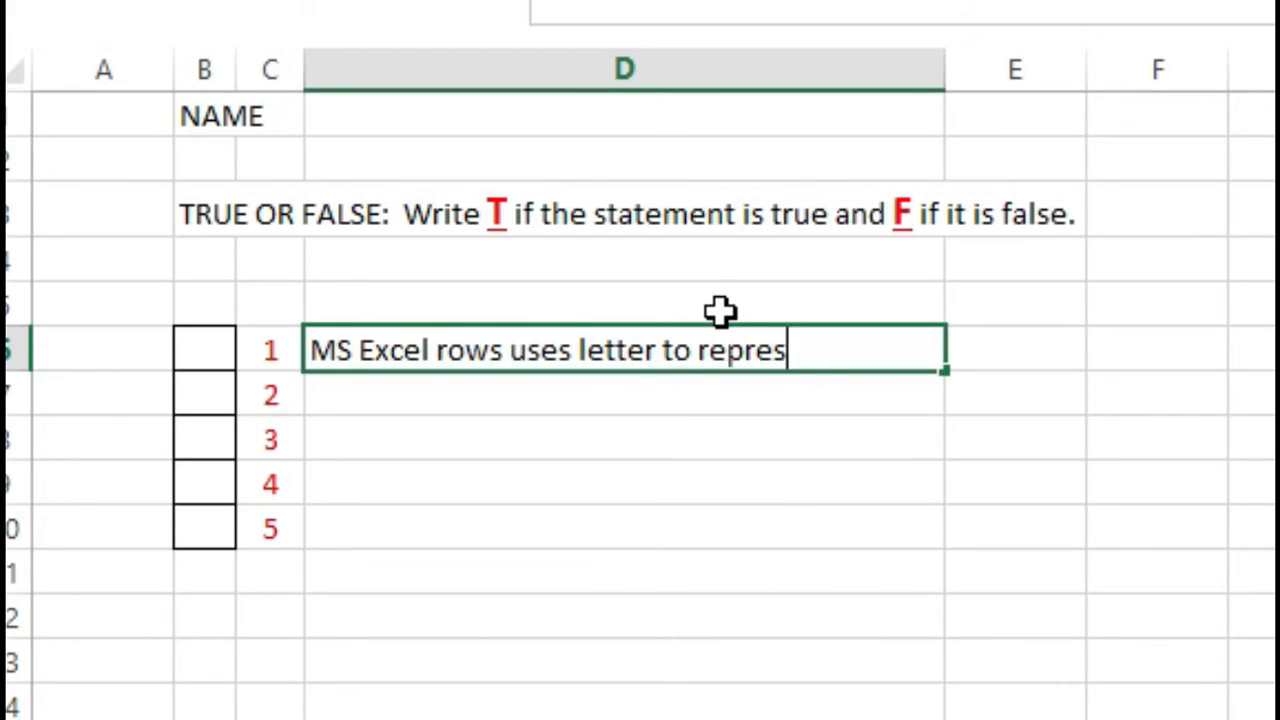
key(Return)
text(MS Excel columns useslet)
key(BackSpace)
key(BackSpace)
key(BackSpace)
key(BackSpace)
key(BackSpace)
key(BackSpace)
key(BackSpace)
key(BackSpace)
key(BackSpace)
key(BackSpace)
key(BackSpace)
key(BackSpace)
key(BackSpace)
key(BackSpace)
key(Escape)
Move the statement about Excel rows from D6 down to D7 beside item 2
key(Up)
key(ctrl+x)
key(Down)
key(ctrl+v)
key(Up)
text(The Excel File)
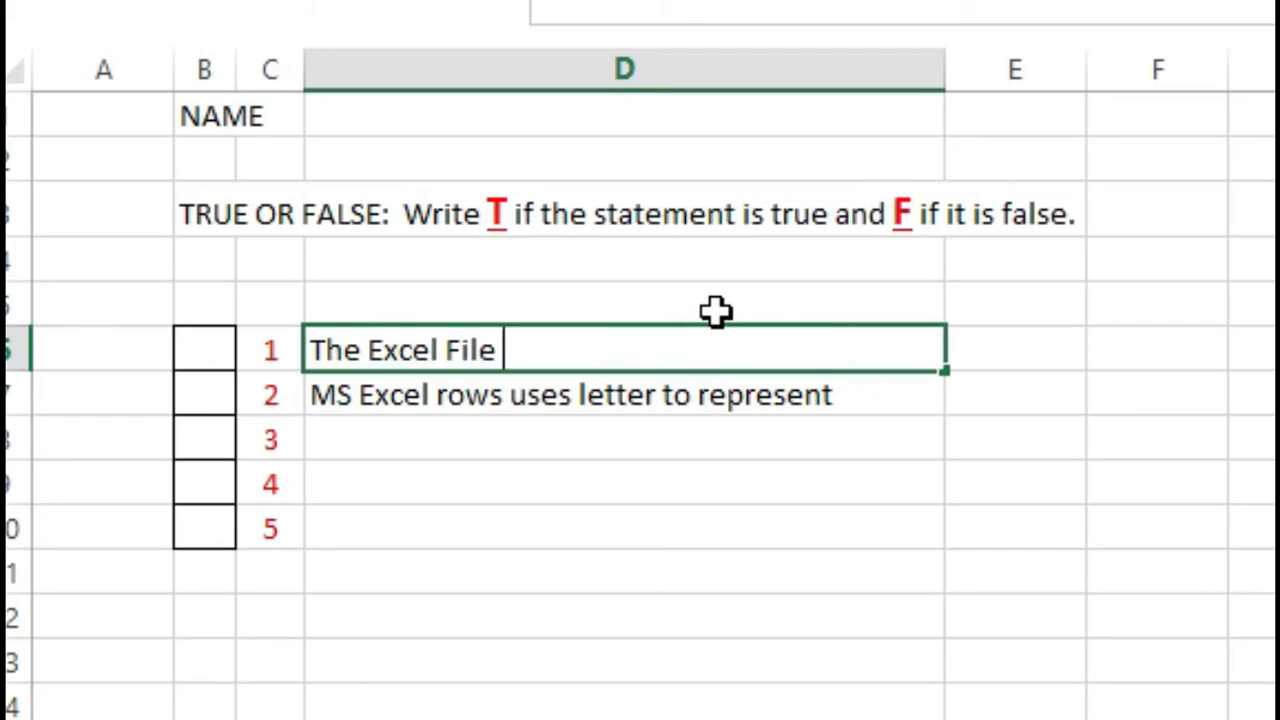
key(BackSpace)
key(BackSpace)
key(BackSpace)
key(BackSpace)
key(BackSpace)
key(BackSpace)
key(BackSpace)
key(BackSpace)
key(BackSpace)
key(BackSpace)
key(BackSpace)
key(BackSpace)
key(BackSpace)
key(BackSpace)
key(BackSpace)
Enter the statement "Menus and Tool bars are called ribbon" in D6 for item 1
text(Menus and Tool bars are called ribbon)
key(Return)
key(Return)
text(The position of the cell is called name box)
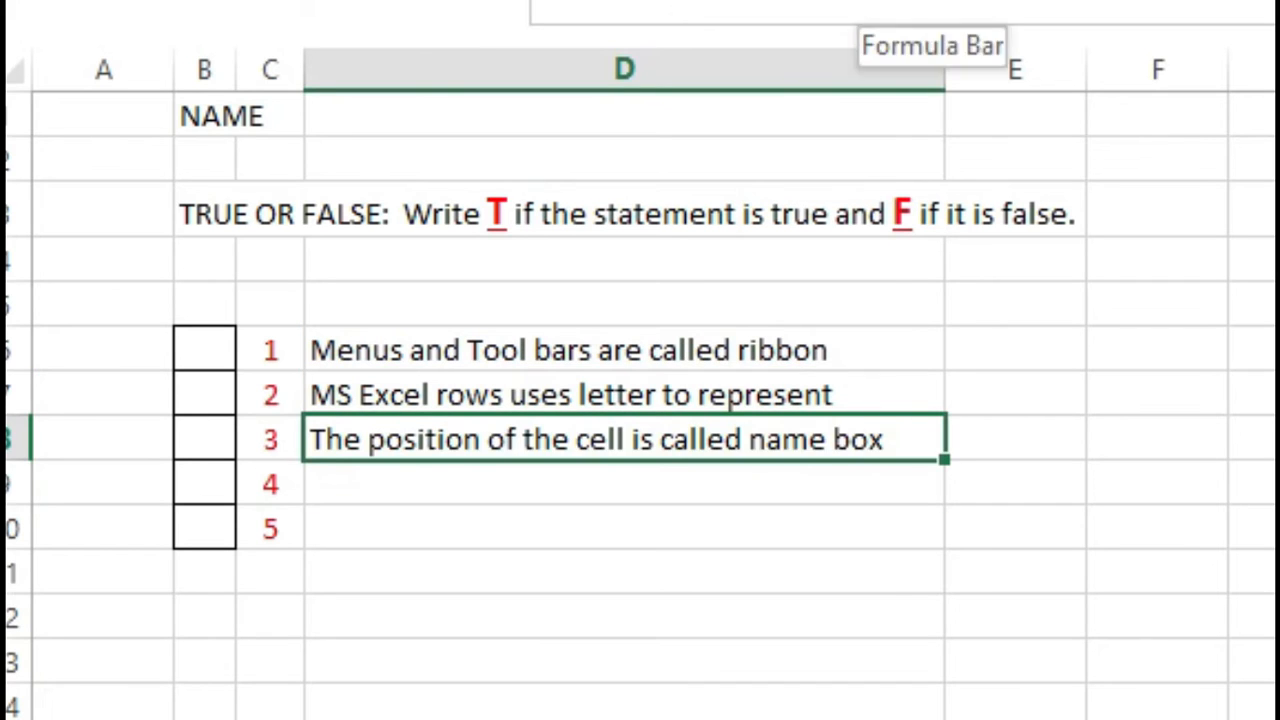
key(BackSpace)
key(BackSpace)
key(BackSpace)
key(BackSpace)
key(BackSpace)
key(BackSpace)
key(BackSpace)
key(BackSpace)
key(BackSpace)
key(BackSpace)
key(BackSpace)
key(BackSpace)
key(BackSpace)
key(BackSpace)
key(BackSpace)
key(BackSpace)
key(BackSpace)
key(BackSpace)
key(BackSpace)
key(BackSpace)
text(o check the value of the cell)
key(BackSpace)
key(BackSpace)
key(BackSpace)
key(BackSpace)
key(BackSpace)
key(BackSpace)
key(BackSpace)
key(BackSpace)
key(BackSpace)
key(BackSpace)
key(BackSpace)
key(BackSpace)
key(BackSpace)
key(BackSpace)
key(BackSpace)
key(BackSpace)
key(BackSpace)
key(BackSpace)
key(BackSpace)
key(BackSpace)
Enter the statement "The name box is the value of the cell" in D8 for item 3
text(he name box ide)
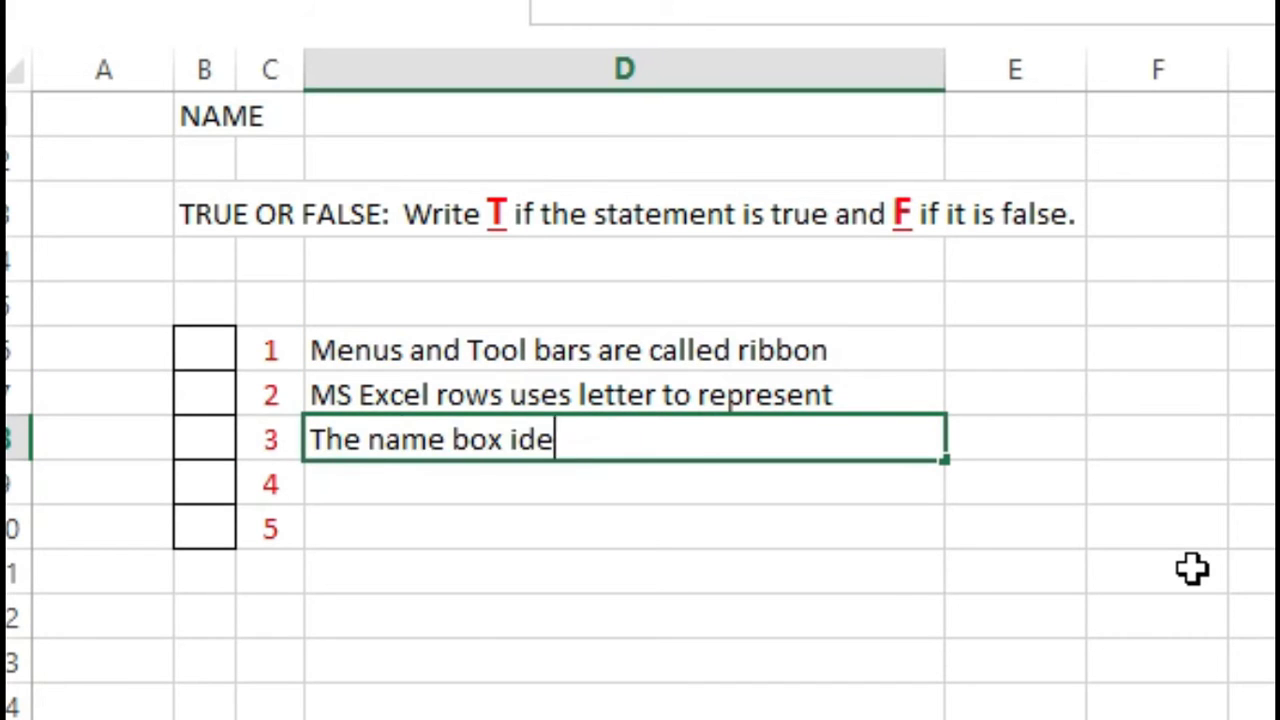
text(ntifies the value of the cell)
key(BackSpace)
key(BackSpace)
key(BackSpace)
key(BackSpace)
key(BackSpace)
key(BackSpace)
key(BackSpace)
key(BackSpace)
key(BackSpace)
key(BackSpace)
key(BackSpace)
key(BackSpace)
key(BackSpace)
key(BackSpace)
key(BackSpace)
key(BackSpace)
key(BackSpace)
key(BackSpace)
key(BackSpace)
key(BackSpace)
text(is the value of the cell)
key(Return)
Enter "The formula always start with equal sign" in D9 and "To change the height of the row" in D10
text(The formula always start with equal sign)
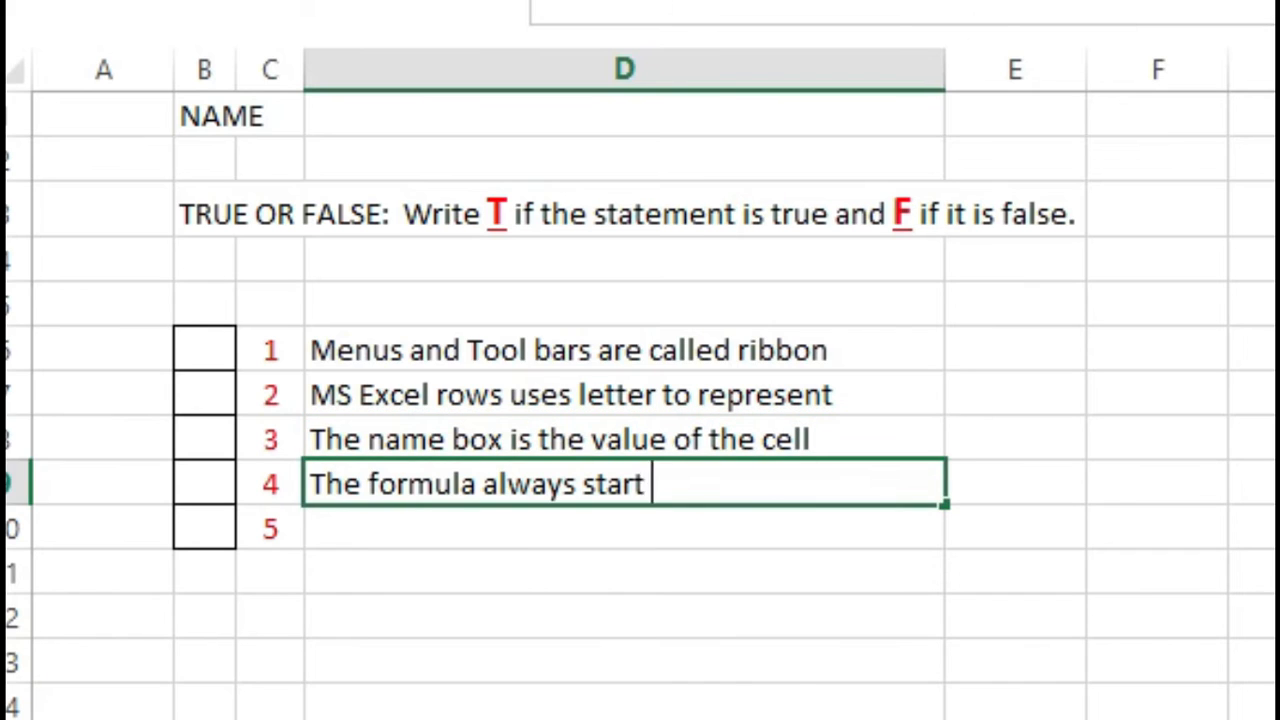
key(Return)
text(To change the height of the row)
key(Left)
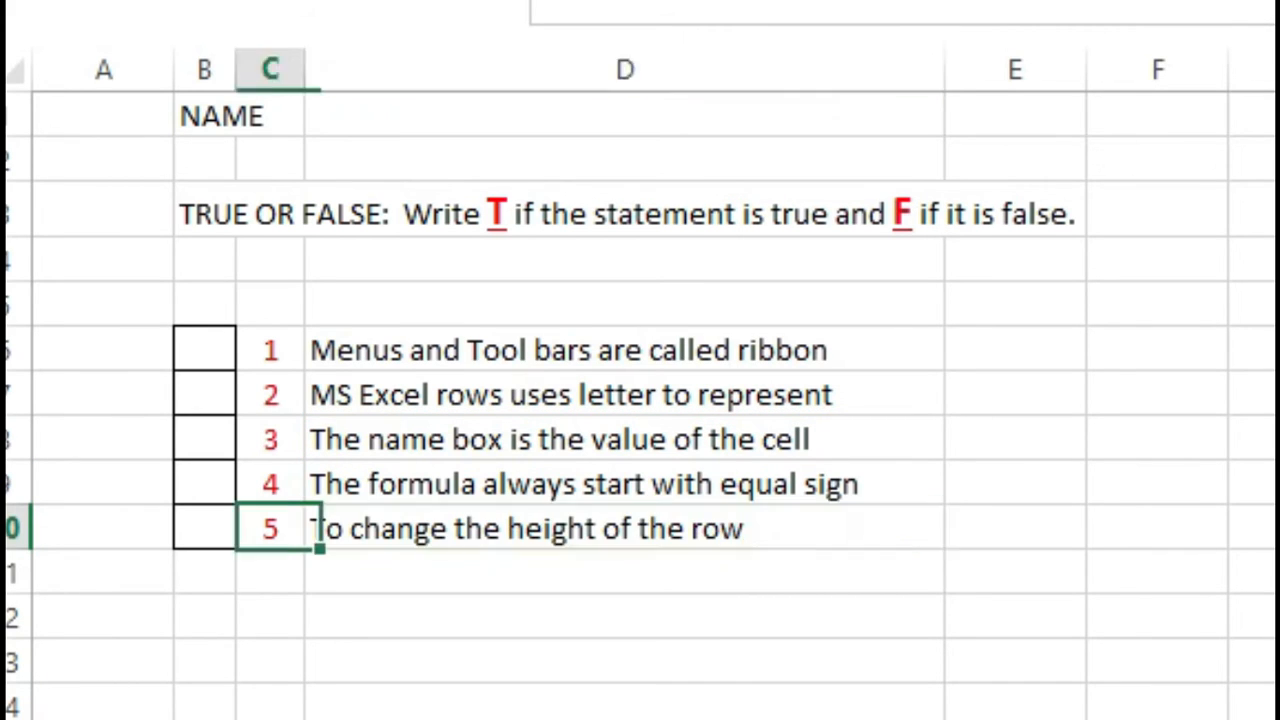
Reword the item 5 statement in D10 to "Cell format changes the height of the row"
key(Right)
key(F2)
key(Home)
key(Delete)
key(Delete)
text(Cell format)
key(Right)
key(Right)
key(Right)
key(Right)
key(Right)
key(Right)
key(Right)
text(s)
Enter T as the answer for all five items in B6:B10
click(204, 349)
text(T)
key(Return)
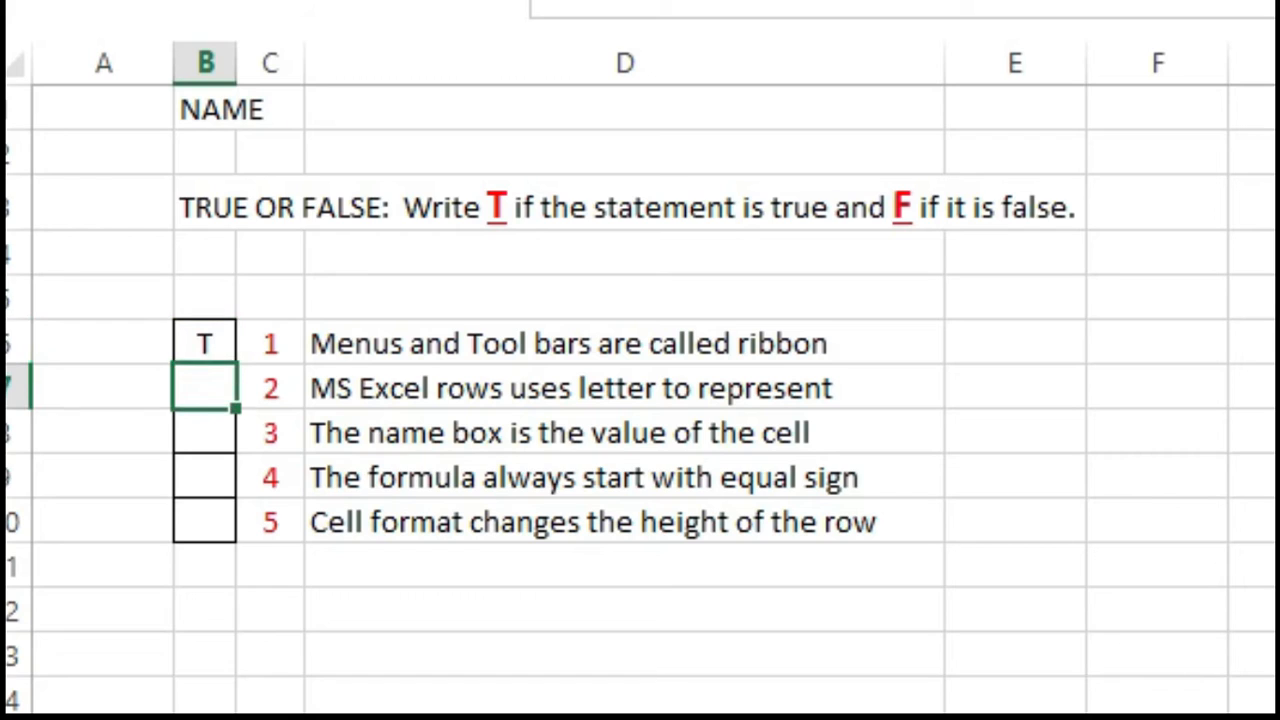
text(T)
key(Return)
text(T)
key(Return)
text(T)
key(Return)
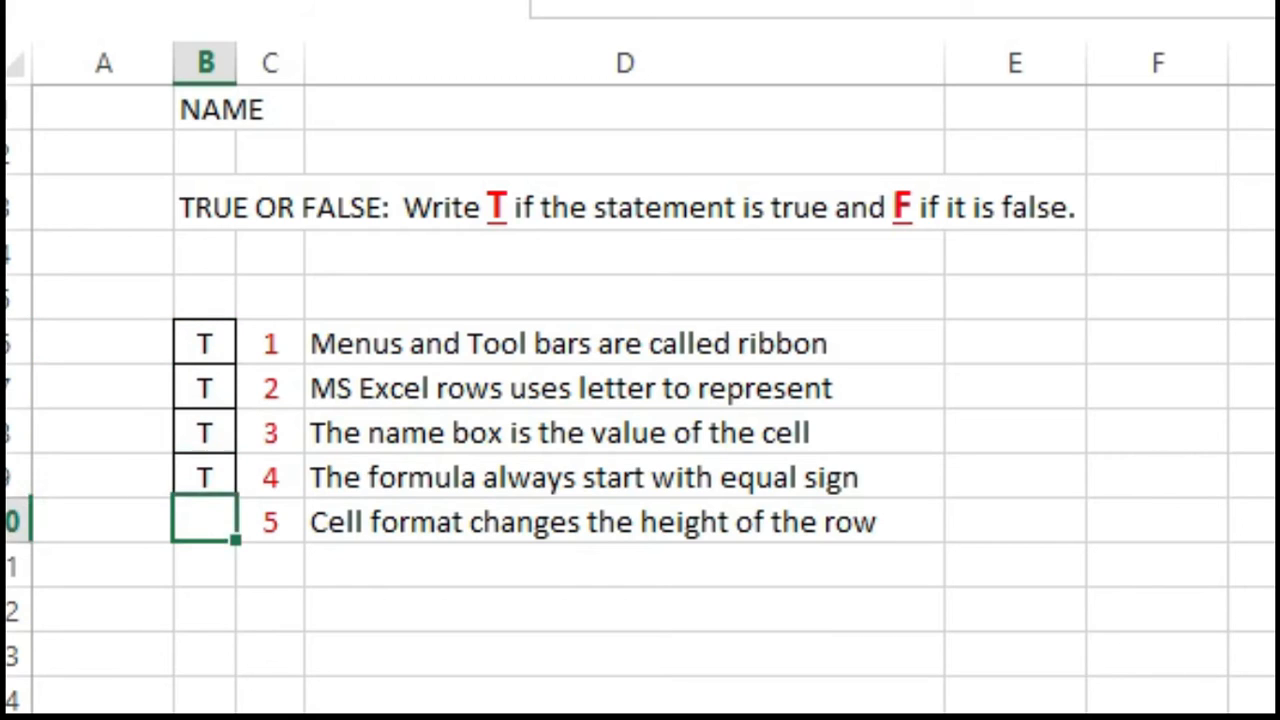
text(T)
key(Return)
Fill the answer cells B6:B10 with light gold and change the answers for items 2 and 3 to F
key(Up)
key(Up)
key(Up)
key(Up)
key(Up)
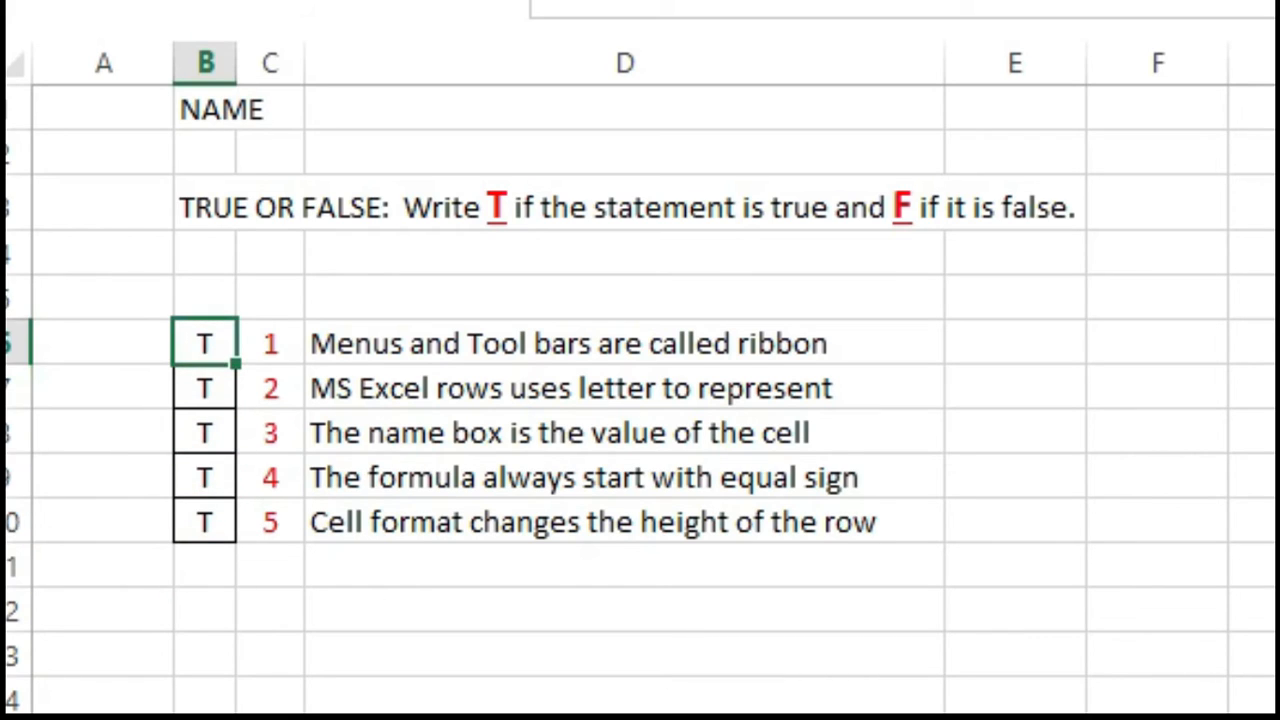
key(shift+Down)
key(shift+Down)
key(shift+Down)
key(shift+Down)
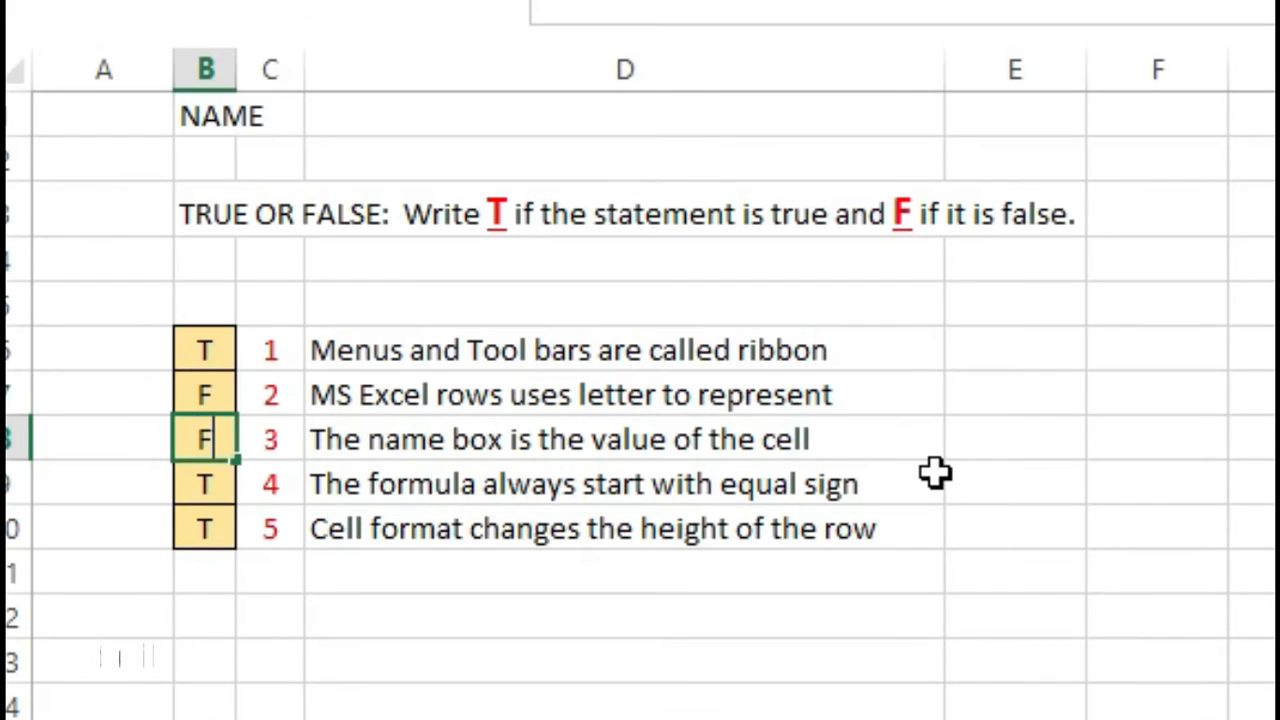
key(Return)
key(Down)
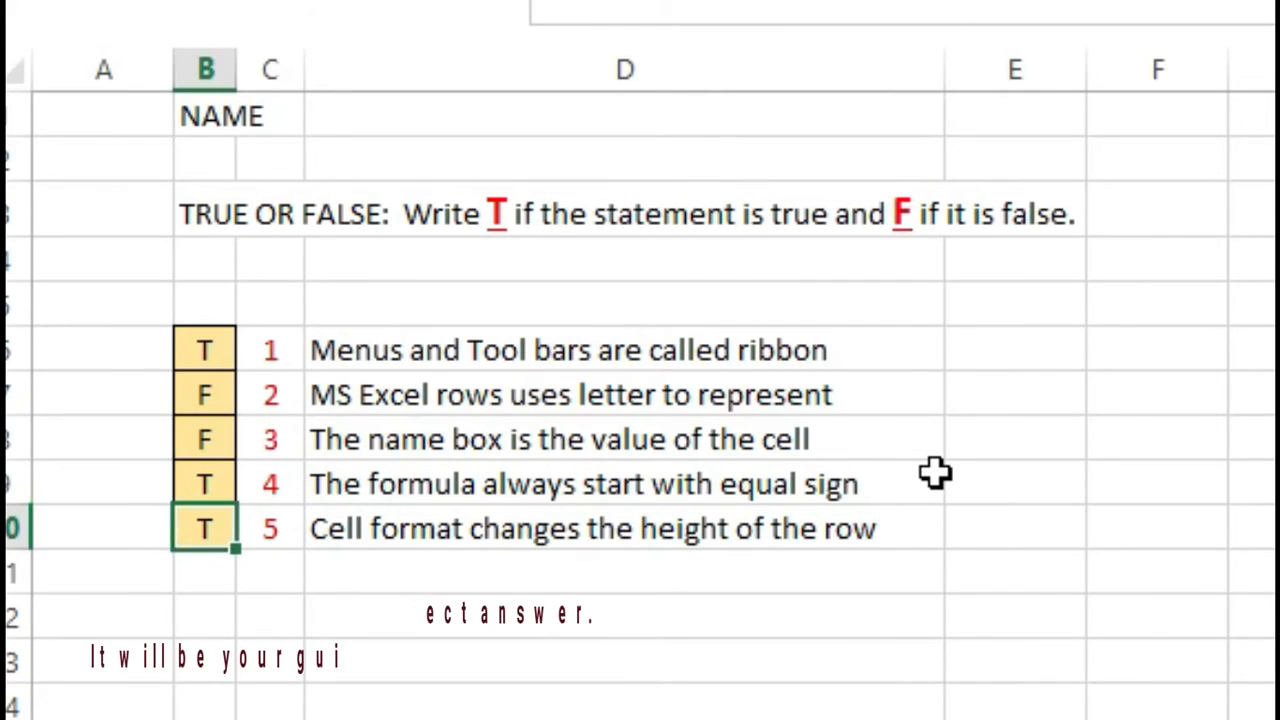
Enter the formula =IF(B6="T",1,0) in A6 to check the answer to item 1
key(Up)
key(Up)
key(Up)
key(Up)
key(Left)
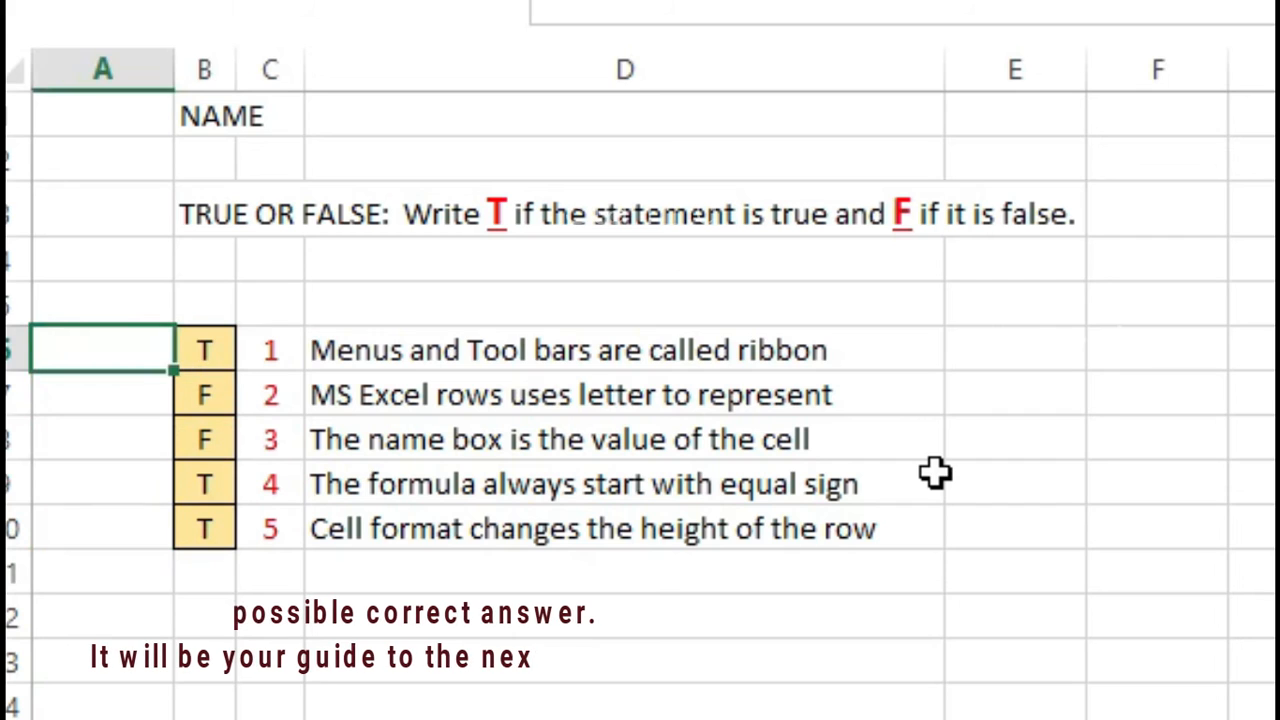
text(=IF)
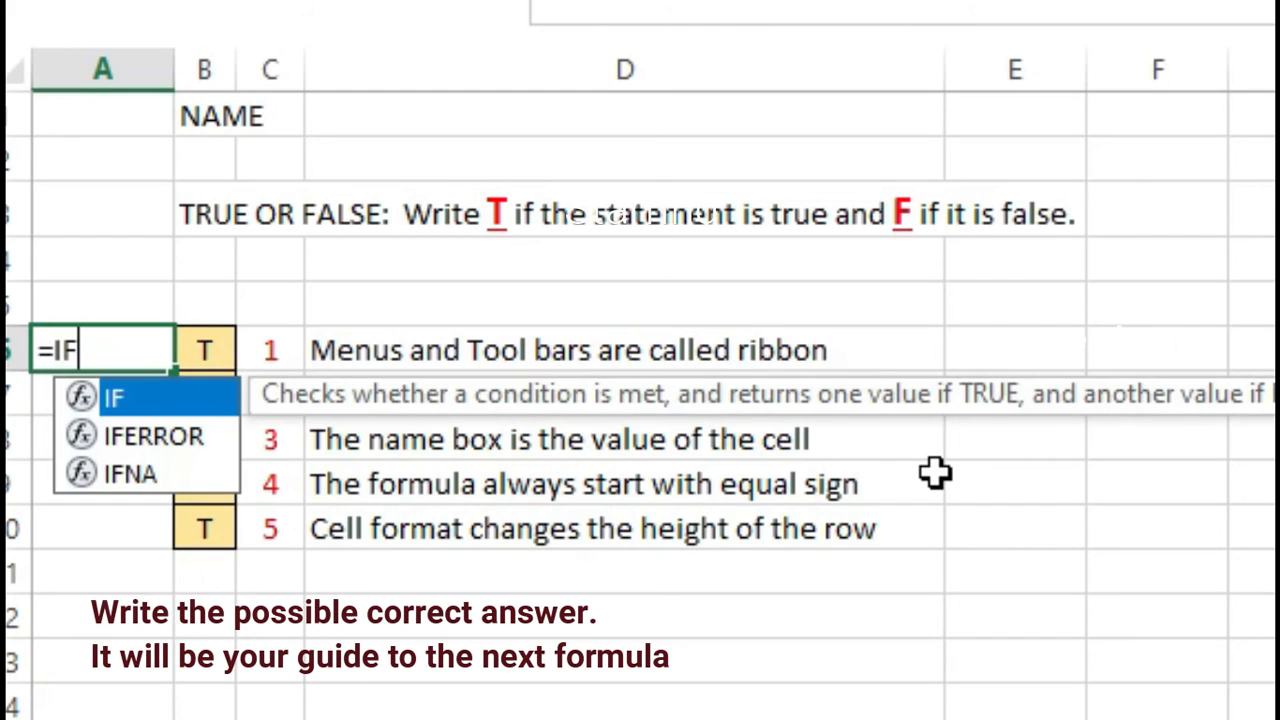
text(()
key(Right)
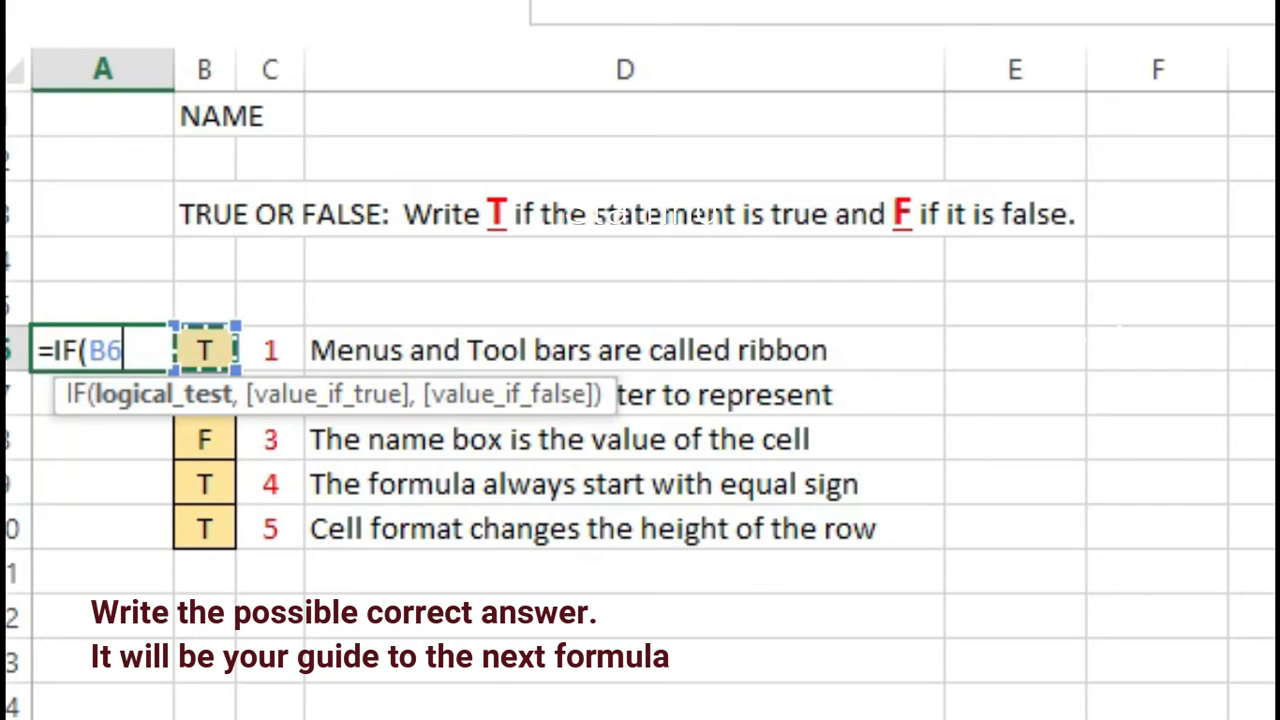
click(645, 6)
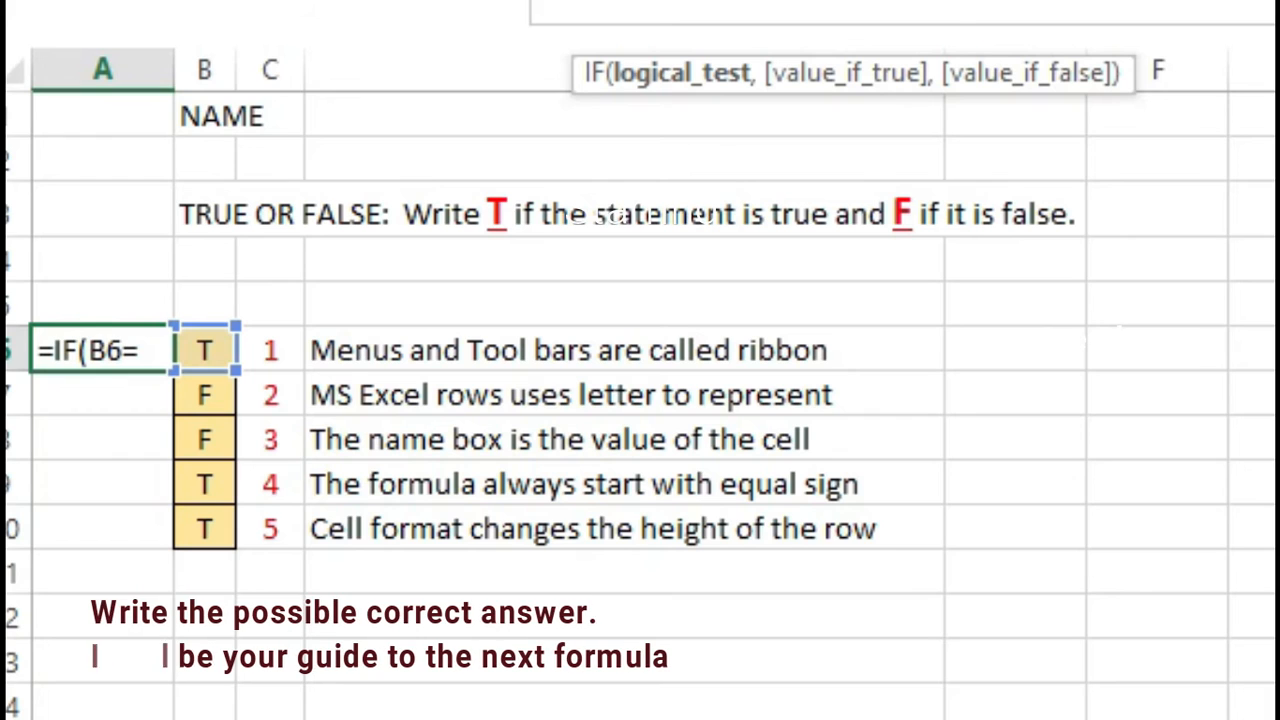
text("")
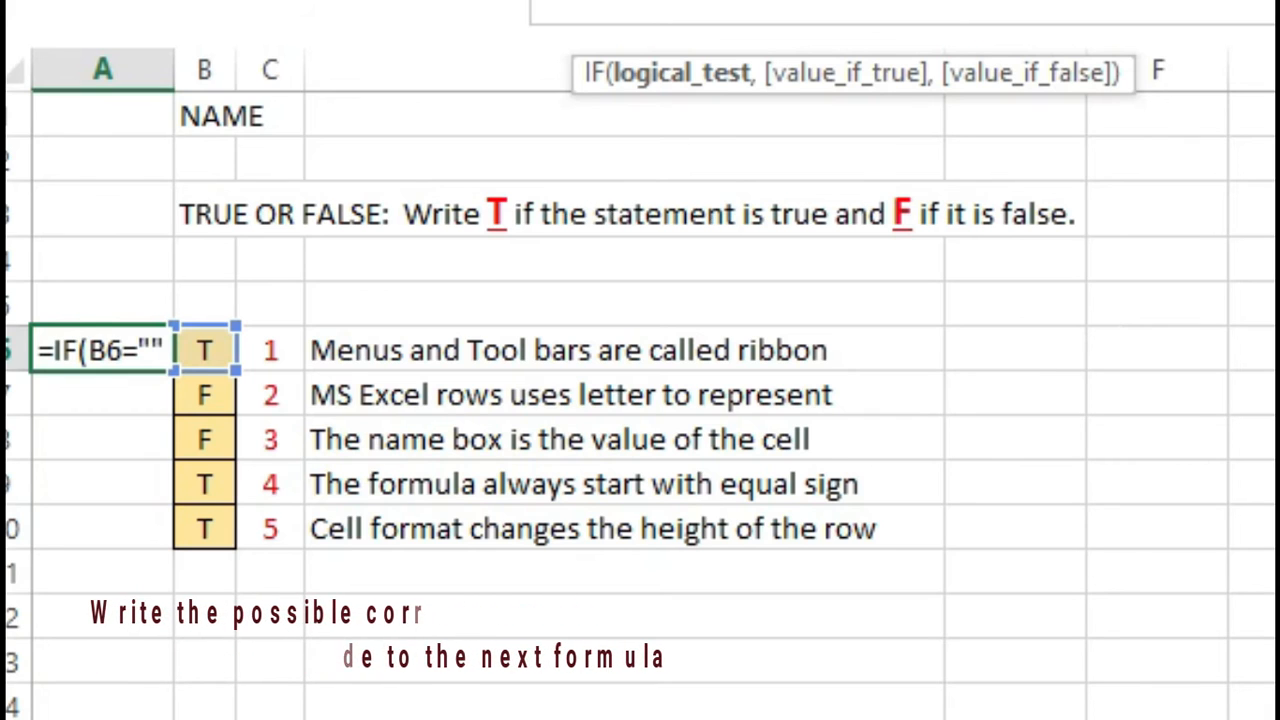
key(Left)
text(T)
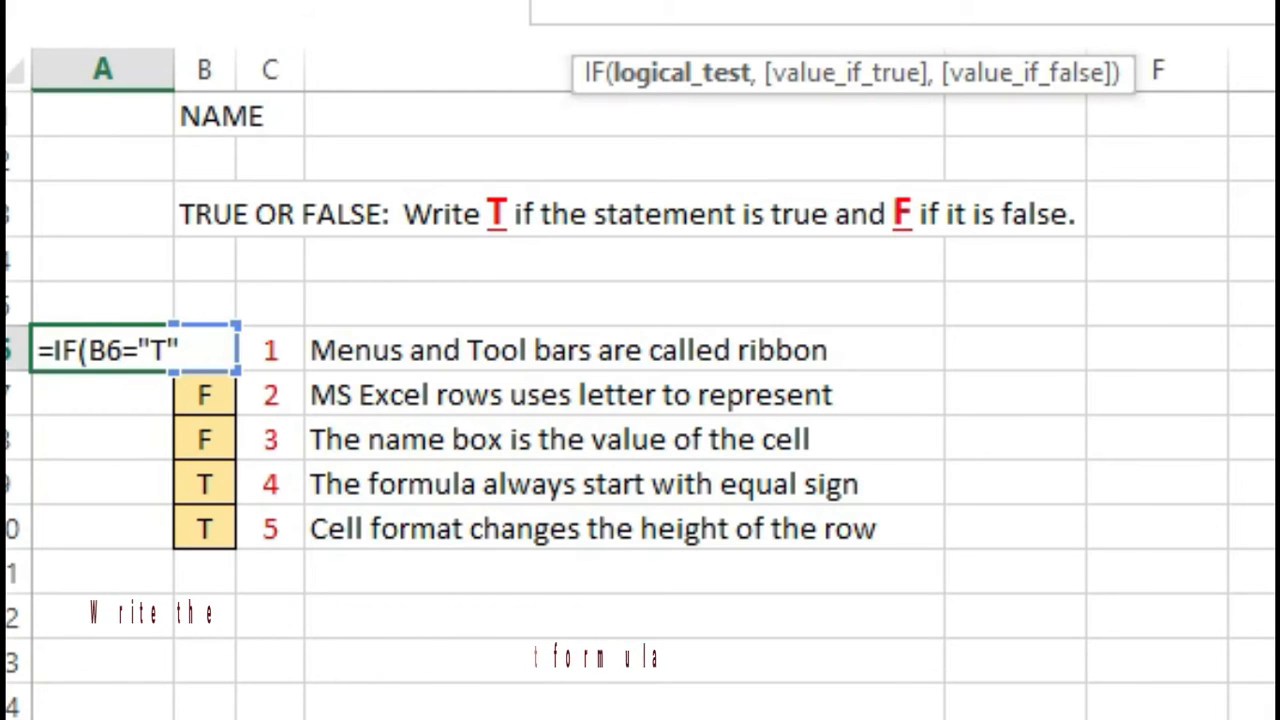
key(Right)
text(,1,)
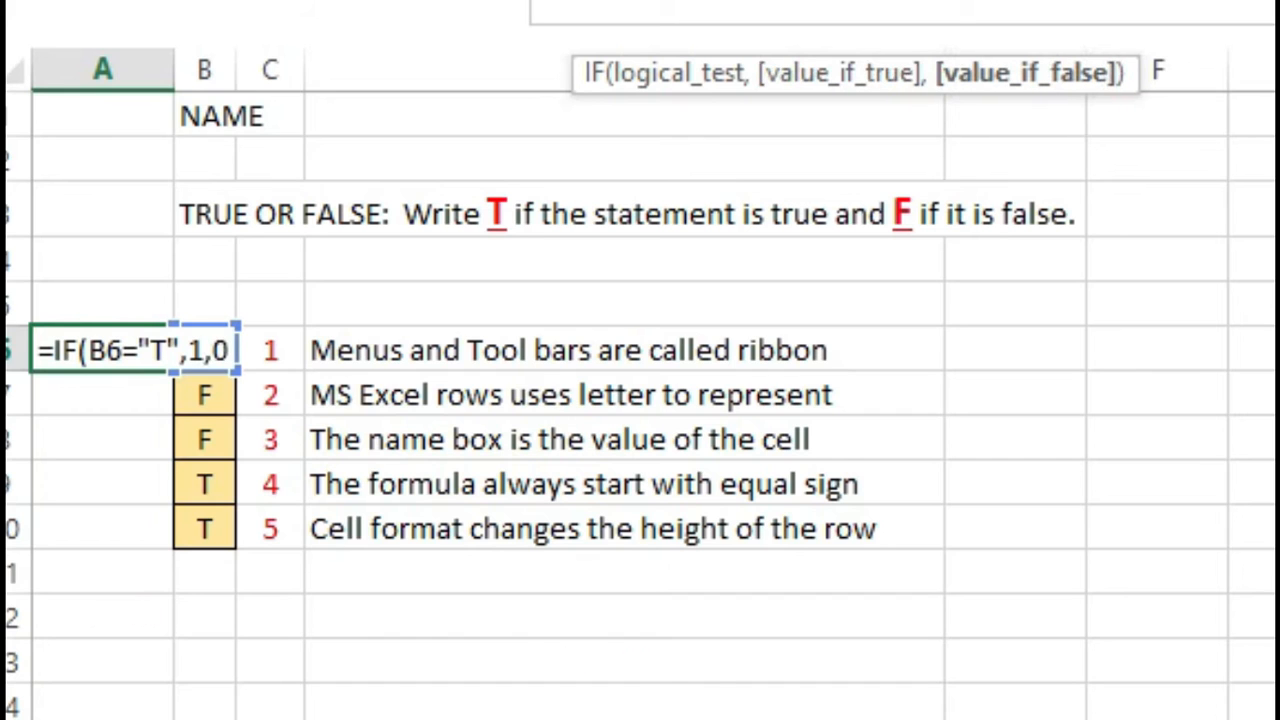
text(0)
key(Return)
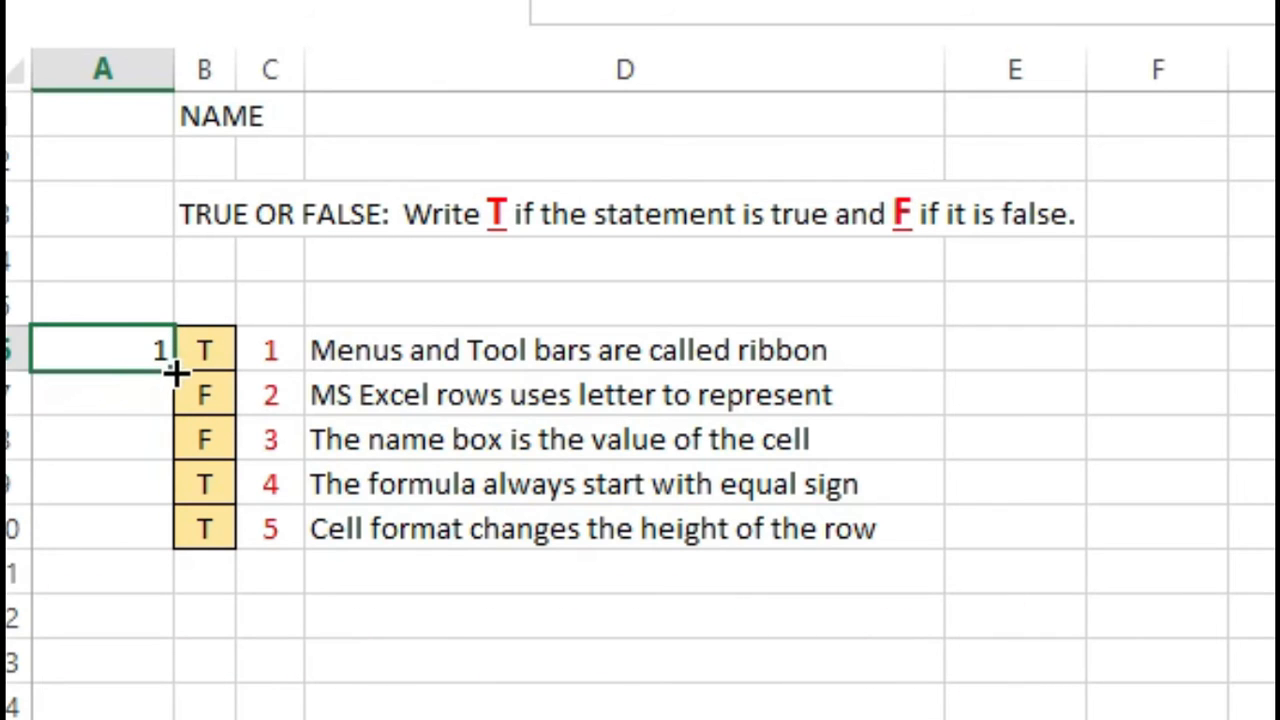
Copy the A6 formula down through A10 and change the item 2 and 3 formulas to score 1 for F
drag(175, 371, 165, 535)
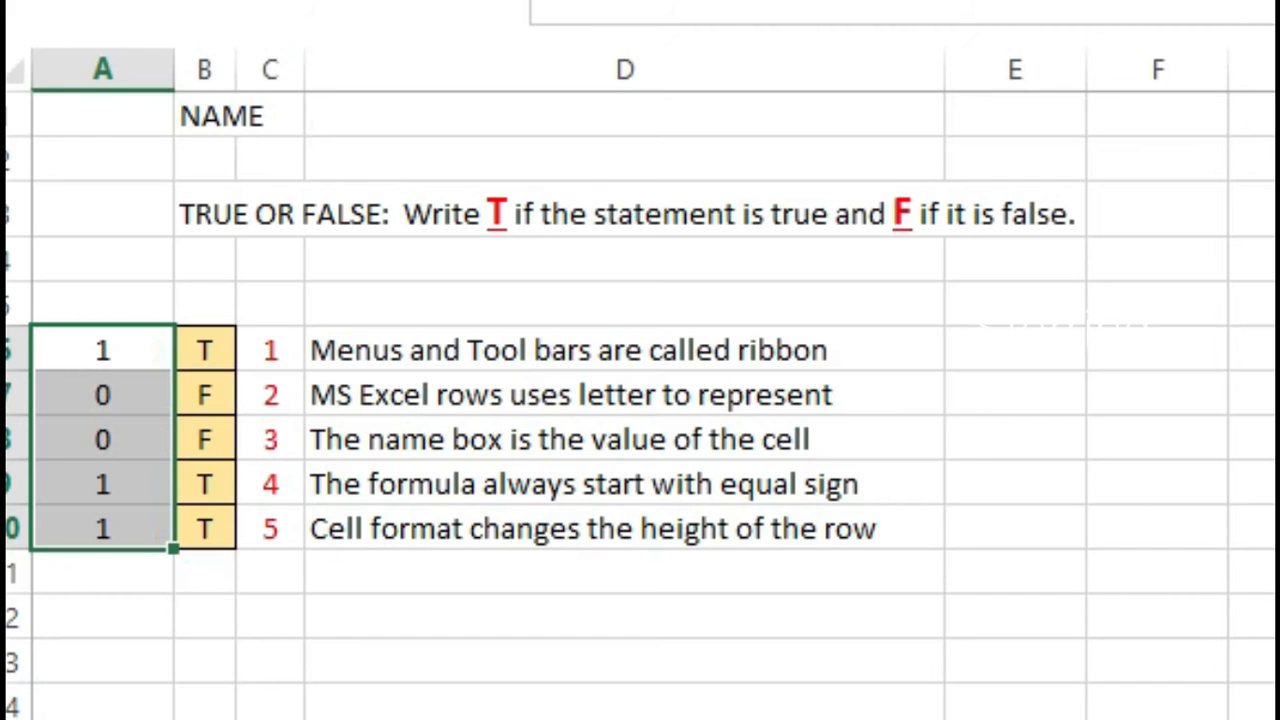
double_click(118, 394)
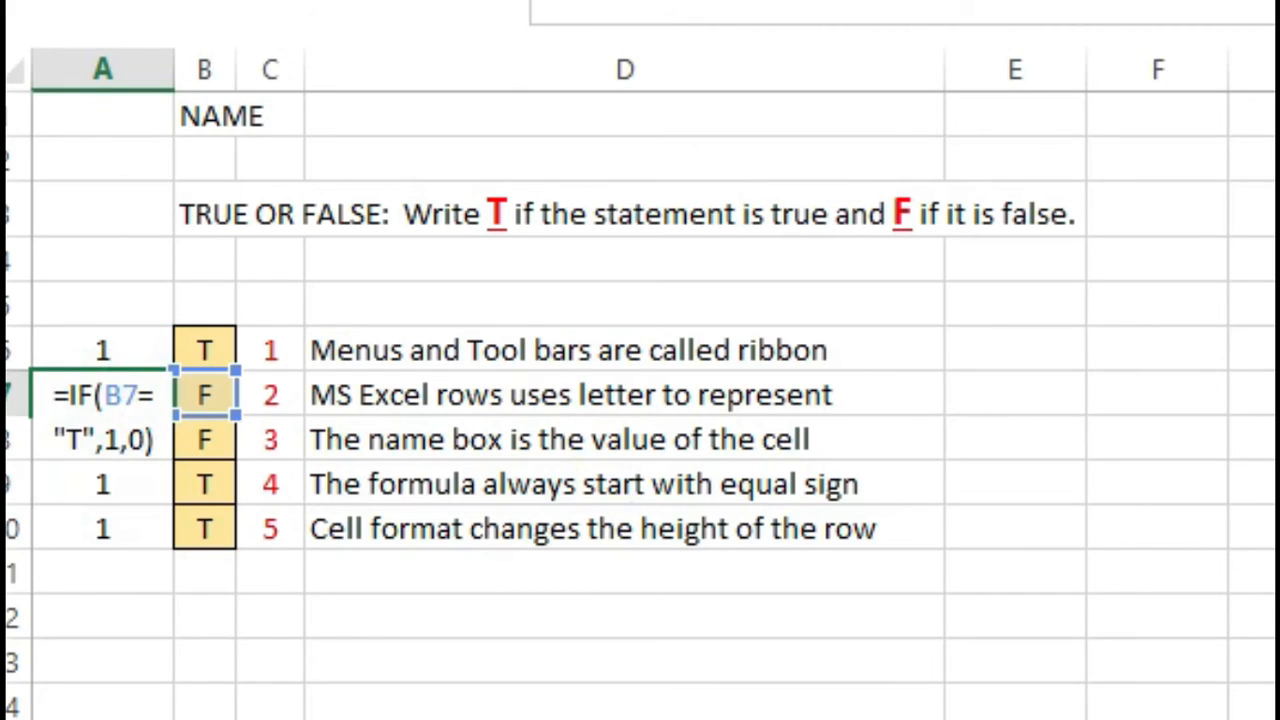
click(1256, 572)
click(115, 405)
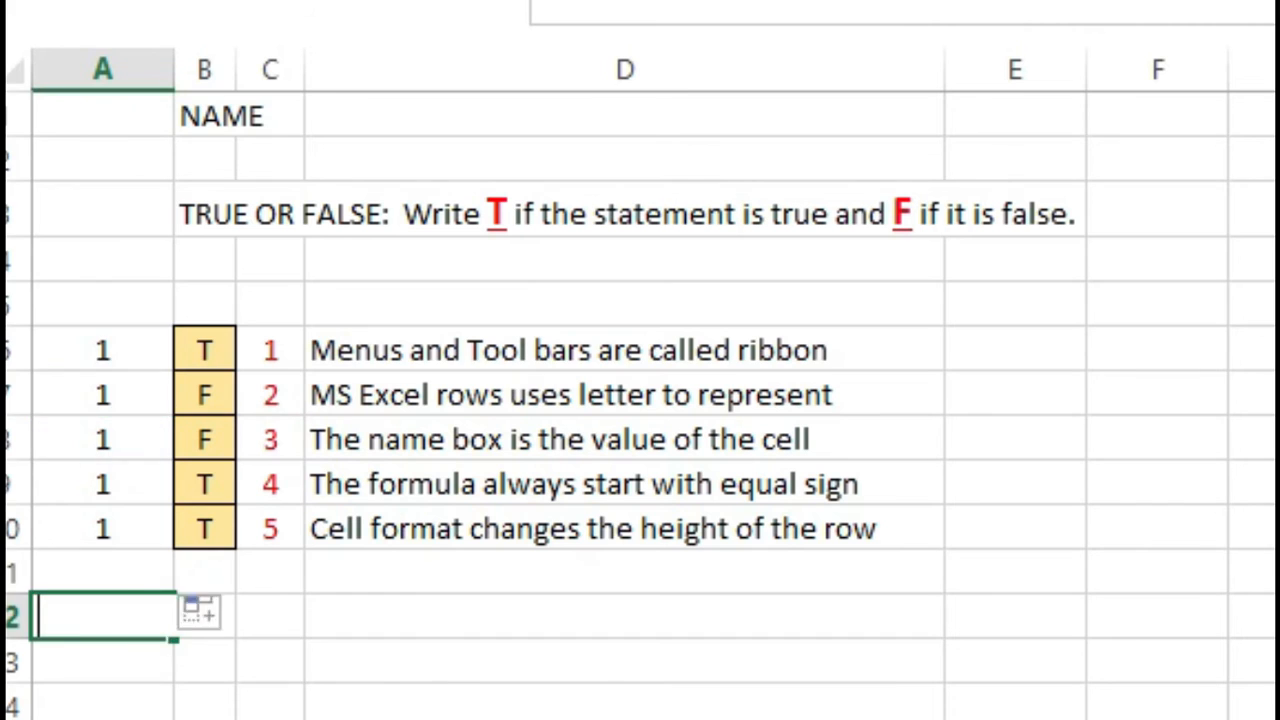
Total the item scores in A12 with AutoSum over A6:A11 and review the resulting formula
key(alt+=)
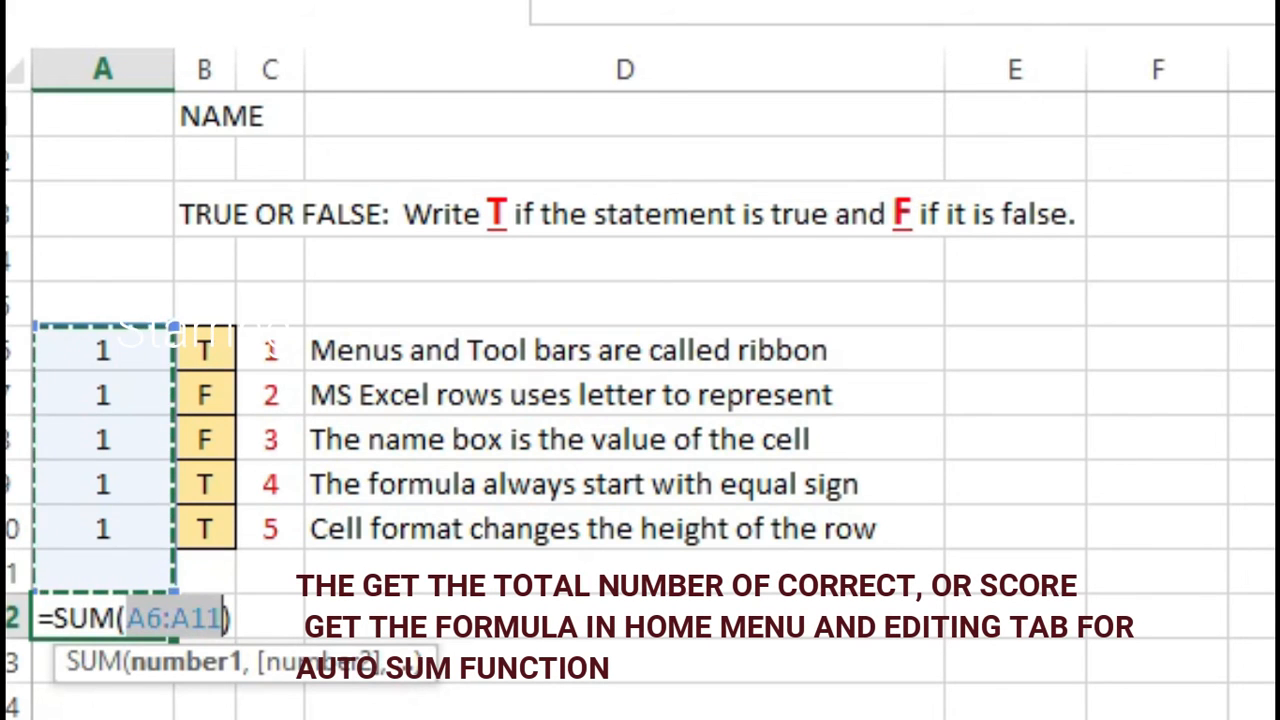
key(Return)
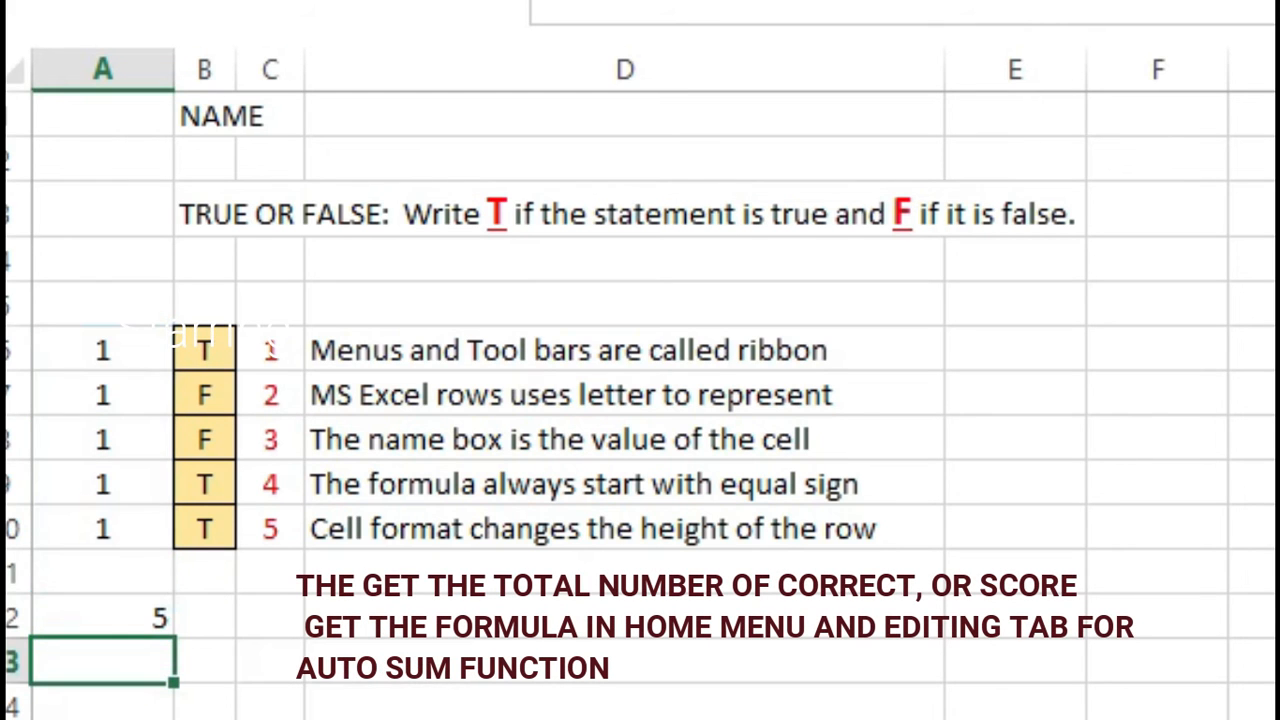
double_click(92, 618)
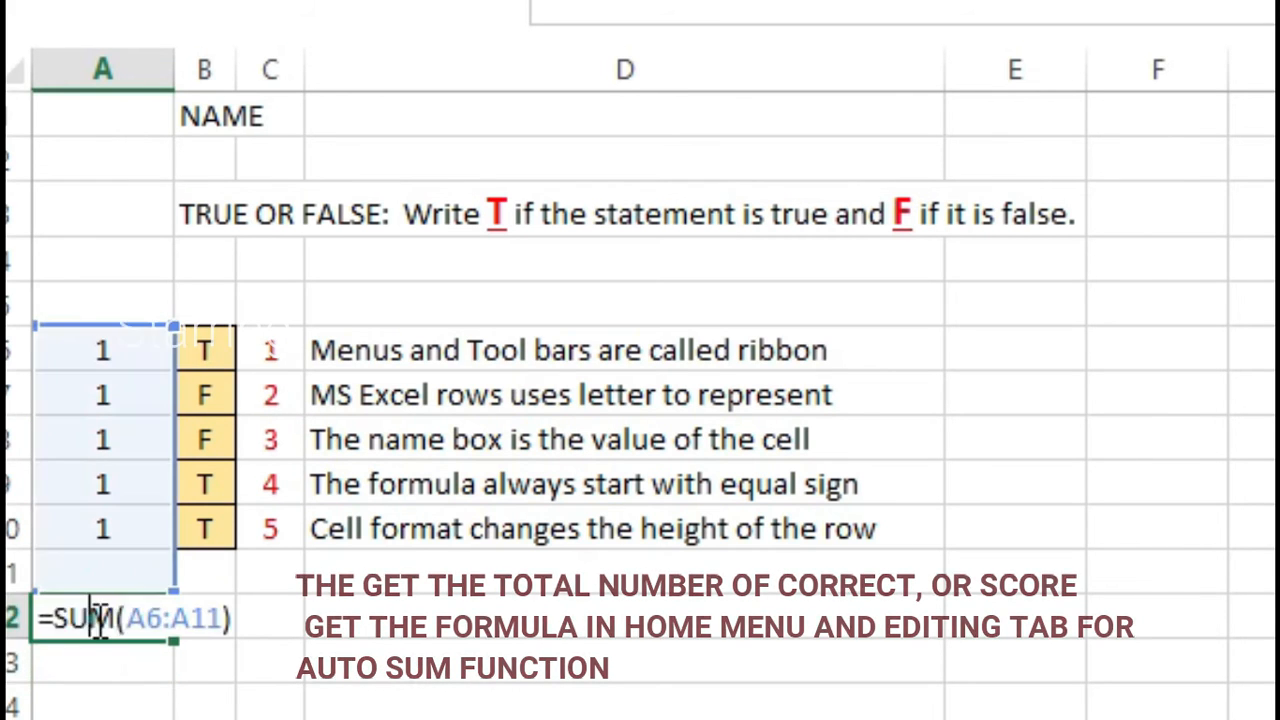
click(905, 655)
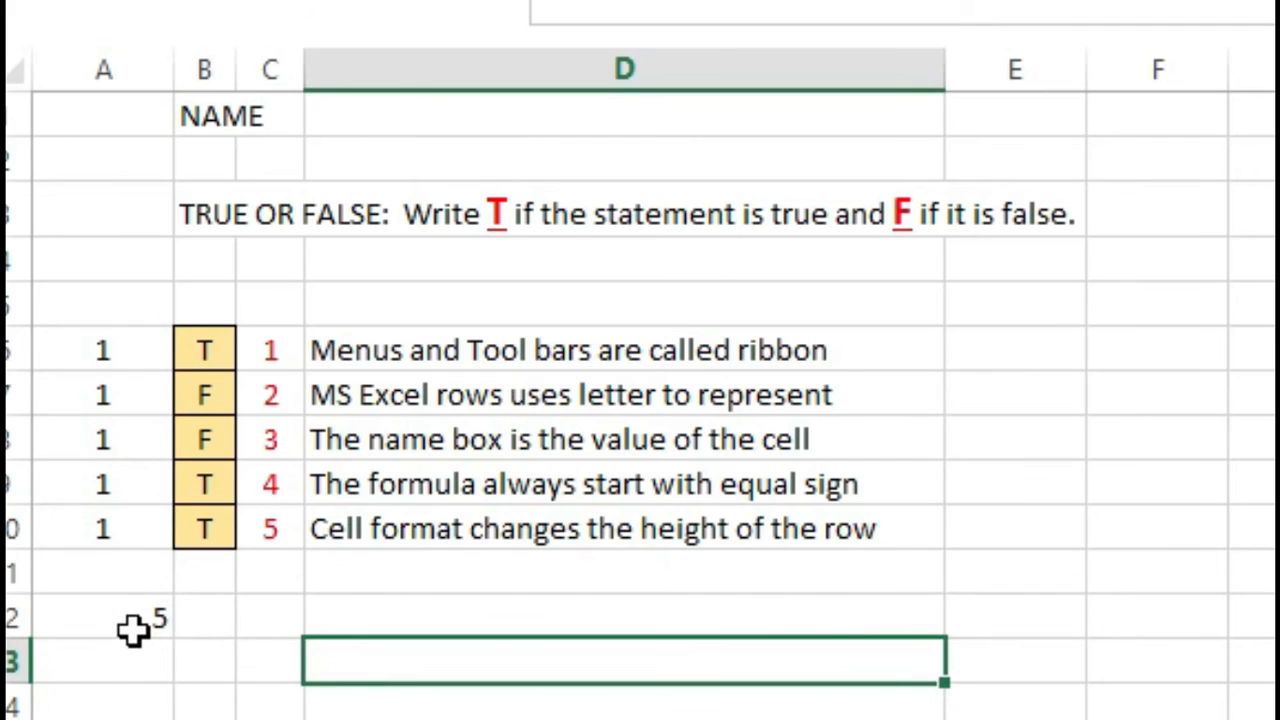
double_click(110, 620)
text(F17A6:A11))
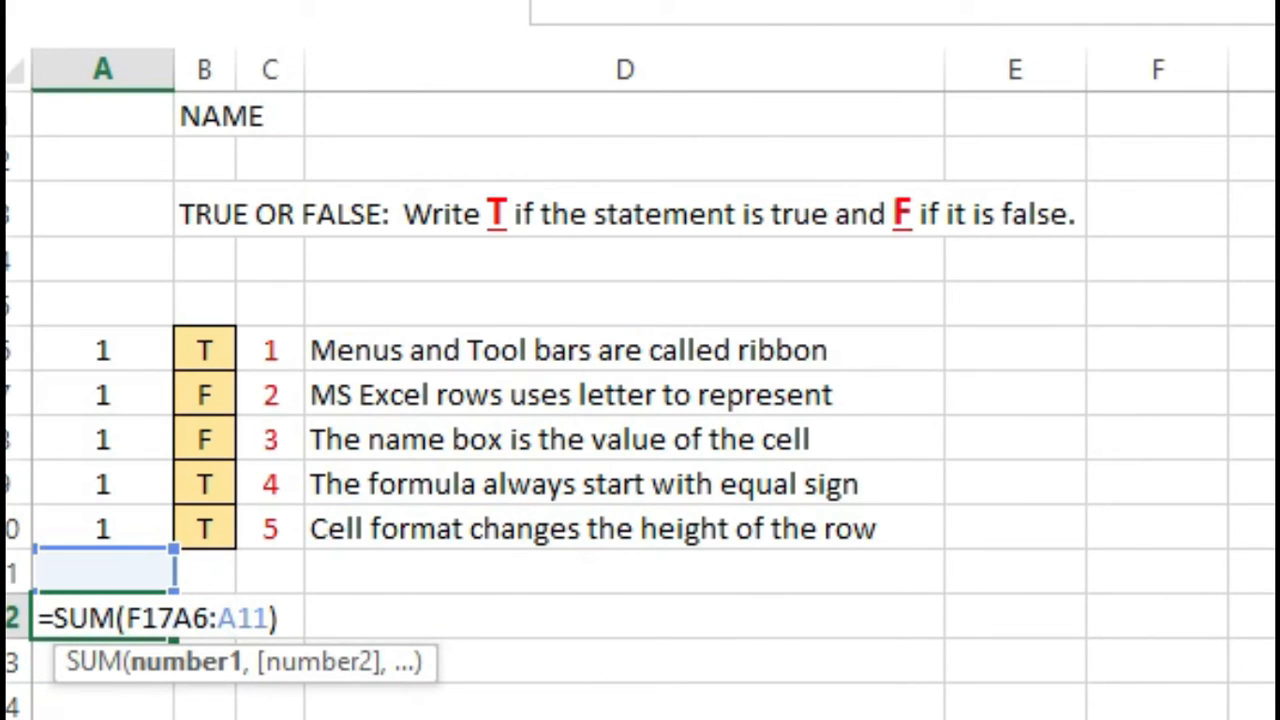
key(Escape)
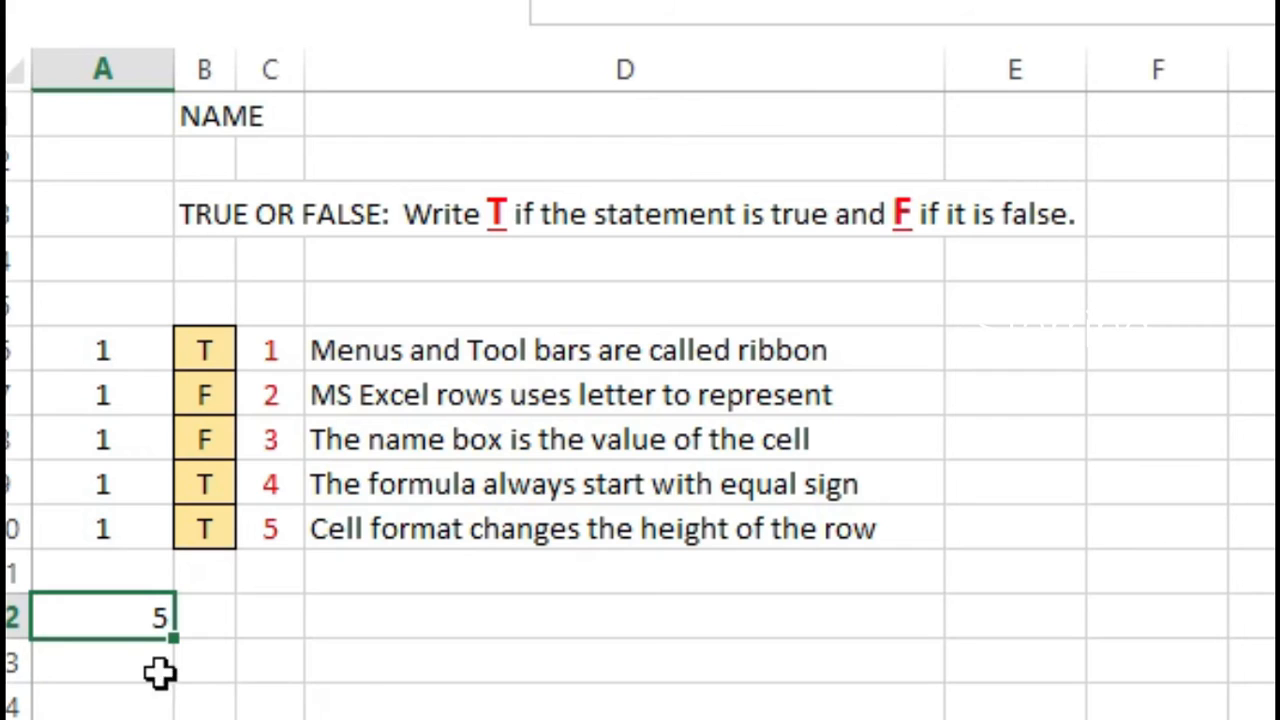
click(903, 698)
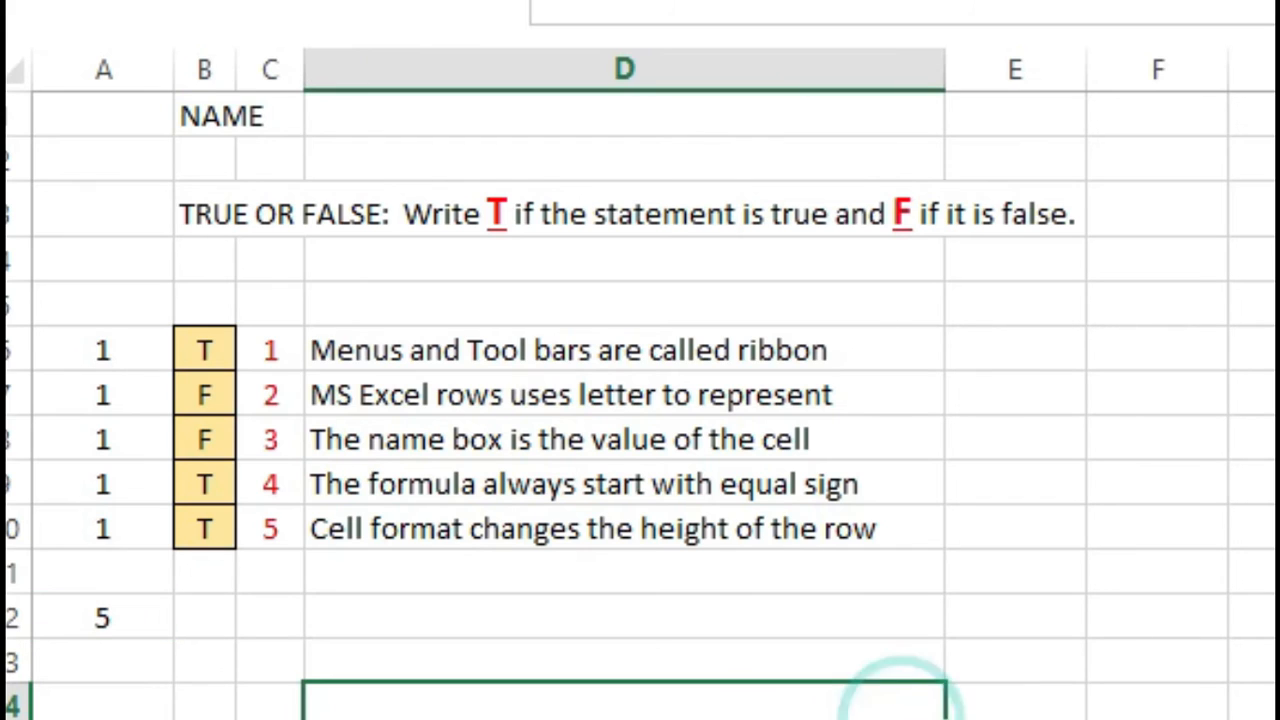
On the ACT5 sheet, enter HELLO in B2 and link C2 to the name cell D1 on the ACT4 sheet
text(O)
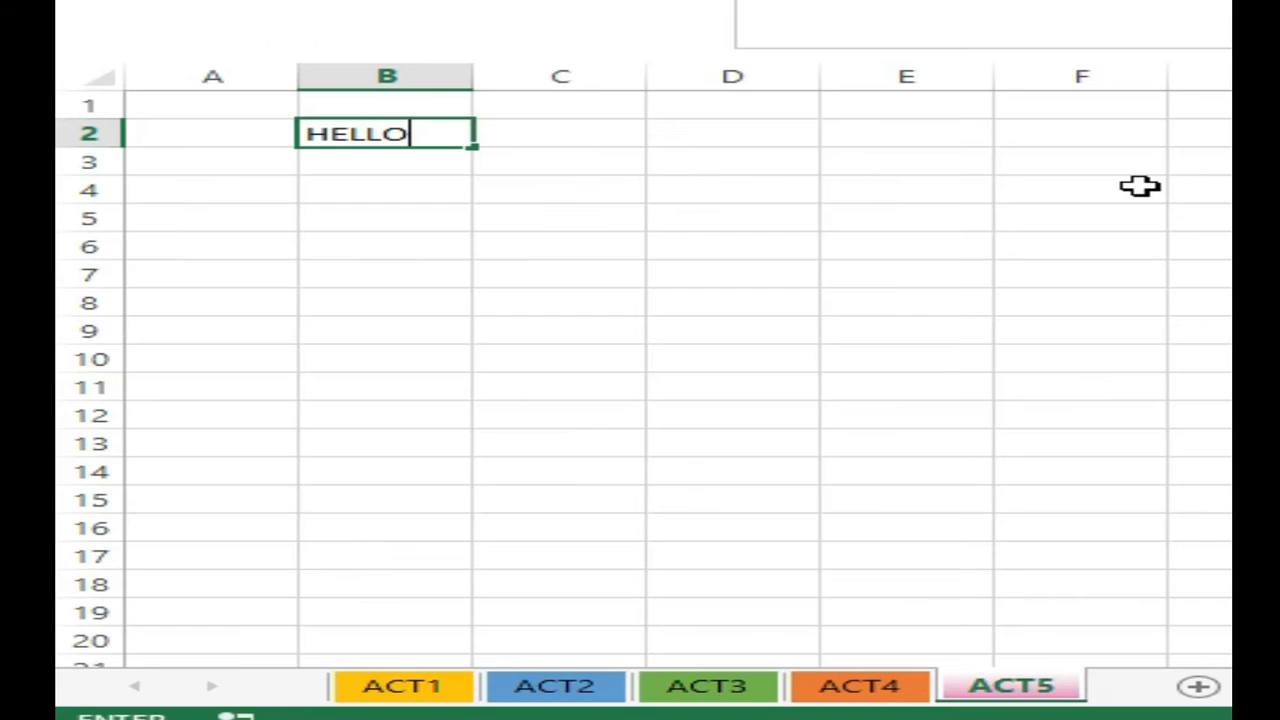
key(Return)
key(Up)
key(Right)
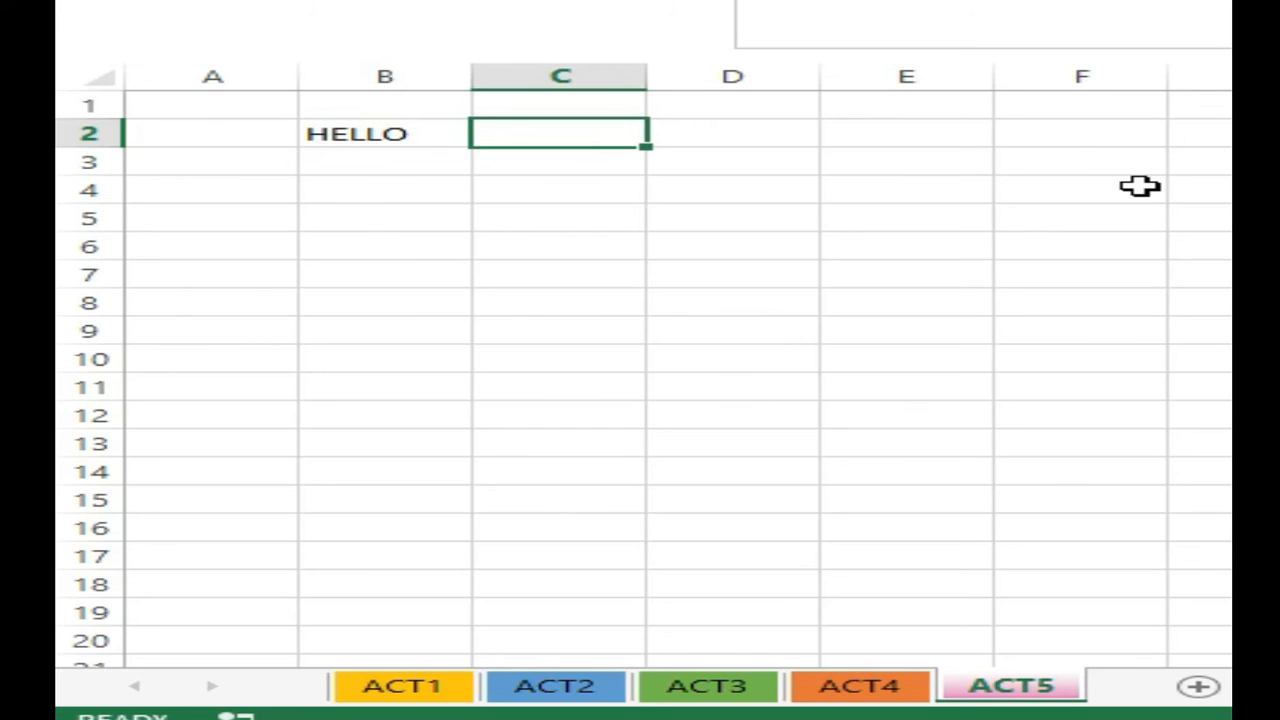
text(=)
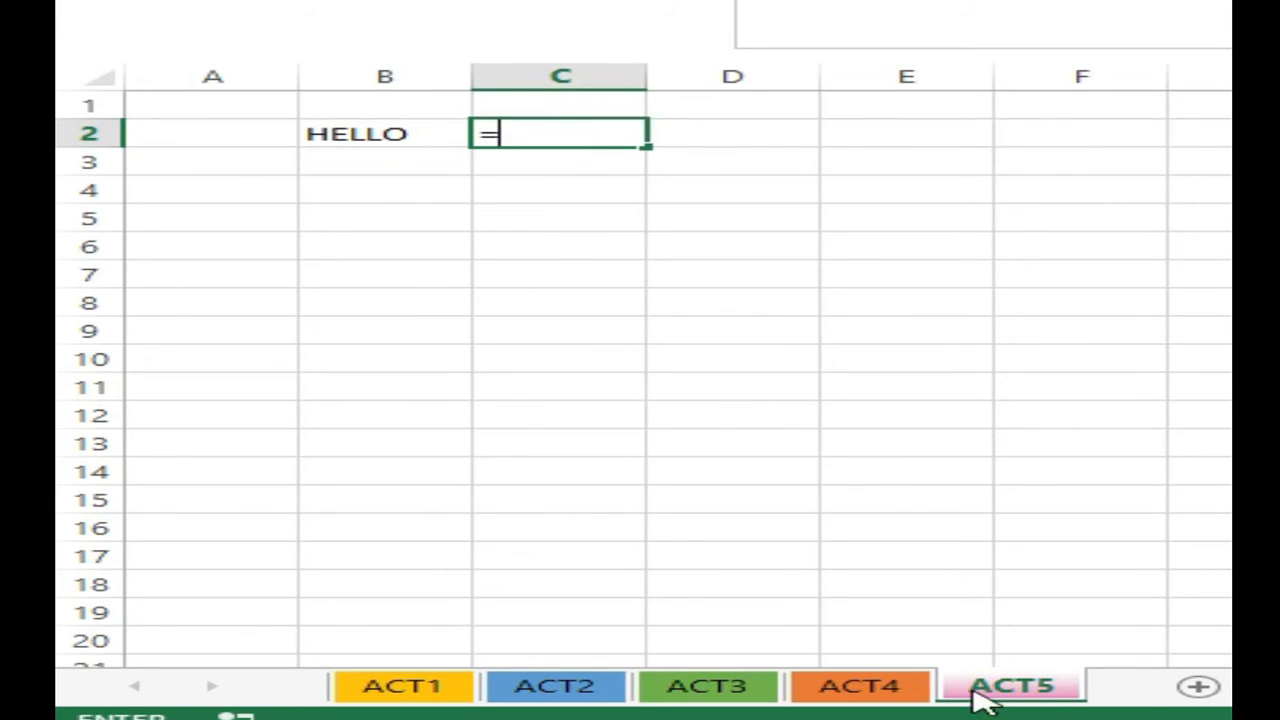
click(858, 678)
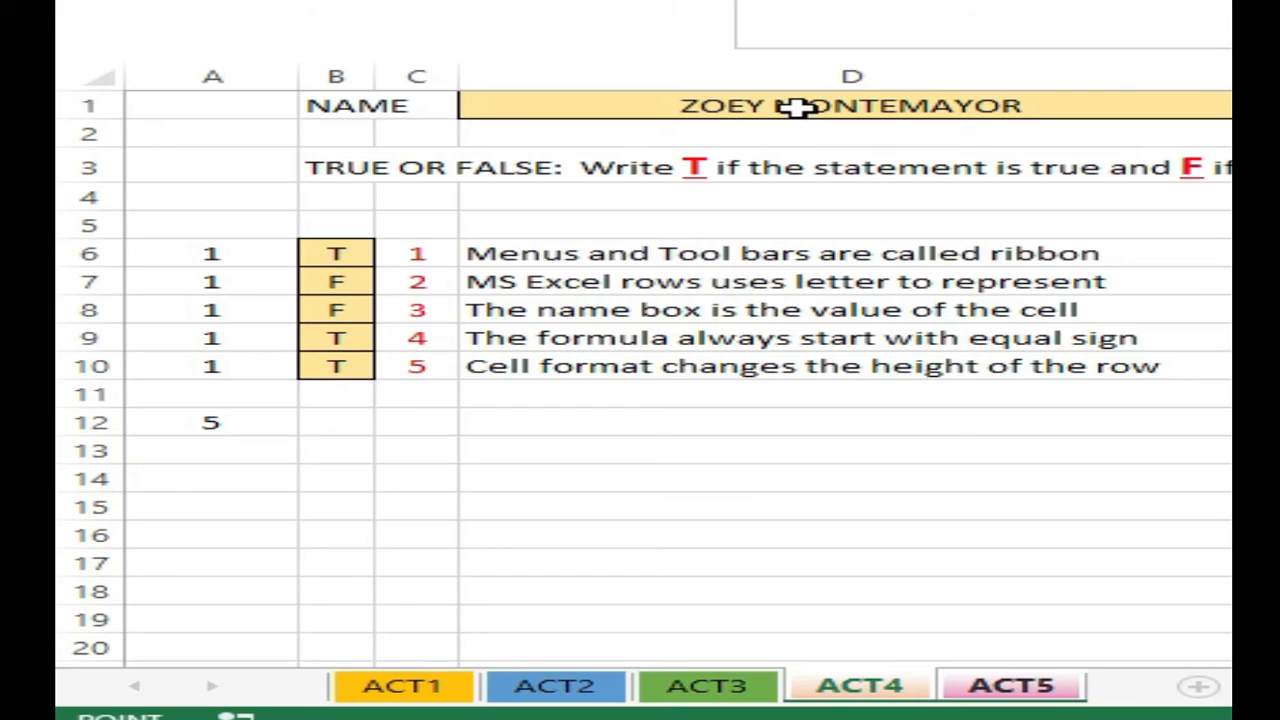
click(803, 107)
key(Return)
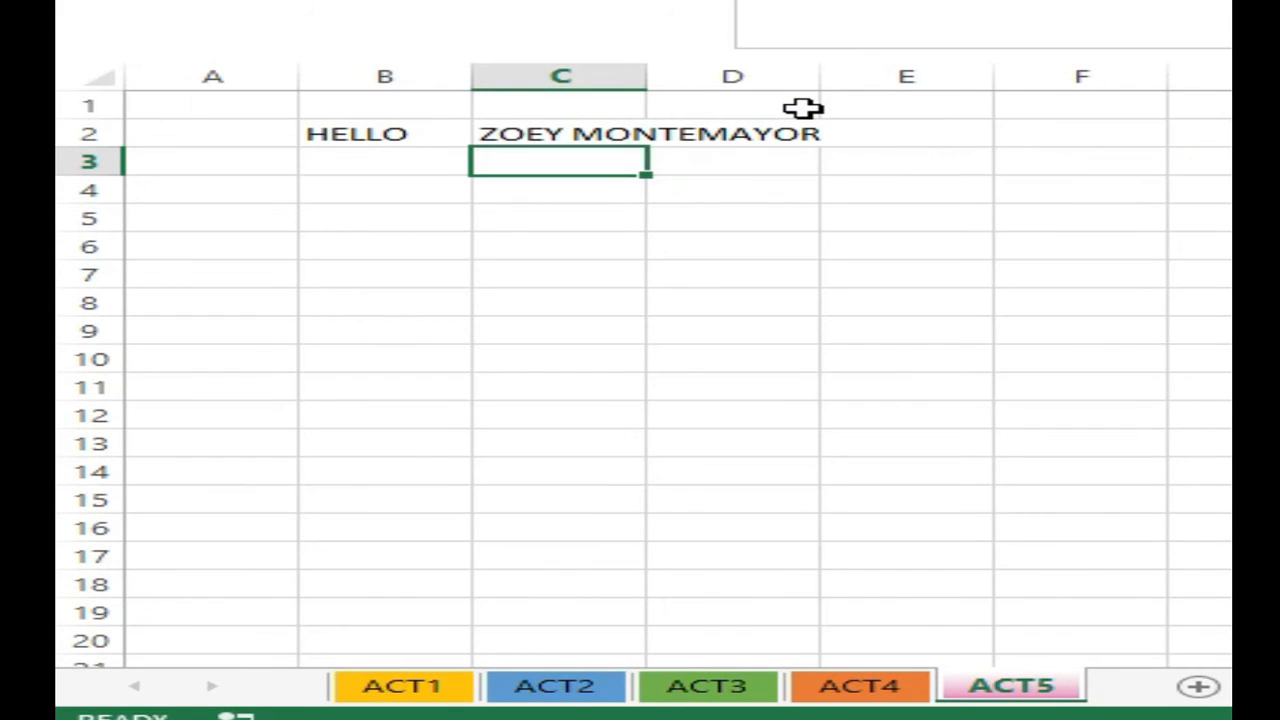
Enter the label SCORE in B5 of the ACT5 sheet
key(Down)
key(Left)
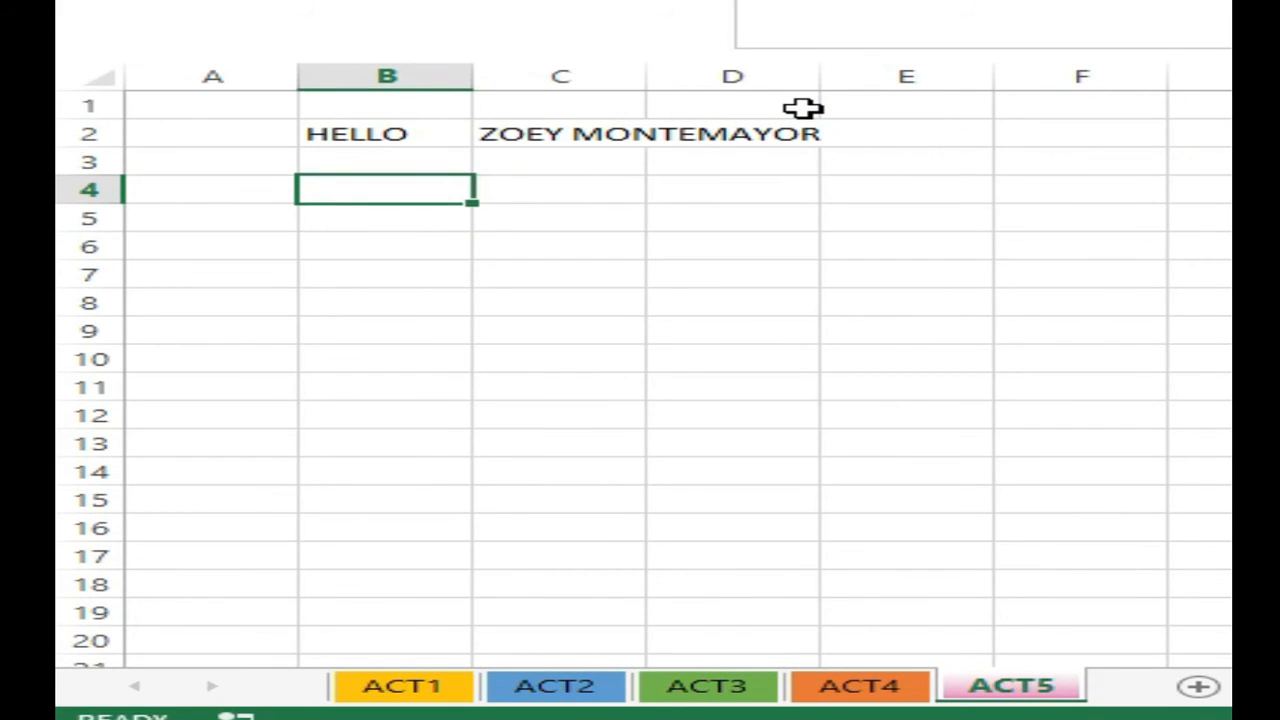
key(Up)
key(Down)
key(Down)
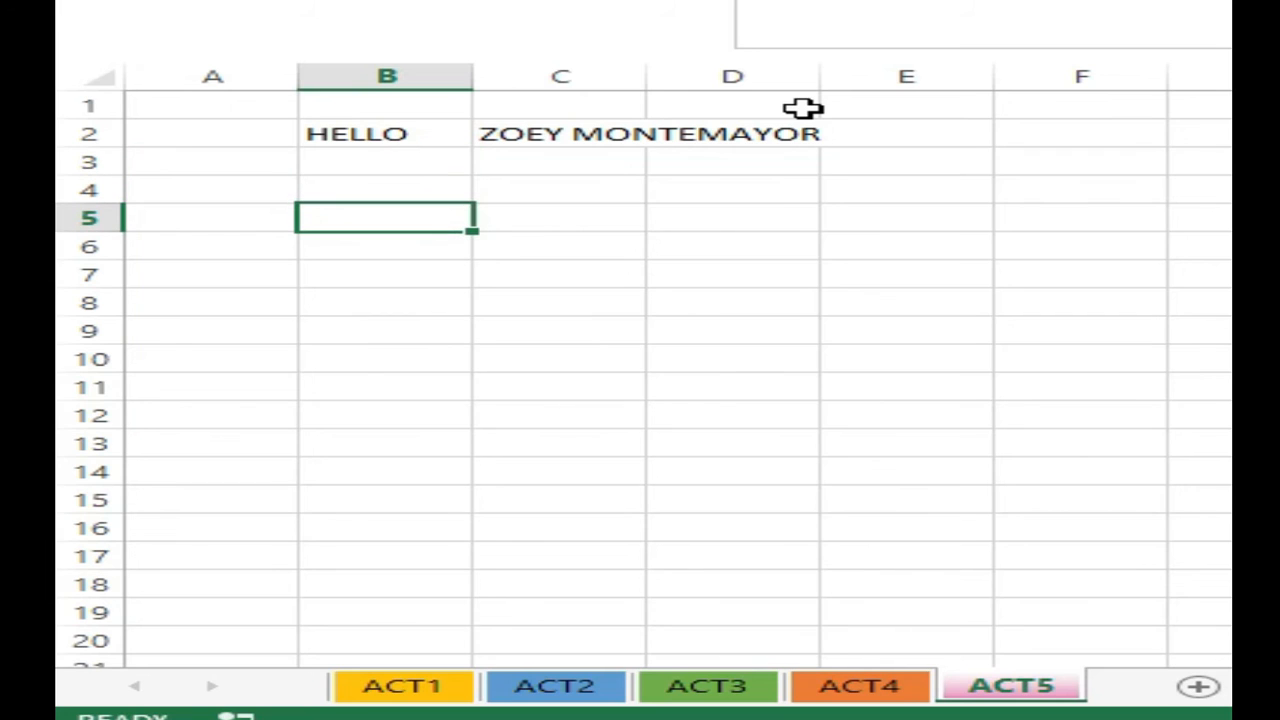
text(SCCORE)
key(Return)
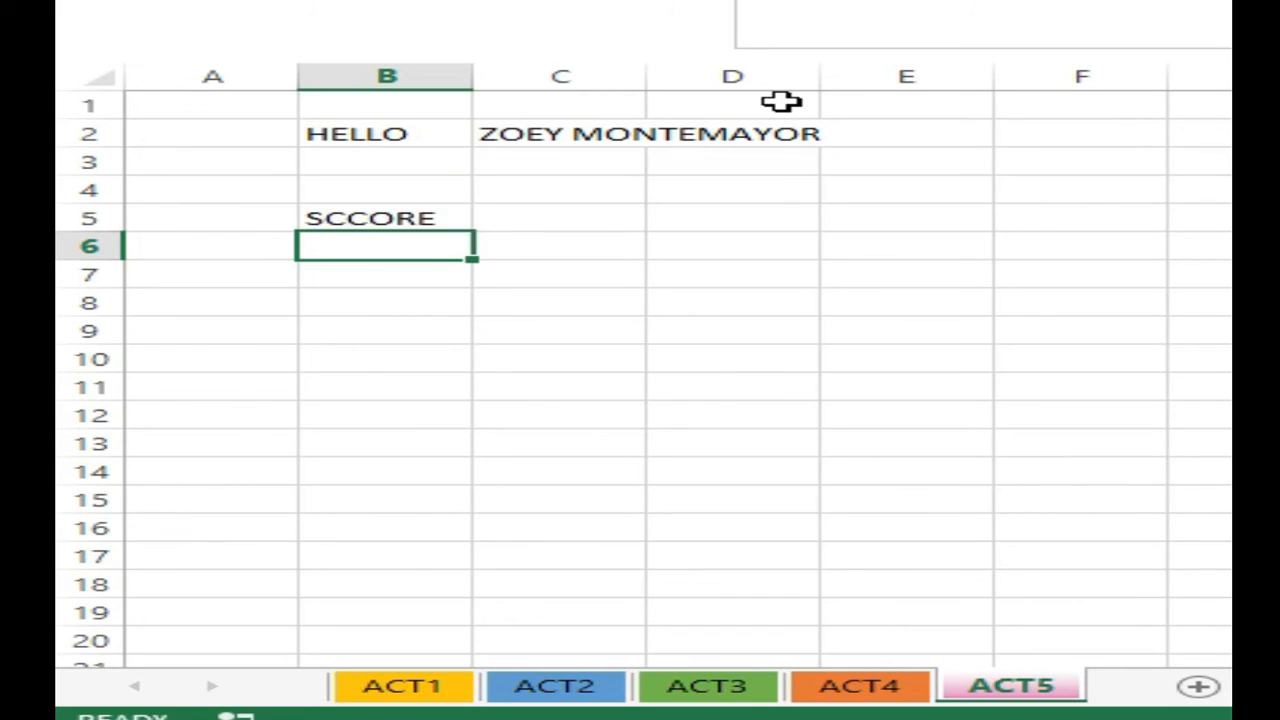
key(Up)
text(SCO)
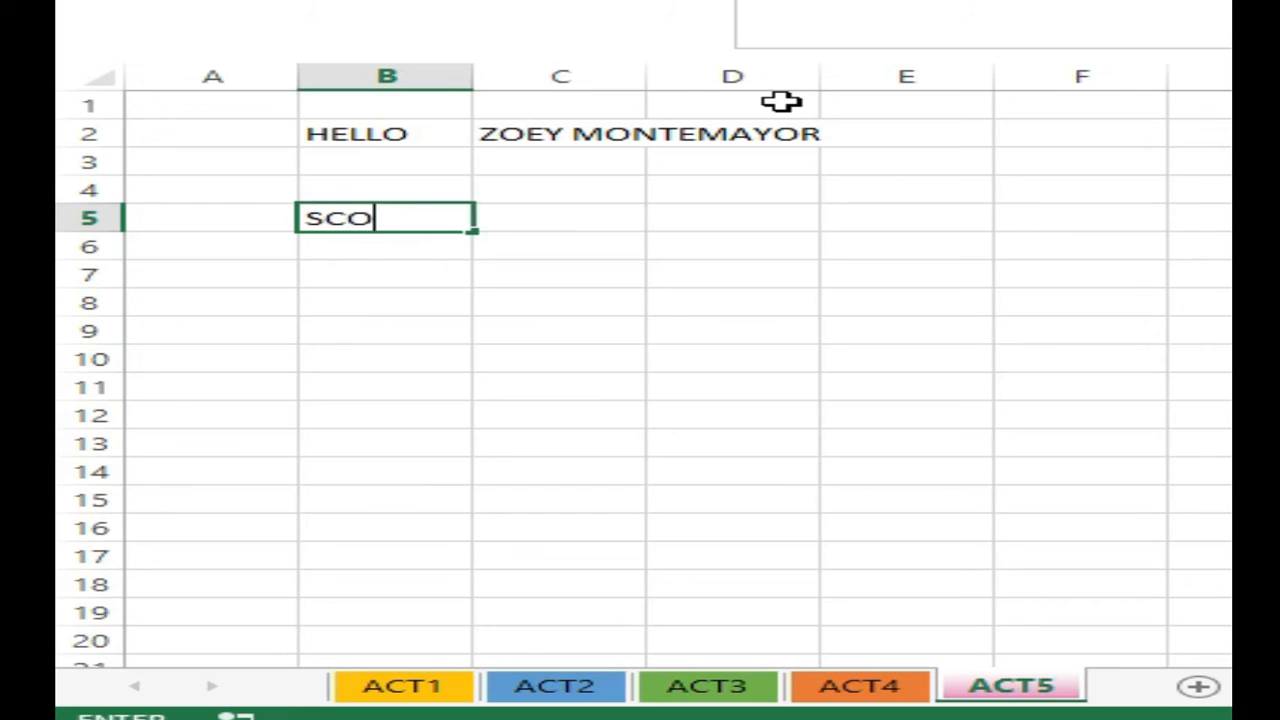
text(RE)
key(Return)
Enter the labels EQUI in B6 and REMARKS in B7
text(E)
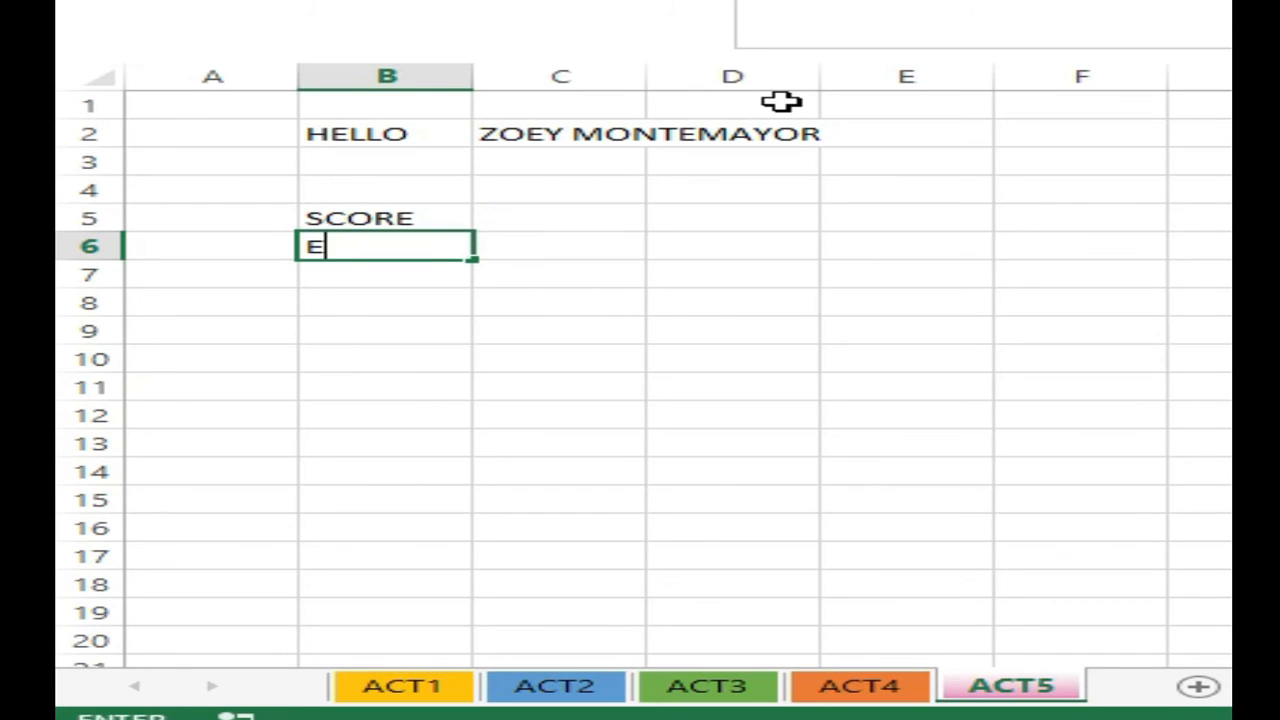
text(QUI)
key(Return)
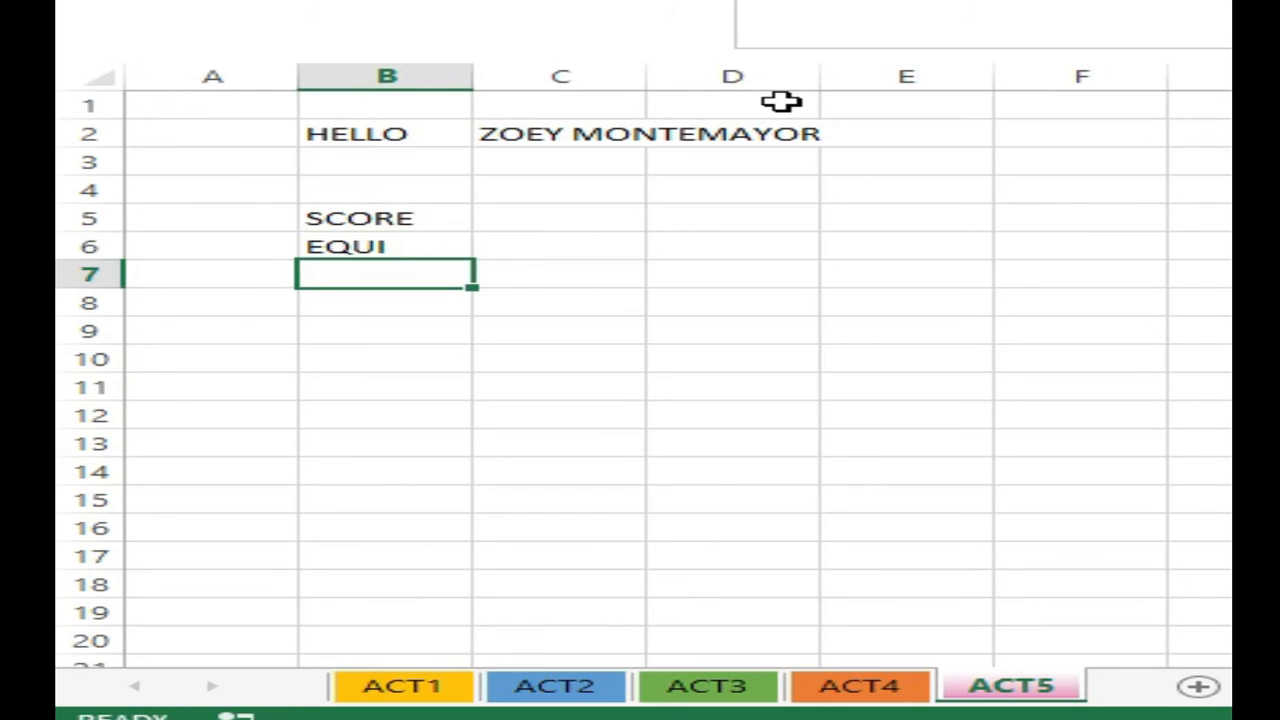
text(REMARK)
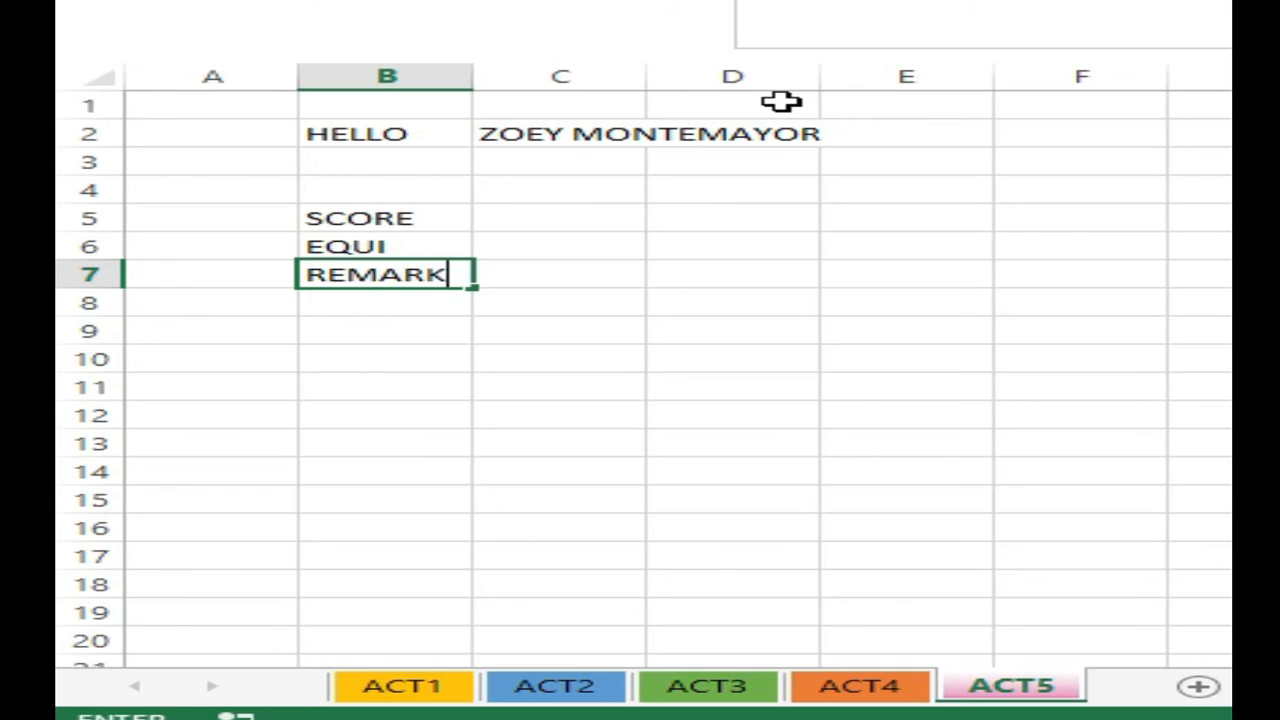
text(S)
key(Return)
Link the score cell C5 on ACT5 to the quiz total in A12 on the ACT4 sheet
key(Up)
key(Up)
key(Up)
key(Right)
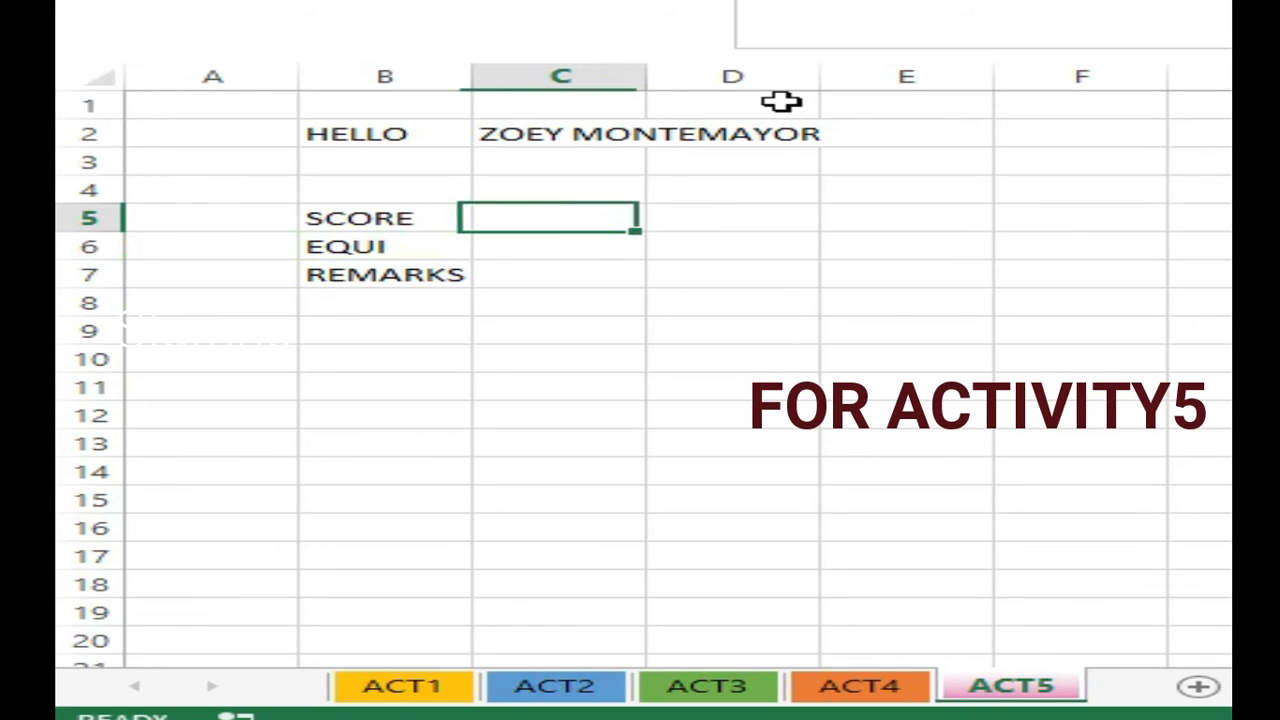
text(=)
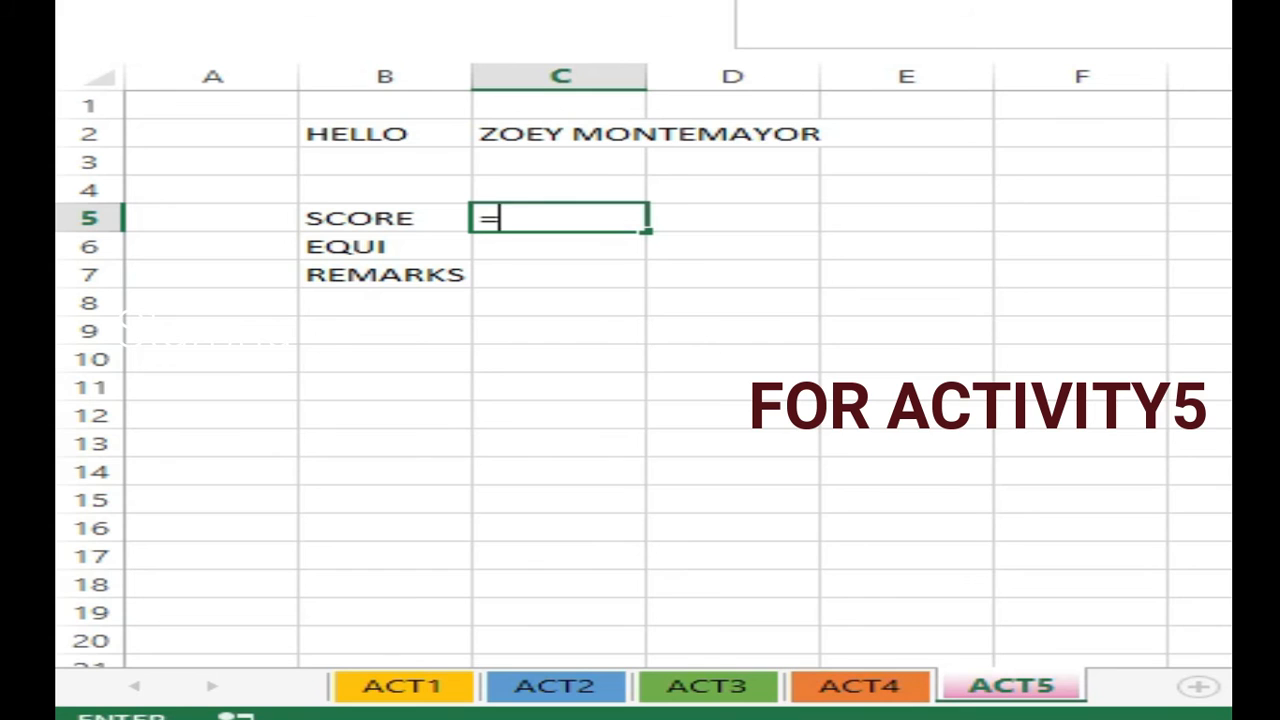
click(900, 688)
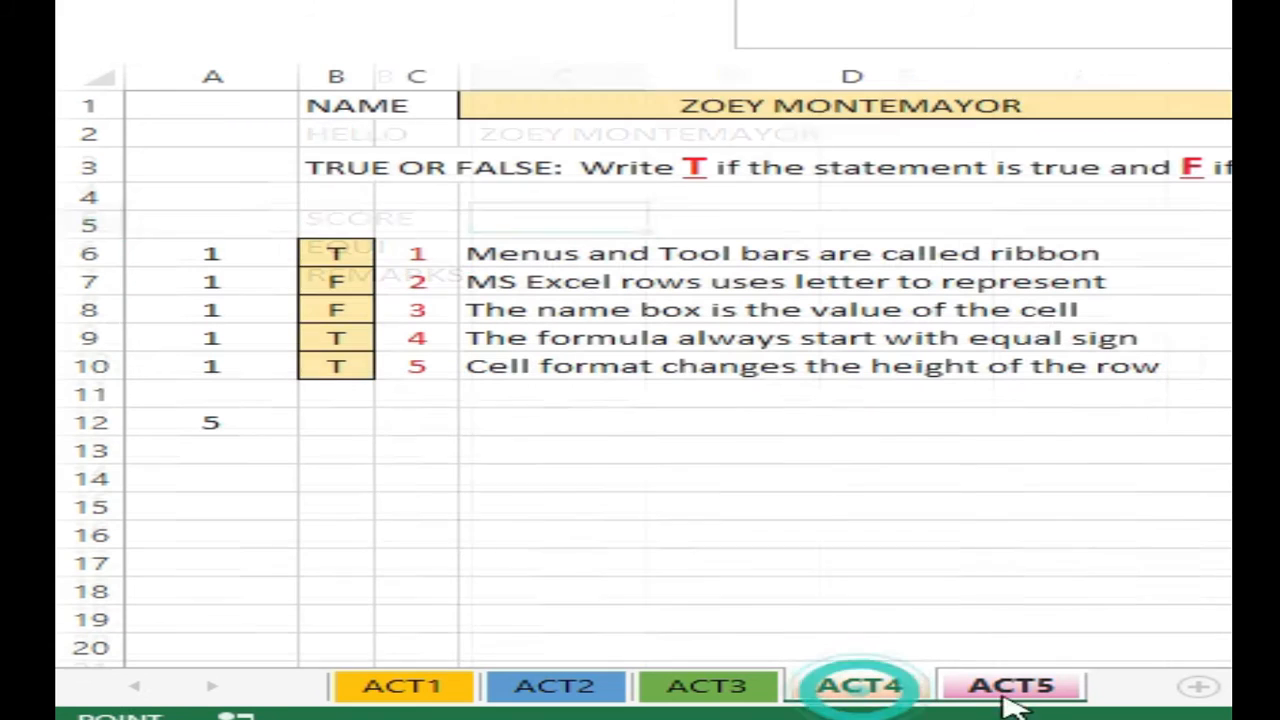
click(182, 423)
key(Return)
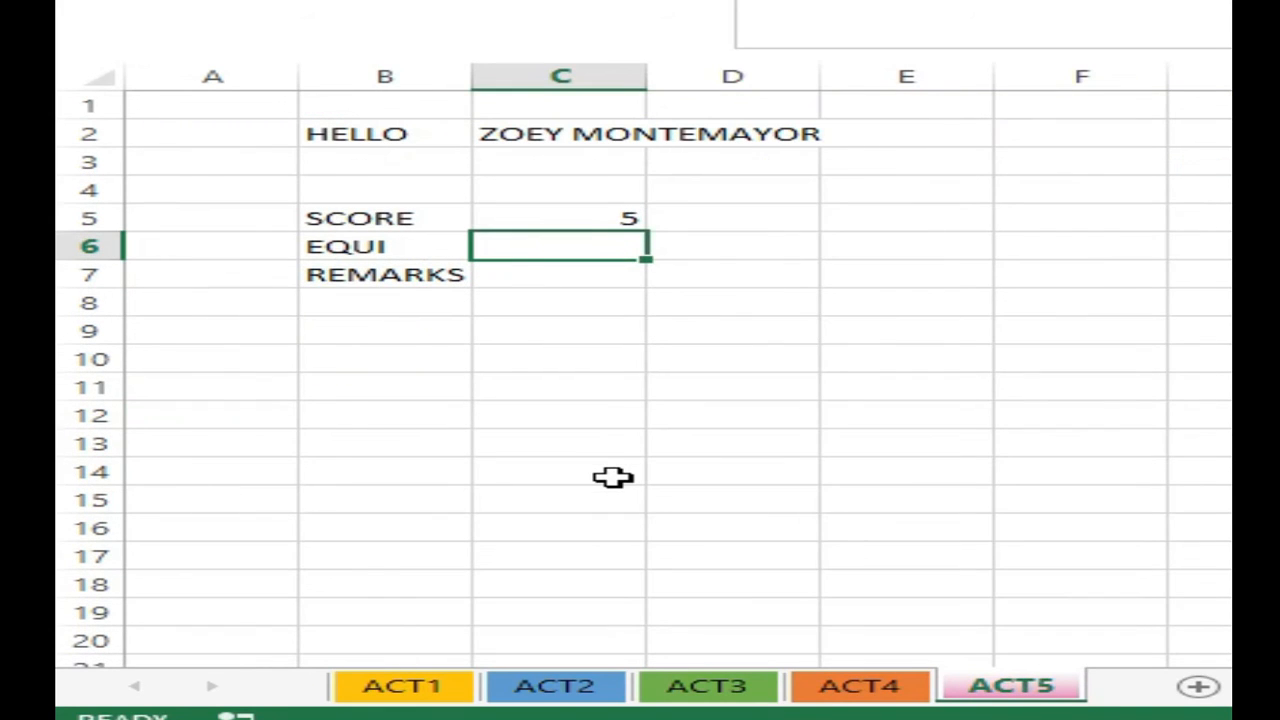
Compute the equivalent grade in C6 of the ACT5 sheet with the formula =C5/5*50+50
text(=)
key(Up)
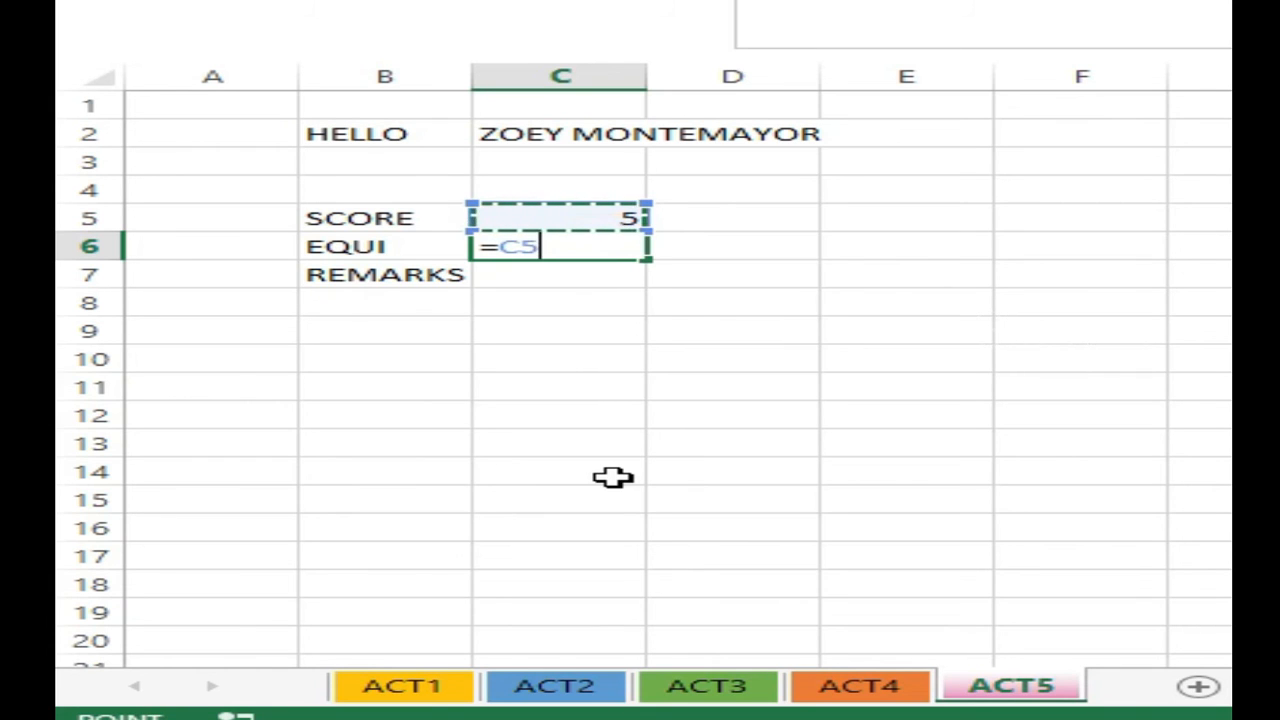
text(/5*5)
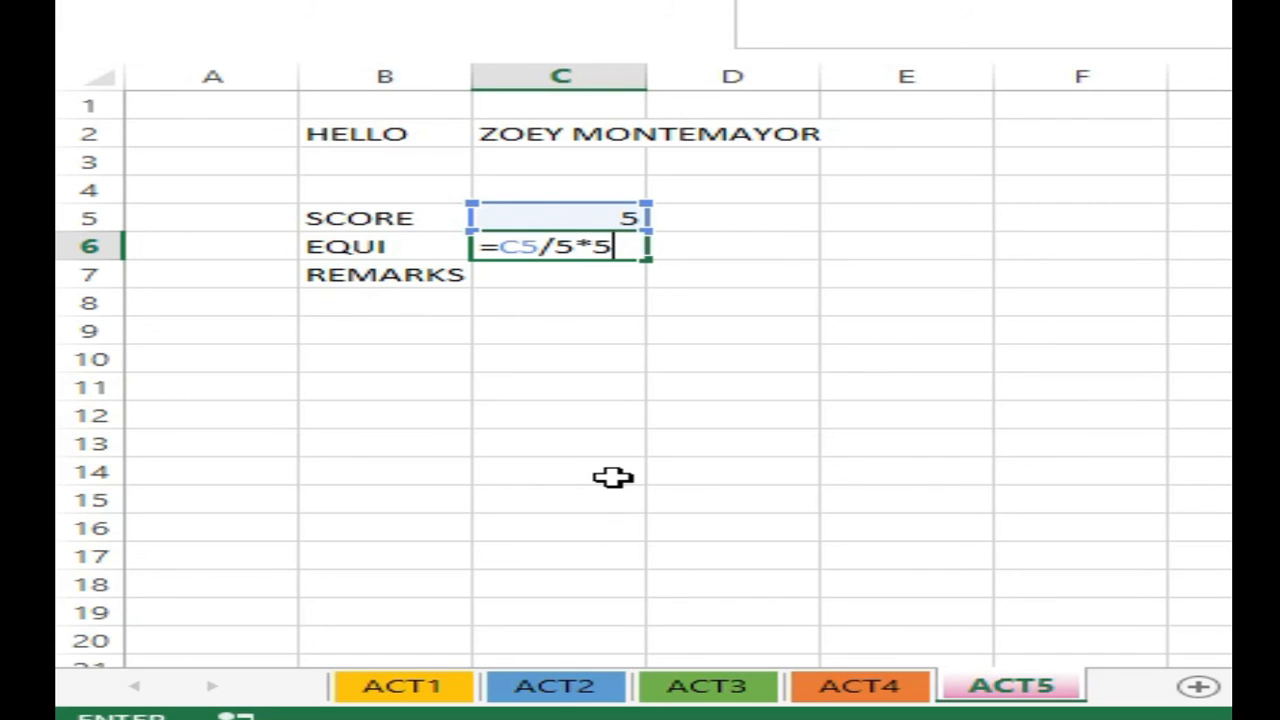
text(0+5)
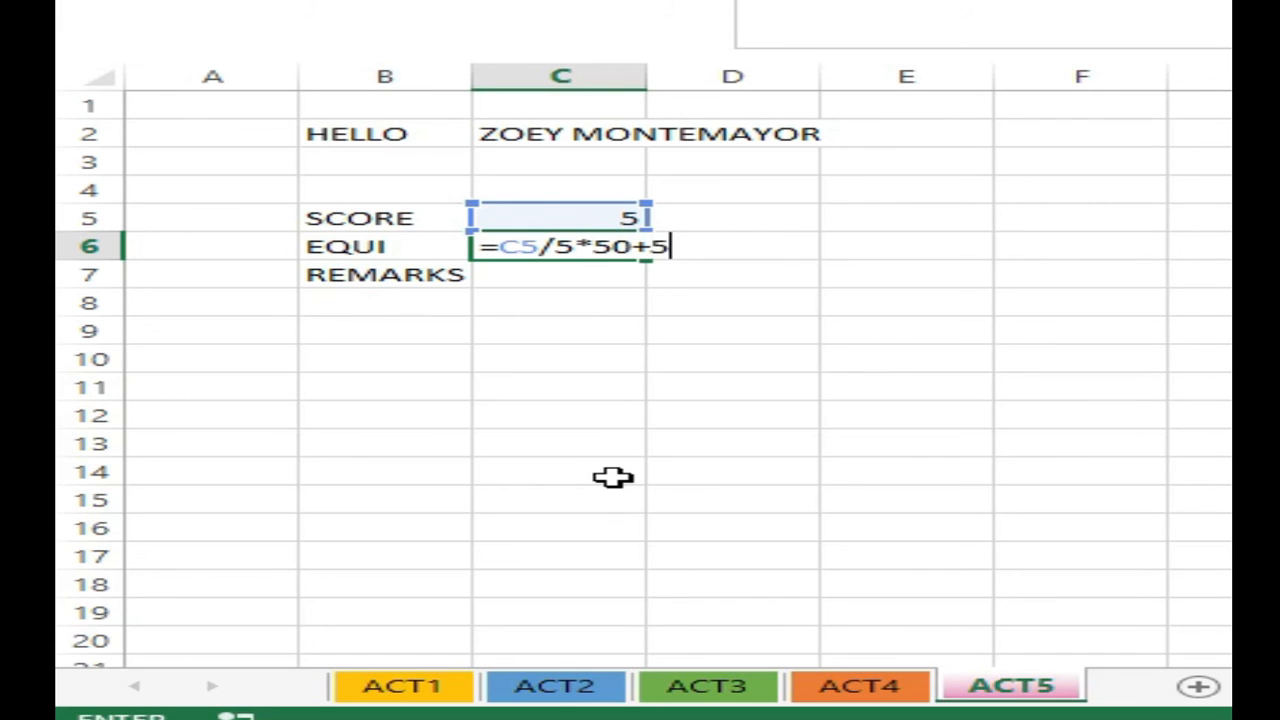
text(0)
key(Return)
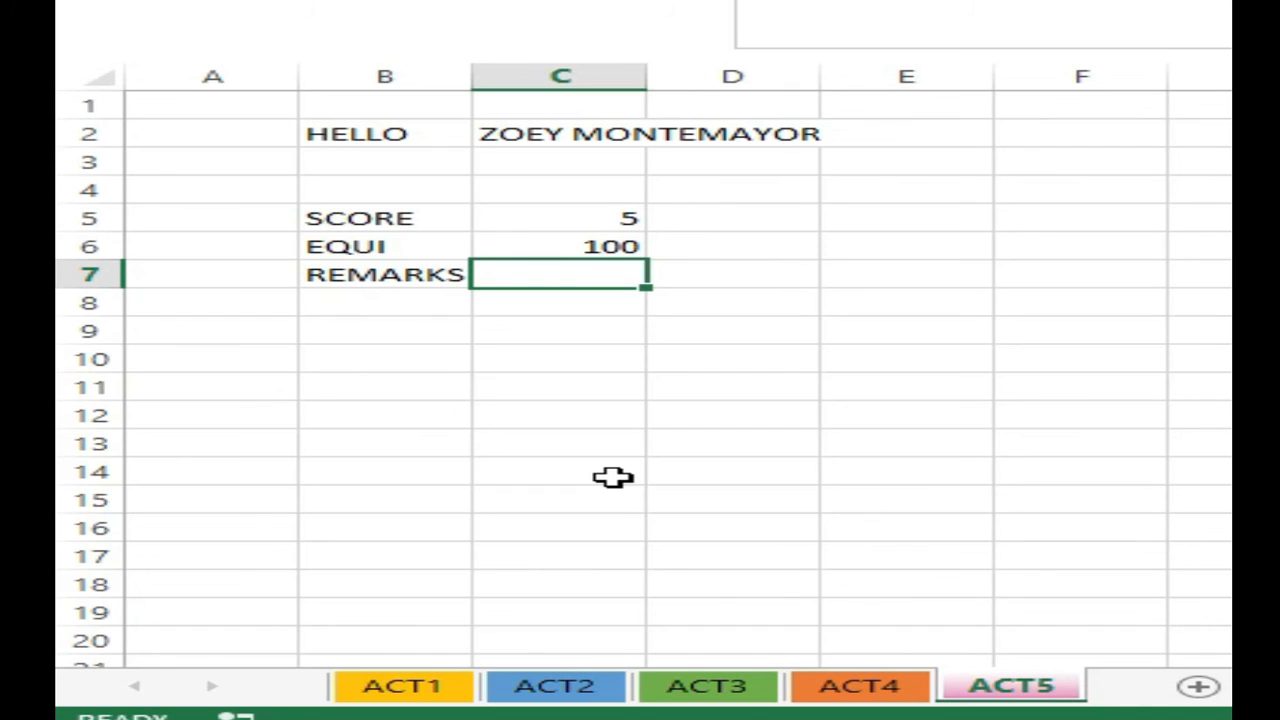
Enter an IF formula in C7 that returns PASADO when C6 is greater than 75 and BAGSAK otherwise
text(=)
key(Up)
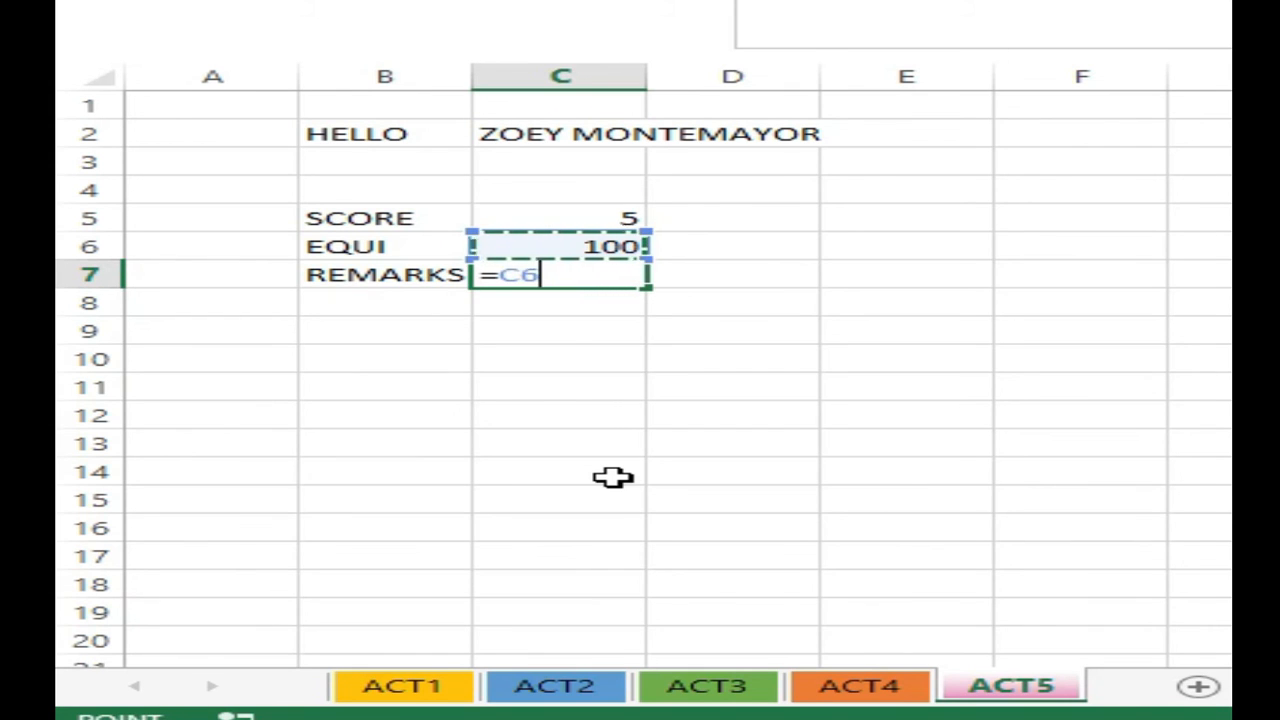
key(BackSpace)
key(BackSpace)
text(I)
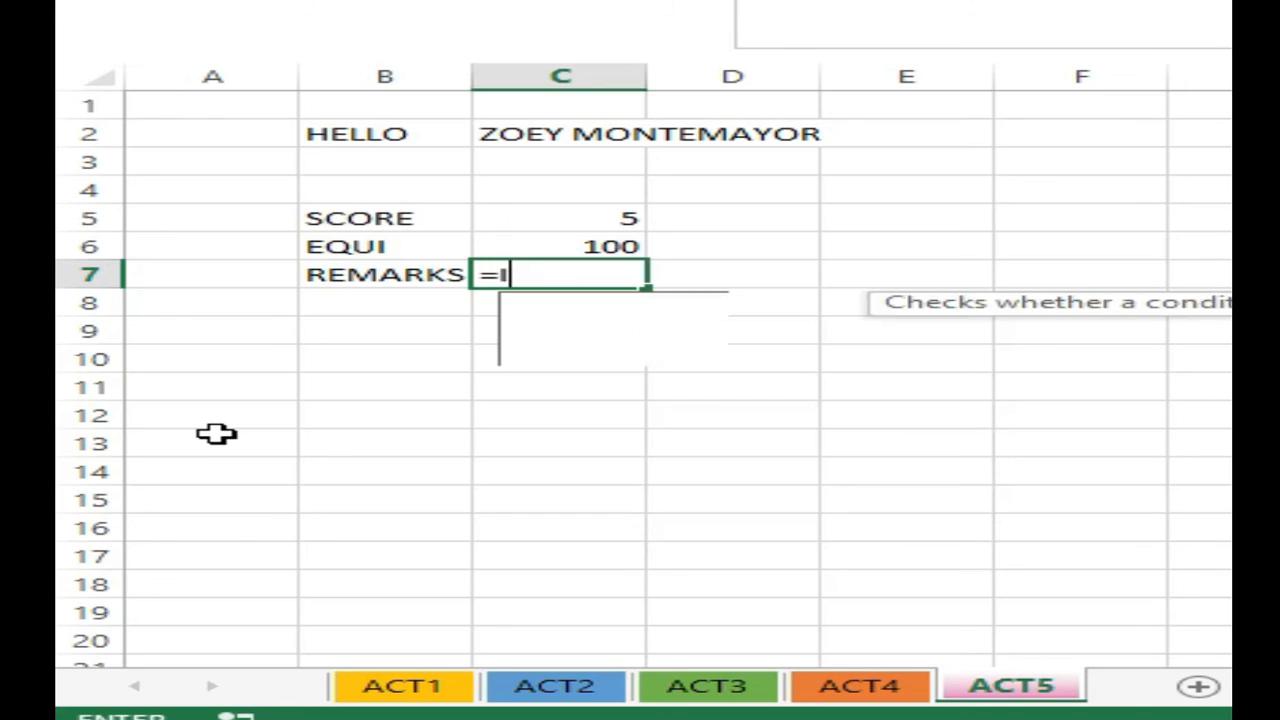
text(F()
key(Up)
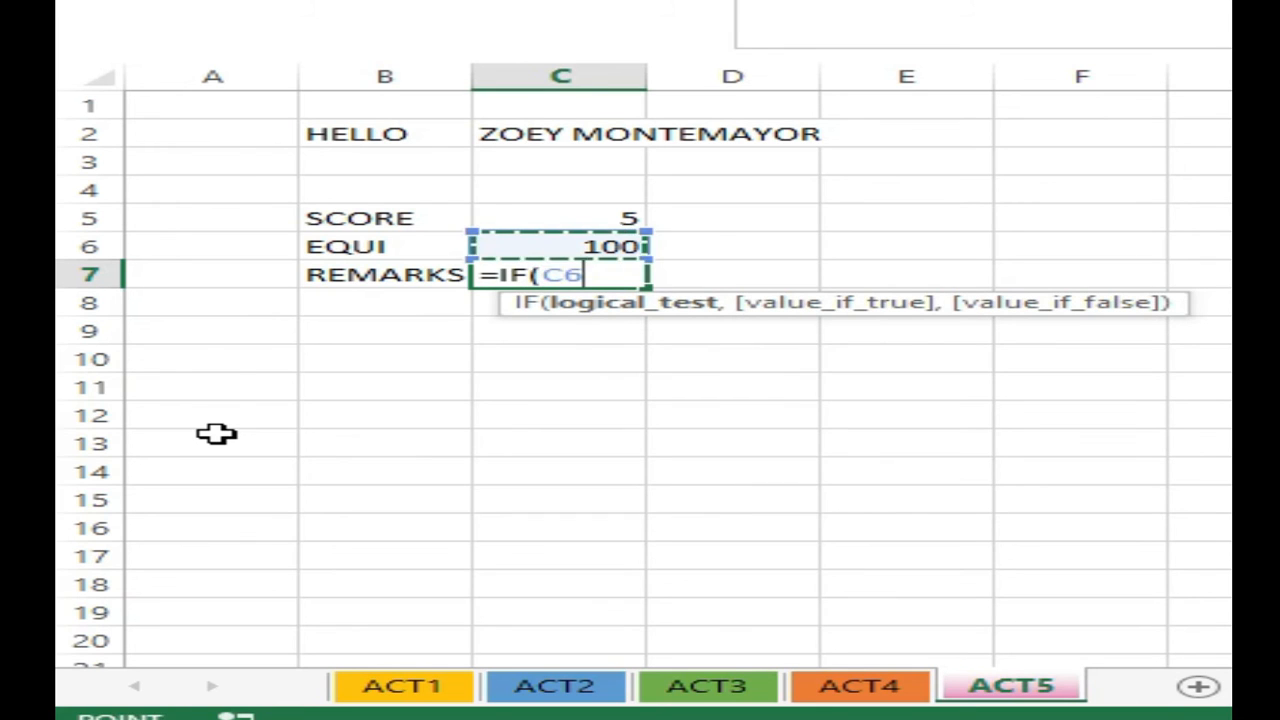
text(>)
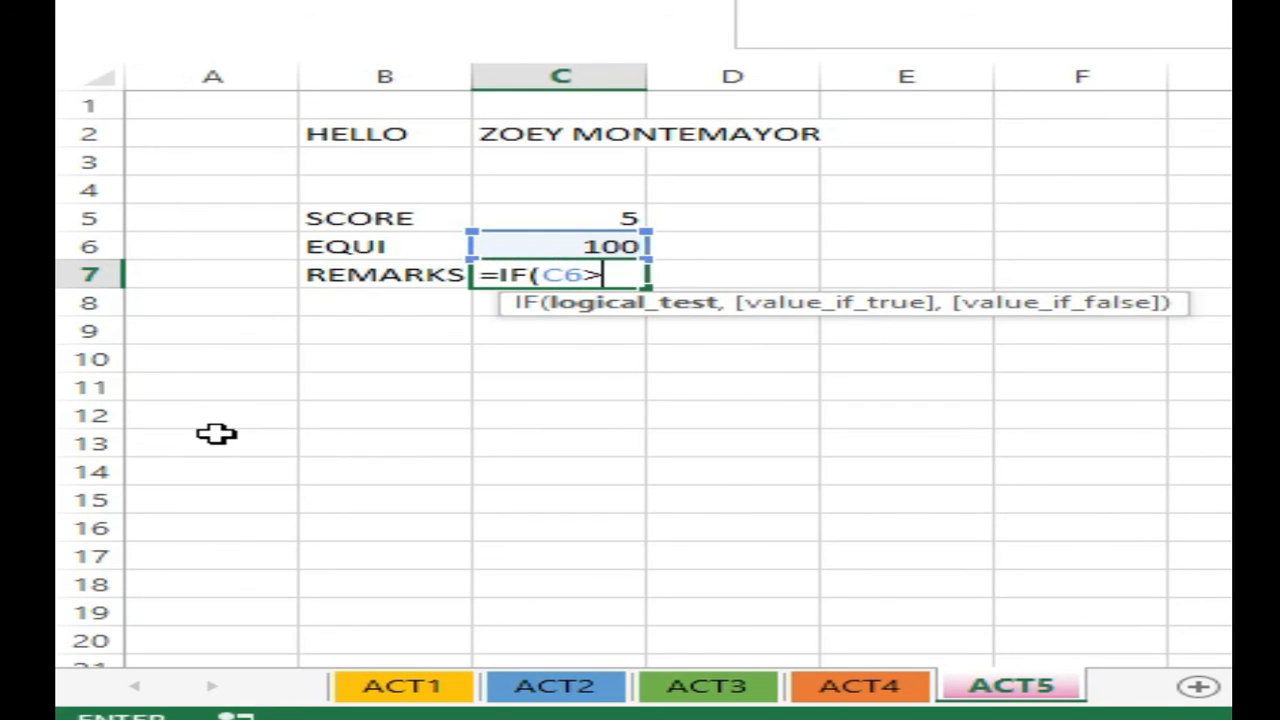
text(75,)
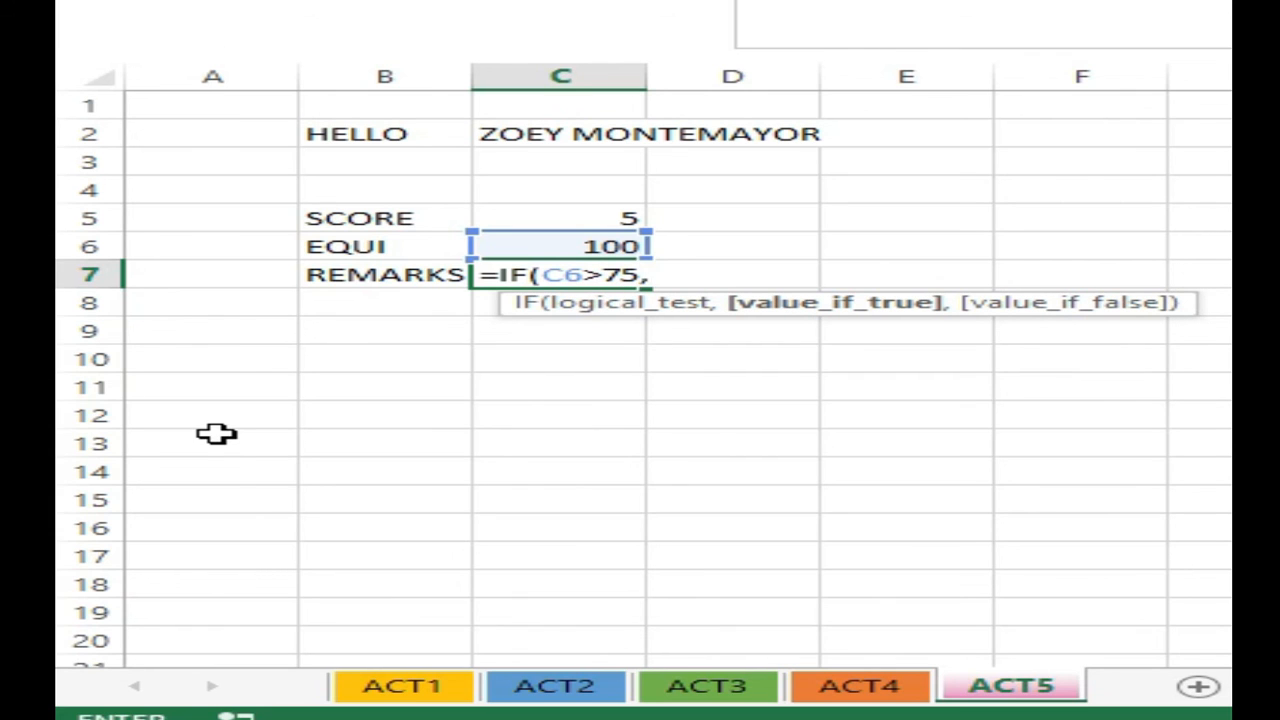
click(217, 433)
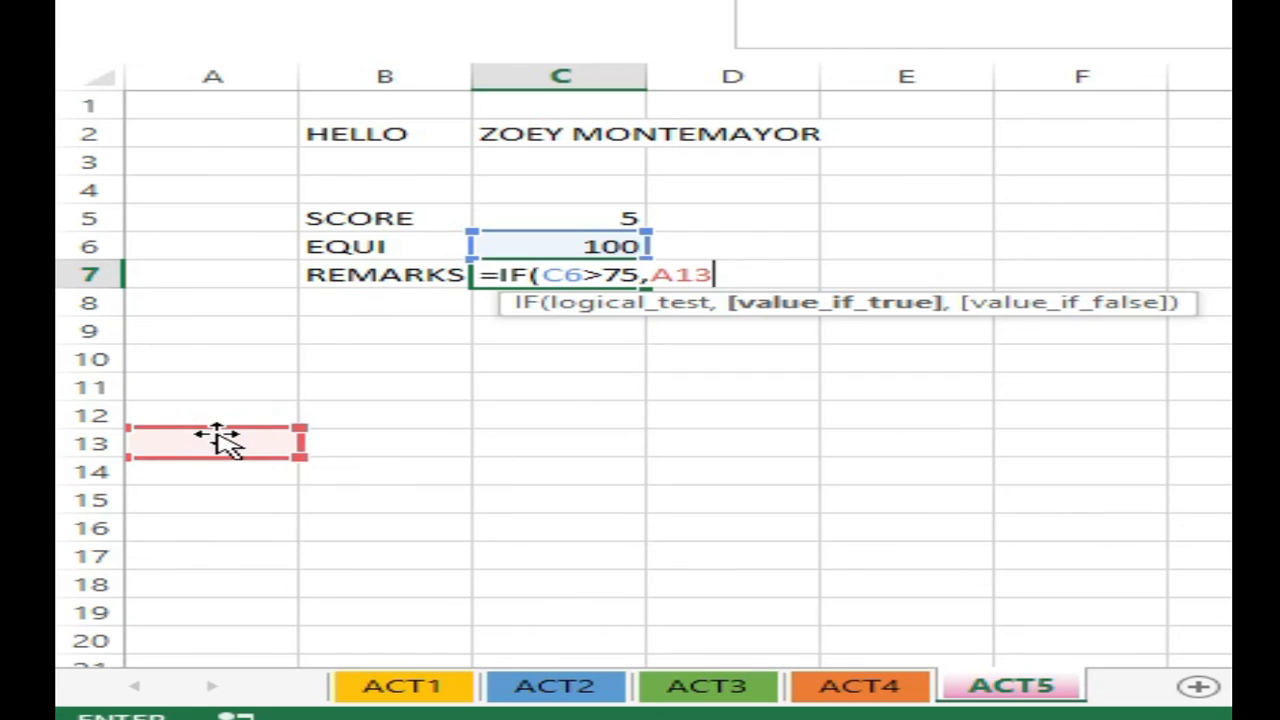
key(BackSpace)
key(BackSpace)
key(BackSpace)
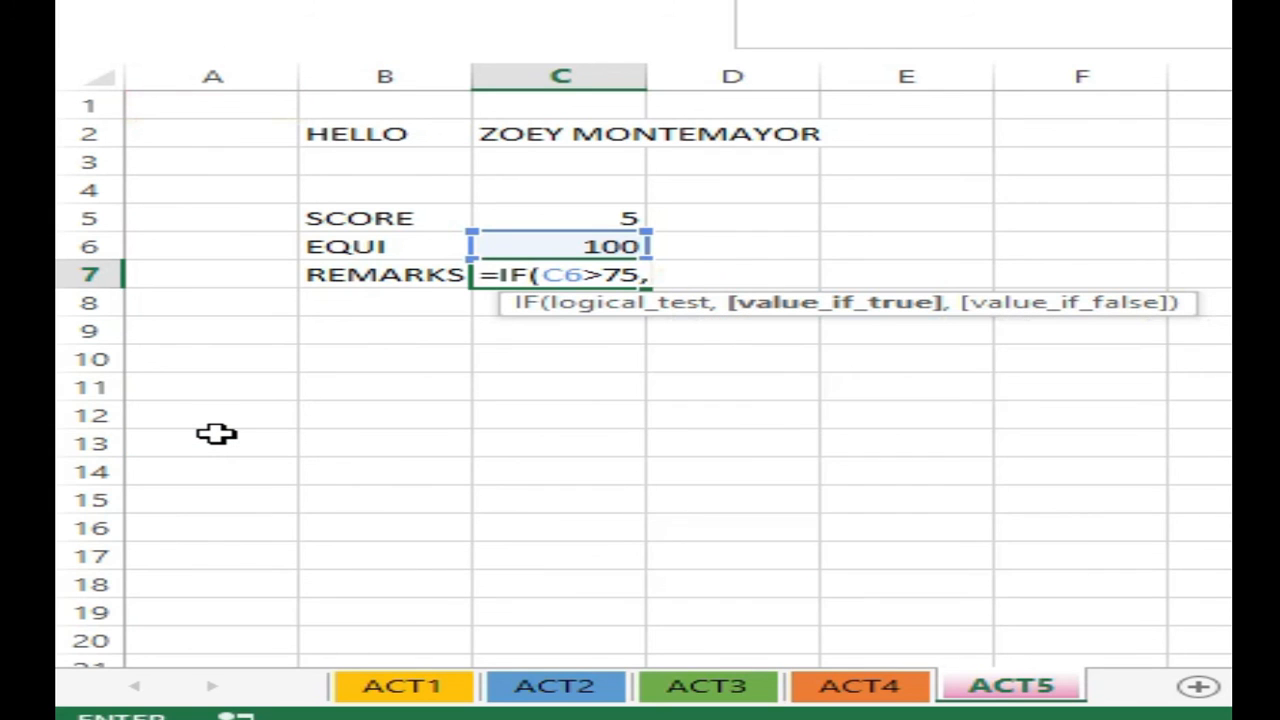
text("PASADO)
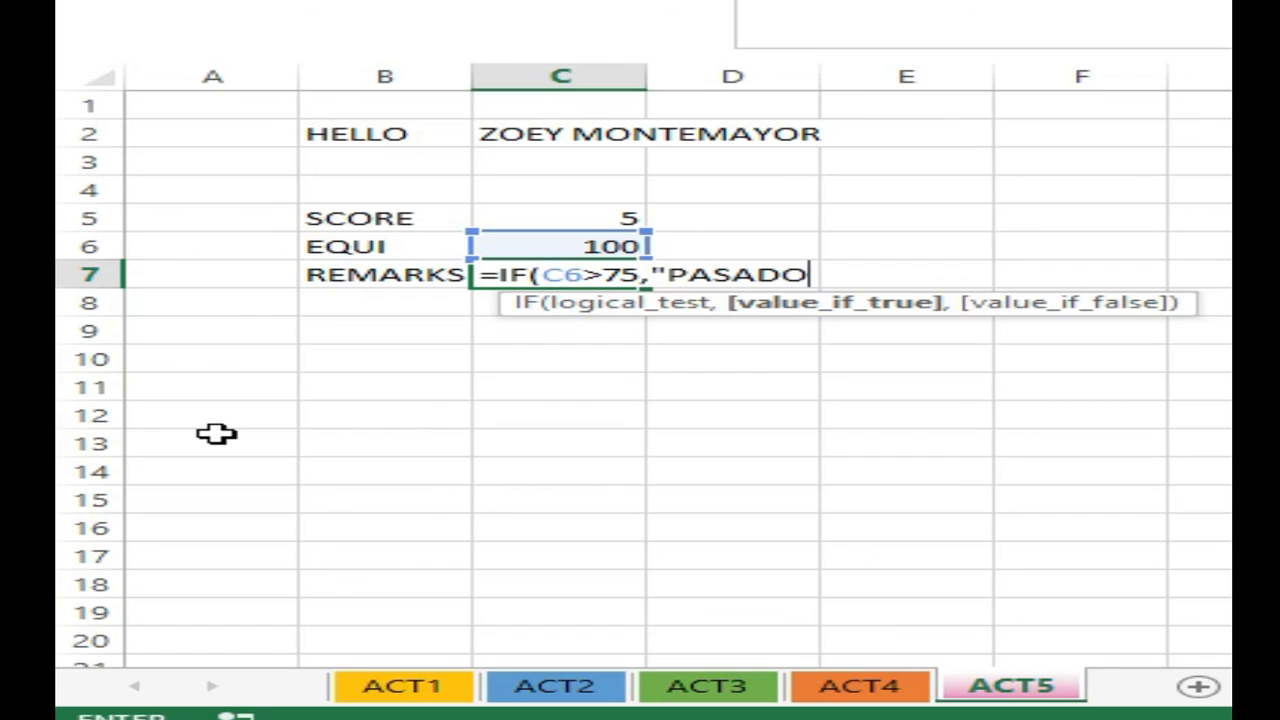
text(","BAGSAK)
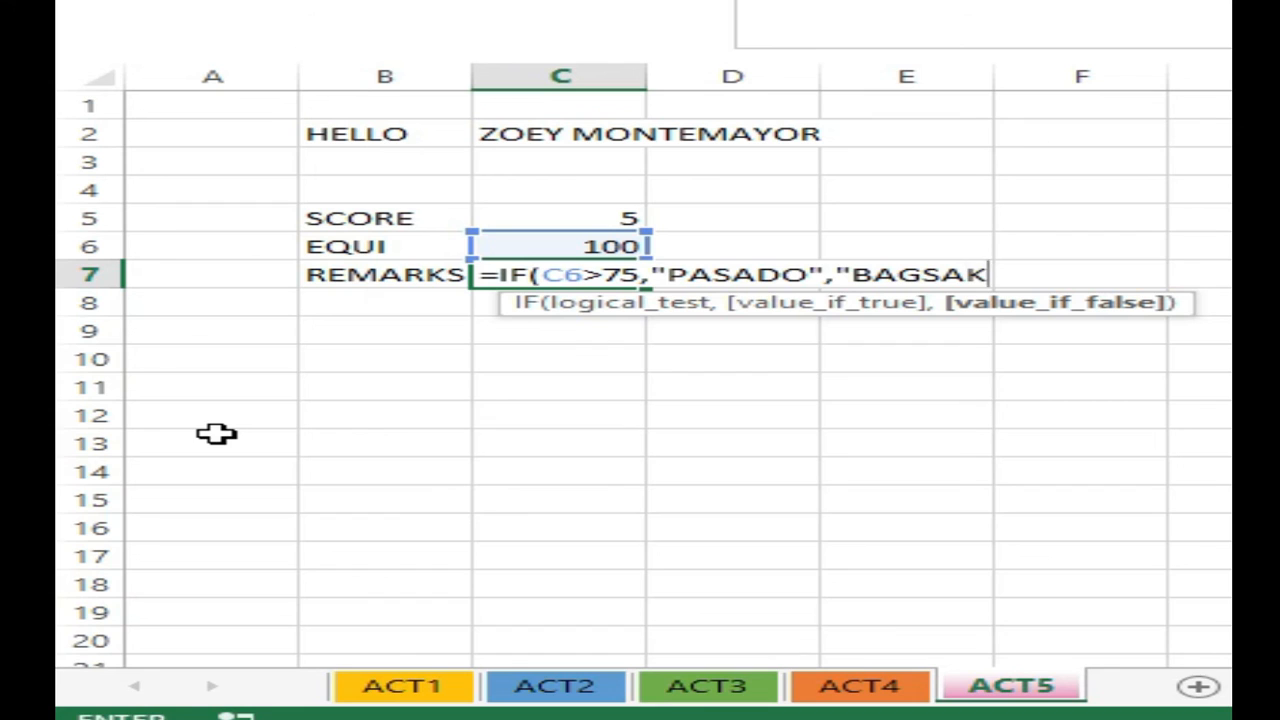
text("))
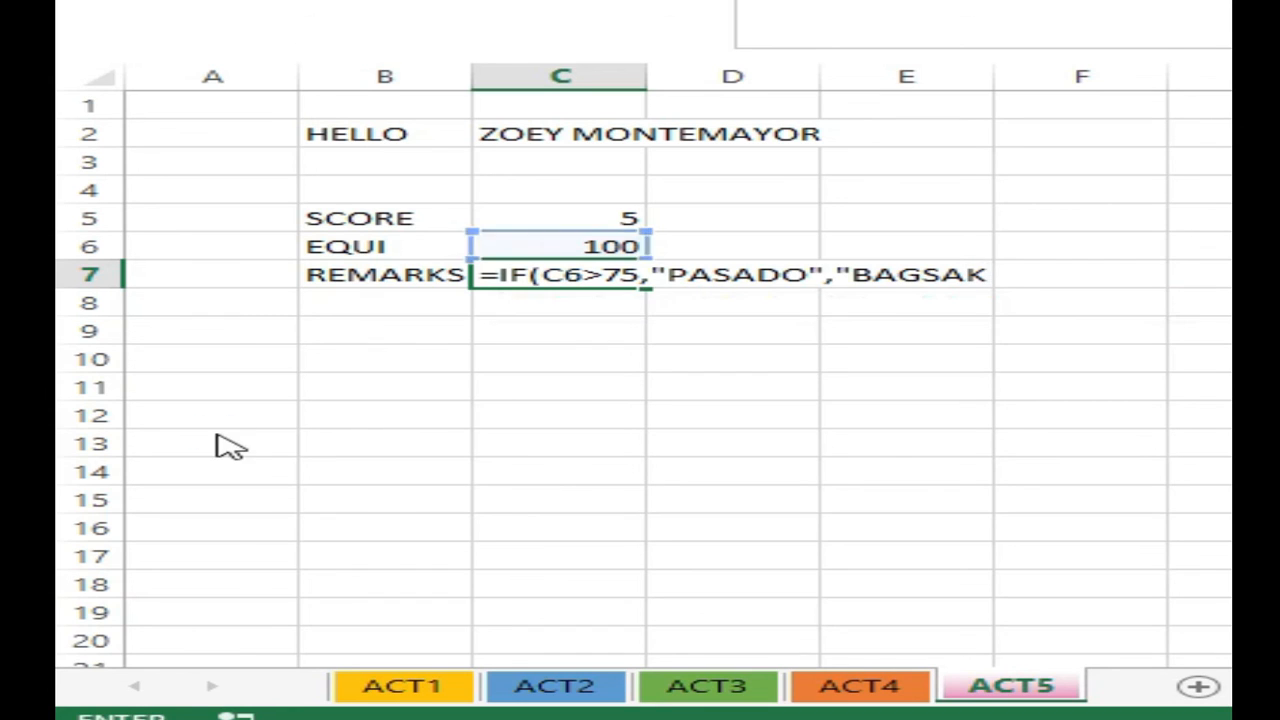
key(Return)
key(Up)
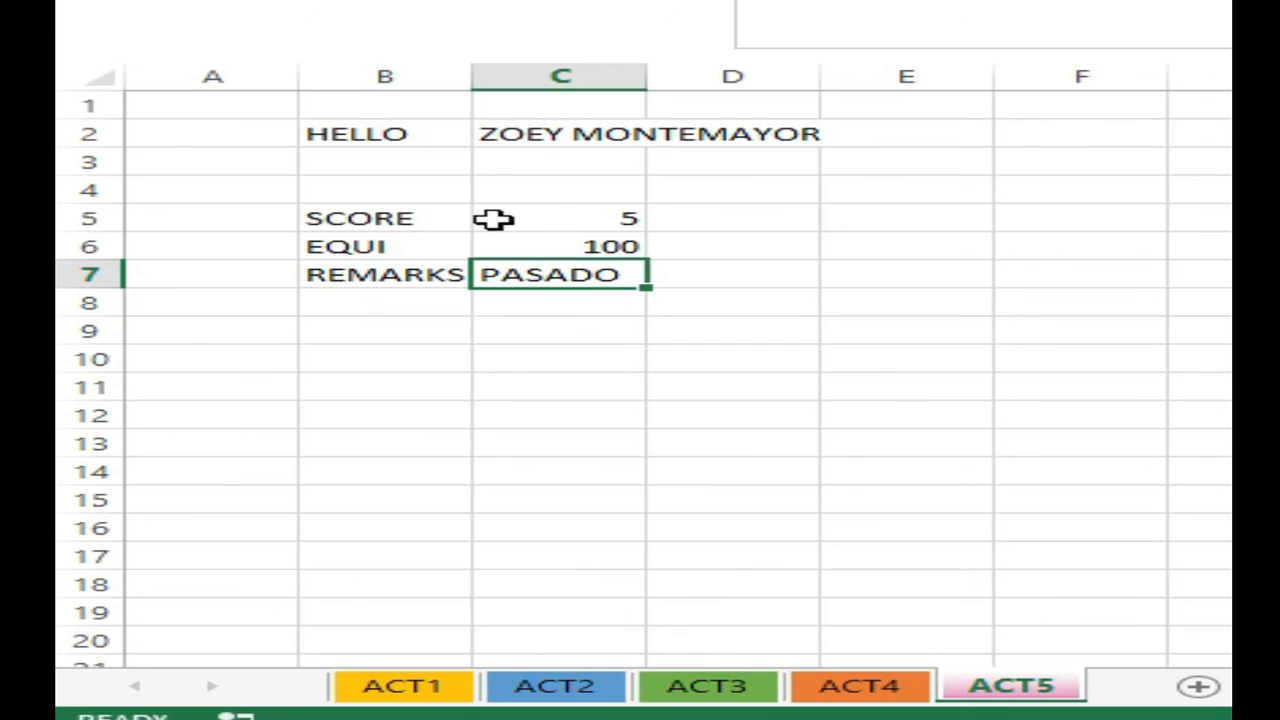
Enlarge the text in the score table B5:C7 by three font size increments
click(387, 216)
drag(387, 216, 537, 277)
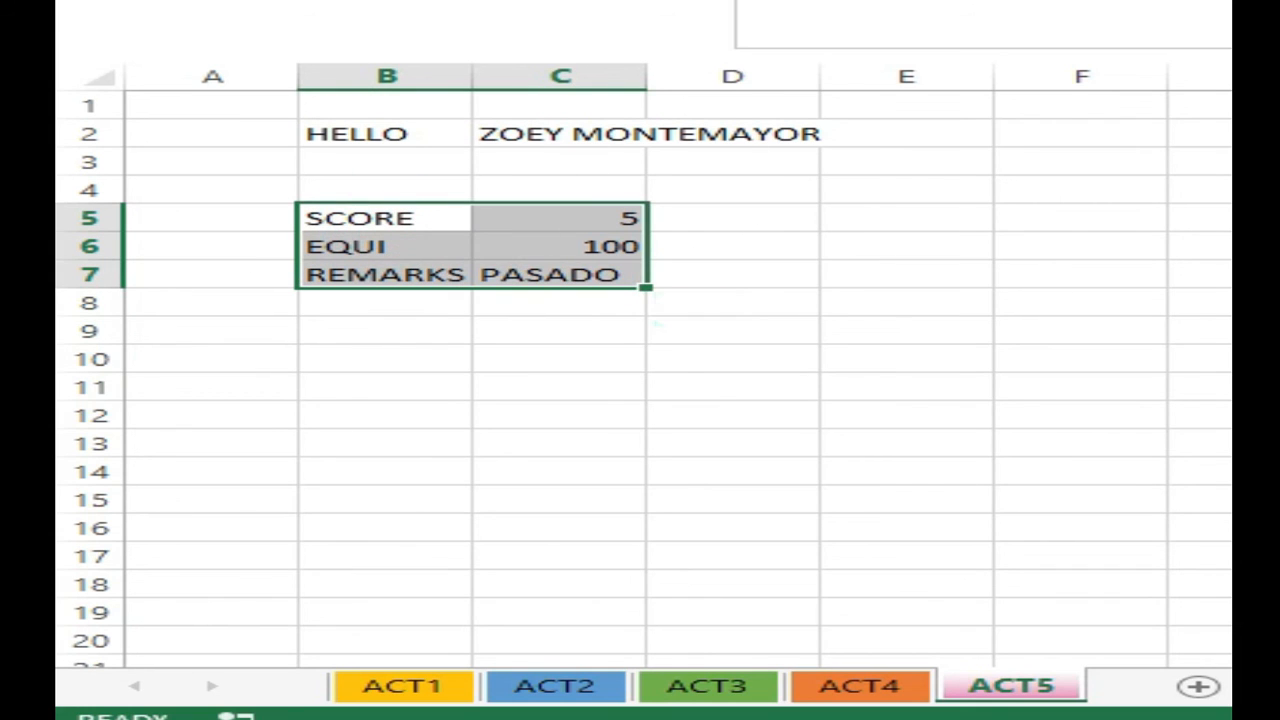
key(ctrl+shift+greater)
key(ctrl+shift+greater)
key(ctrl+shift+greater)
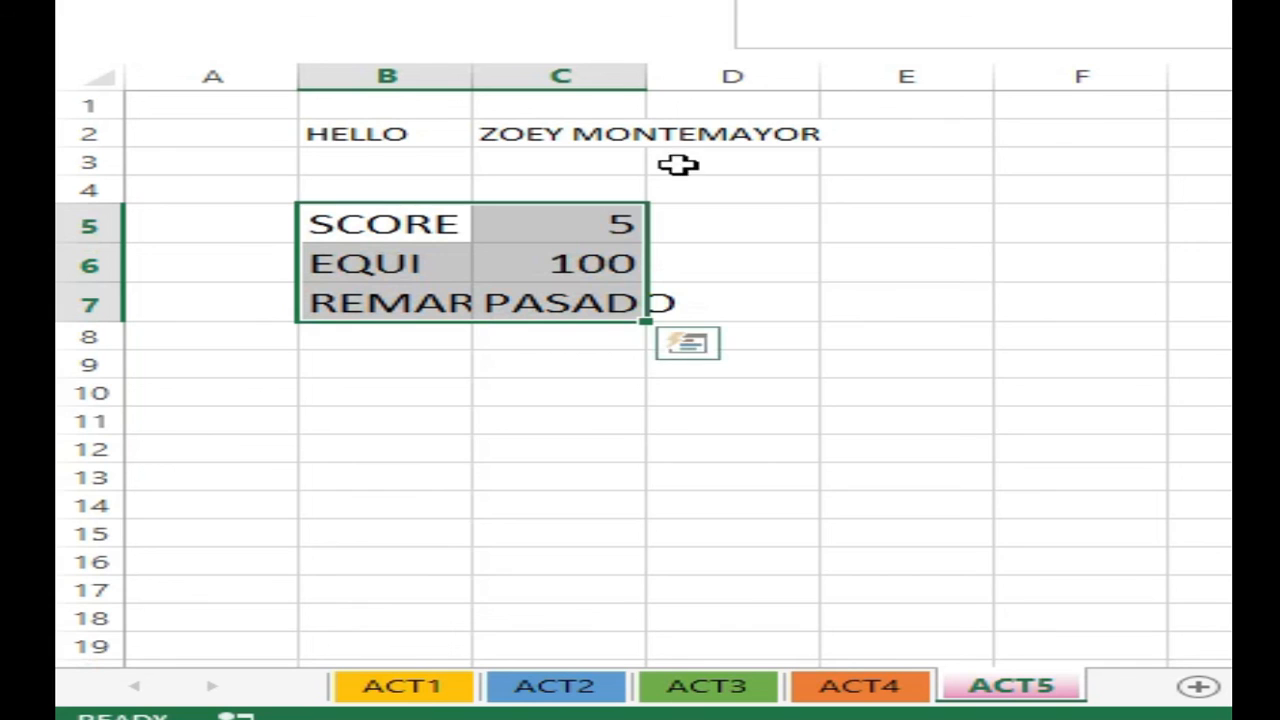
Widen column C to fit the name in C2 and centre the values in C5:C7
drag(647, 77, 842, 78)
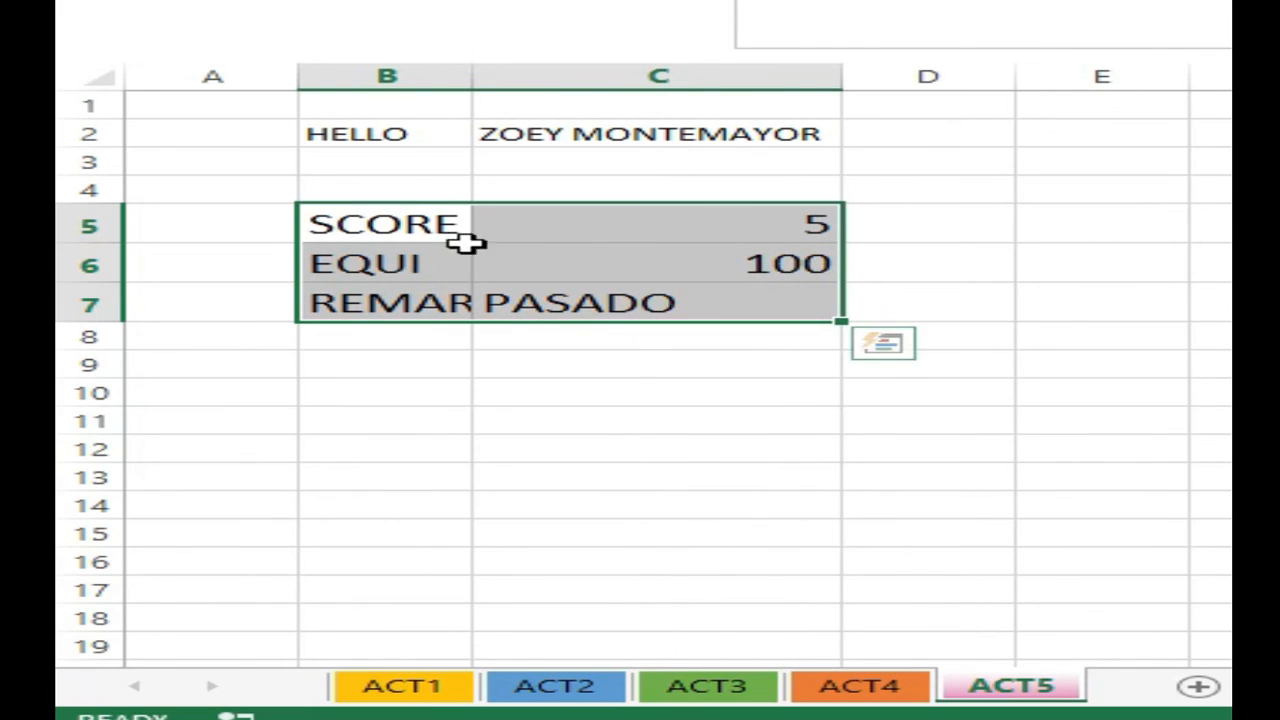
drag(644, 226, 665, 298)
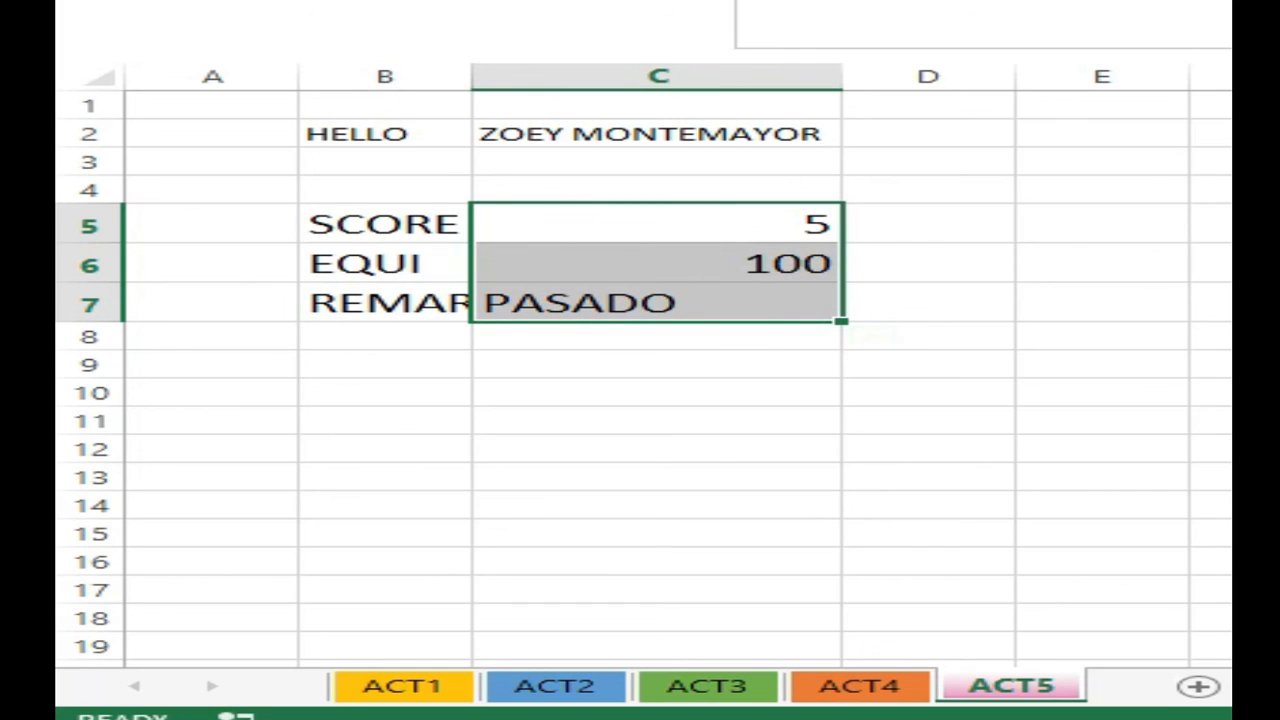
key(ctrl+e)
Apply all borders to B5:C7 and widen column B until the REMARKS label fits
drag(420, 216, 755, 298)
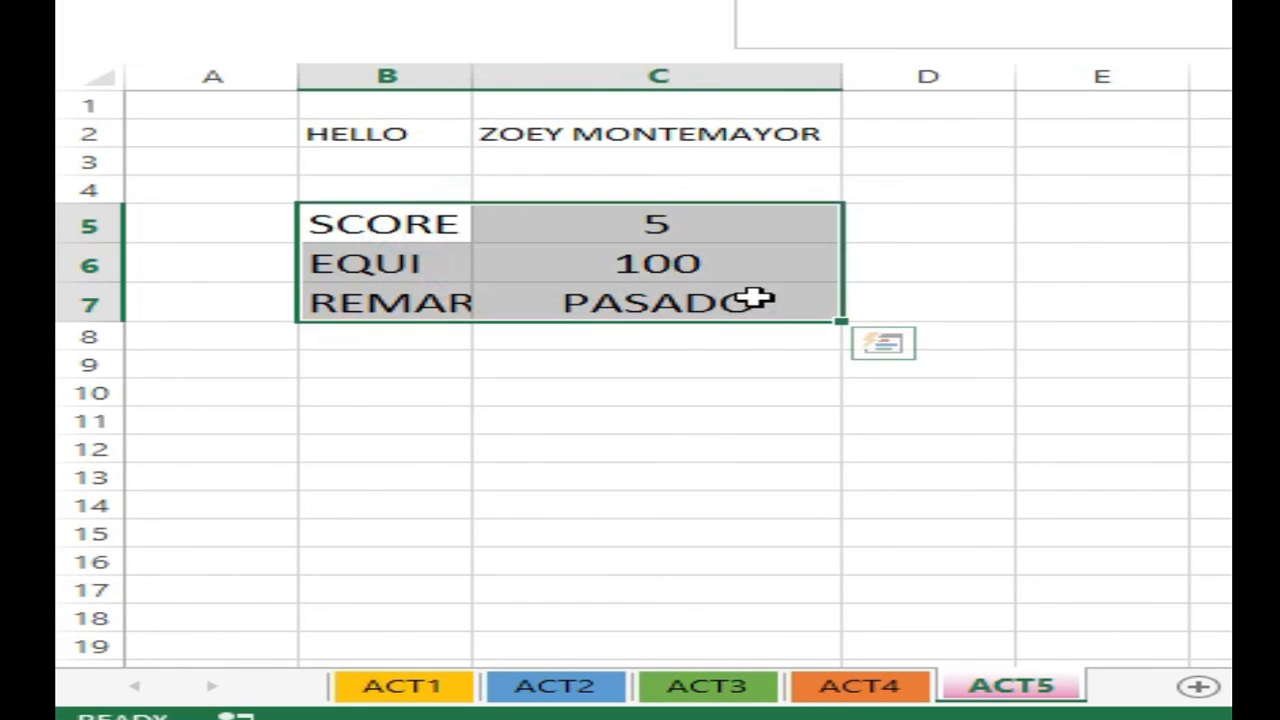
key(alt+h)
key(b)
key(a)
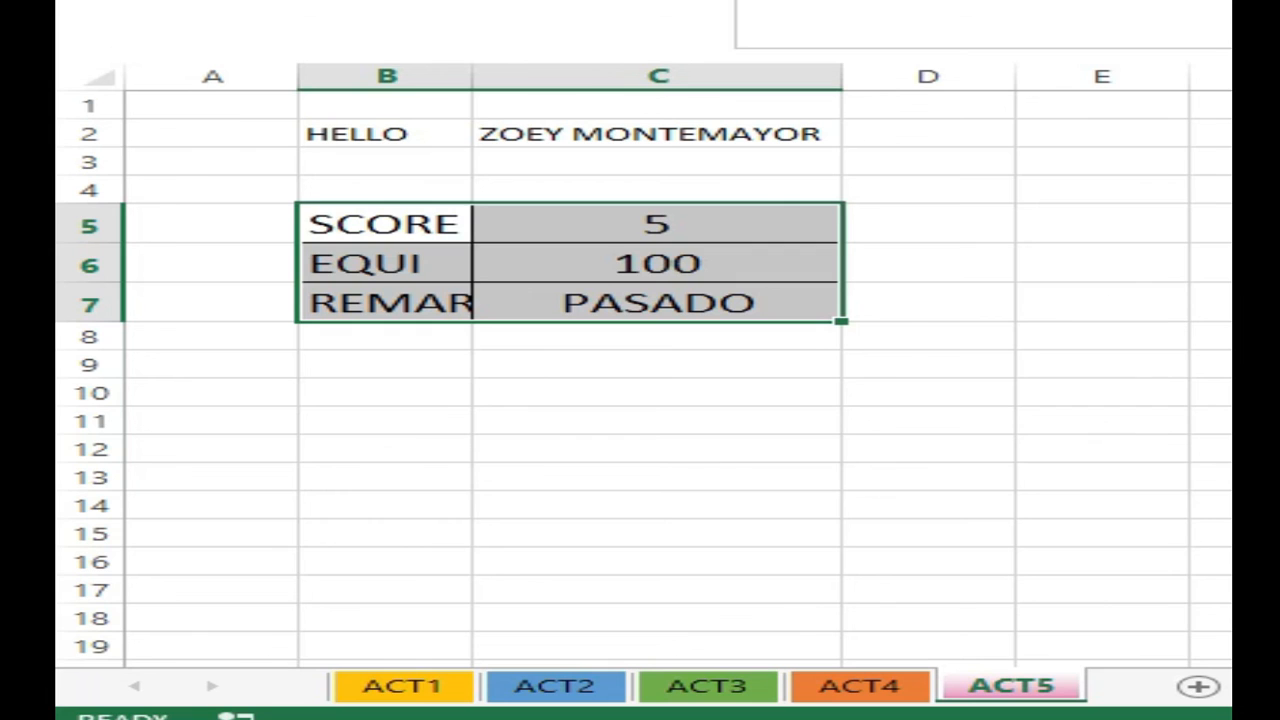
drag(470, 77, 600, 88)
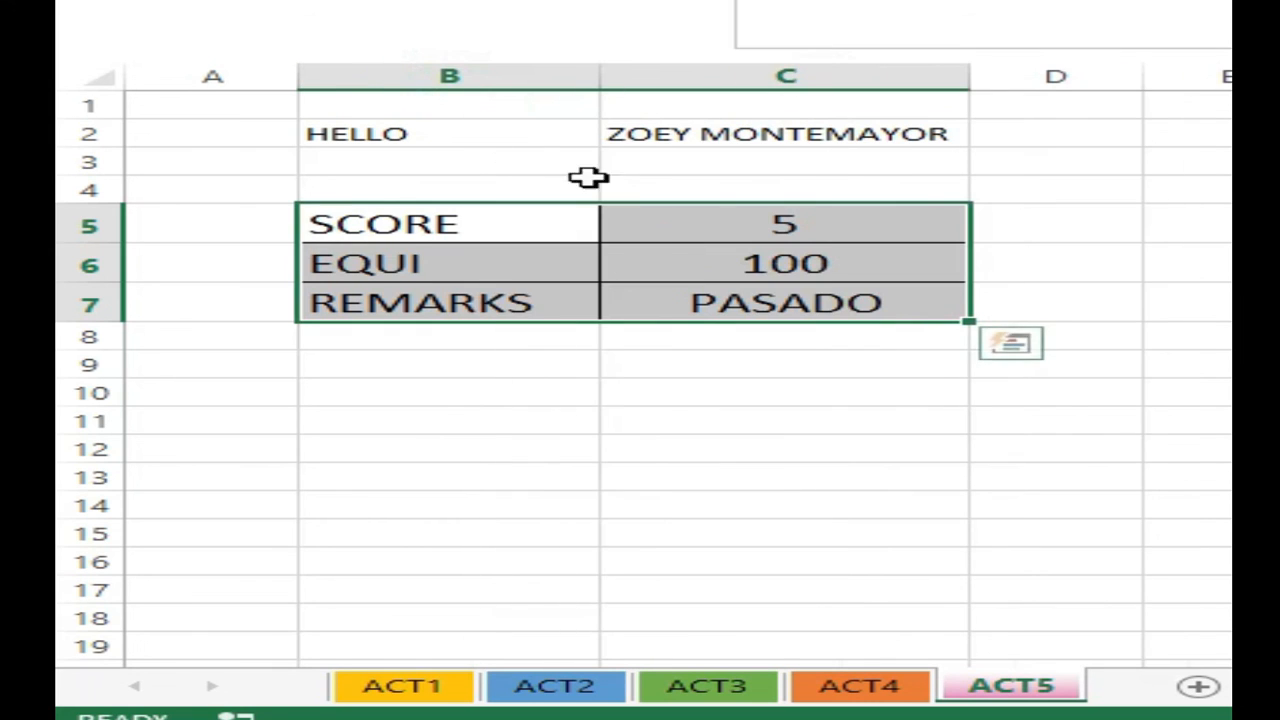
Centre the HELLO greeting horizontally in B2
click(491, 134)
key(alt+h)
key(a)
key(c)
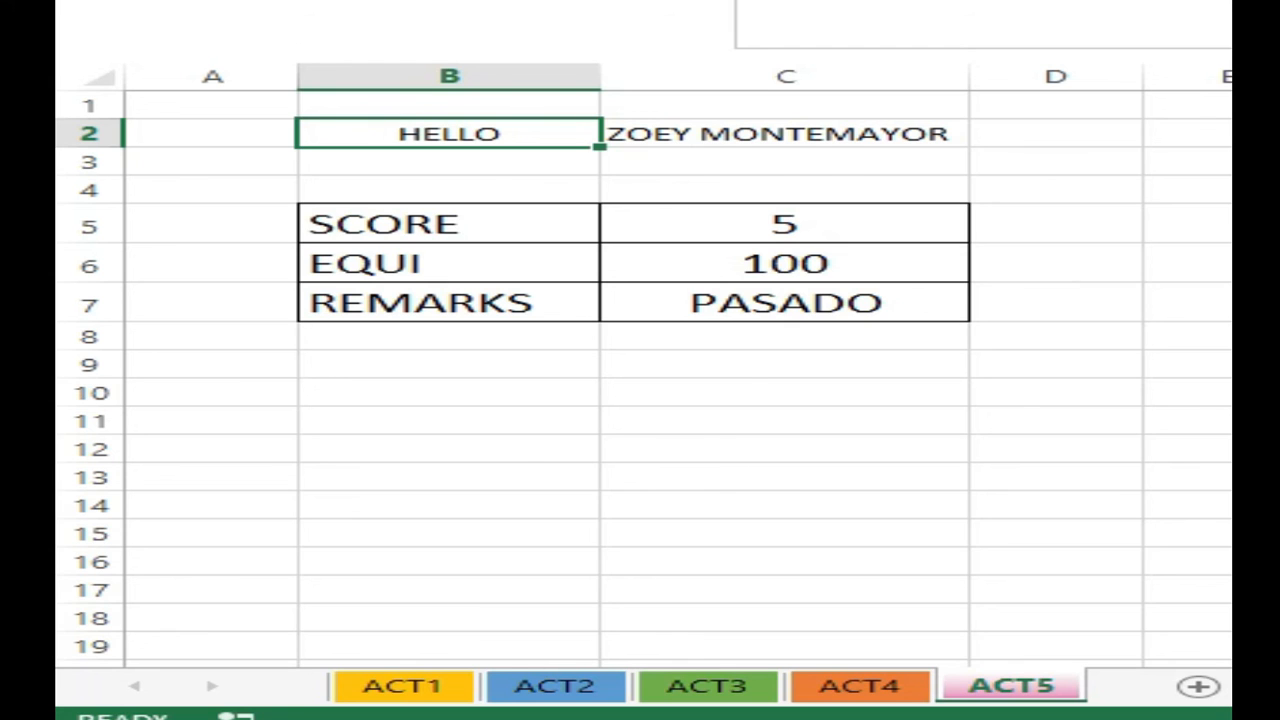
Change the HELLO greeting in B2 to a bold serif font and enlarge it
key(alt+h)
key(f)
key(f)
scroll(877, 343, down, 3)
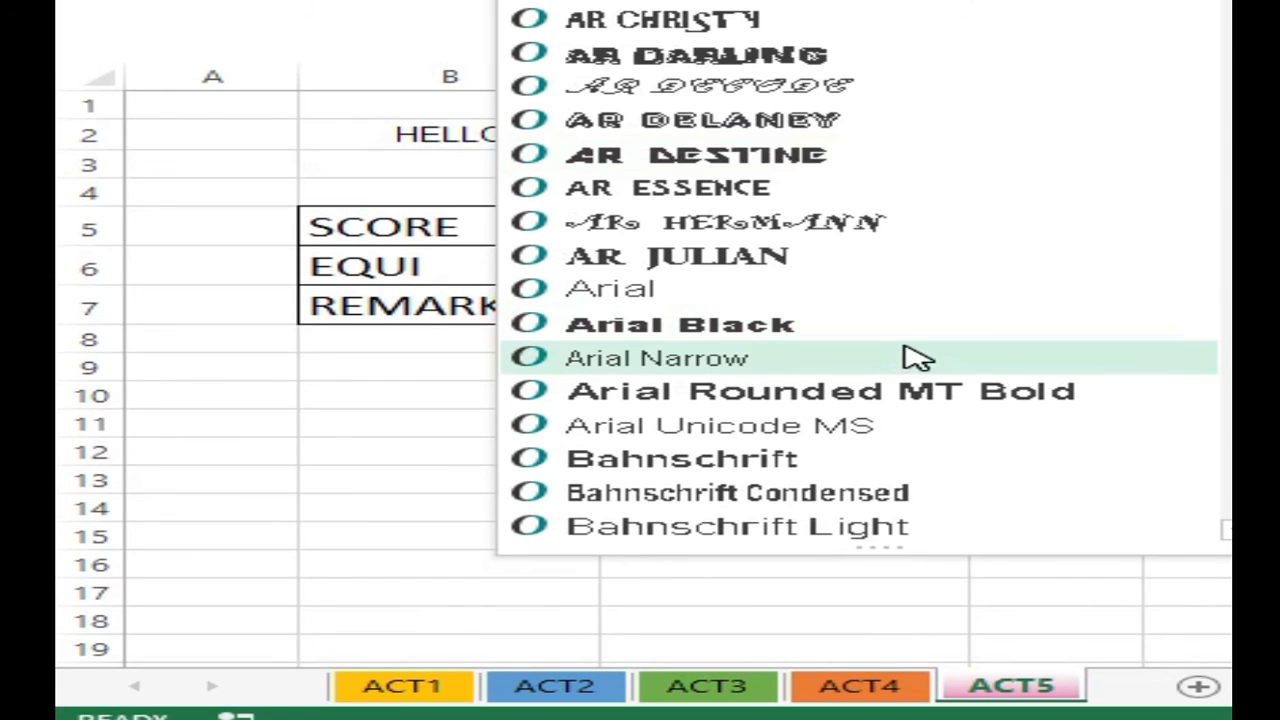
scroll(757, 186, down, 4)
scroll(777, 100, up, 1)
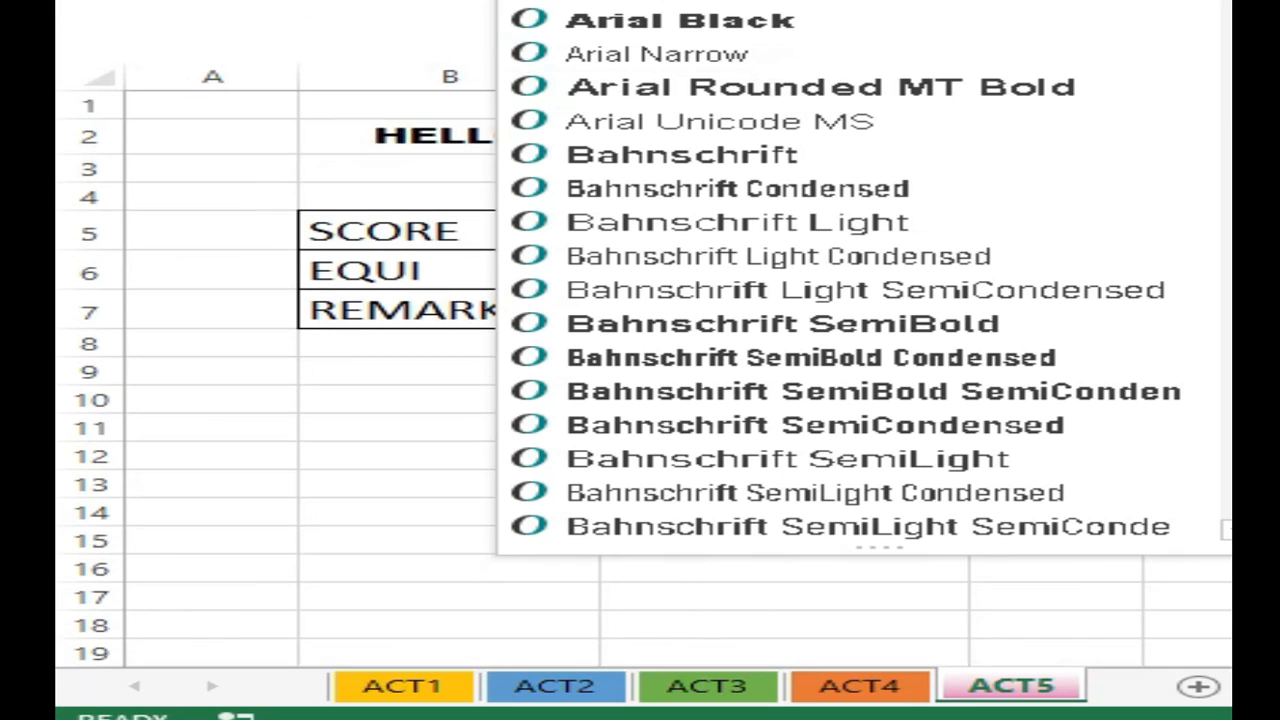
click(700, 3)
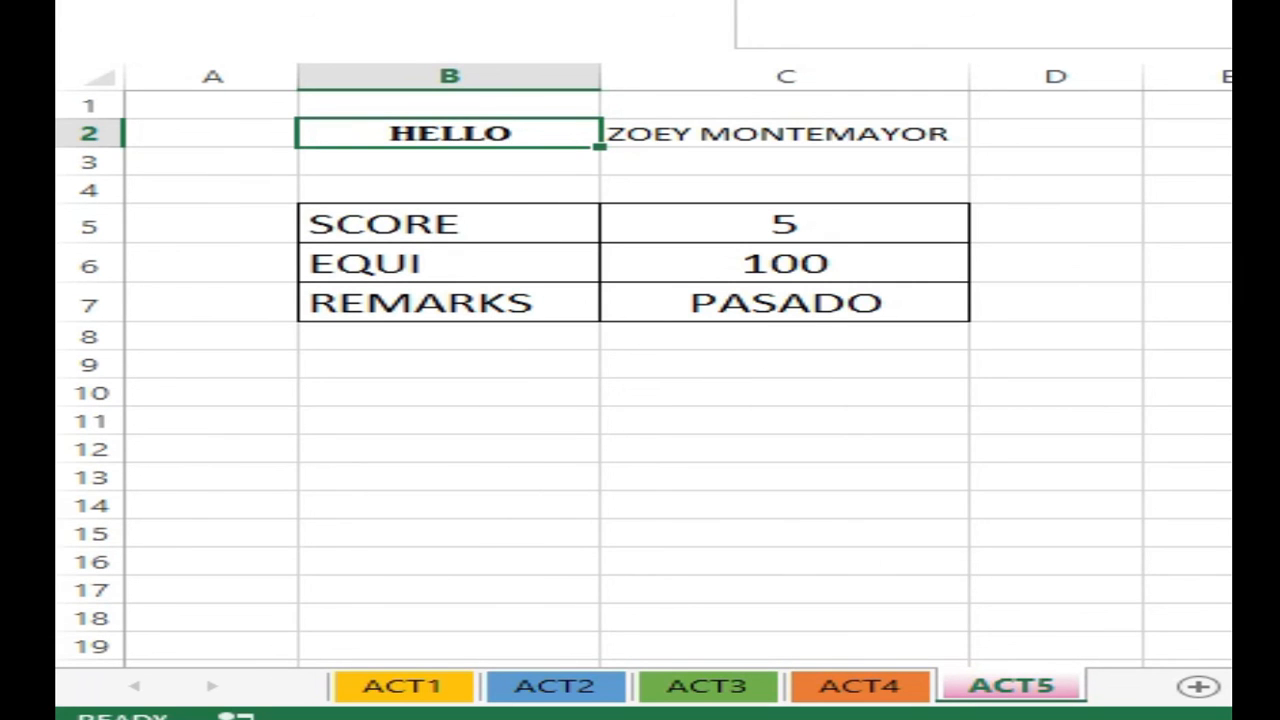
Give the linked name in C2 a larger, bold handwriting-style font
click(825, 145)
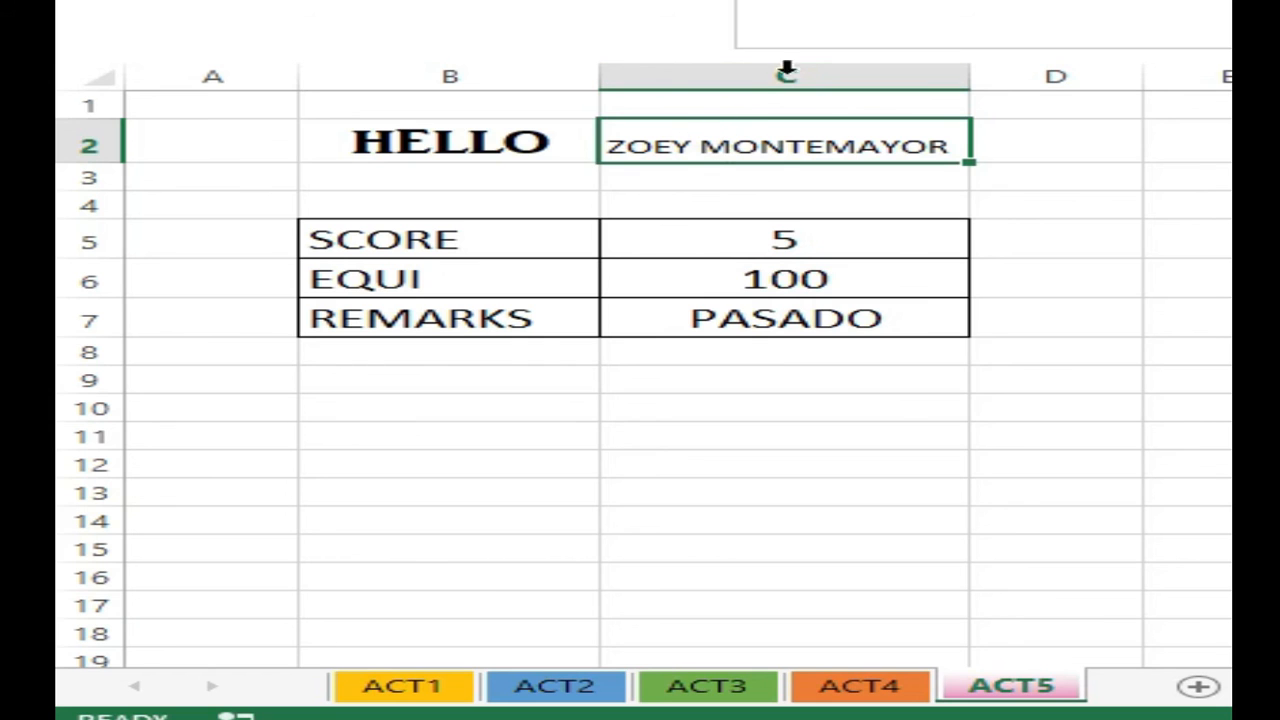
click(788, 2)
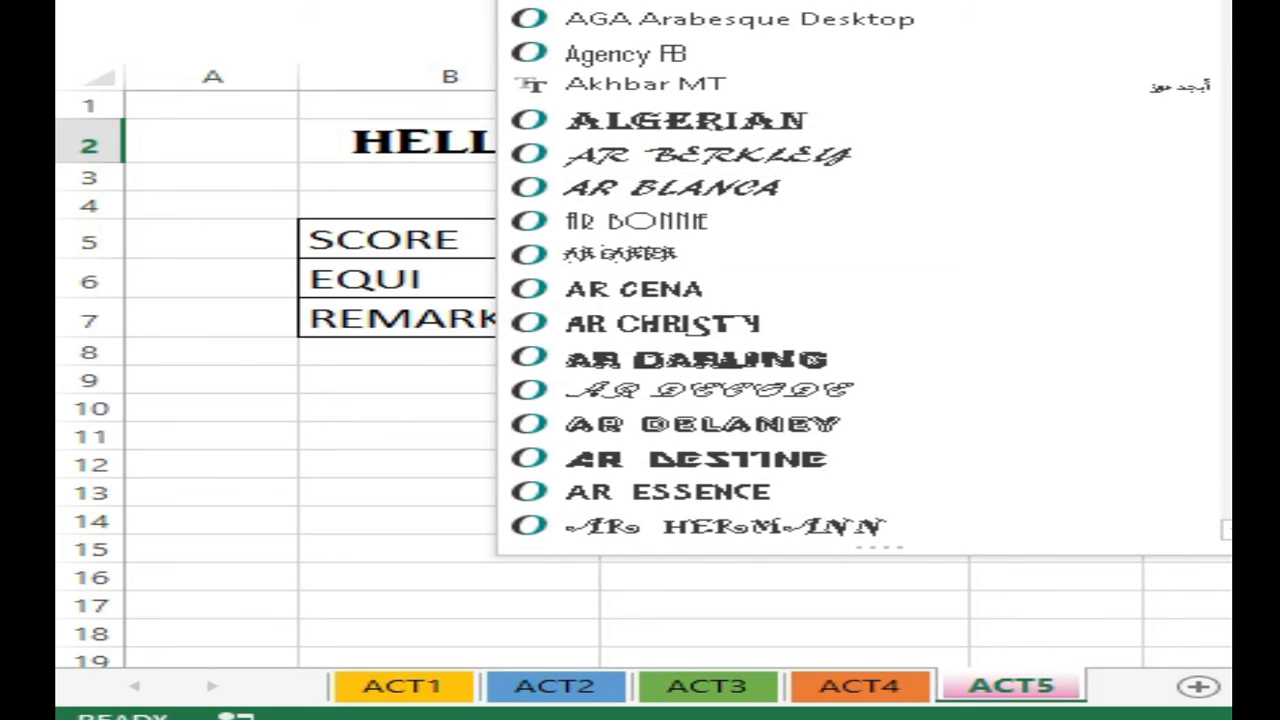
scroll(806, 192, down, 4)
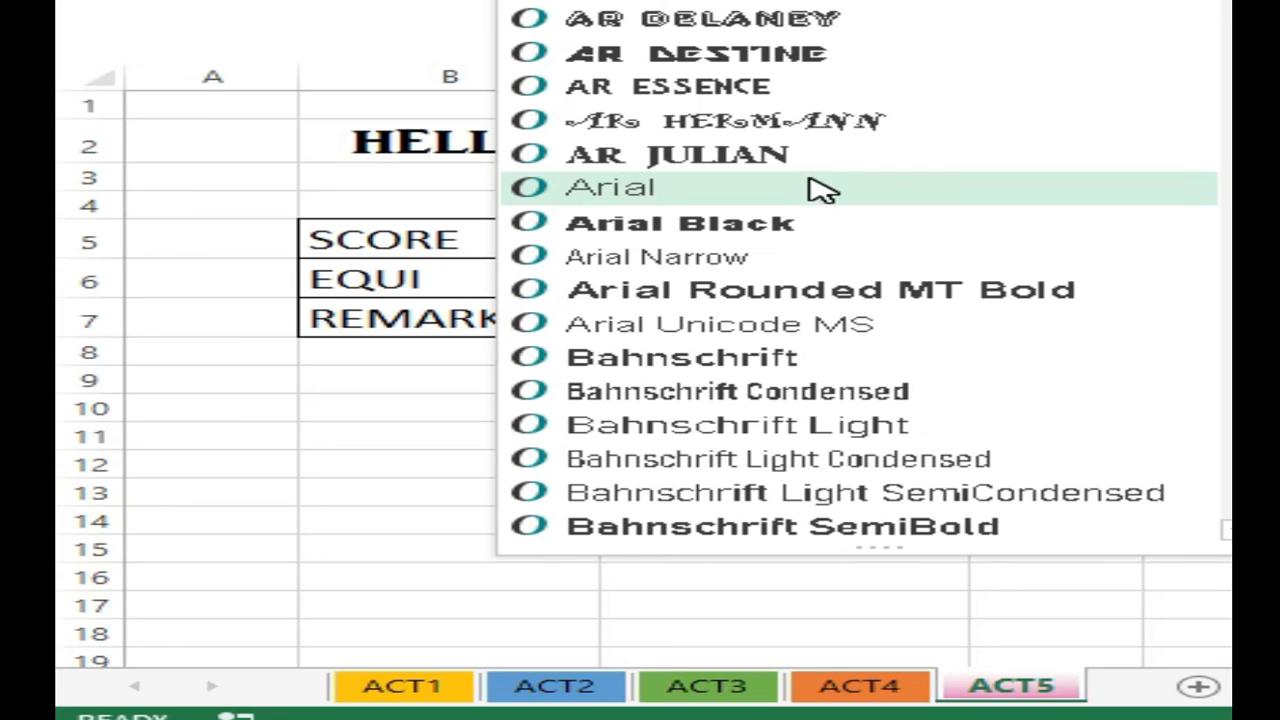
scroll(686, 450, down, 10)
click(683, 494)
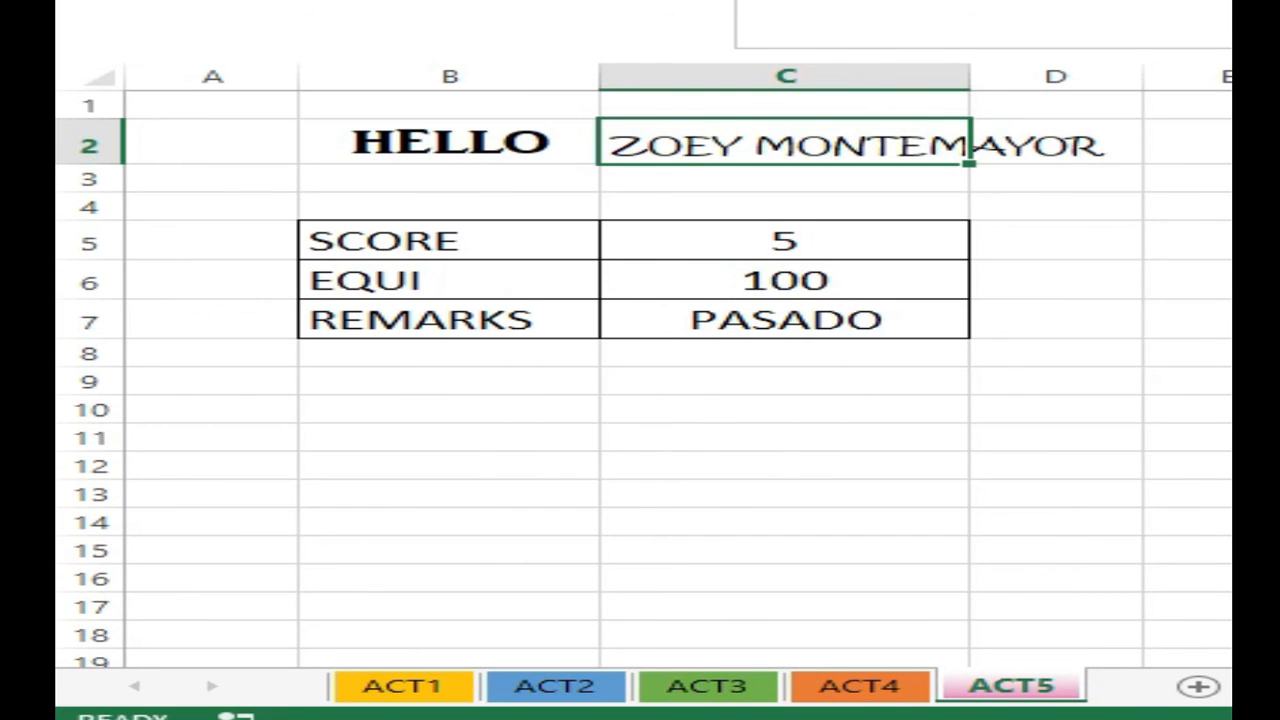
click(1080, 234)
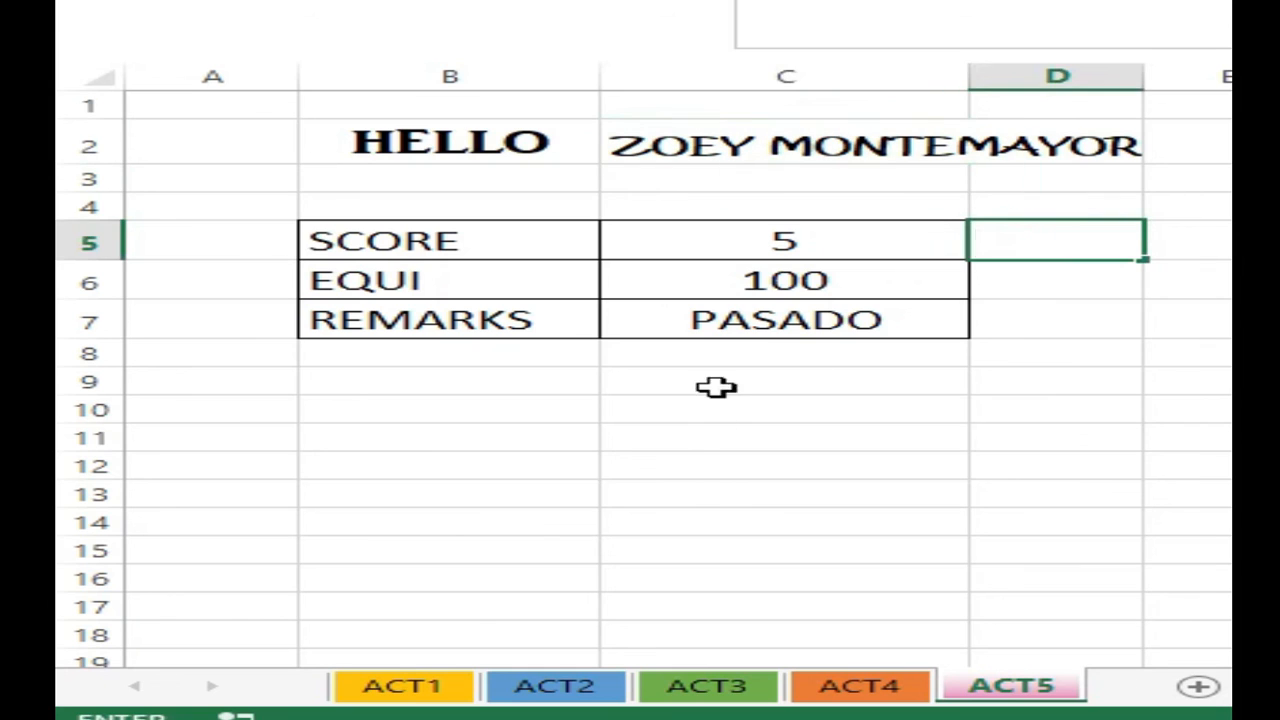
Hide the gridlines on the ACT5 sheet
click(697, 437)
click(1270, 409)
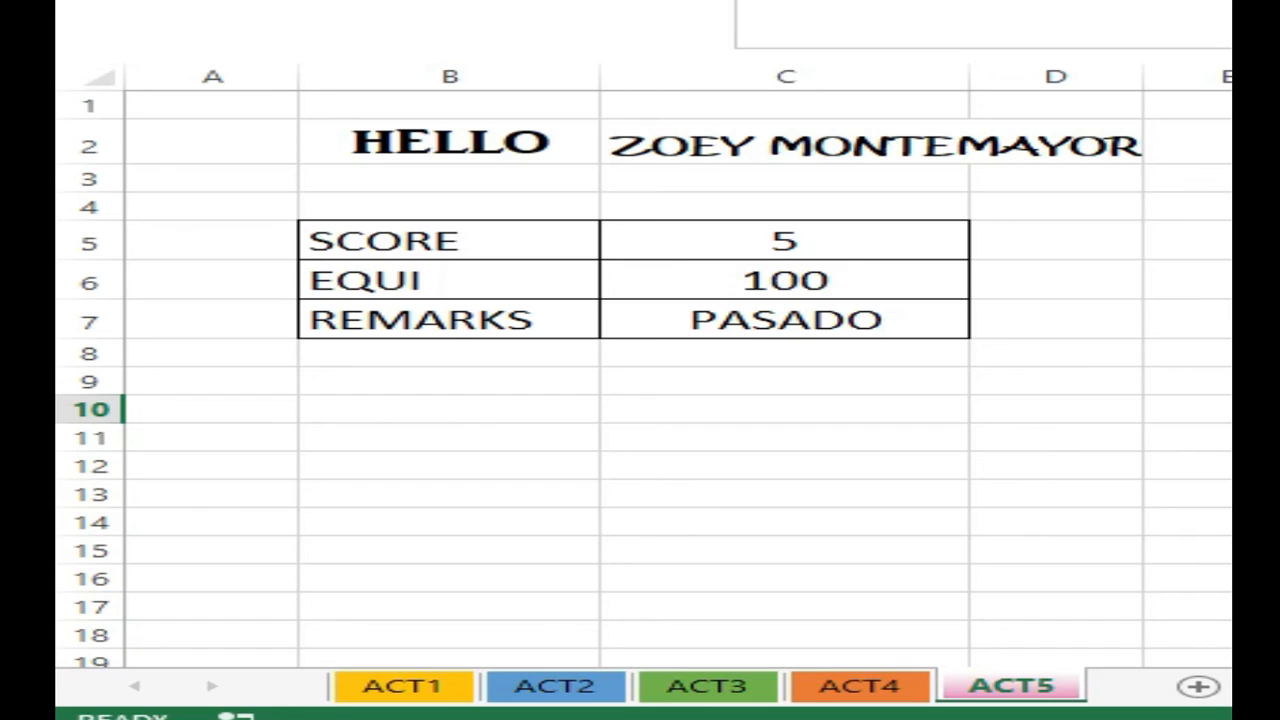
click(1000, 3)
drag(1228, 282, 1245, 318)
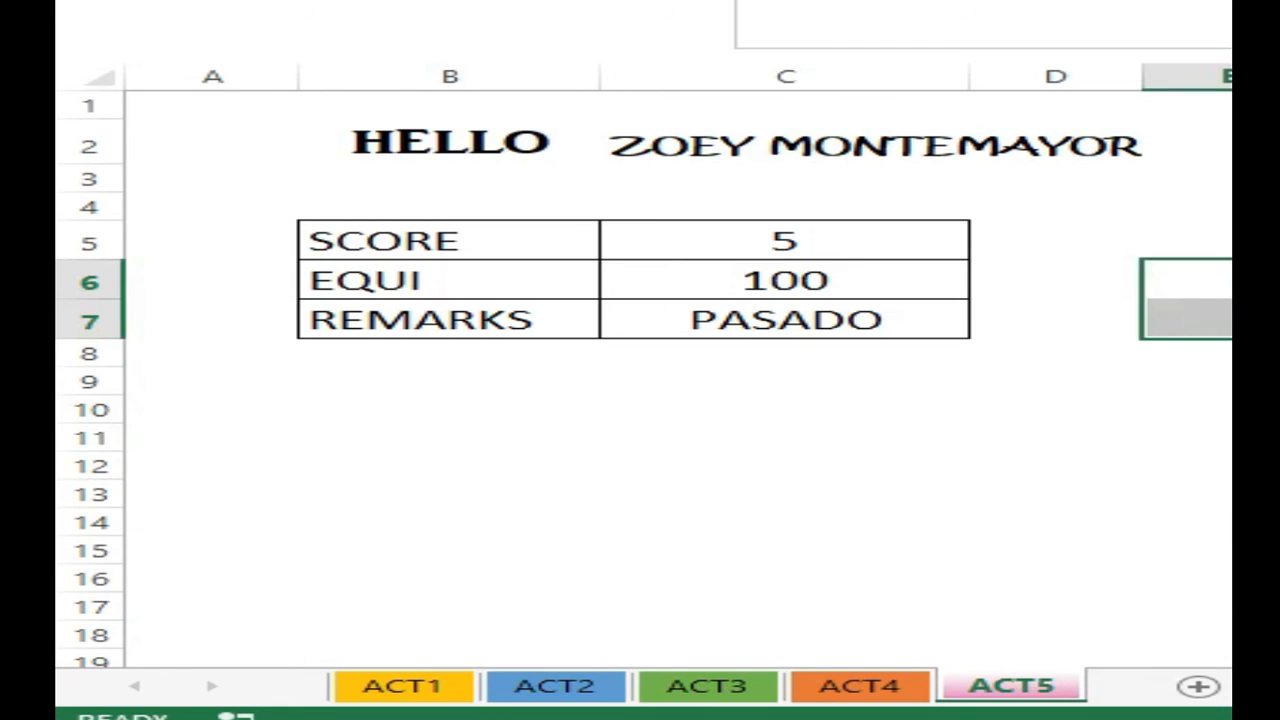
click(1270, 550)
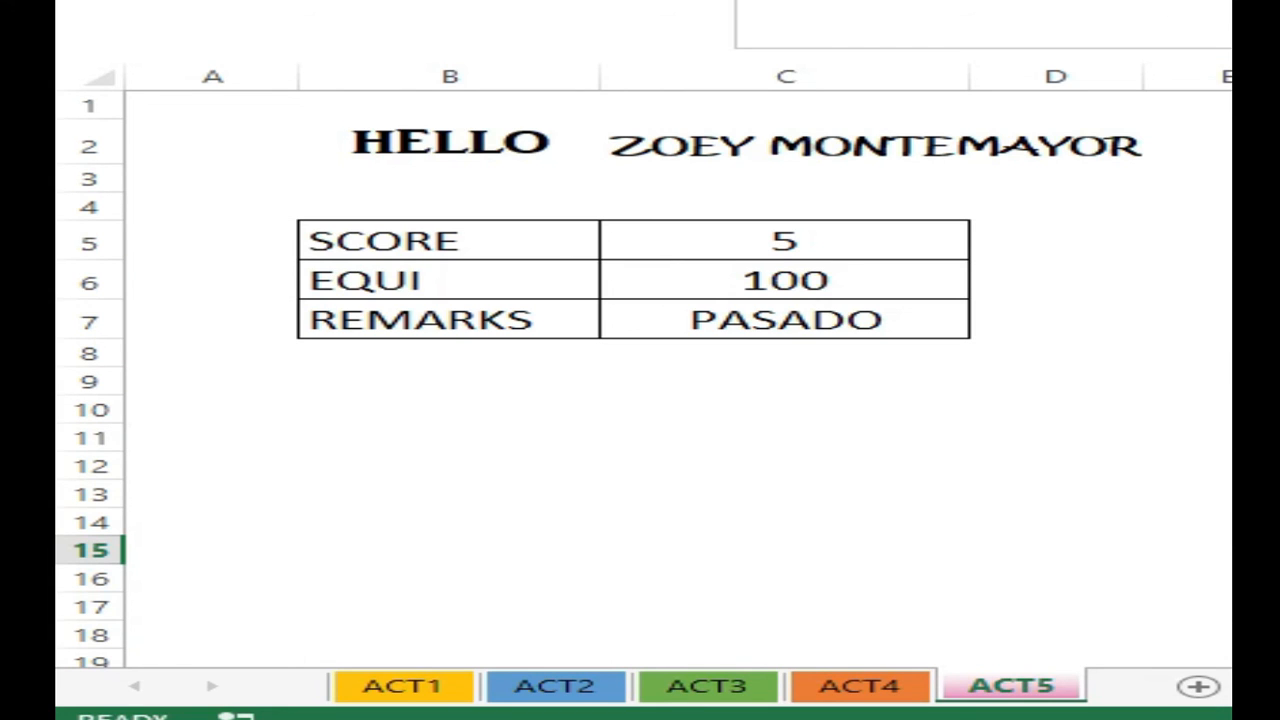
Save the workbook to the computer as an Excel Workbook named BASIC MANIPULATION
key(alt+f)
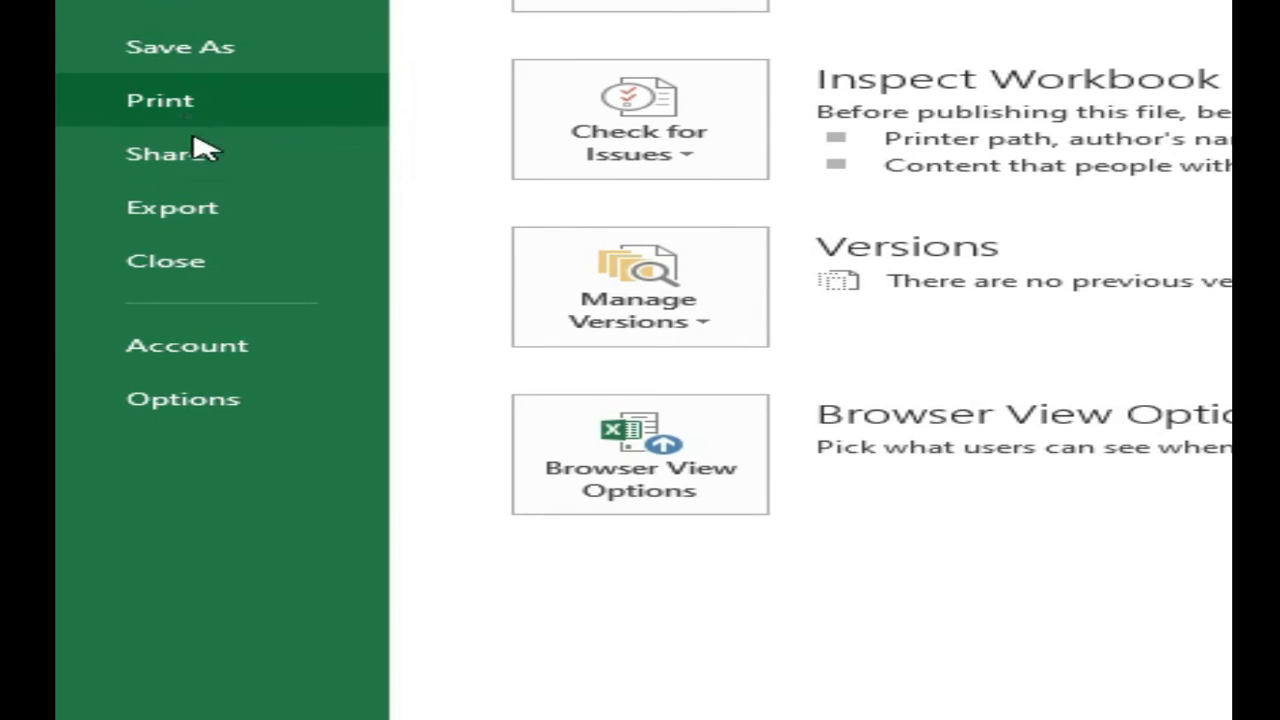
click(226, 42)
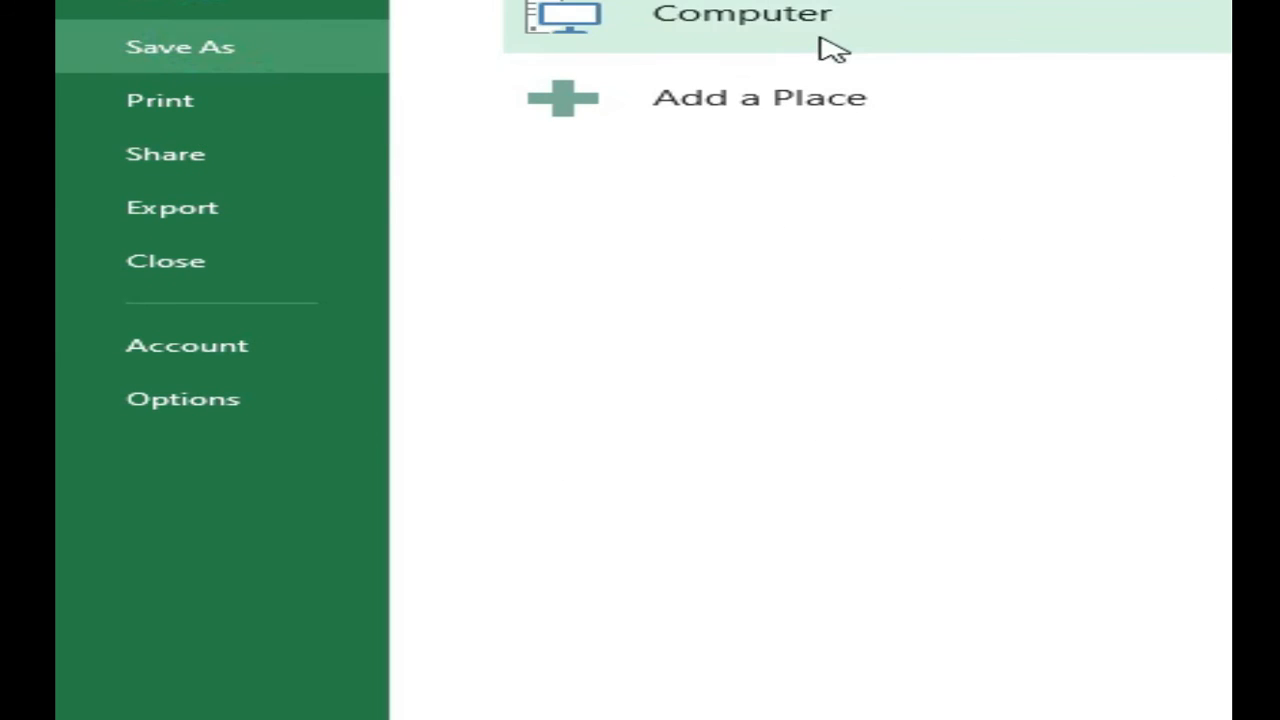
click(826, 38)
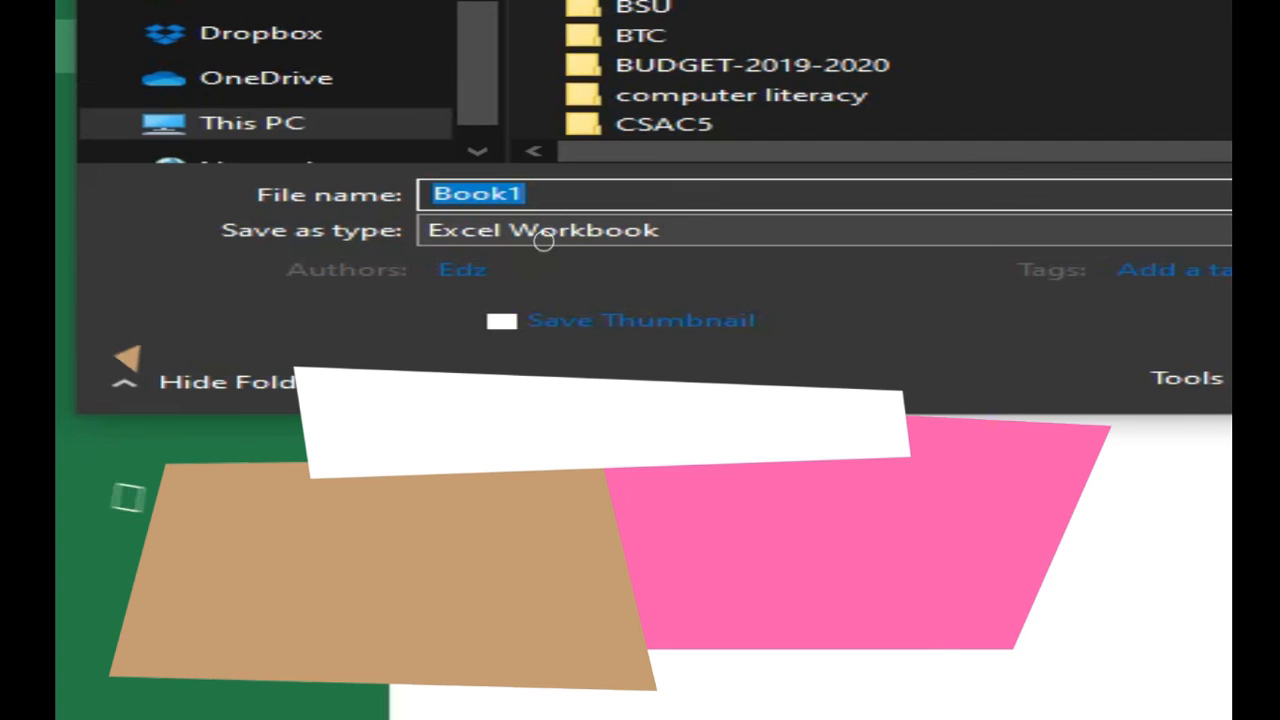
text(BASIC MANIPULAT)
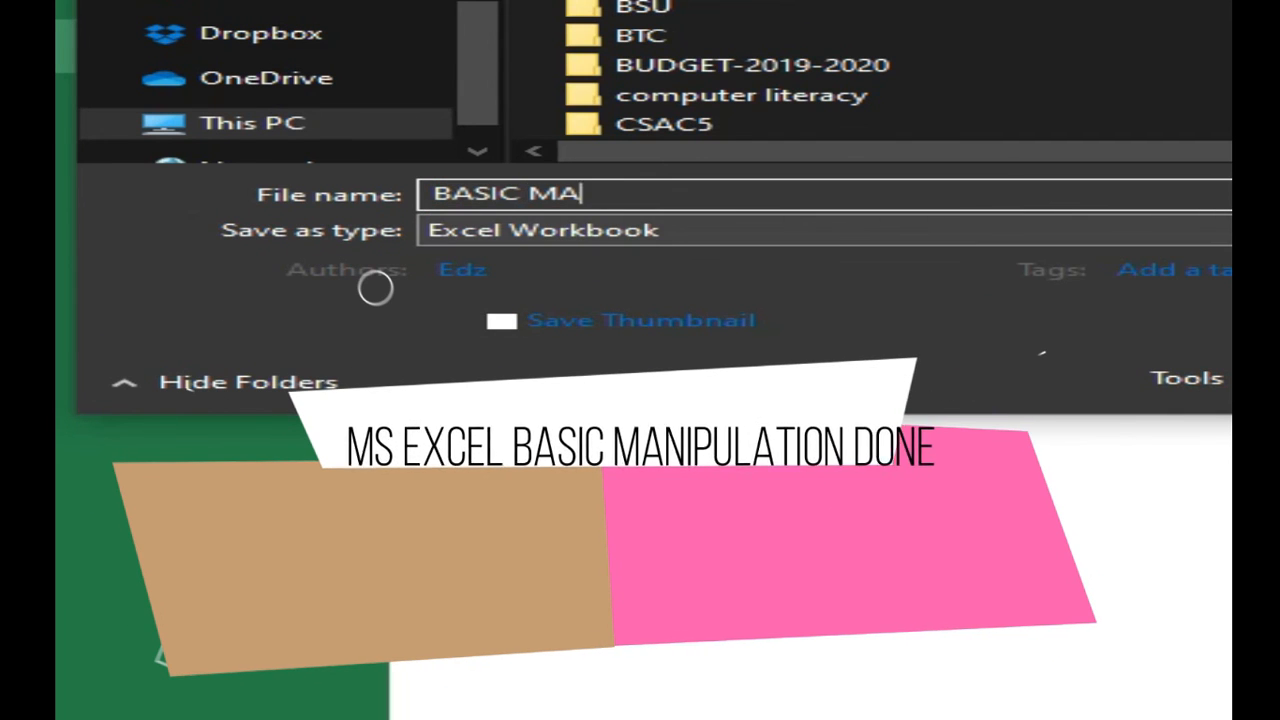
text(ION)
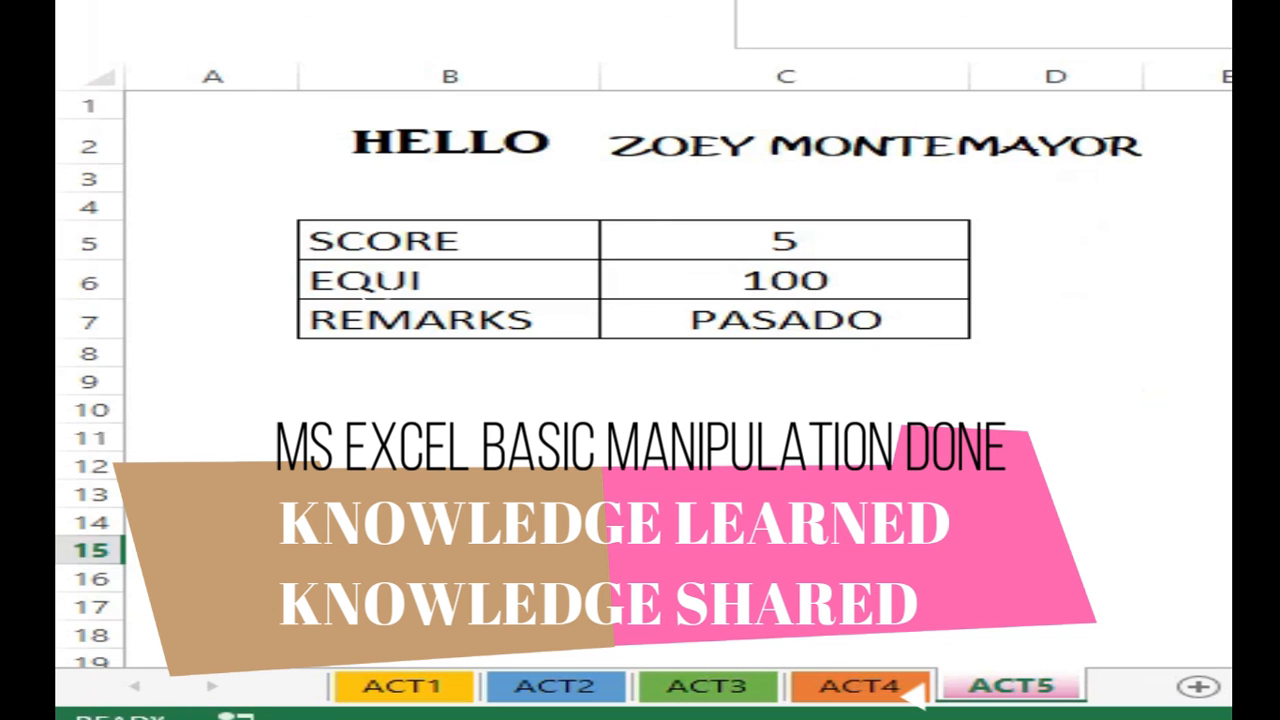
click(1226, 353)
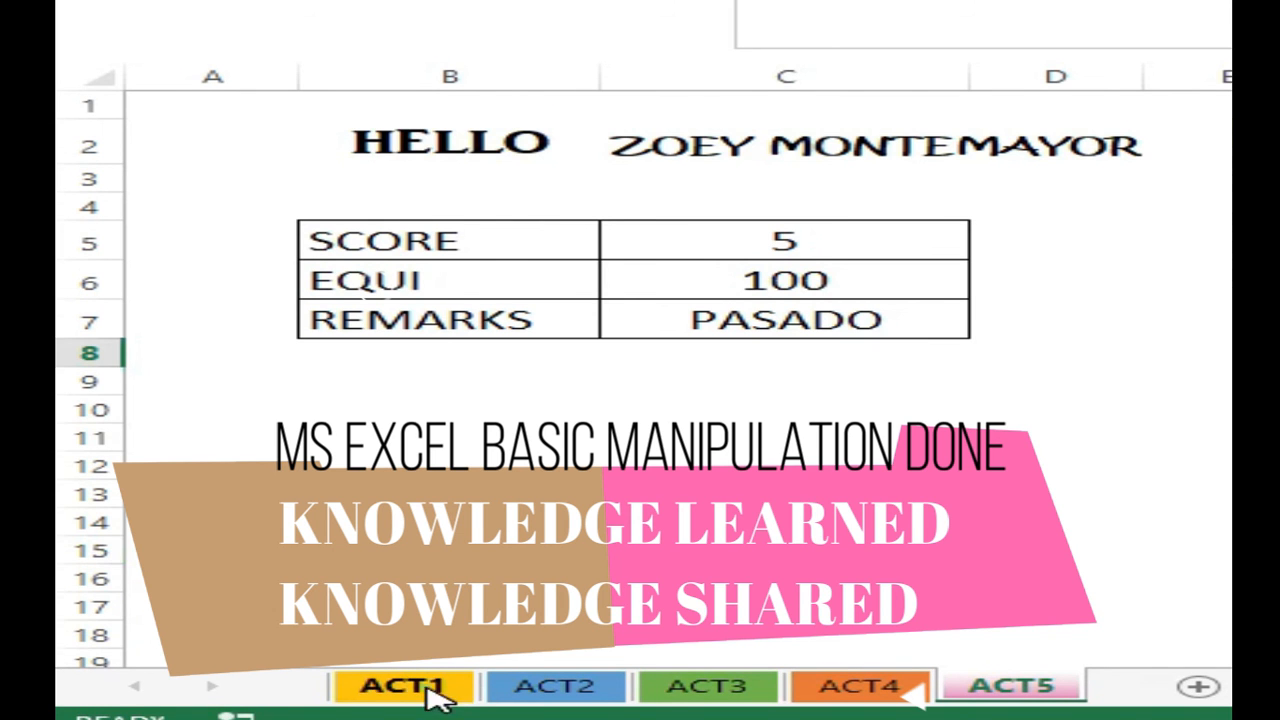